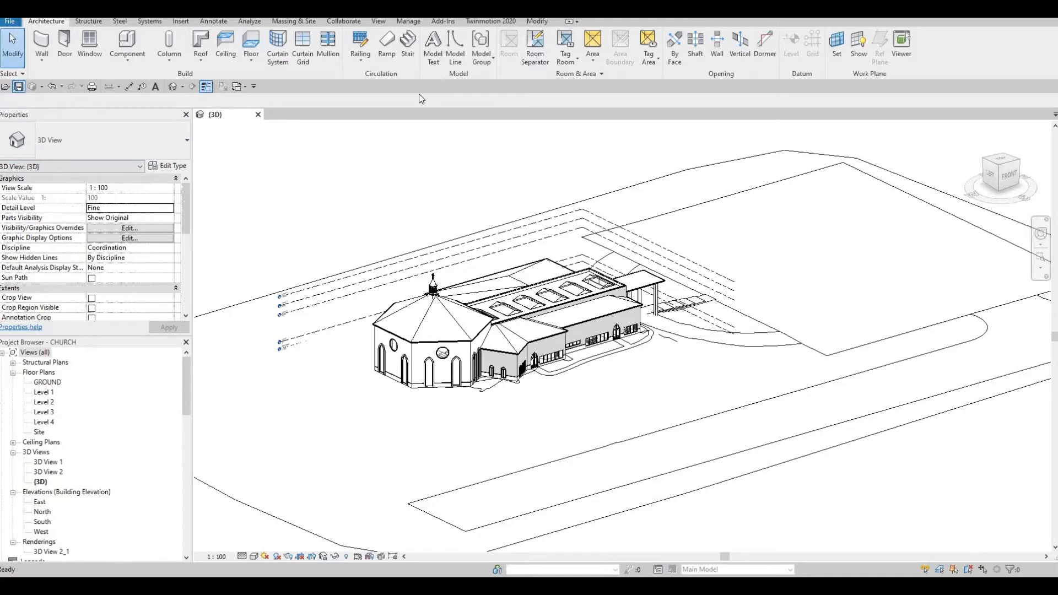
Send the church 3D view to Twinmotion through its direct link and accept the project choice.
left_click(494, 21)
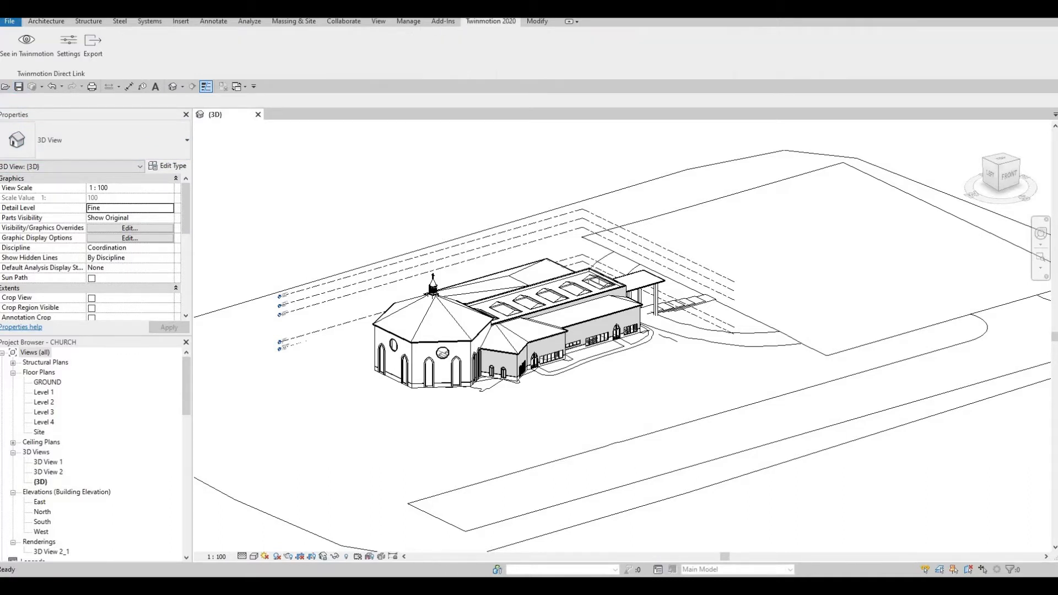
left_click(28, 52)
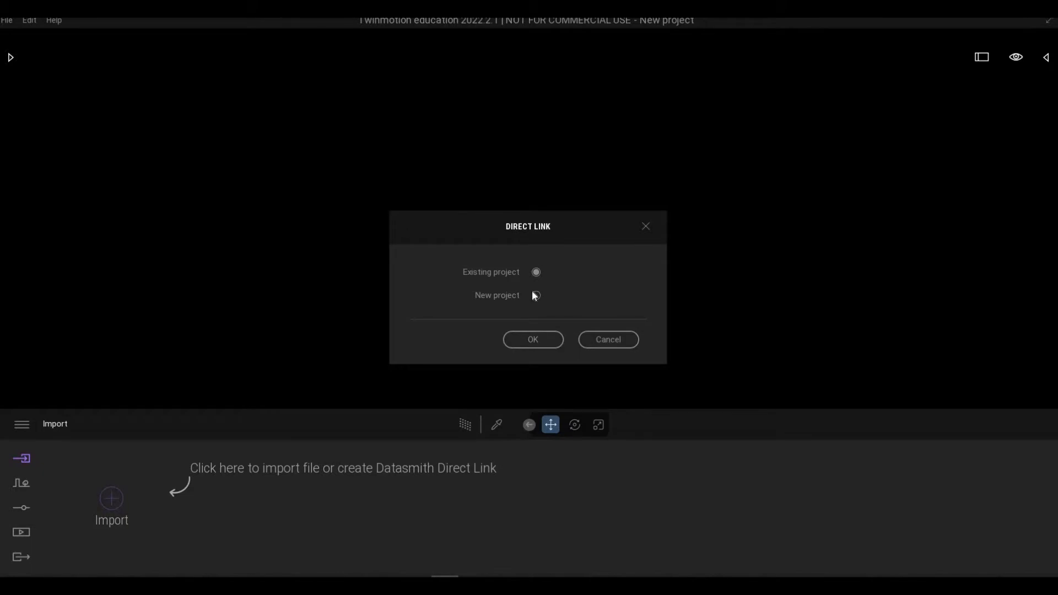
left_click(533, 342)
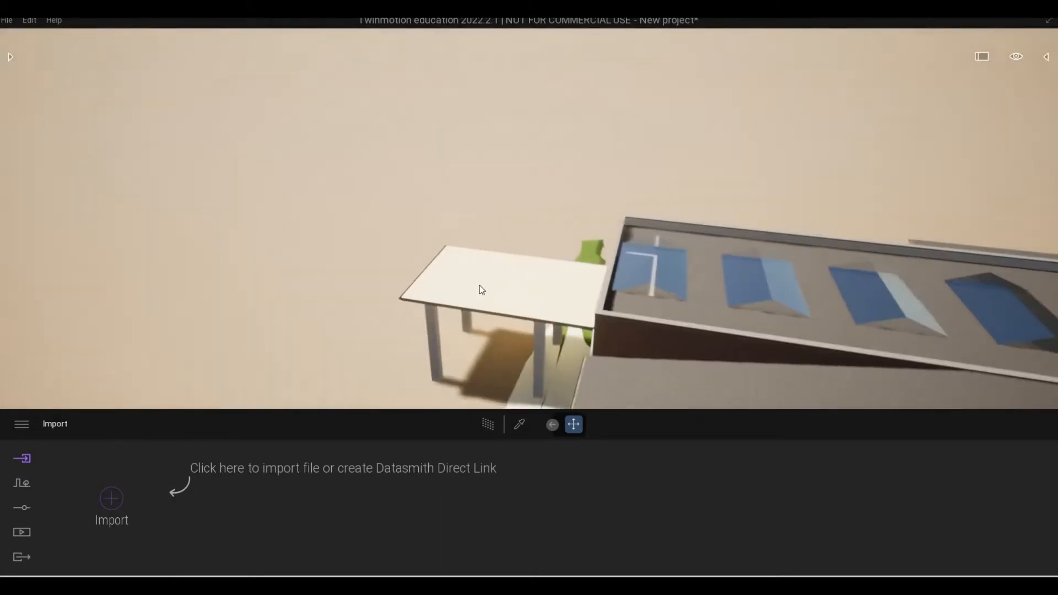
Examine the imported church from its long side and look over the surrounding ground.
right_click_drag(300, 239, 325, 209)
middle_click_drag(300, 239, 300, 239, "shift")
right_click_drag(300, 239, 191, 237)
key("s")
key("d")
key("d")
key("d")
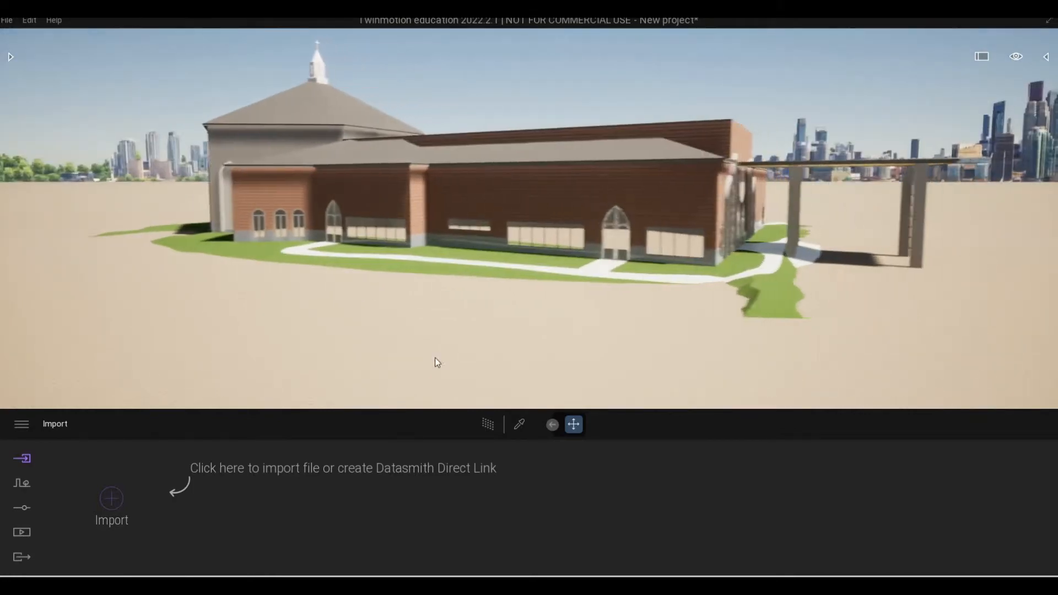
key("d")
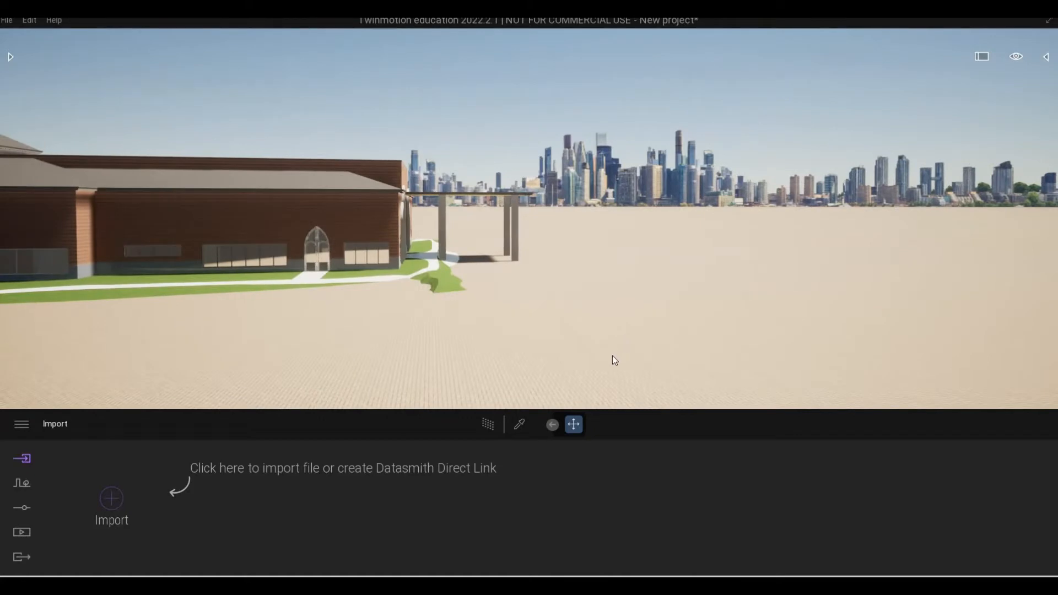
right_click_drag(1006, 124, 990, 136)
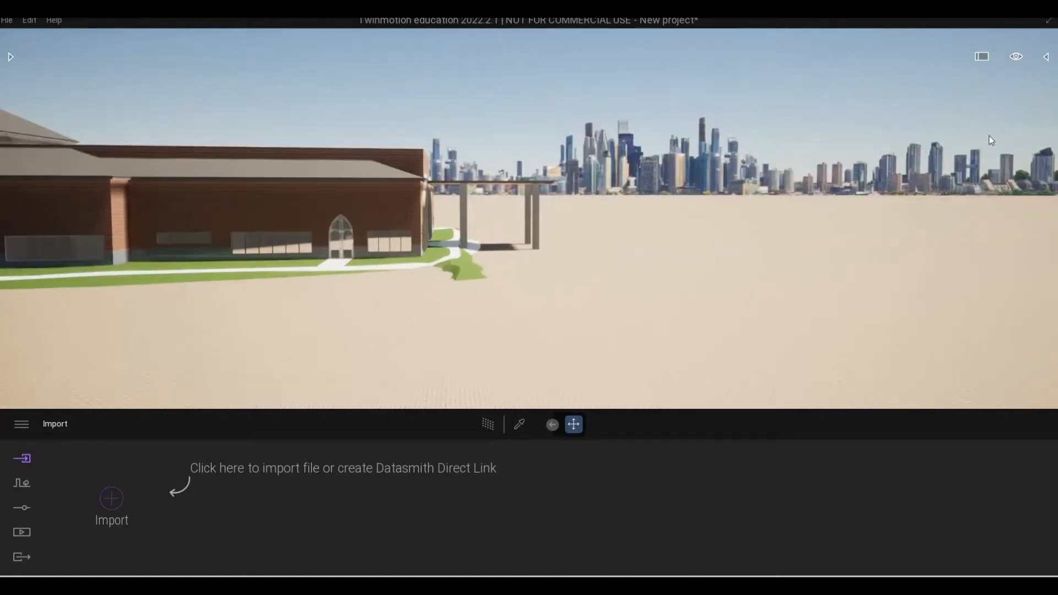
key("s")
right_click_drag(887, 241, 871, 117)
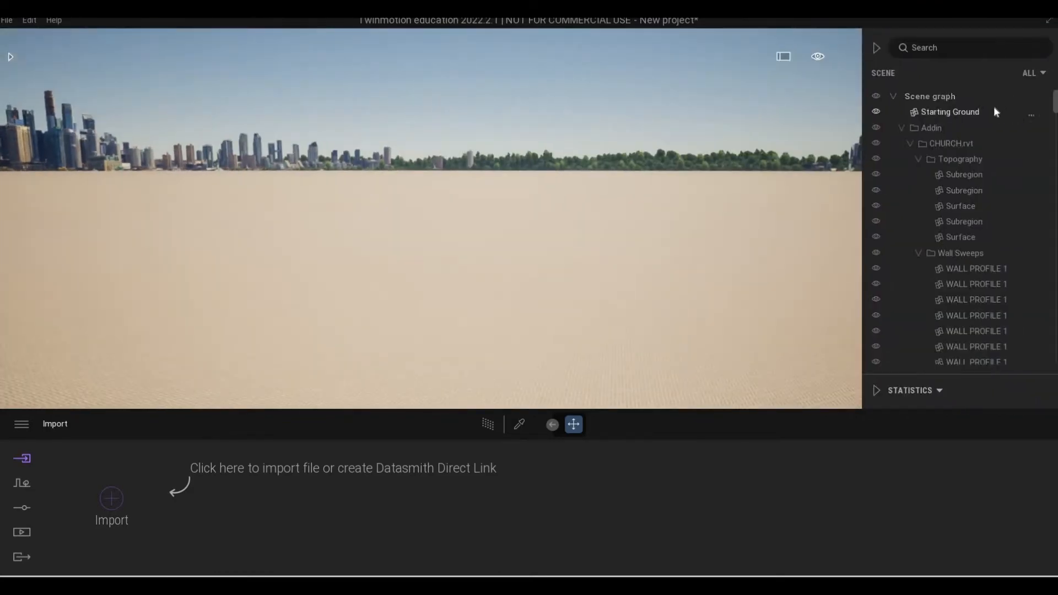
Lower the Starting Ground by about 2.72 along the vertical axis to expose the church's own terrain.
left_click(963, 112)
right_click_drag(684, 204, 408, 220)
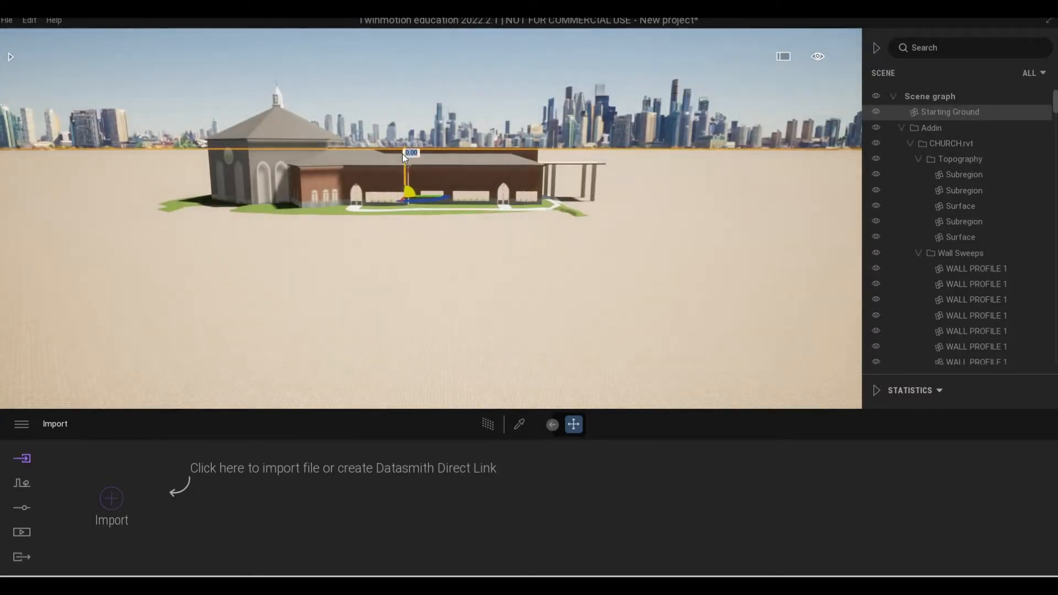
left_click_drag(403, 158, 404, 171)
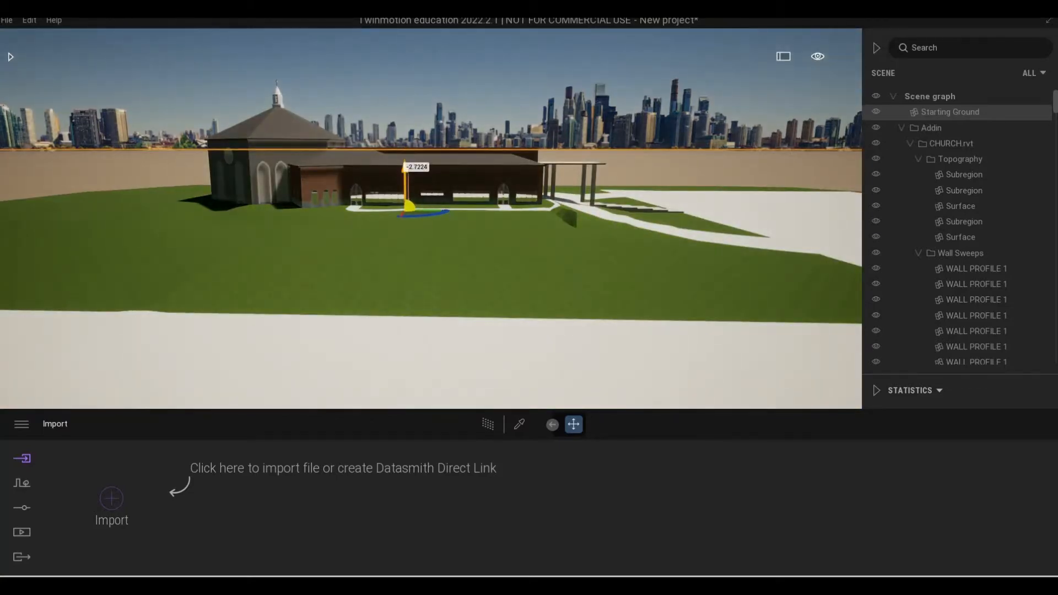
right_click_drag(405, 172, 535, 185)
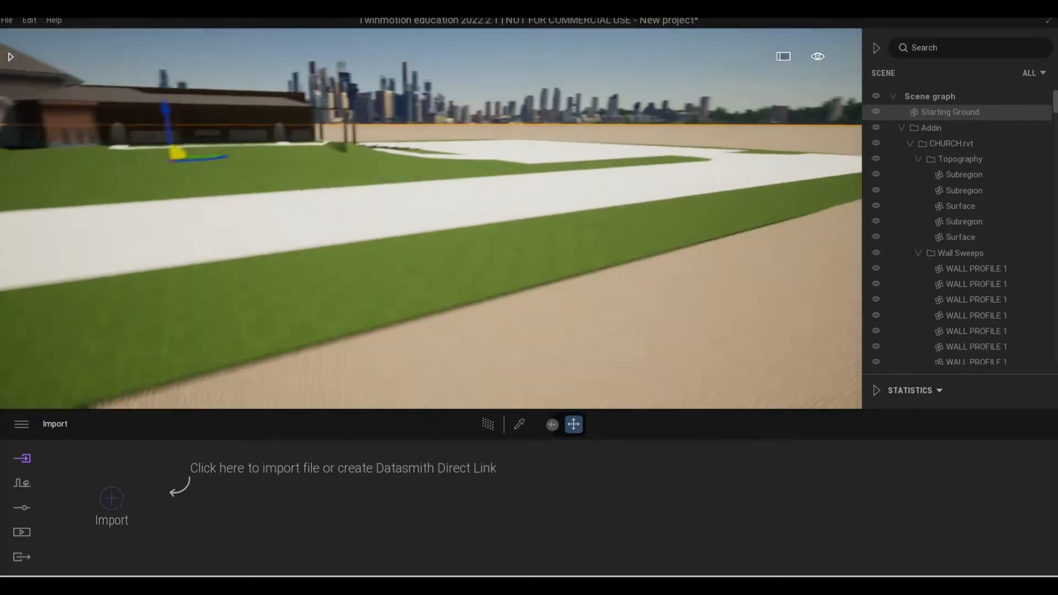
Clear the ground selection and inspect the terrain, paths and entrance canopy around the church.
key("s")
right_click_drag(595, 220, 416, 185)
key("w")
key("d")
key("w")
key("q")
key("d")
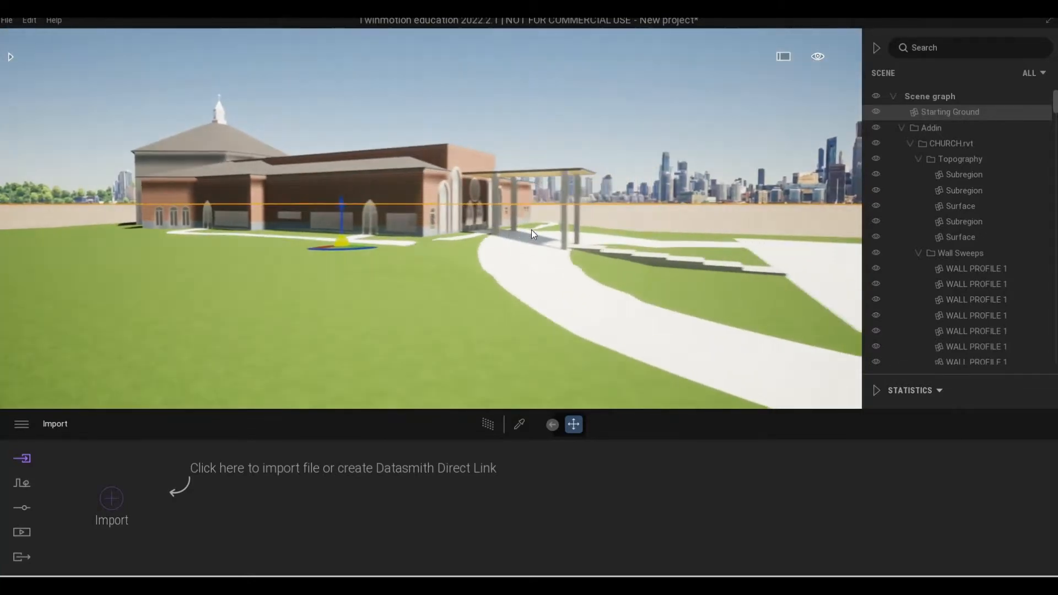
right_click_drag(531, 229, 502, 300)
key("Escape")
key("d")
key("a")
key("a")
right_click_drag(439, 286, 415, 249)
key("q")
key("s")
key("e")
key("d")
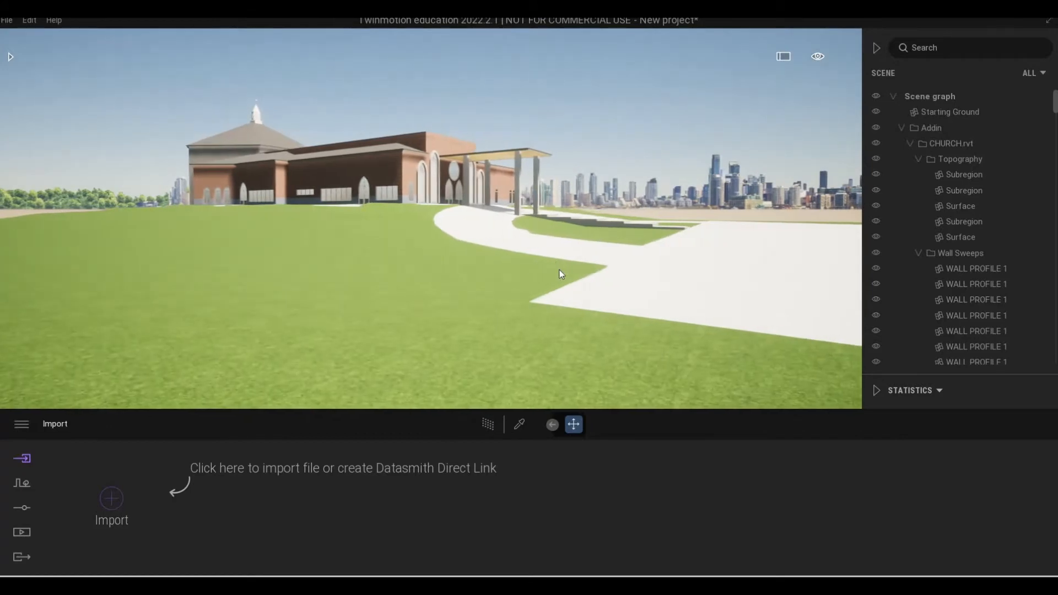
Save the project as Church in the Twinmotion File folder.
left_click(7, 21)
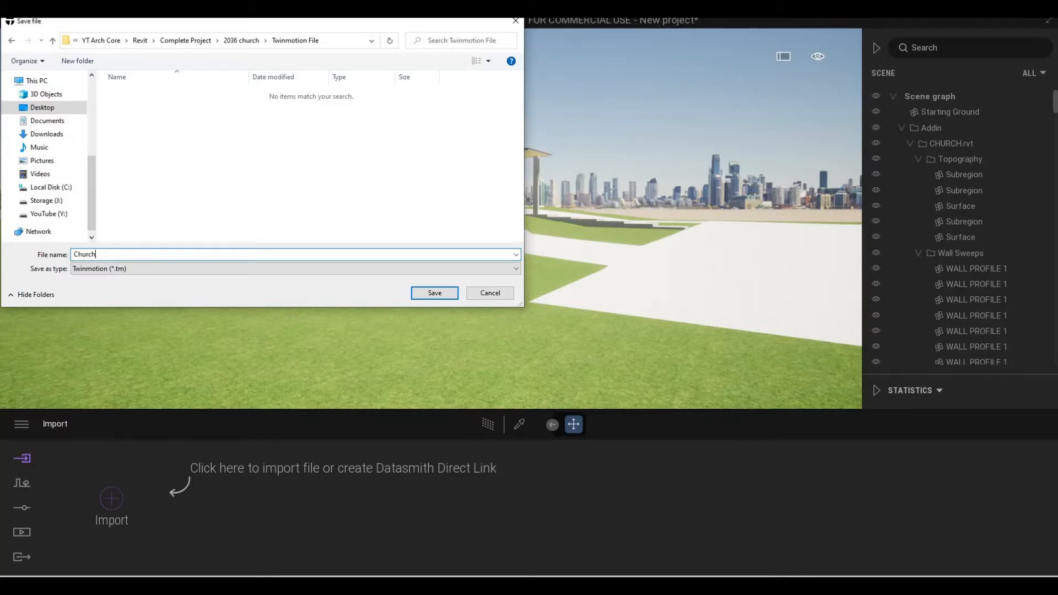
left_click(435, 294)
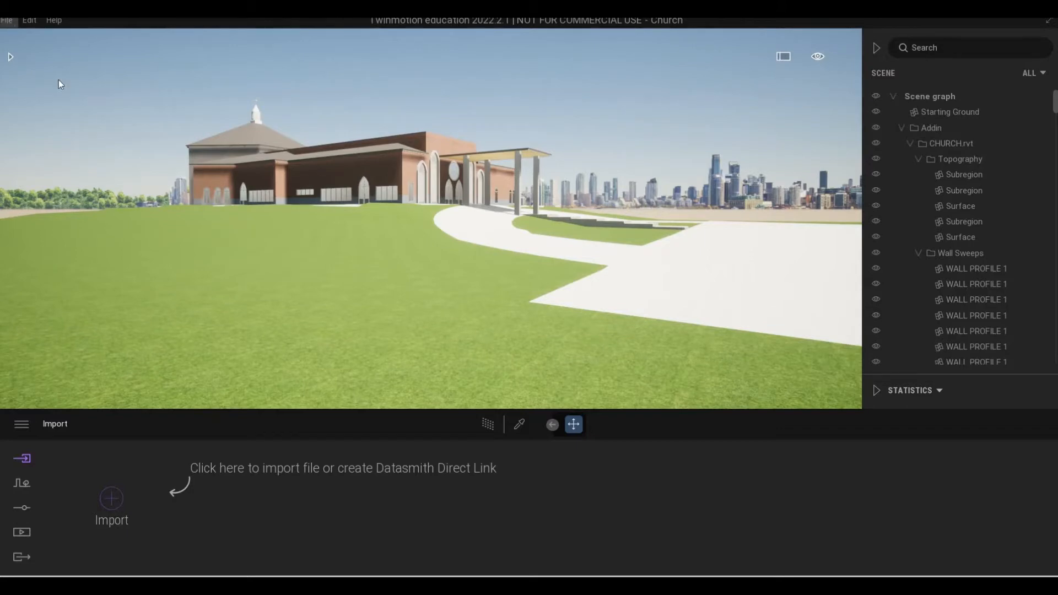
left_click(8, 21)
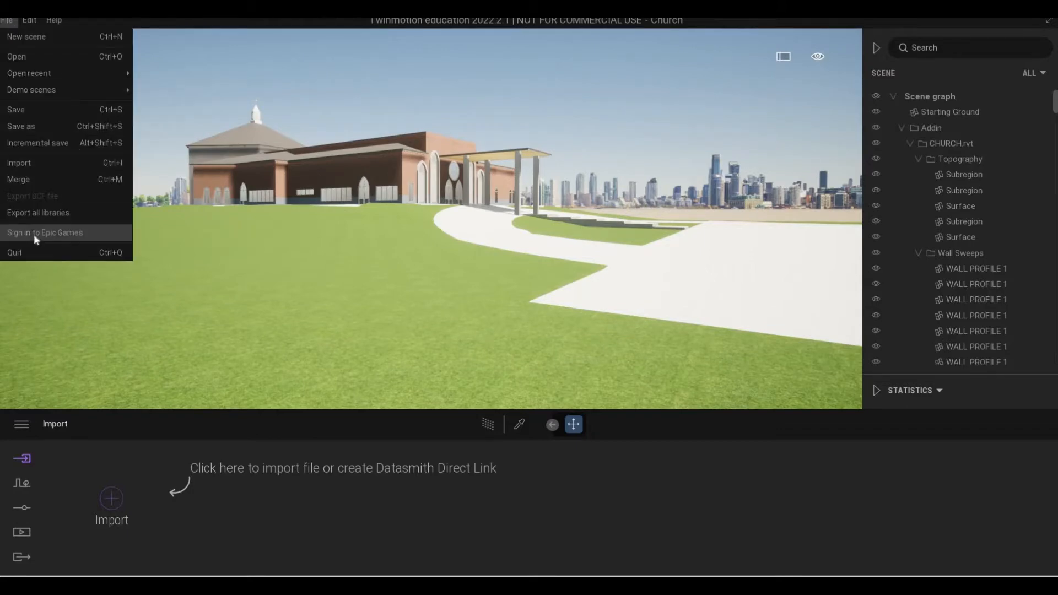
left_click(124, 238)
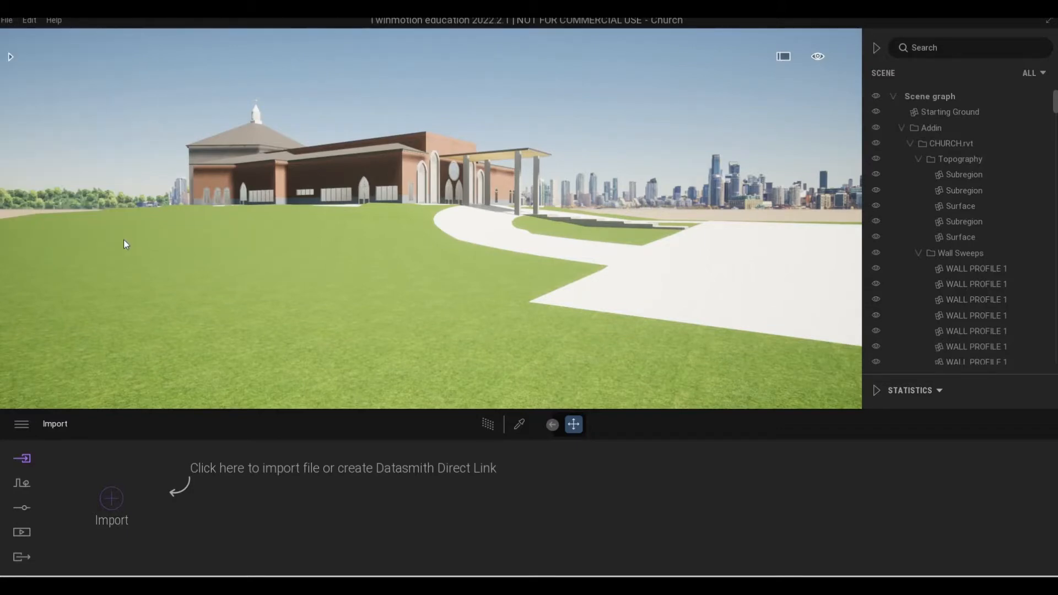
left_click(621, 332)
Apply the Two sided glass material from the glass library to the church's window panes.
left_click(9, 55)
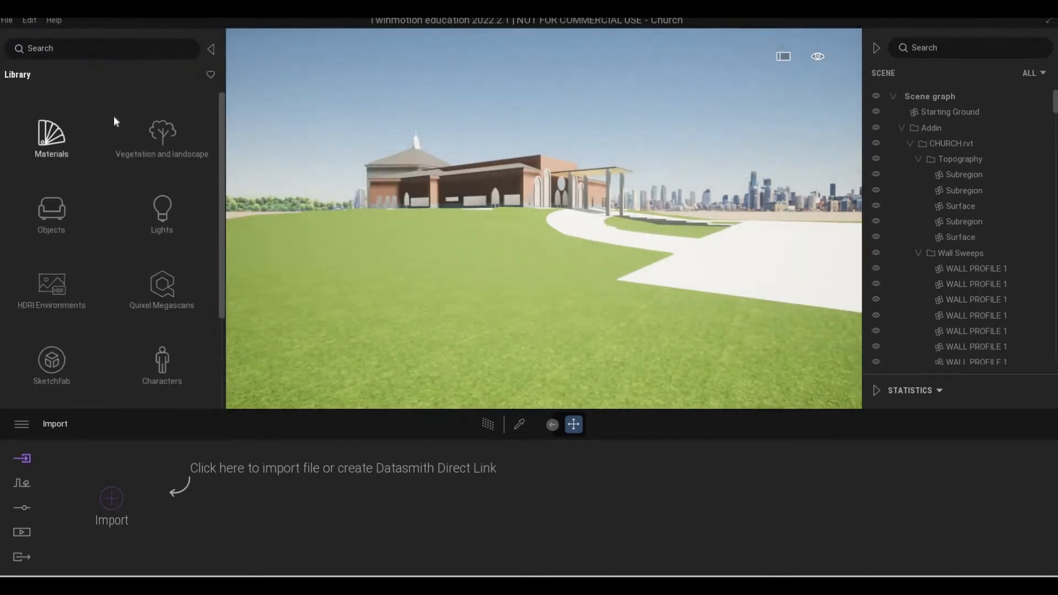
key("w")
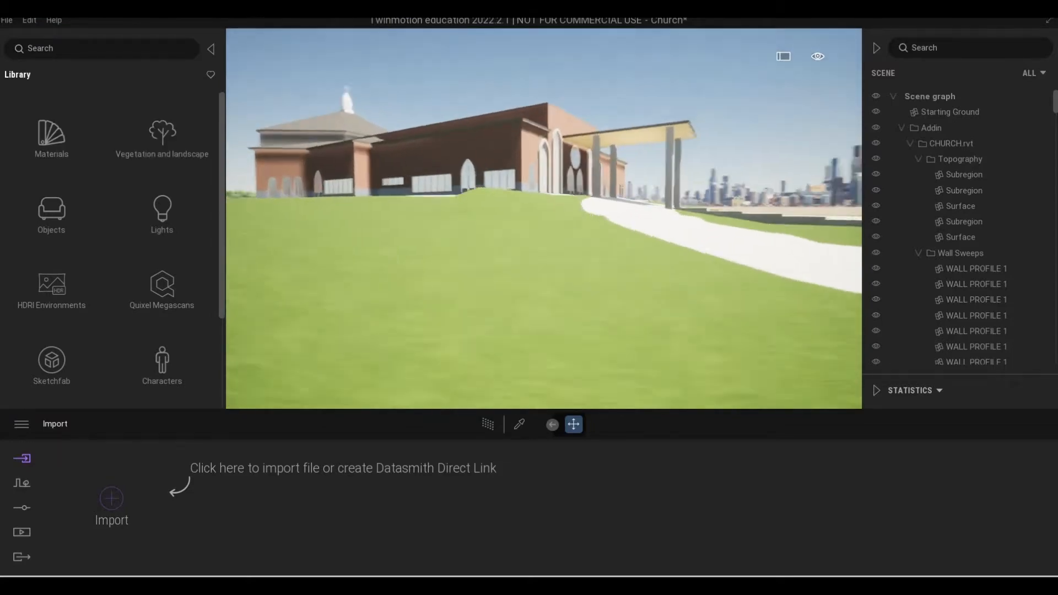
key("w")
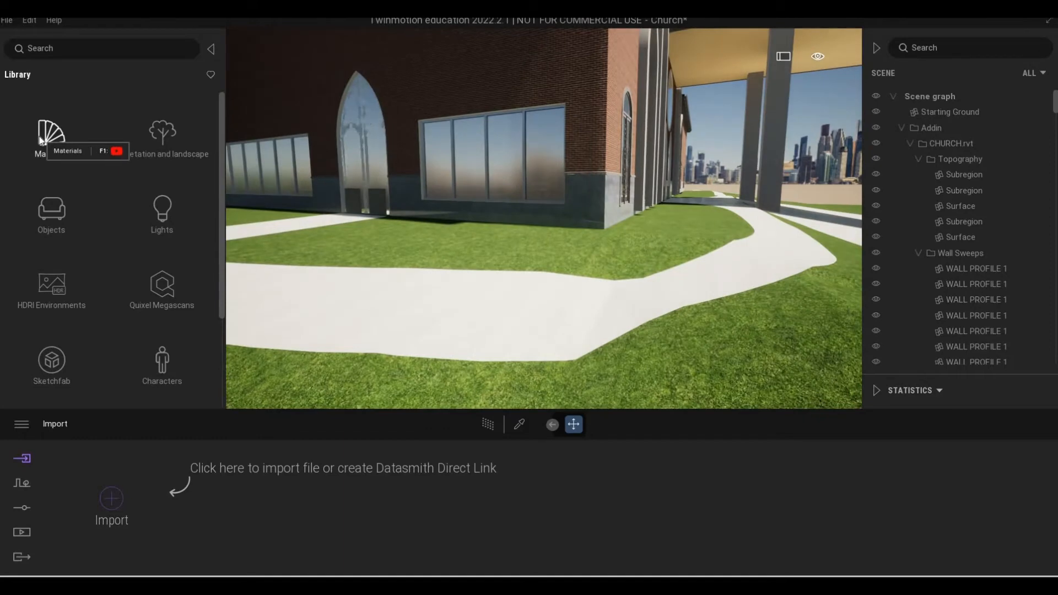
left_click(50, 134)
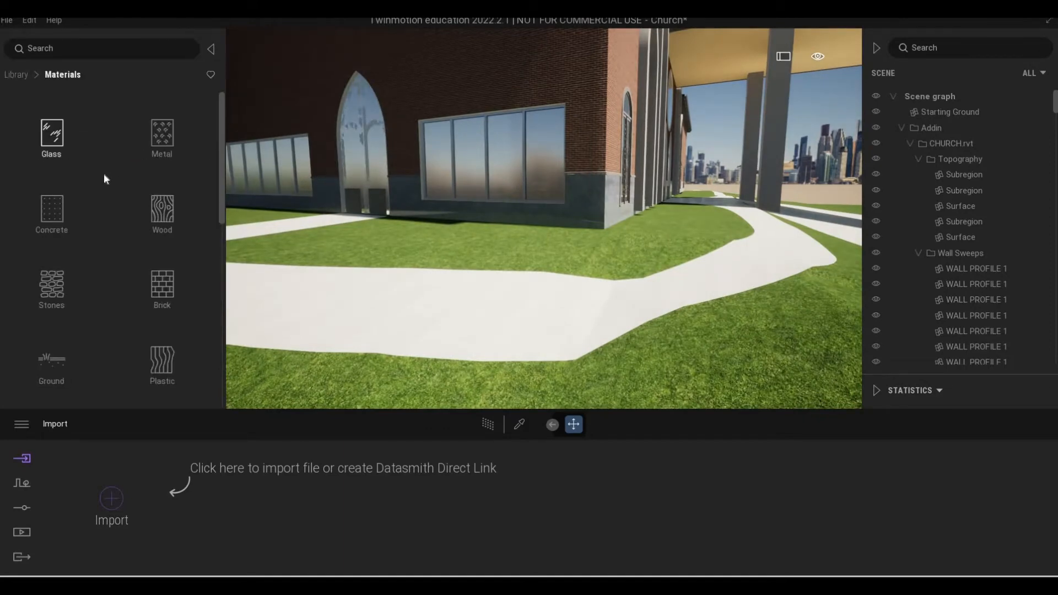
left_click(52, 137)
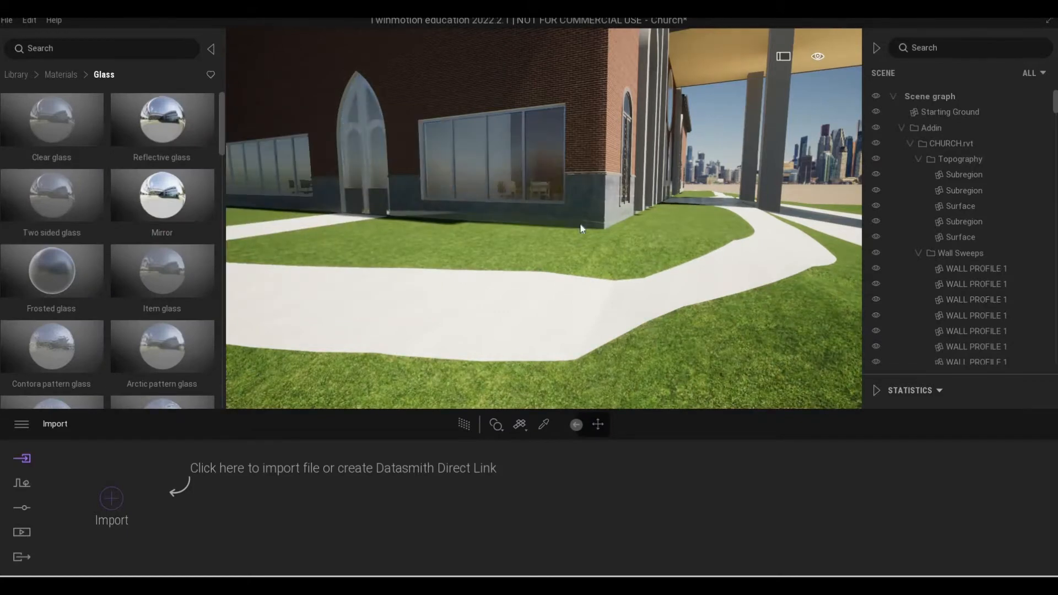
left_click_drag(290, 393, 205, 482)
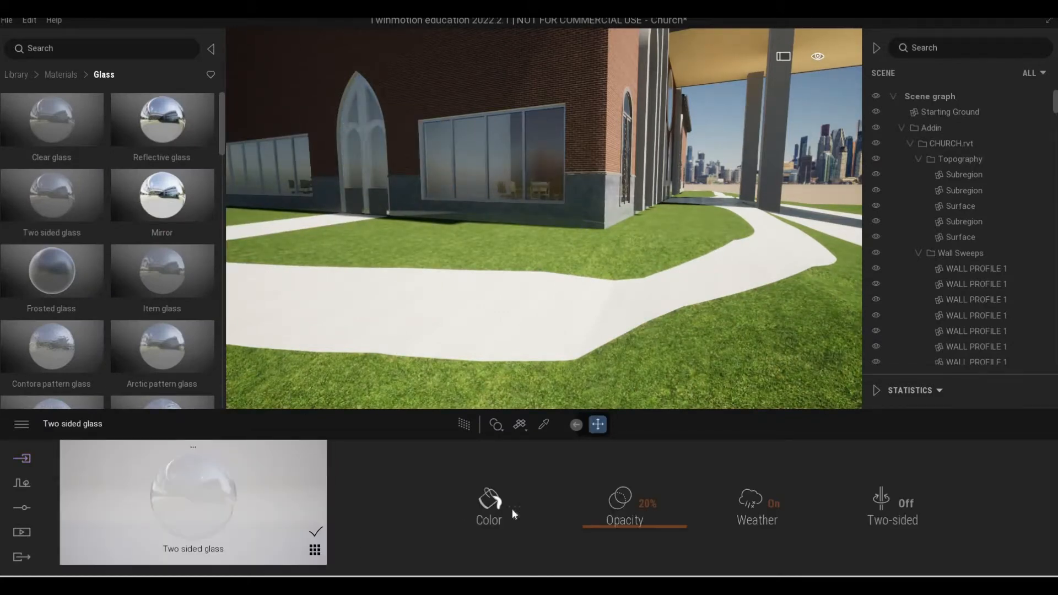
Set the two-sided glass to 61% opacity and change its color to a dark grey.
left_click_drag(614, 528, 448, 524)
left_click(490, 497)
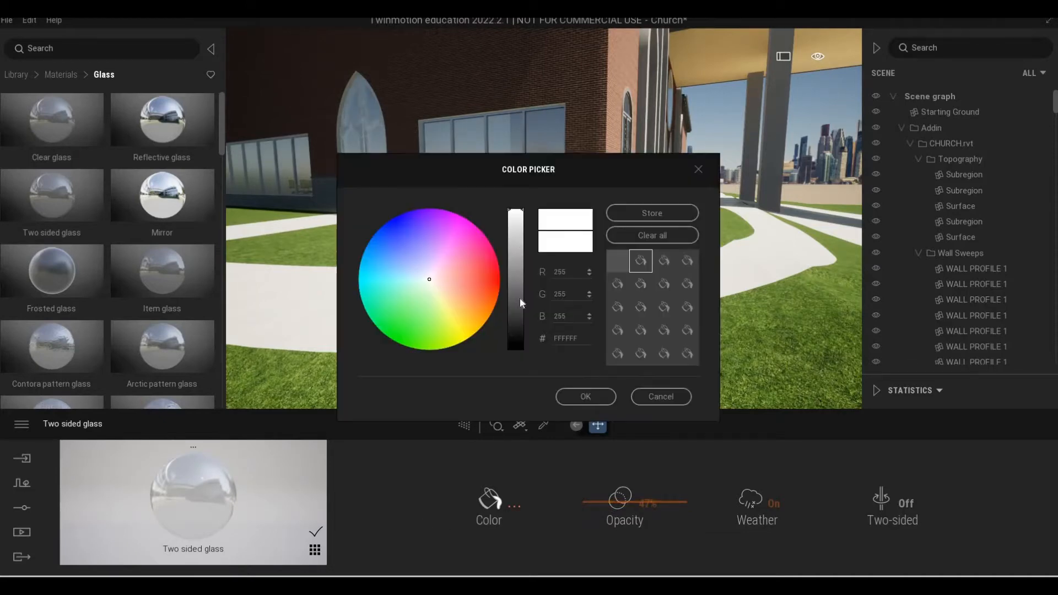
left_click_drag(512, 223, 516, 269)
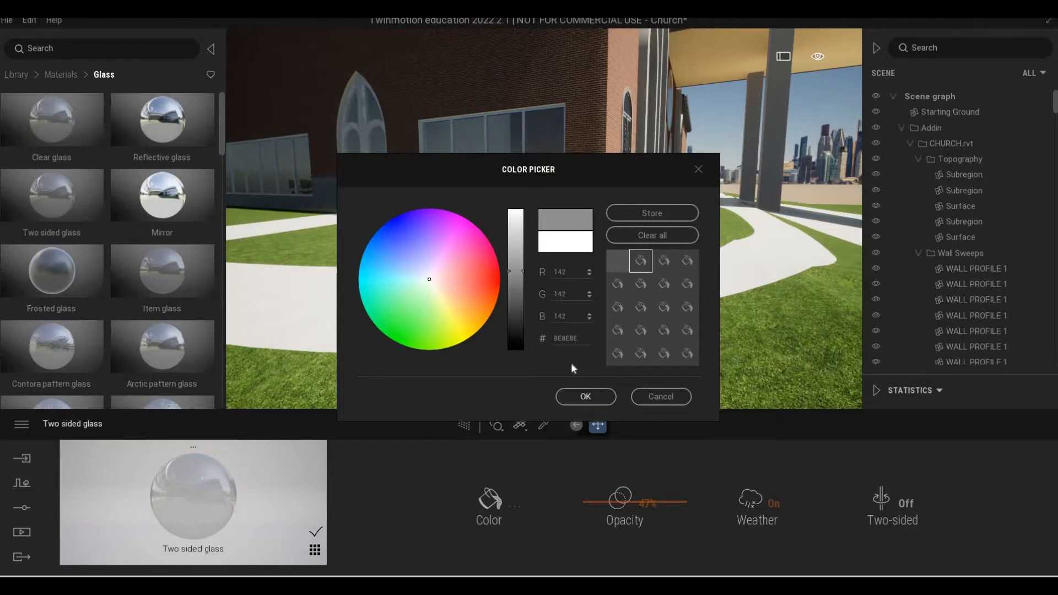
left_click(573, 397)
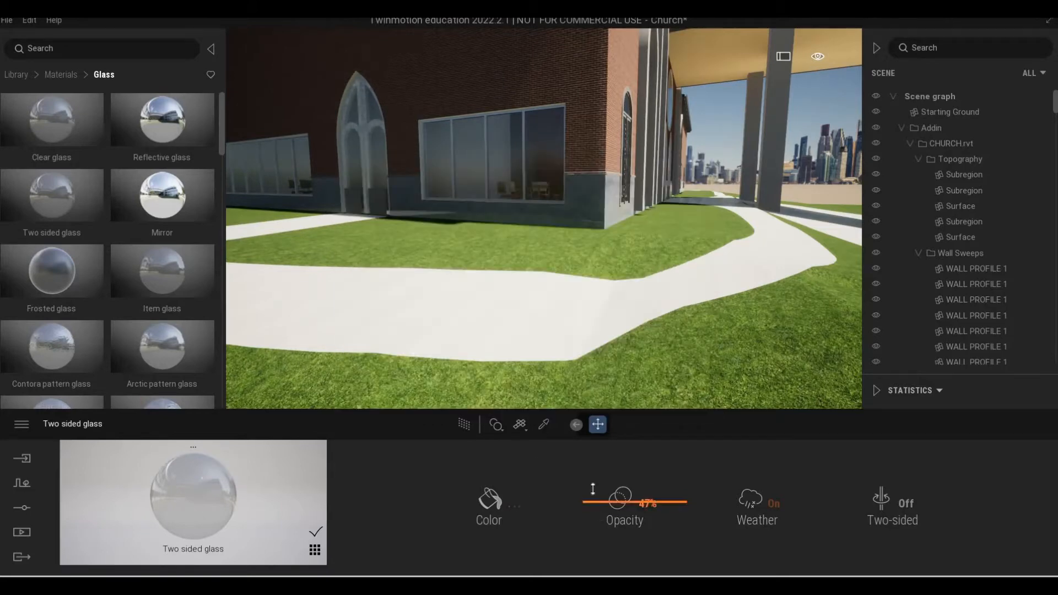
left_click_drag(591, 488, 521, 495)
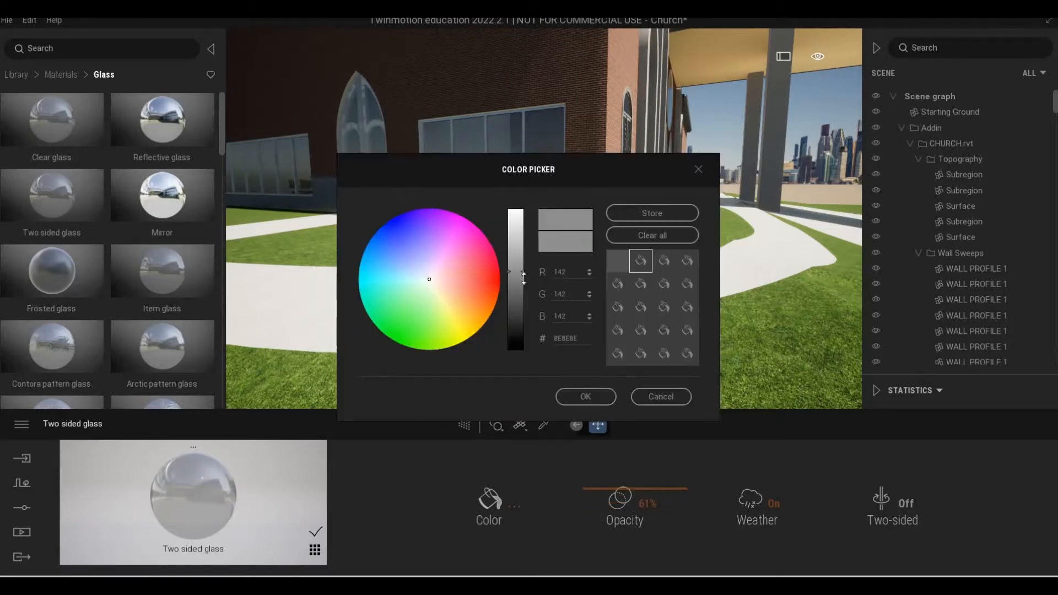
left_click_drag(523, 286, 521, 319)
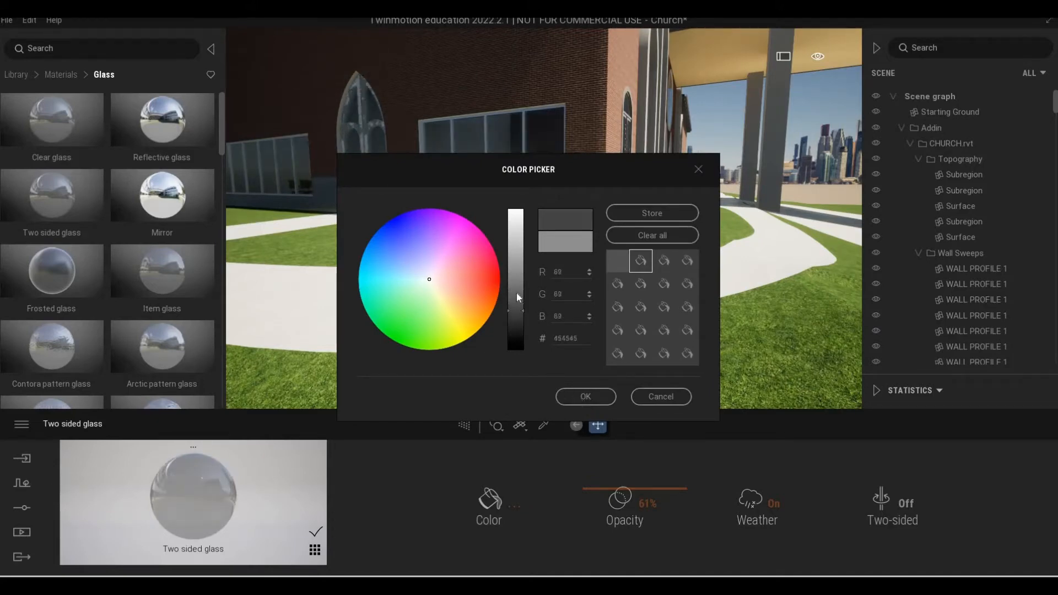
left_click(584, 397)
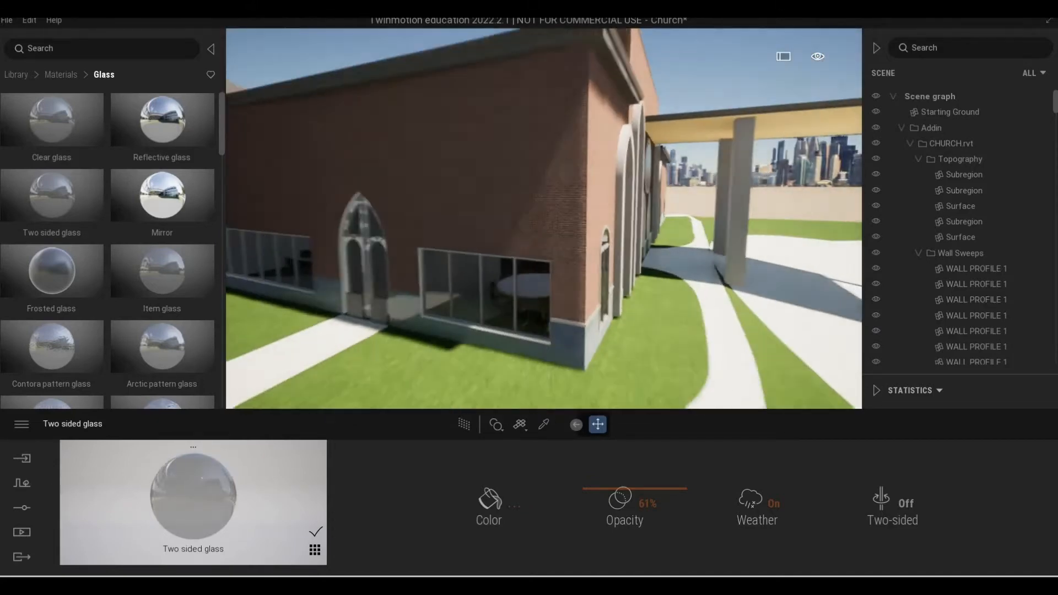
Sample the material of the large side window's frame with the Material picker, then leave the picker.
middle_click_drag(525, 294, 581, 204)
scroll(525, 293, "up", 5)
scroll(525, 294, "down", 4)
middle_click_drag(525, 289, 612, 204)
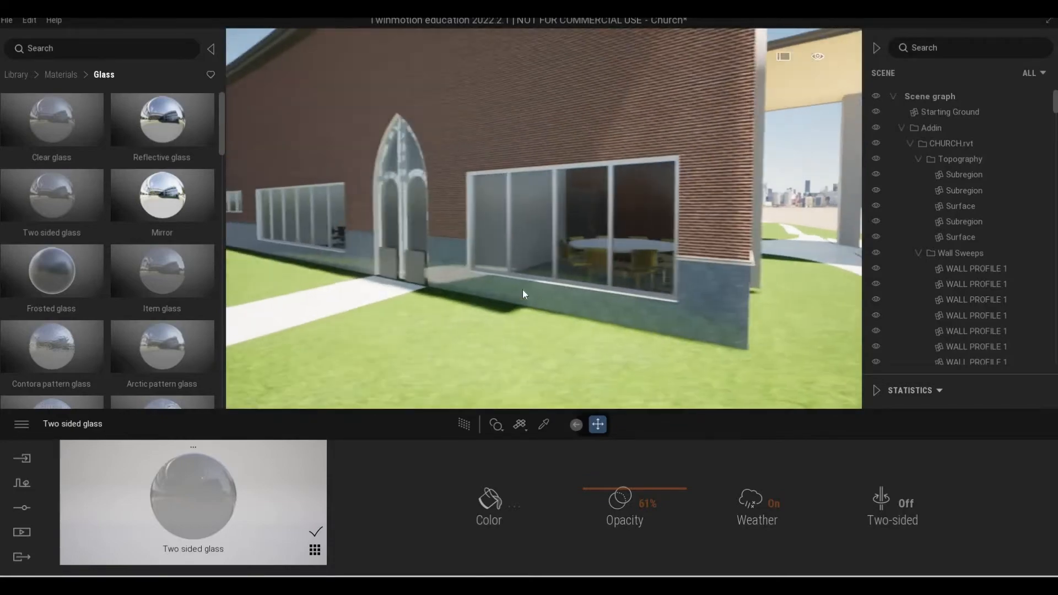
scroll(518, 306, "up", 3)
scroll(488, 317, "up", 3)
scroll(490, 326, "down", 5)
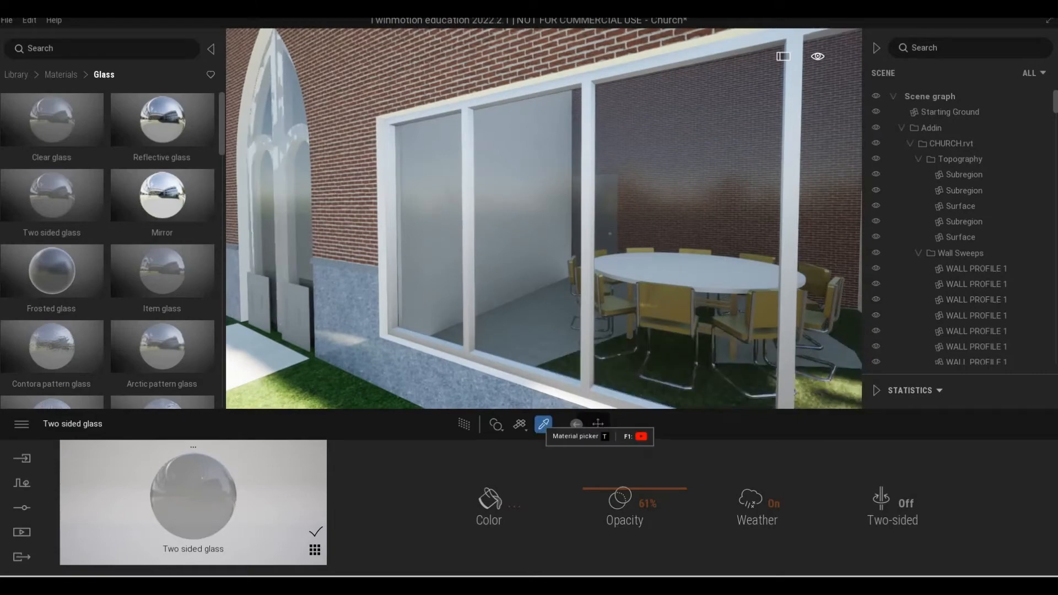
left_click(544, 424)
left_click(477, 309)
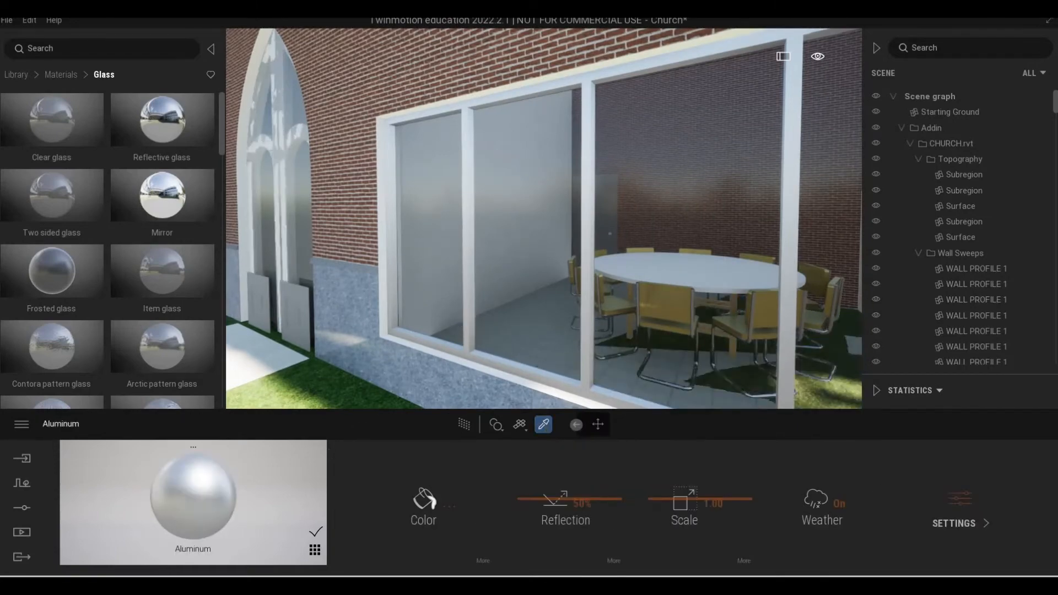
scroll(487, 346, "down", 5)
key("Escape")
Sample the material of the pale surround of the tall arched recess on the entrance facade with the Material picker.
key("s")
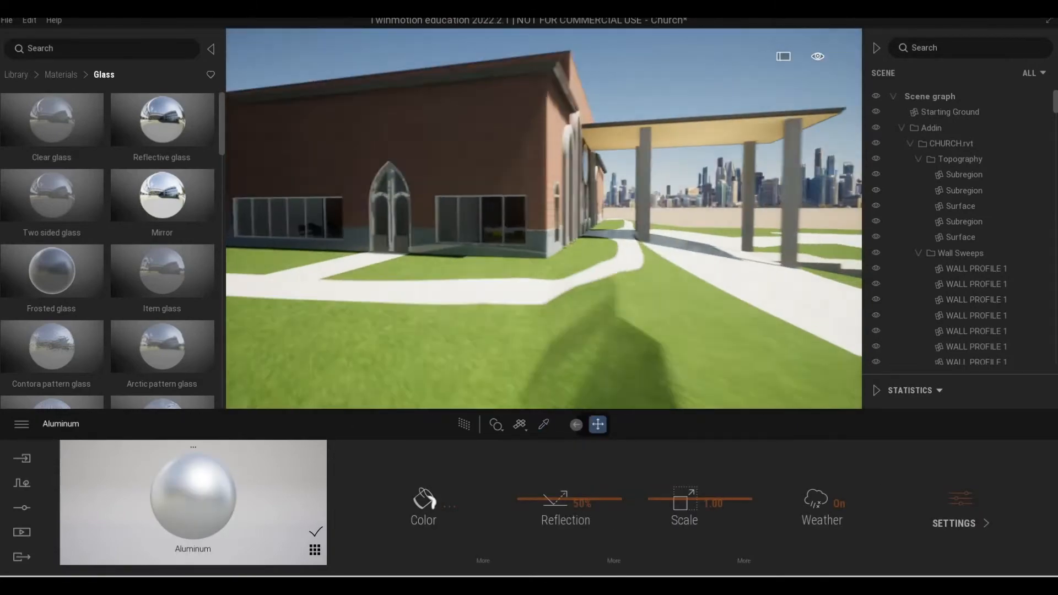
key("d")
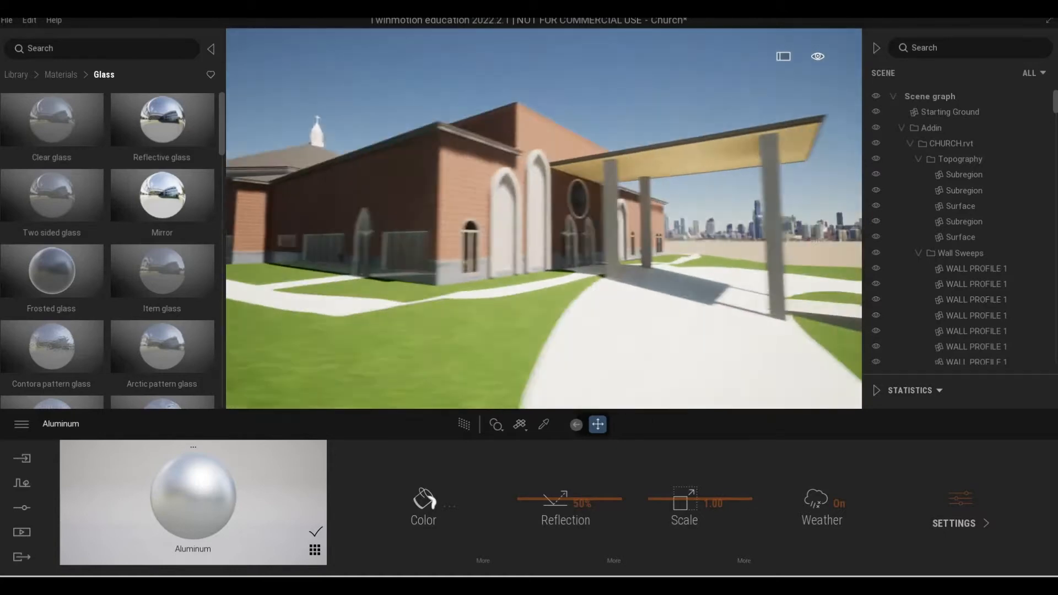
middle_click_drag(551, 353, 508, 356, "shift")
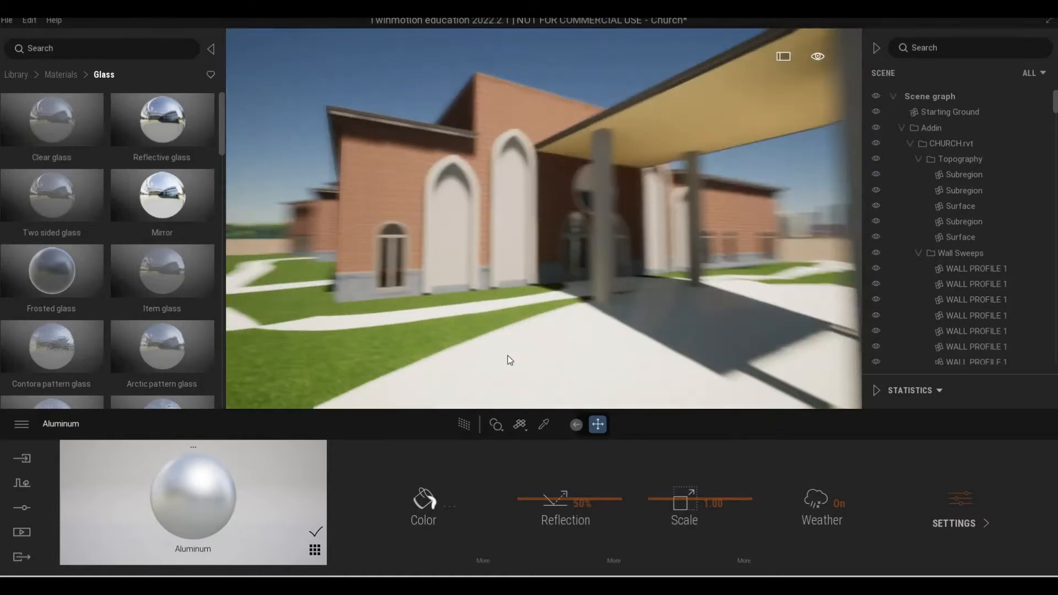
scroll(494, 353, "up", 8)
scroll(576, 344, "down", 6)
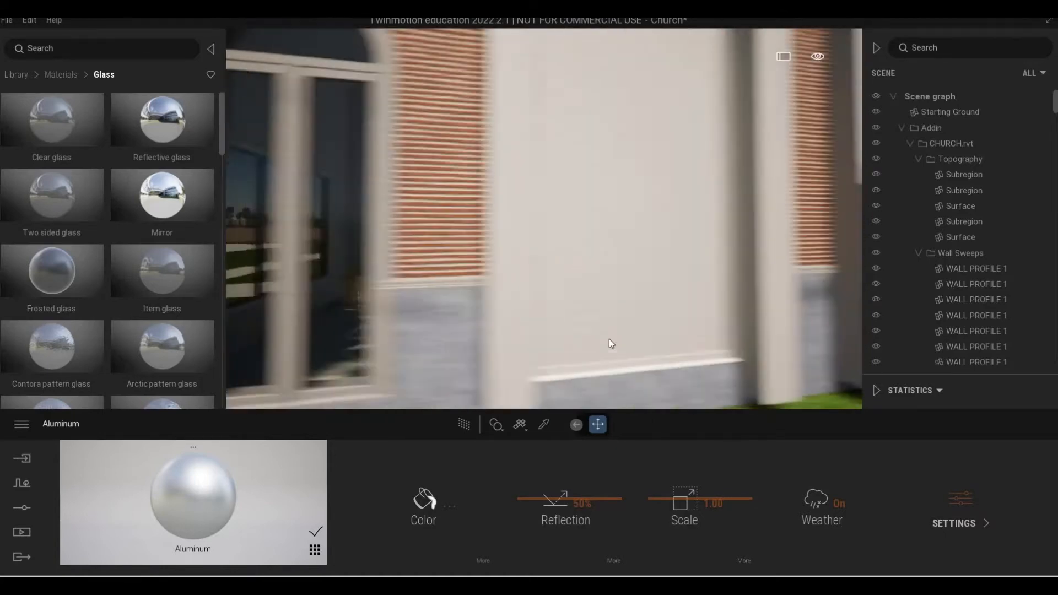
left_click(543, 424)
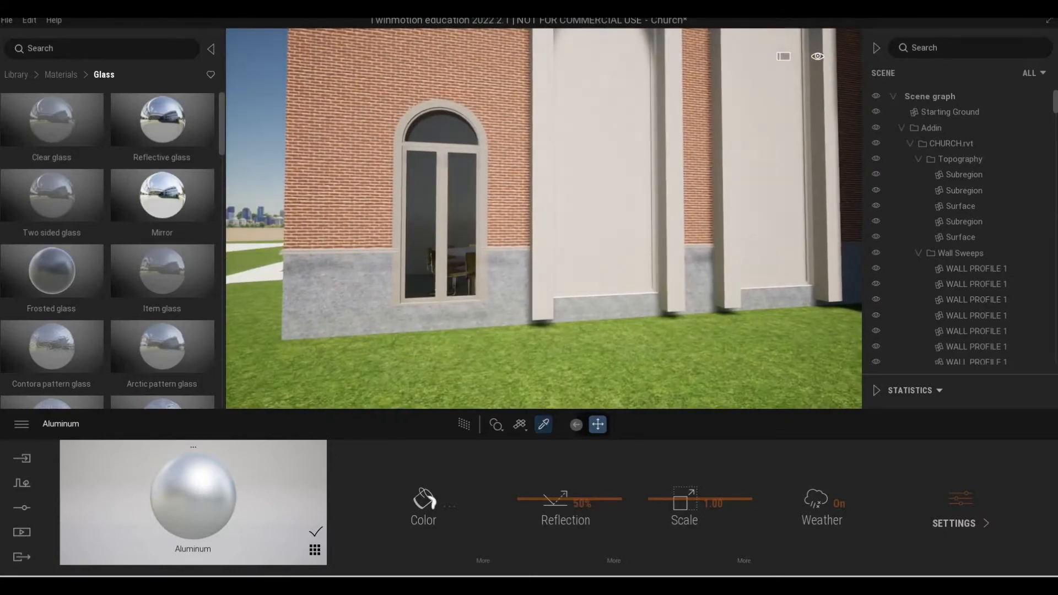
left_click(546, 296)
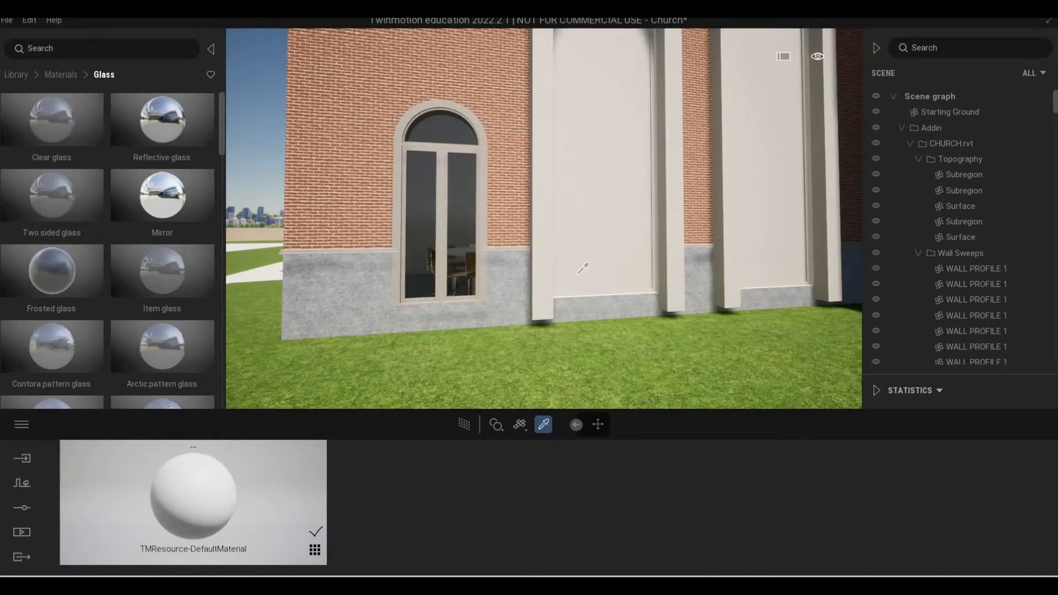
Leave the Material picker and examine the entrance facade, from the whole canopy front to the brickwork and arched doors up close.
scroll(535, 306, "down", 6)
key("Escape")
key("s")
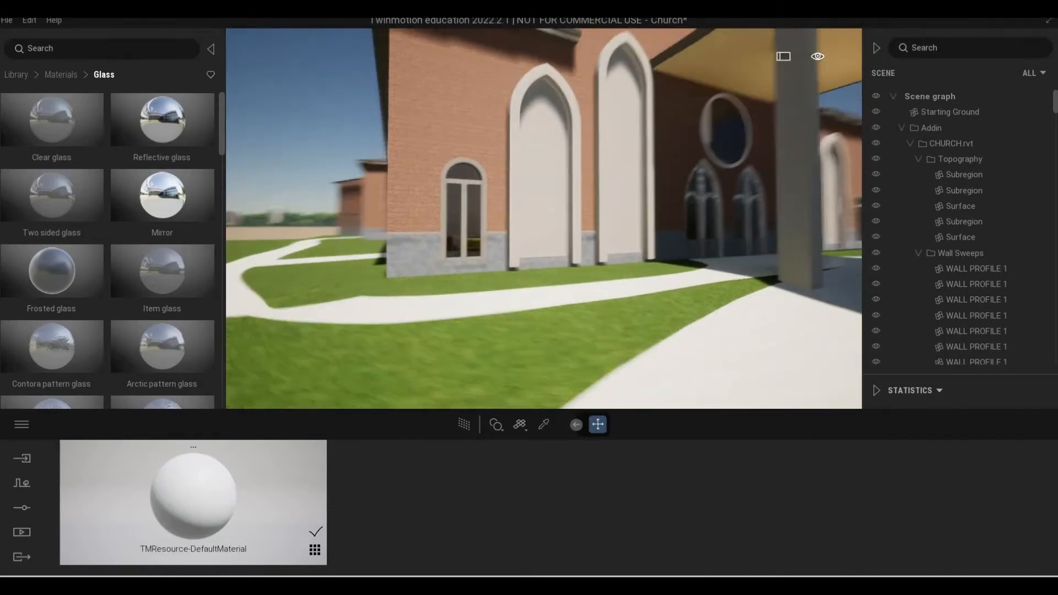
key("s")
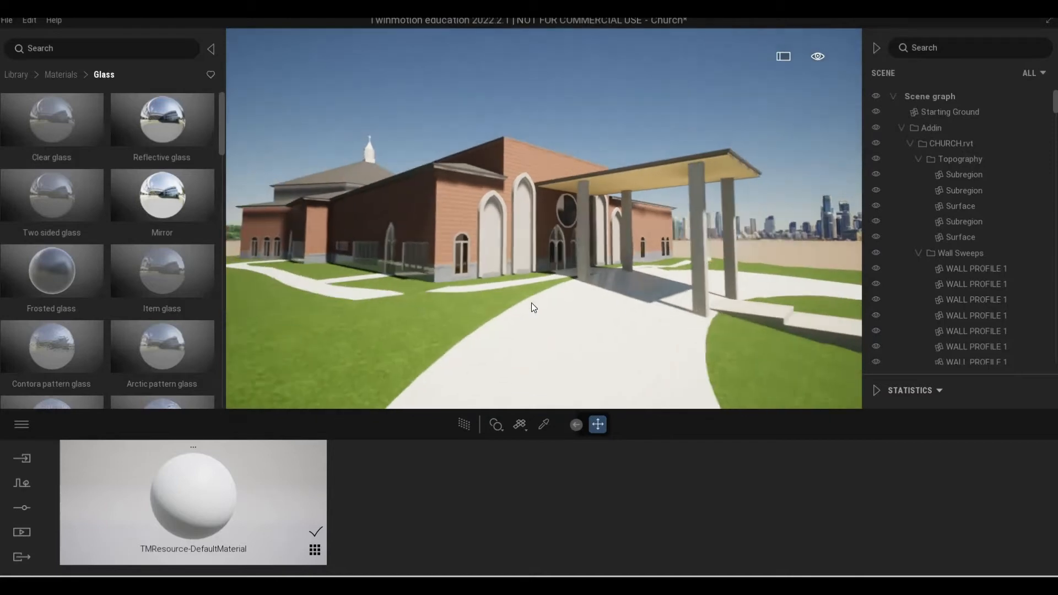
right_click_drag(531, 303, 717, 284)
key("d")
key("w")
key("w")
key("s")
key("w")
key("s")
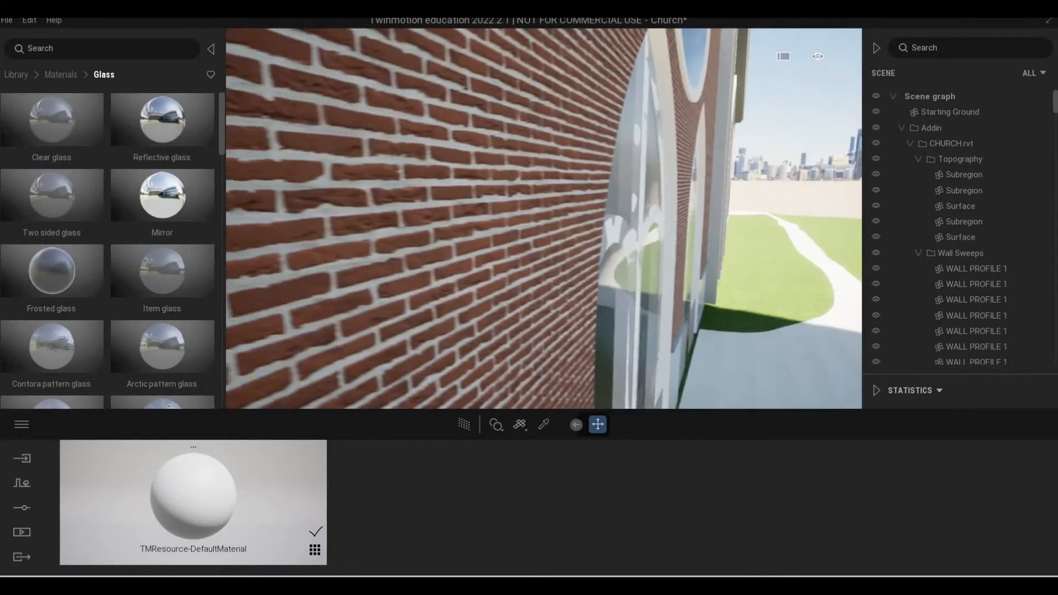
key("w")
key("s")
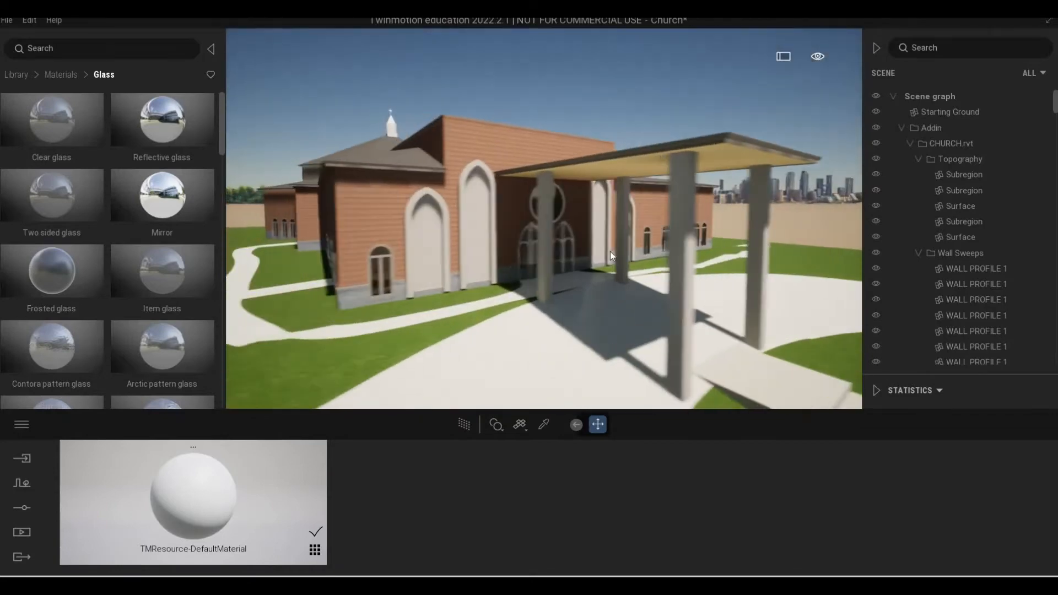
Examine the church's exterior from the entrance canopy around to the long side facade, paths and lawn.
key("a")
right_click_drag(610, 252, 728, 251)
key("s")
key("w")
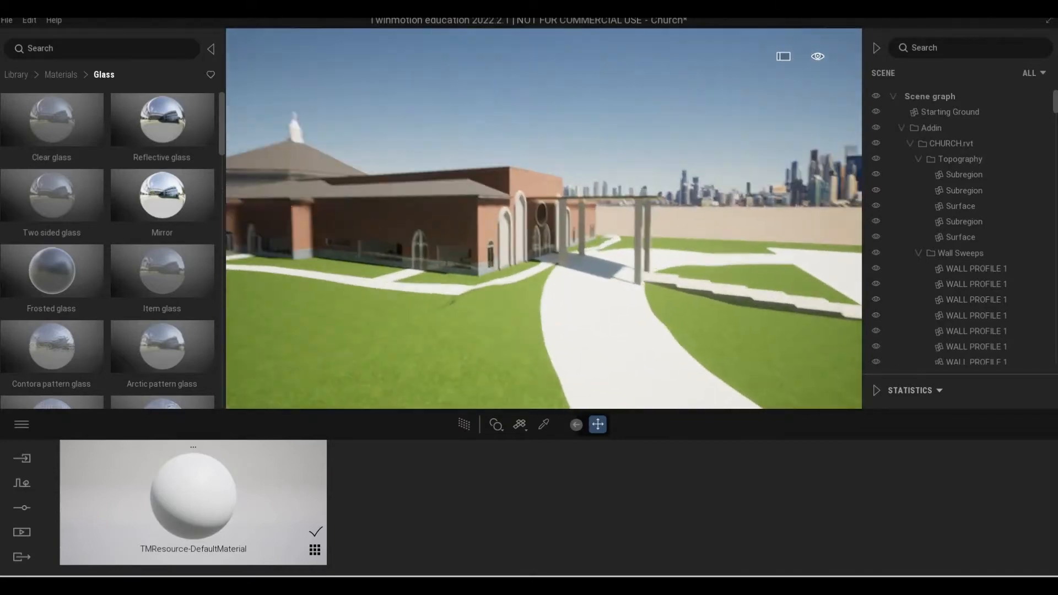
key("w")
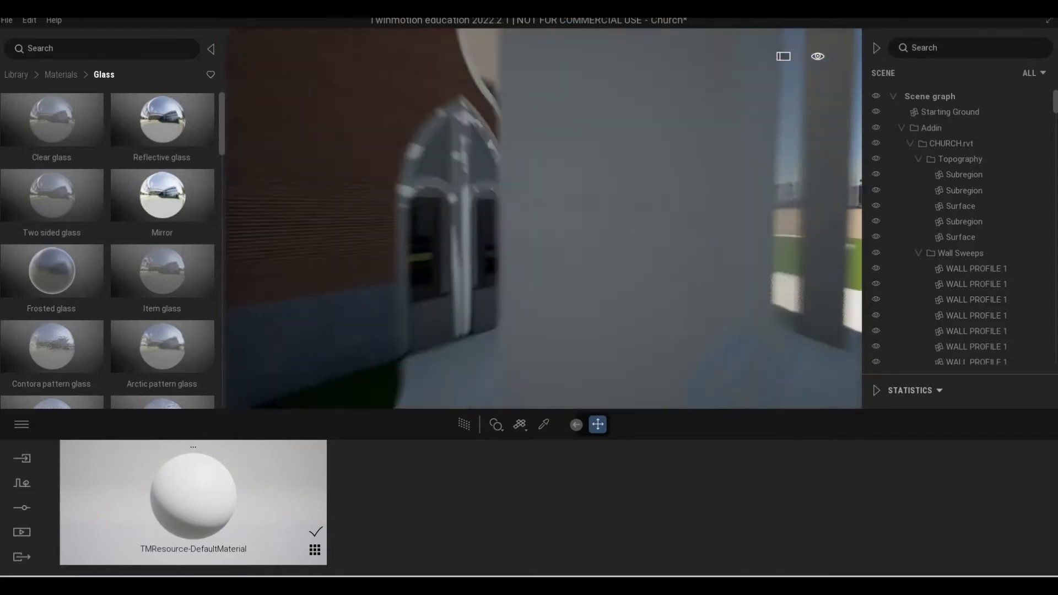
key("s")
key("s")
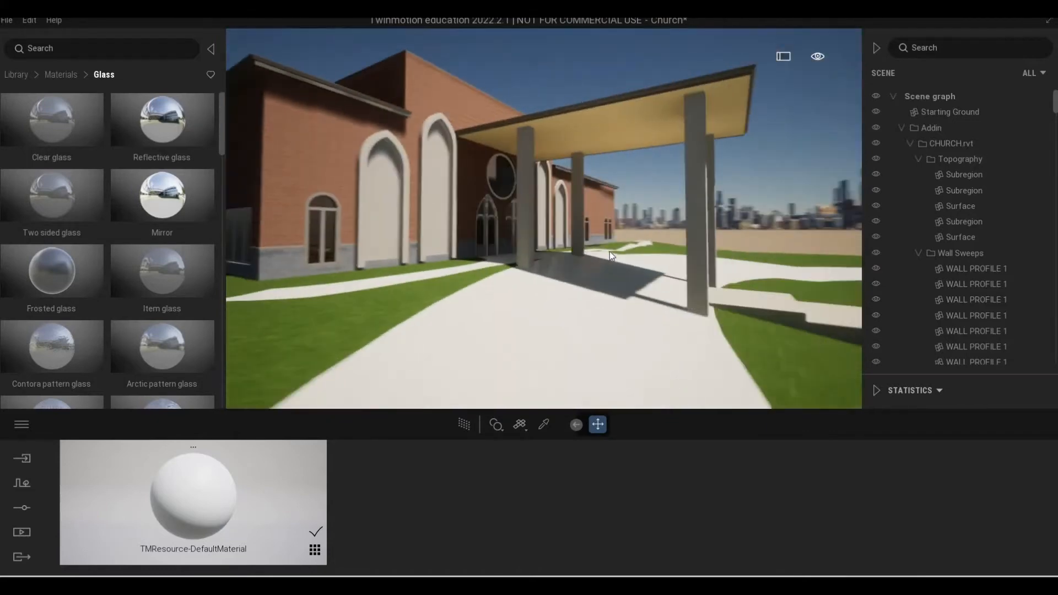
key("a")
key("s")
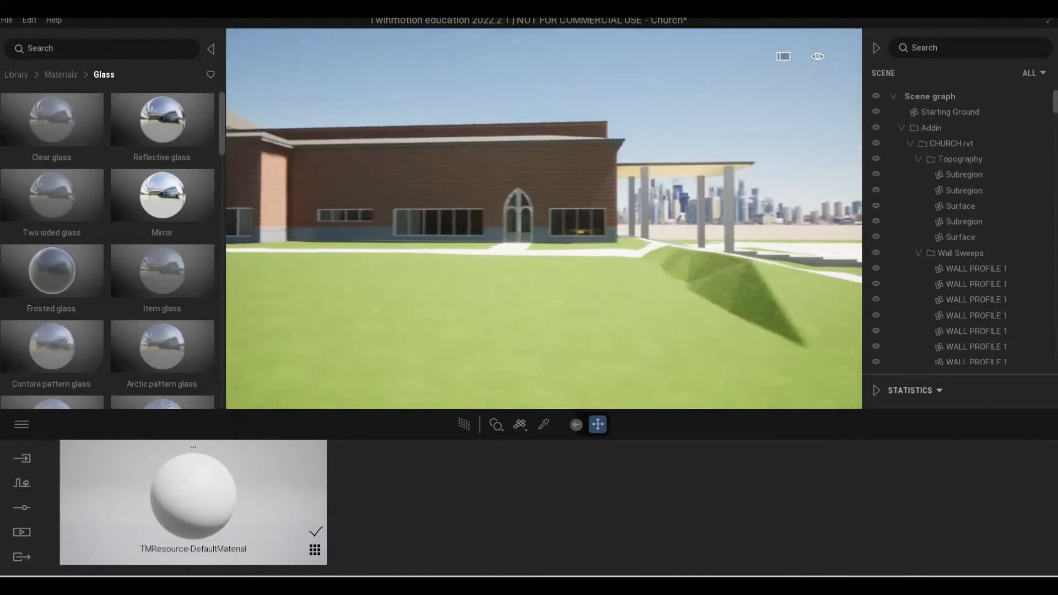
key("a")
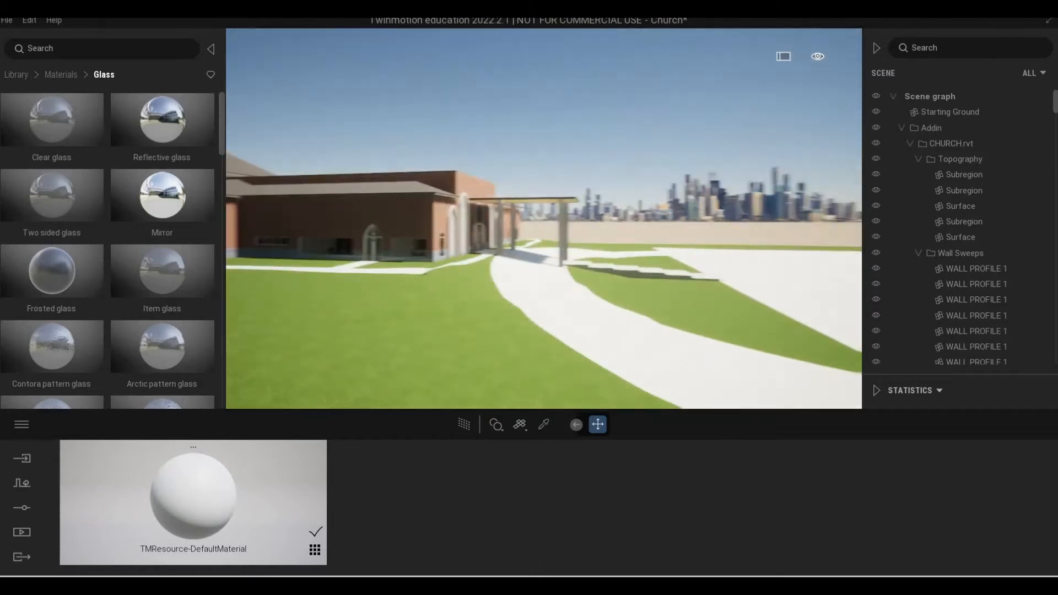
key("w")
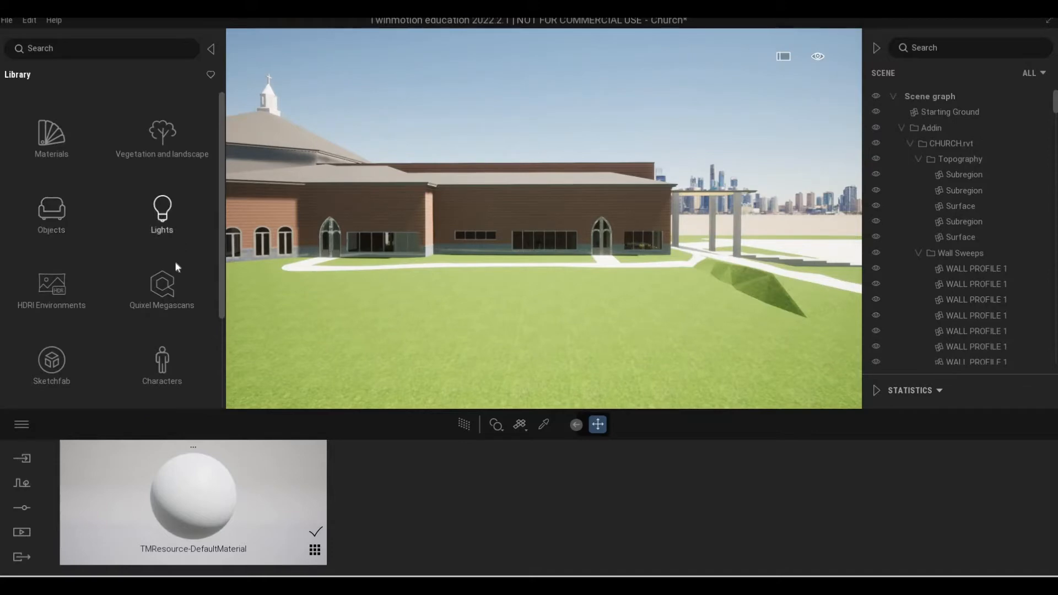
Open the Stone category of the Quixel Megascans surfaces in the library.
scroll(164, 243, "down", 1)
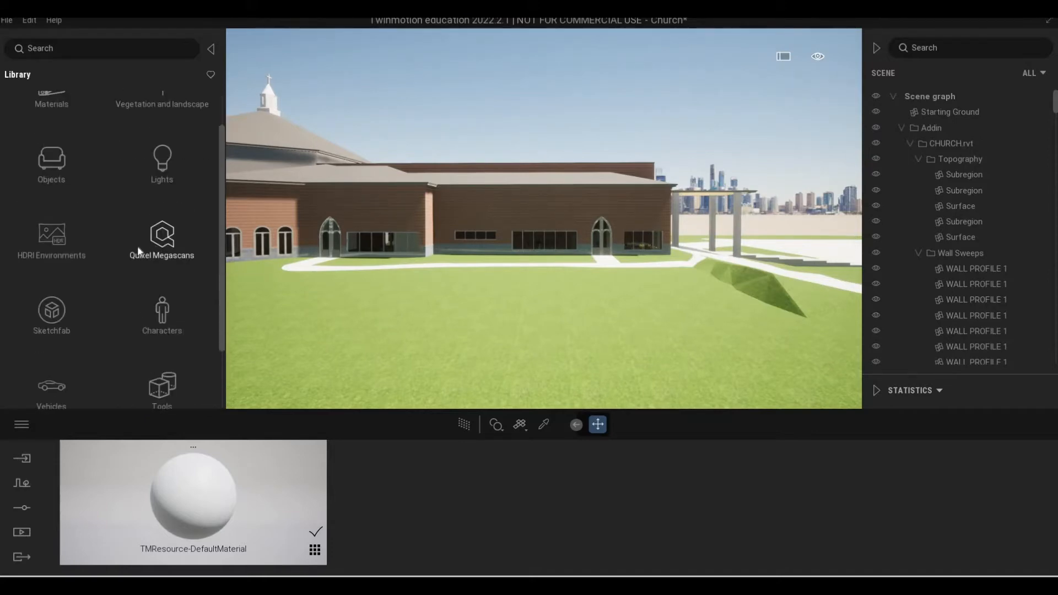
left_click(138, 251)
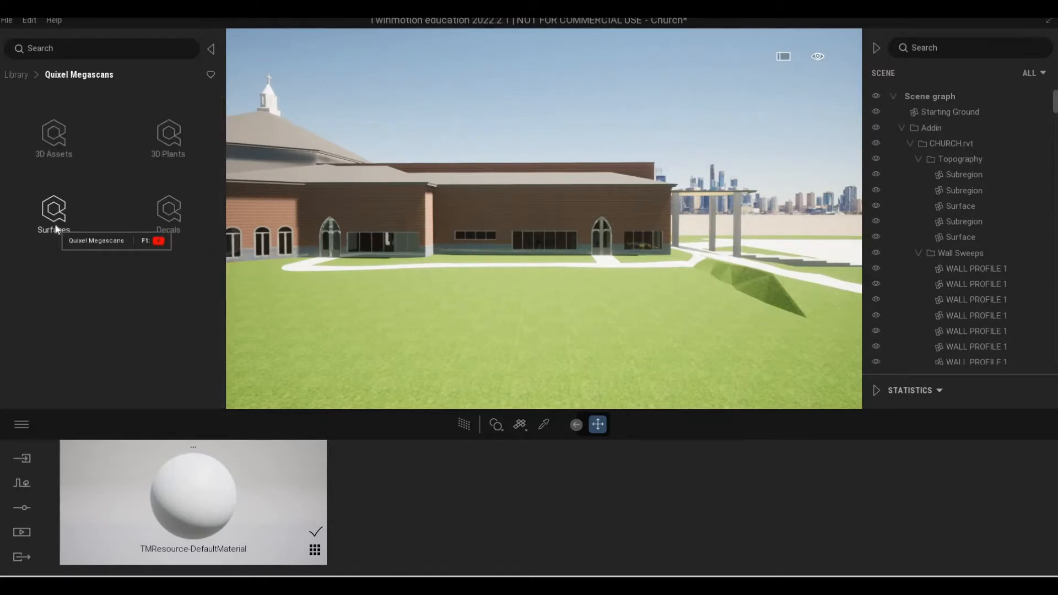
left_click(56, 228)
scroll(109, 270, "down", 1)
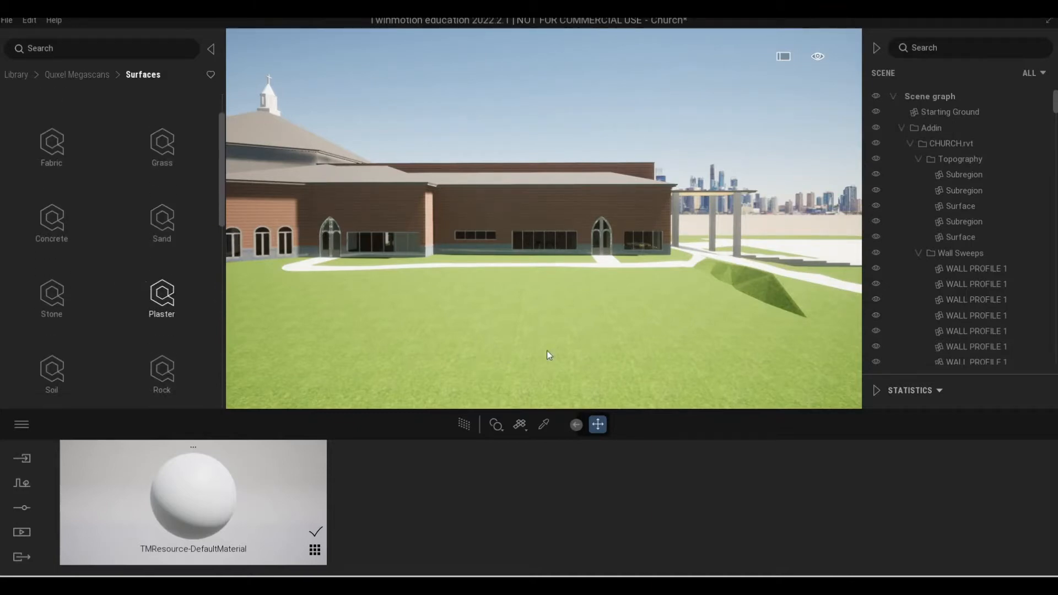
scroll(575, 346, "up", 5)
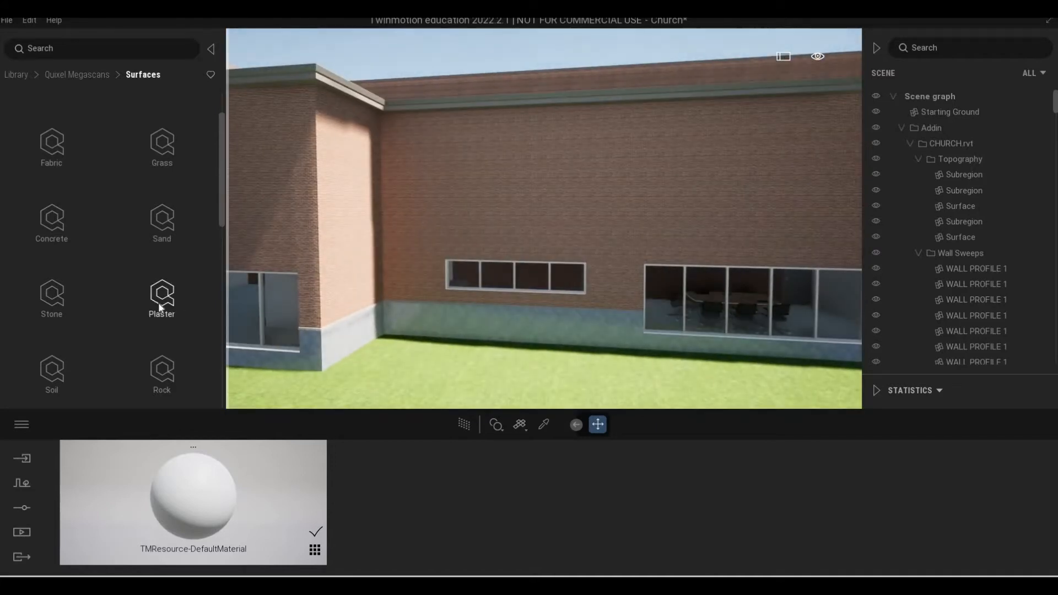
scroll(160, 306, "down", 2)
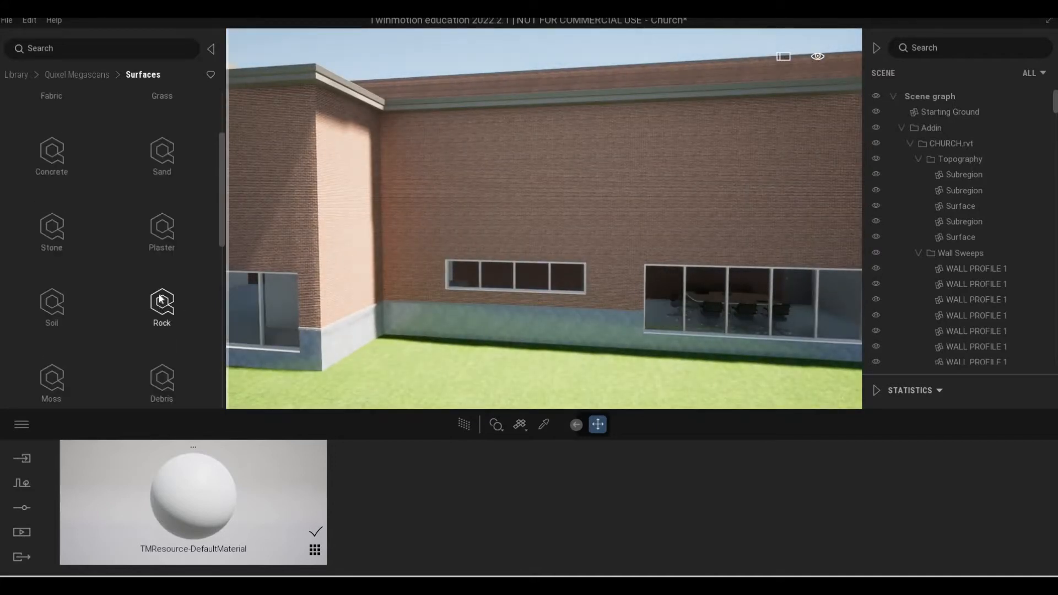
key("s")
scroll(160, 295, "down", 1)
scroll(150, 278, "up", 5)
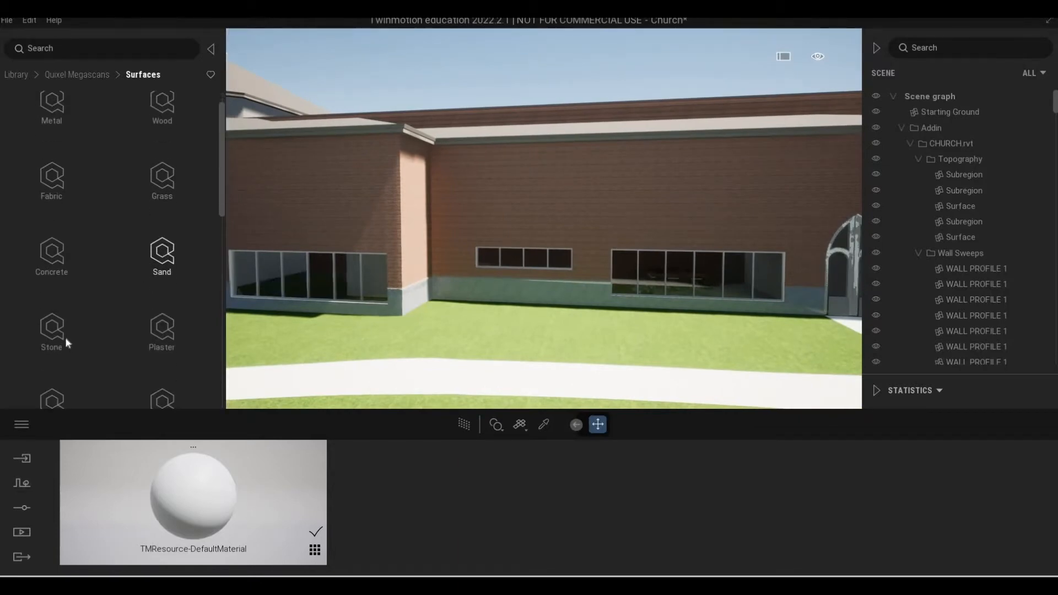
left_click(87, 298)
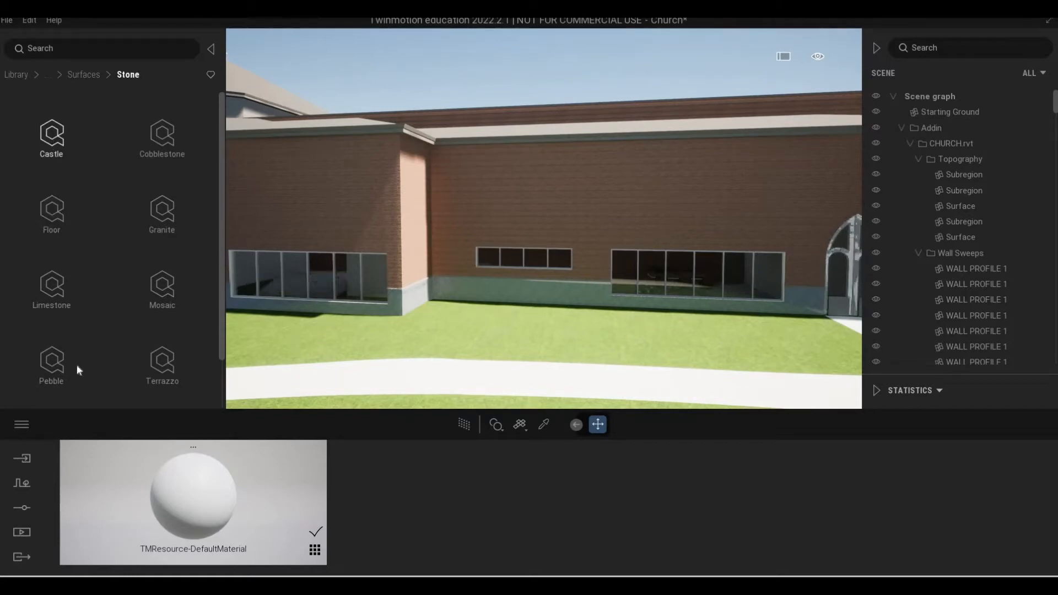
Look through the Floor stone surfaces and return to the Stone category.
scroll(61, 160, "down", 1)
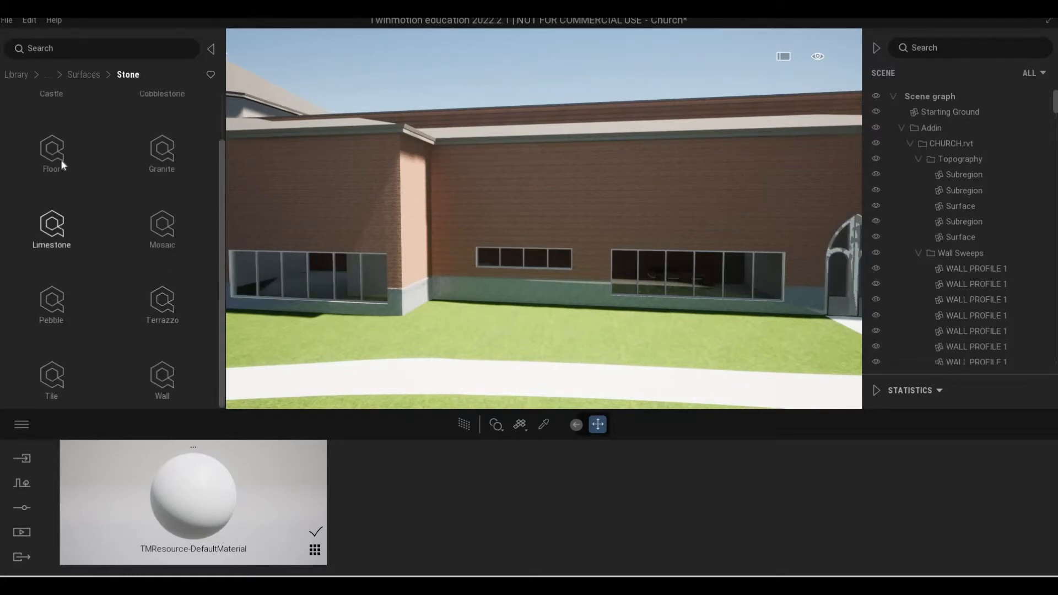
left_click(58, 157)
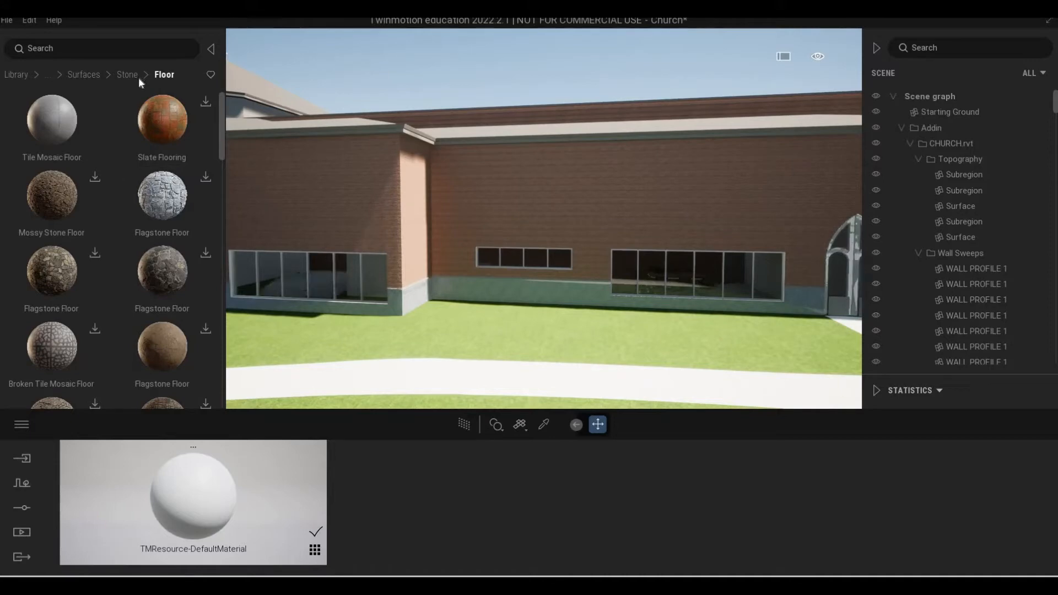
left_click(123, 77)
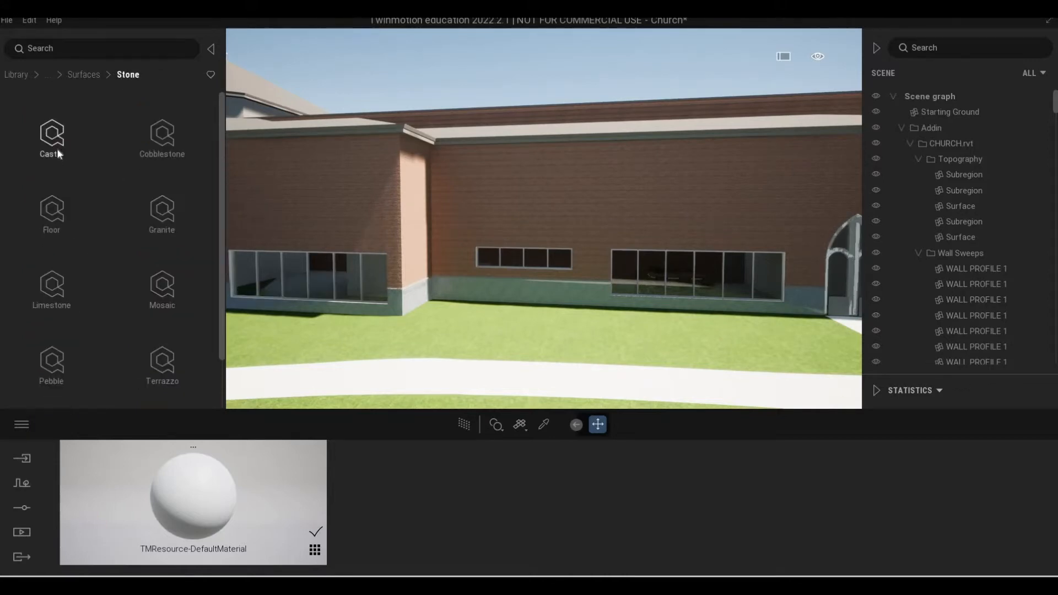
Download the light grey Castle Wall surface from the Castle stone category.
left_click(57, 148)
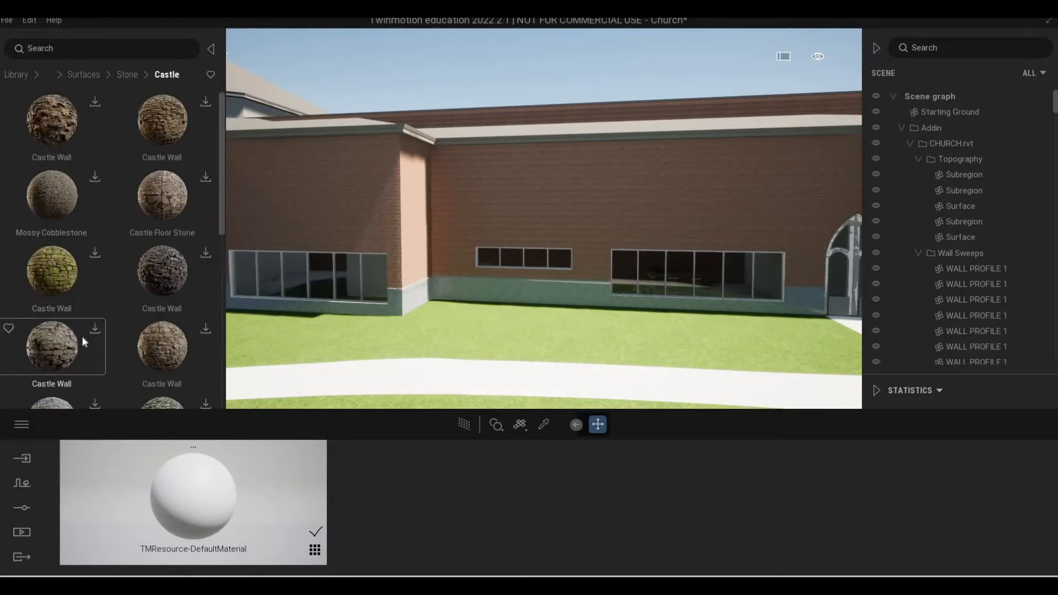
scroll(98, 331, "down", 1)
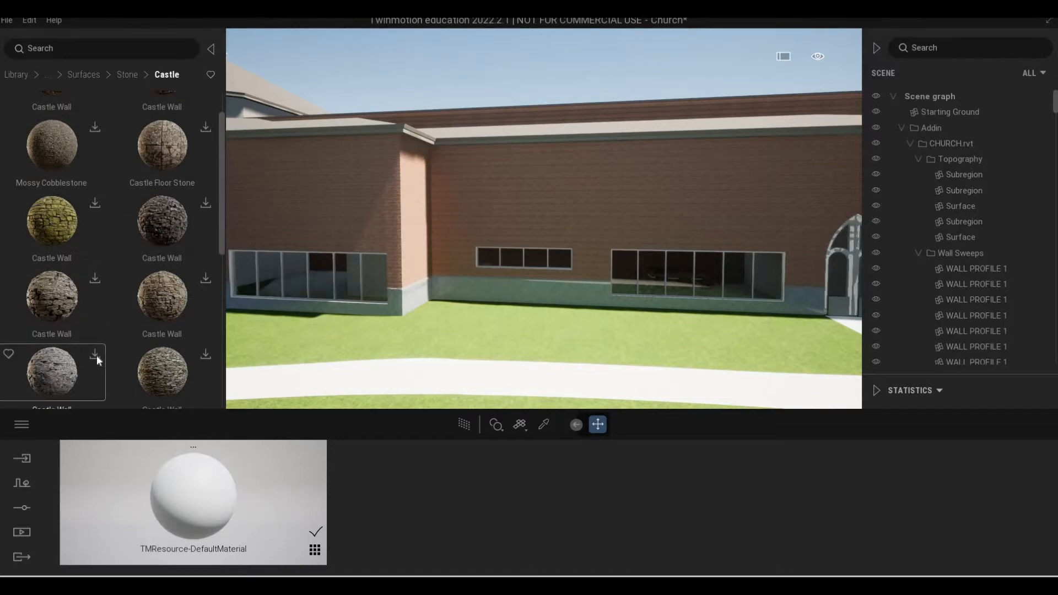
left_click(96, 355)
scroll(93, 299, "down", 1)
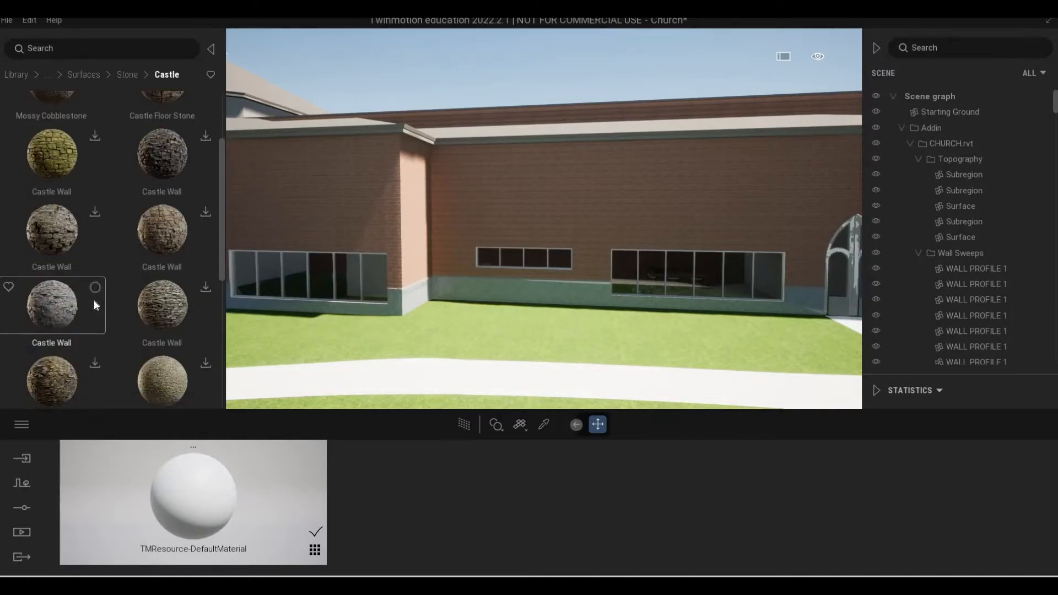
scroll(104, 301, "down", 2)
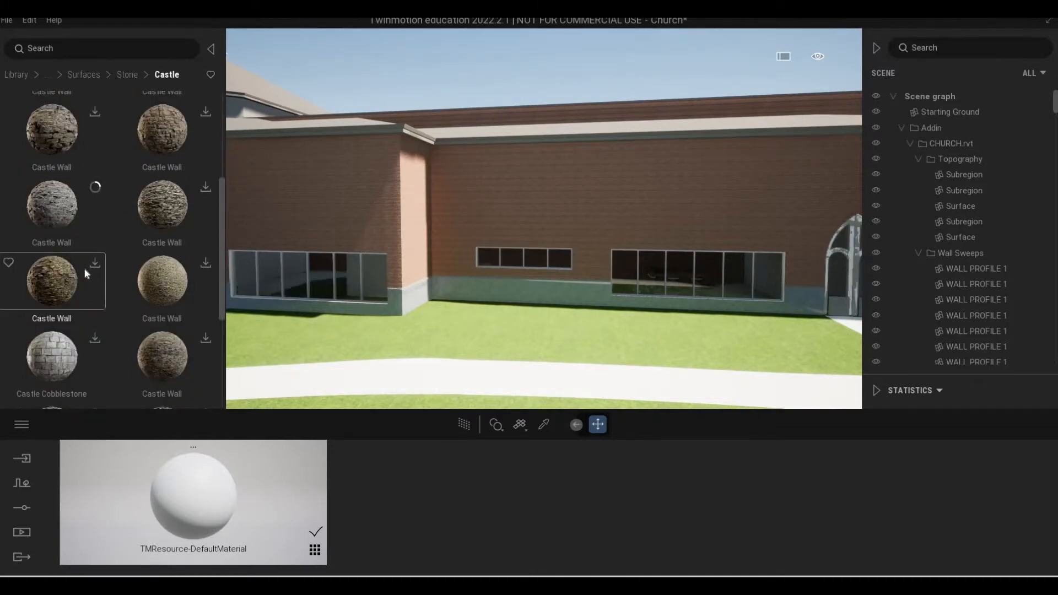
scroll(85, 273, "down", 1)
scroll(85, 275, "up", 3)
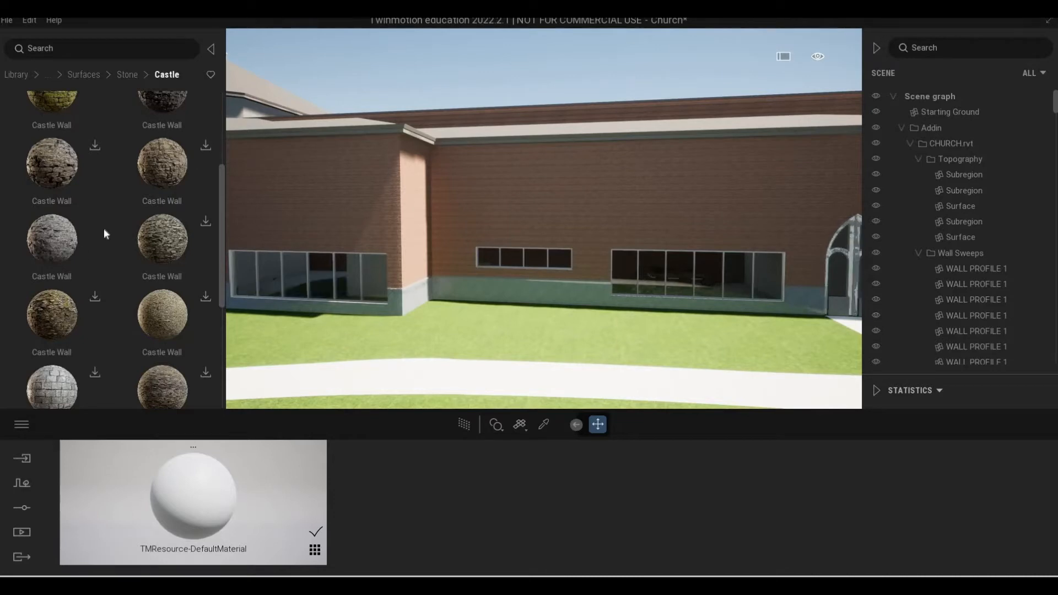
Try the downloaded Castle Wall material on the church's brick walls, inspect it, and undo the change.
left_click_drag(104, 228, 479, 181)
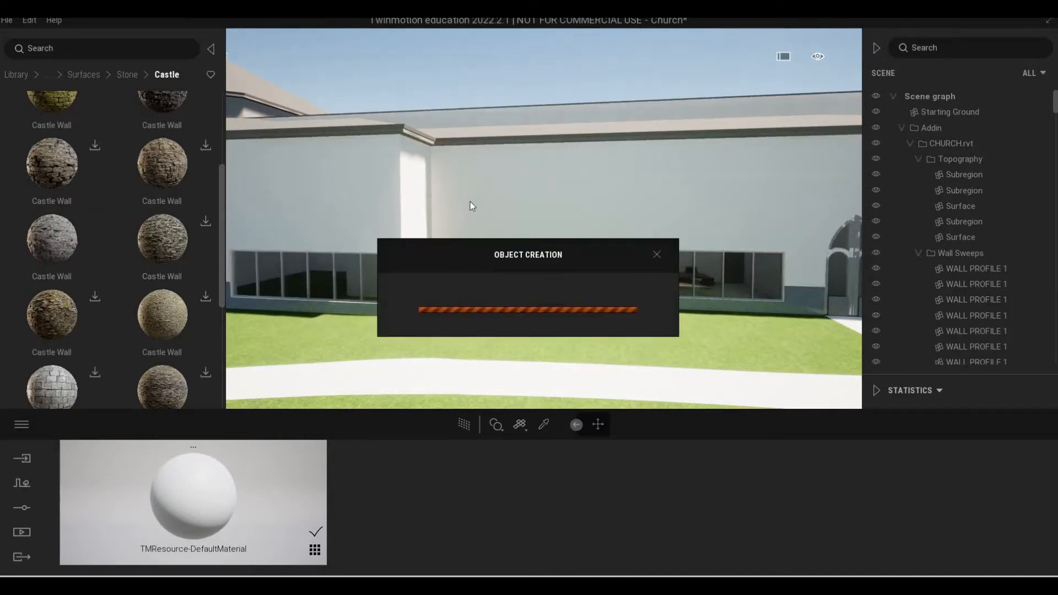
key("w")
right_click_drag(501, 210, 522, 202)
key("s")
key("w")
key("s")
key("w")
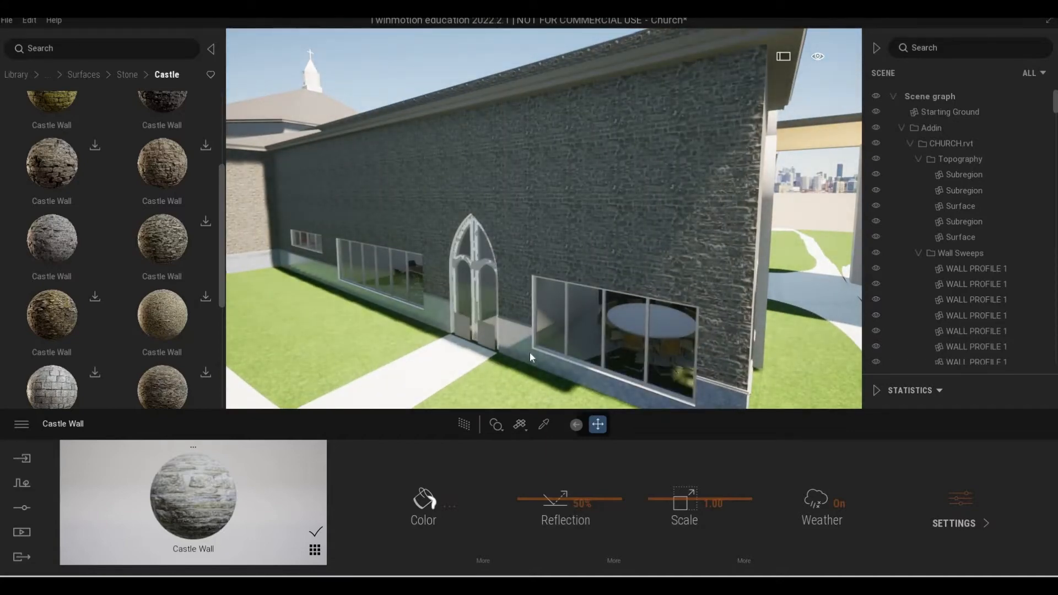
key("ctrl+z")
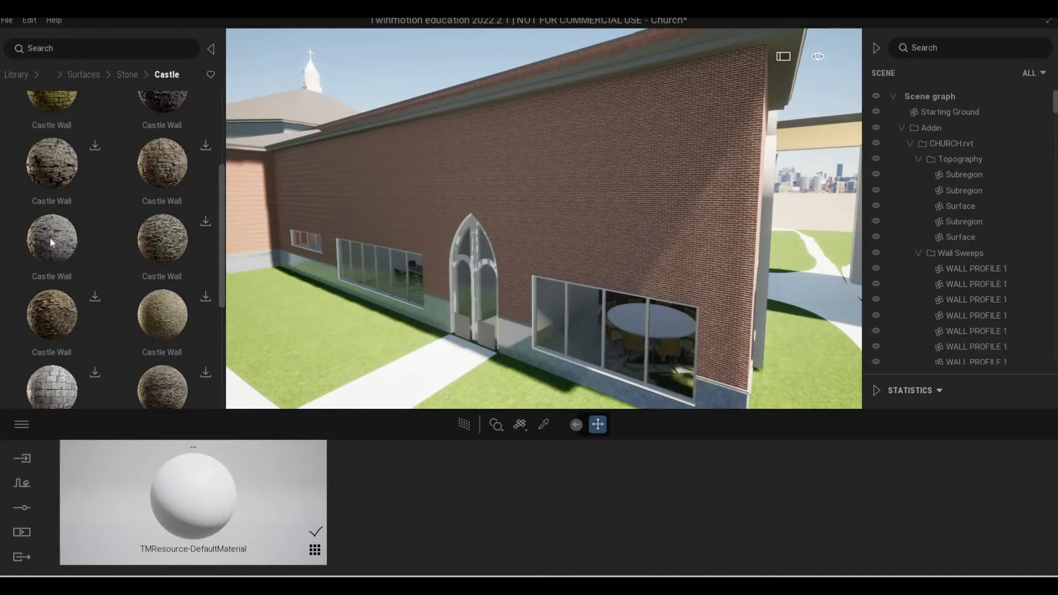
Apply the downloaded Castle Wall material to the grey base band below the church's brick walls.
left_click_drag(358, 310, 484, 333)
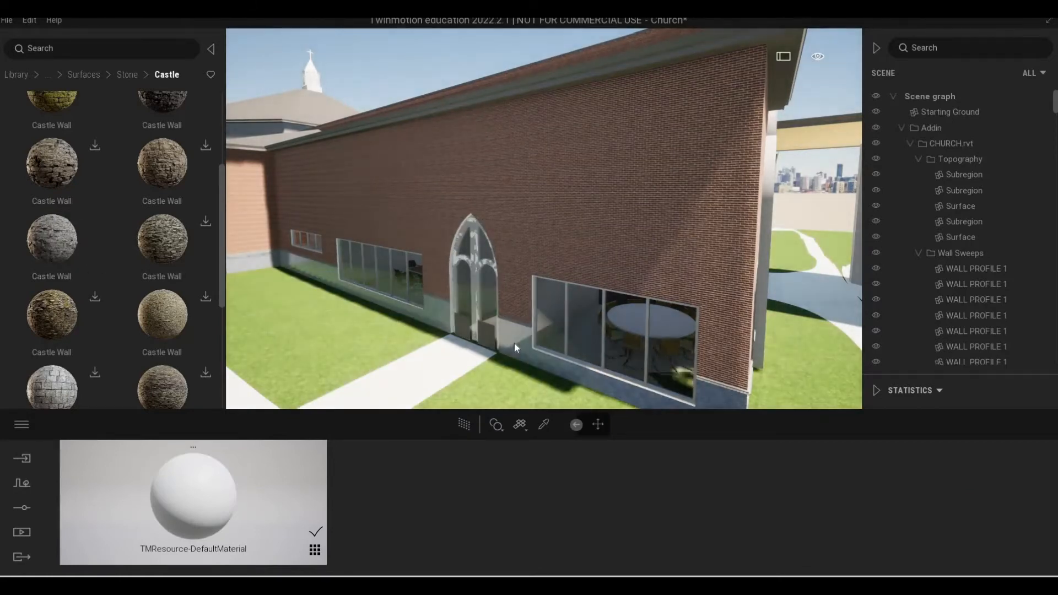
key("d")
key("w")
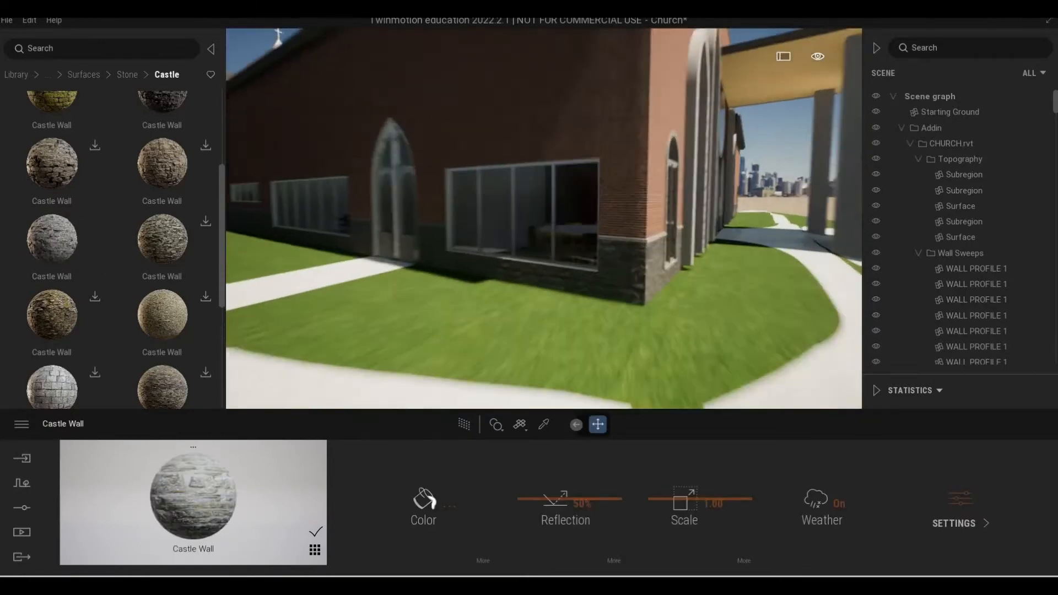
Examine the base band and brickwork up close at the building corner and beside the arched side door and windows.
key("s")
key("q")
key("w")
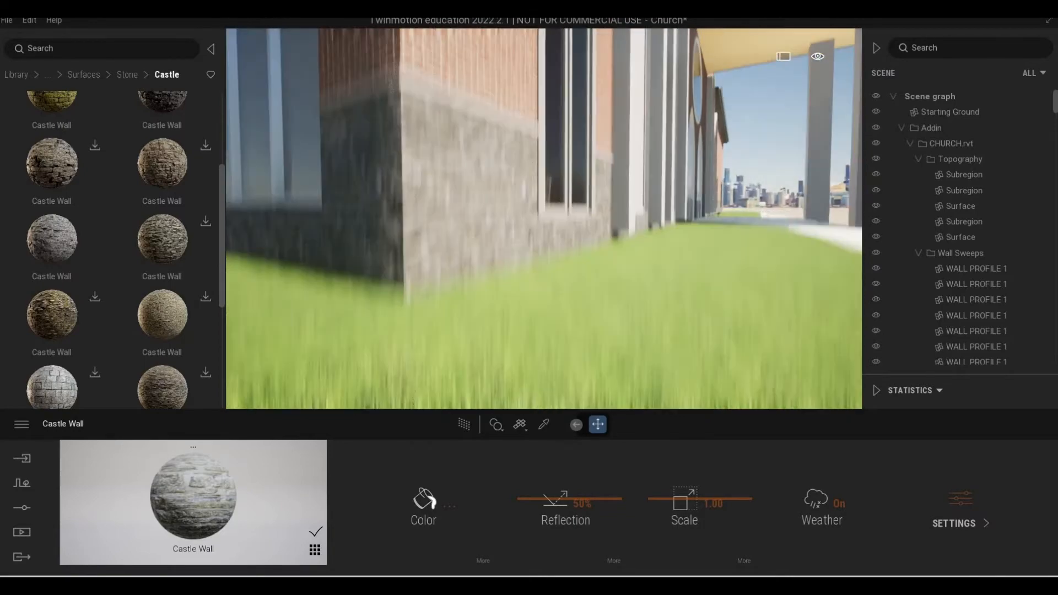
key("e")
key("a")
key("s")
key("w")
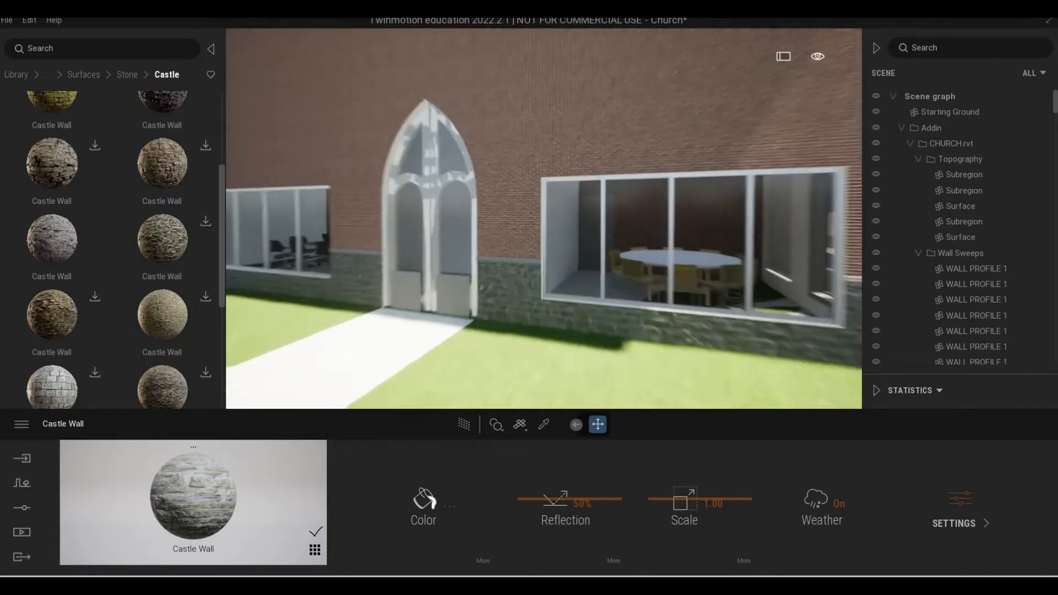
key("w")
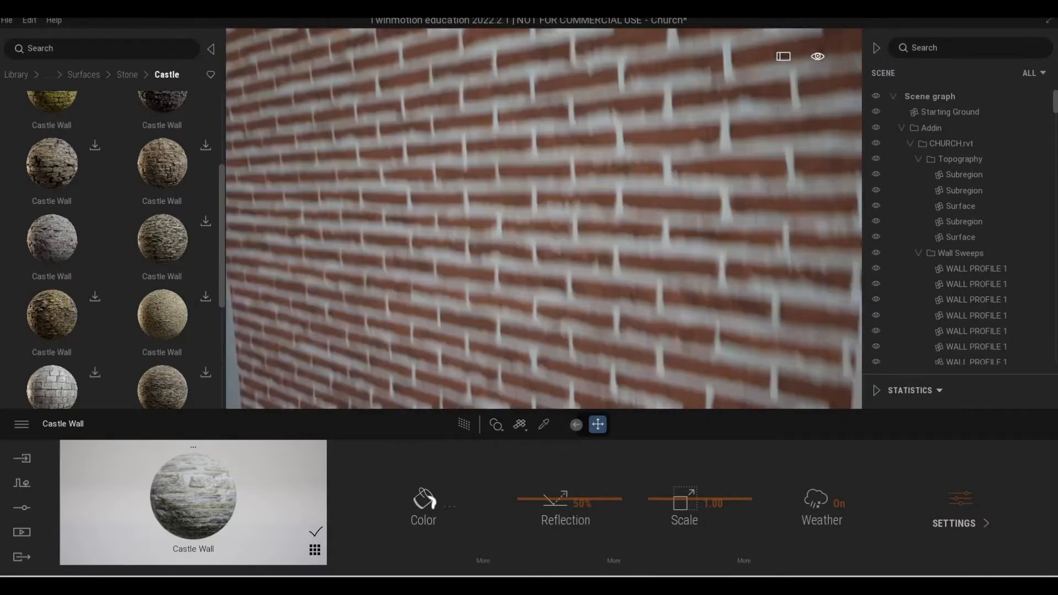
key("s")
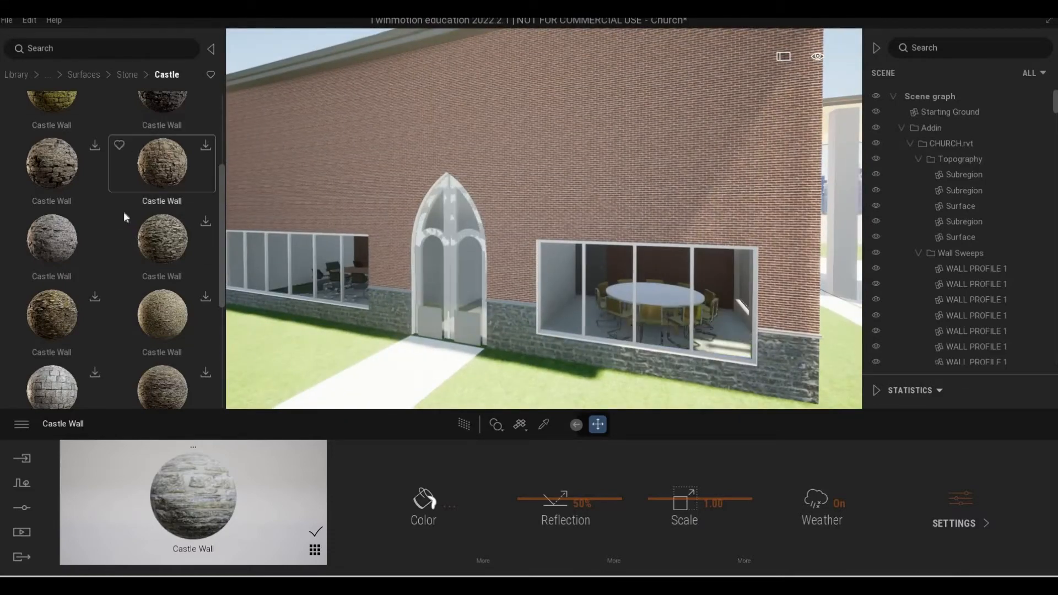
Browse from the Castle stone surfaces to the Tile category of the Quixel Megascans stone surfaces.
scroll(118, 215, "down", 1)
scroll(112, 220, "down", 3)
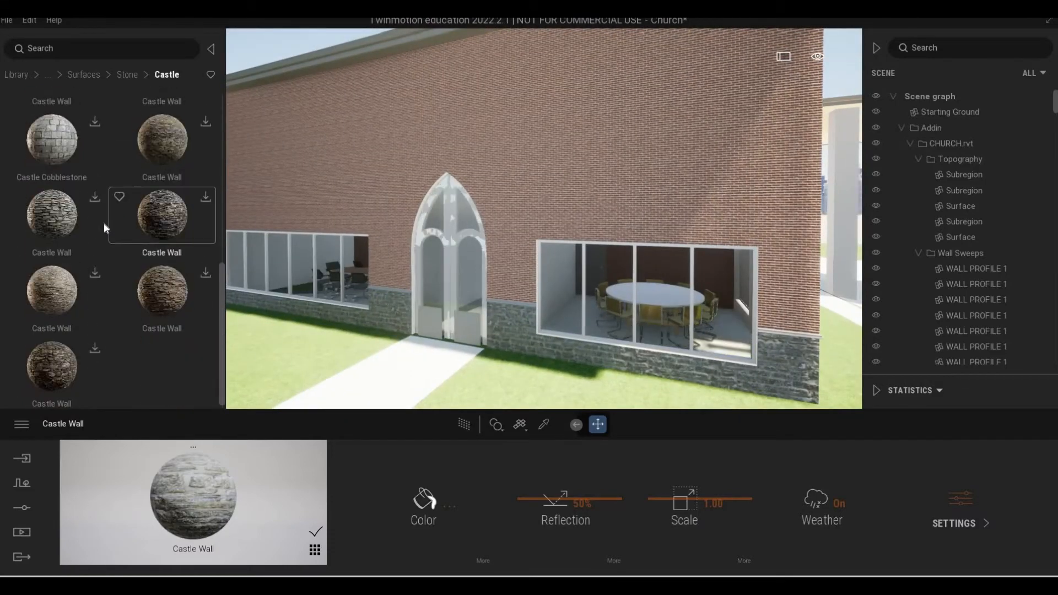
left_click(86, 78)
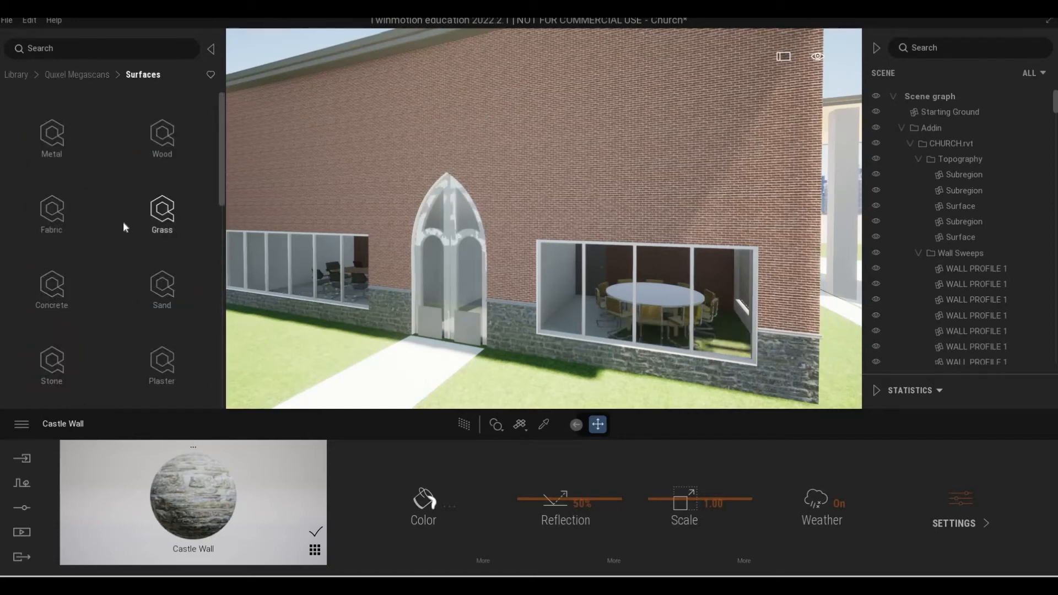
scroll(160, 281, "down", 1)
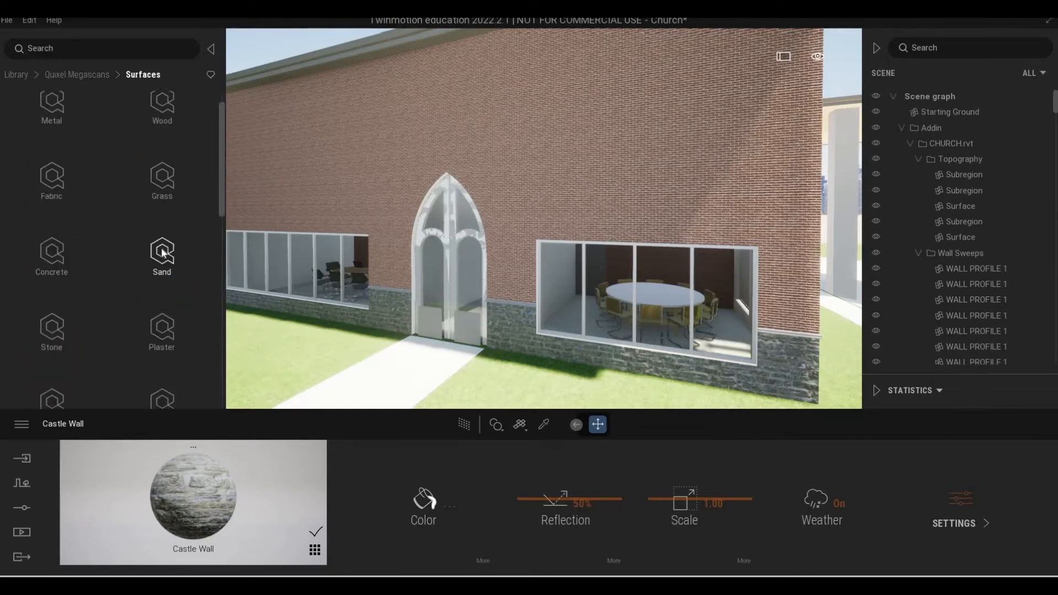
scroll(61, 254, "down", 1)
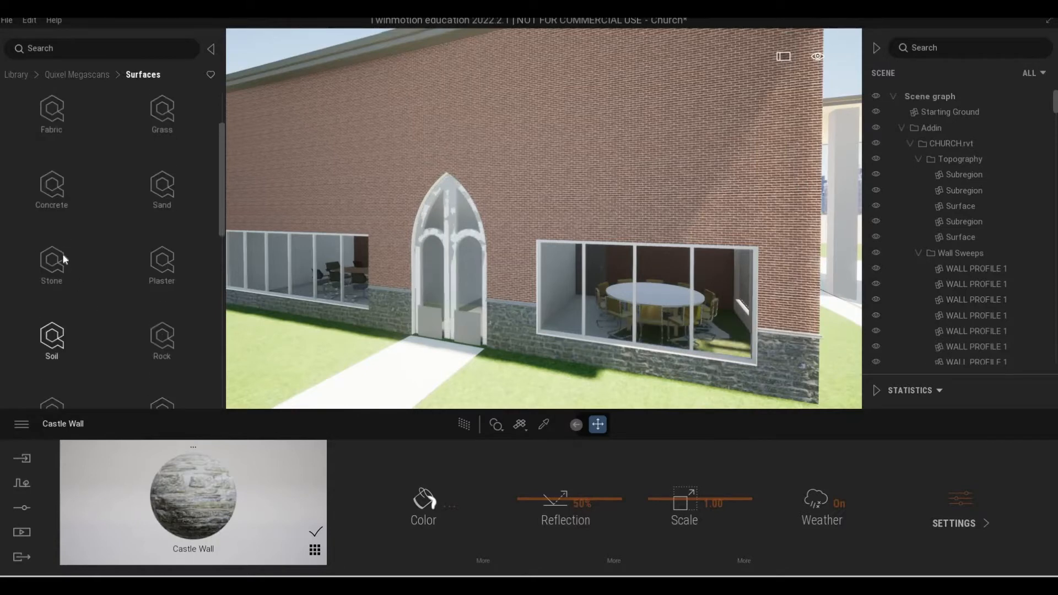
left_click(104, 238)
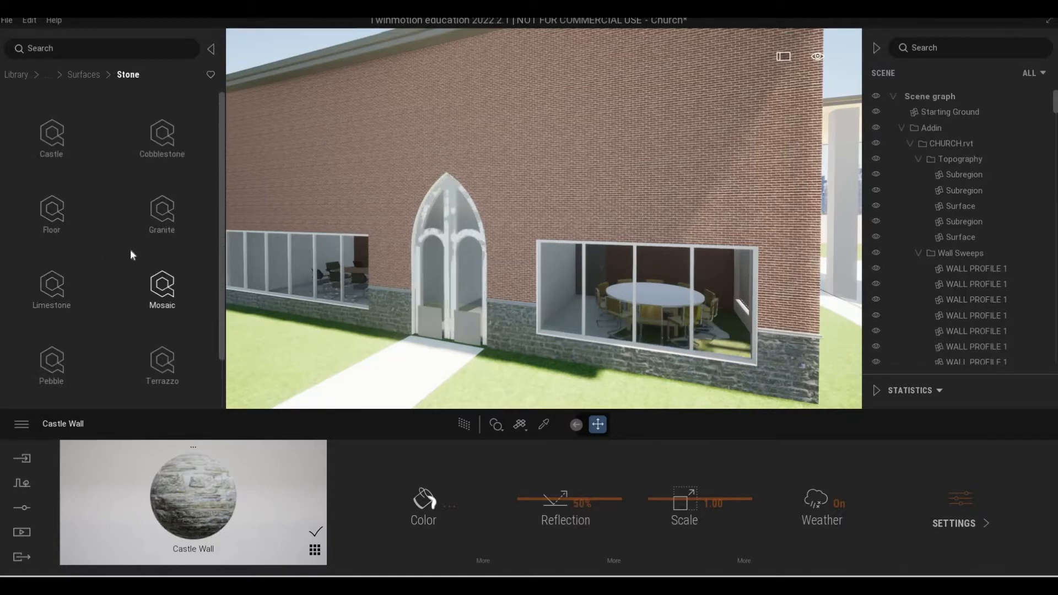
scroll(130, 249, "down", 1)
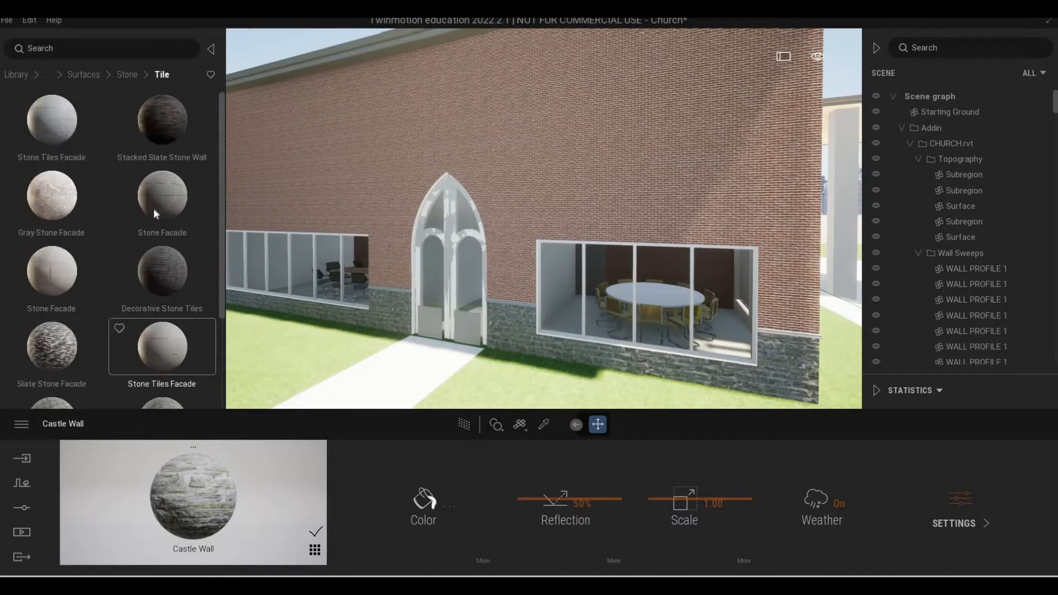
Try the Stacked Slate Stone Wall material on the church's brick walls with 62% reflection and a scale of 3.23.
left_click_drag(498, 132, 686, 186)
scroll(678, 186, "up", 3)
scroll(677, 188, "up", 5)
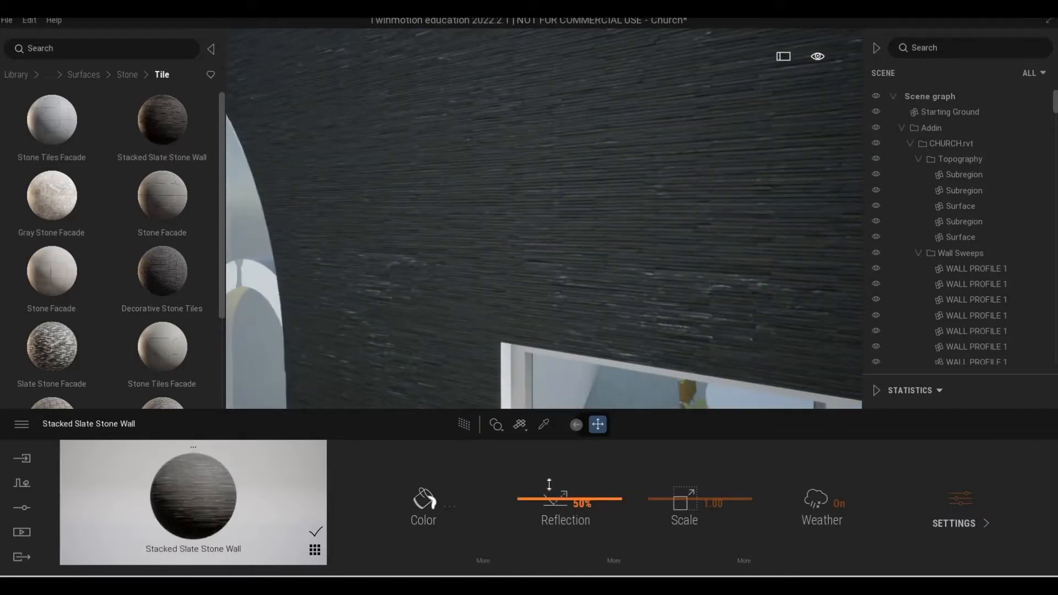
left_click_drag(550, 477, 550, 486)
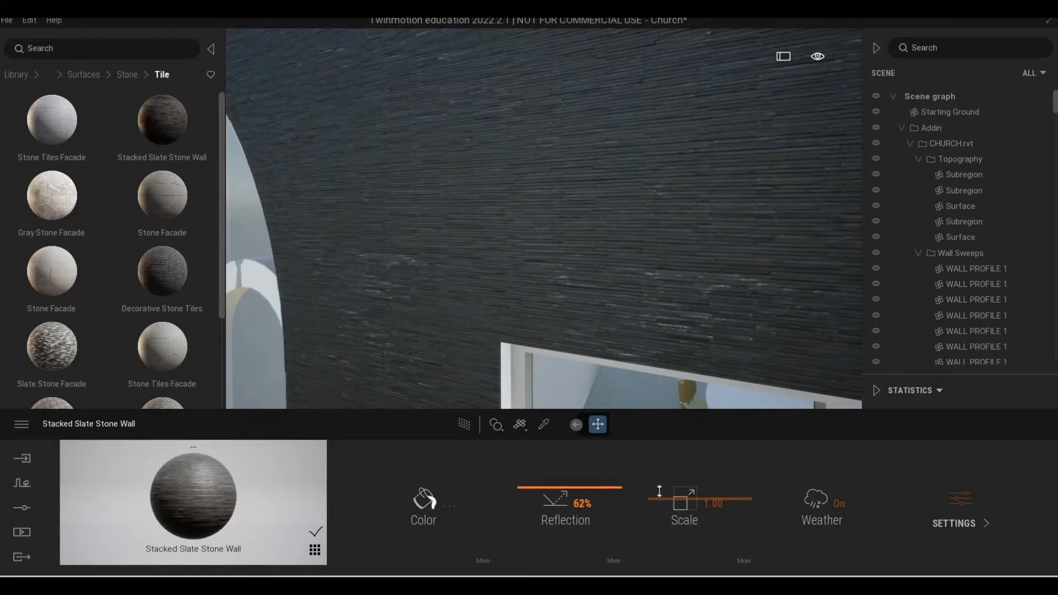
left_click_drag(659, 488, 631, 442)
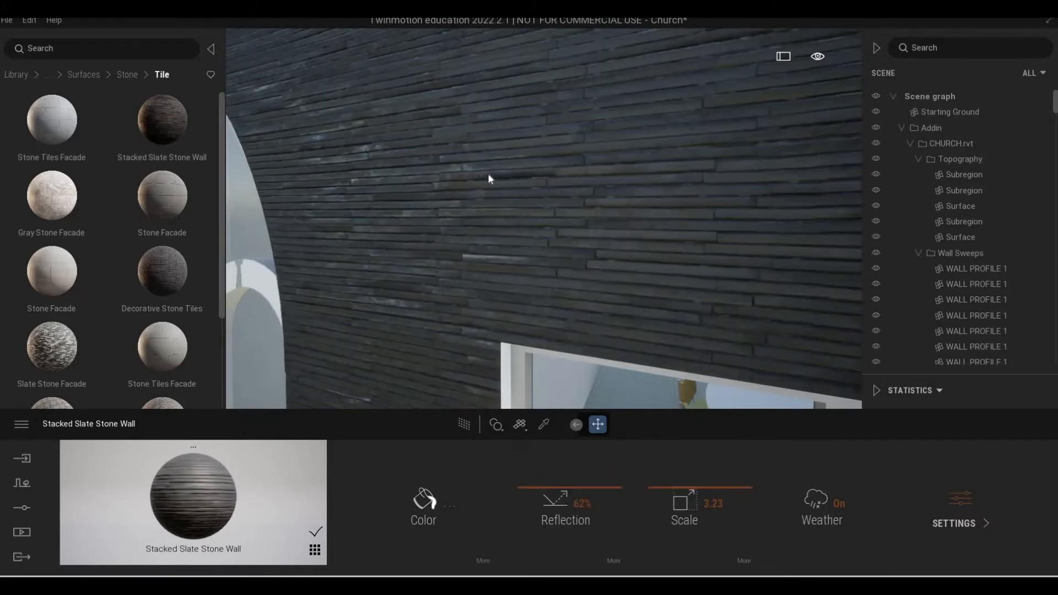
Examine the stacked slate walls around the building corner, the tall arched niches and the lower roof edge.
scroll(488, 173, "down", 5)
key("s")
key("d")
key("w")
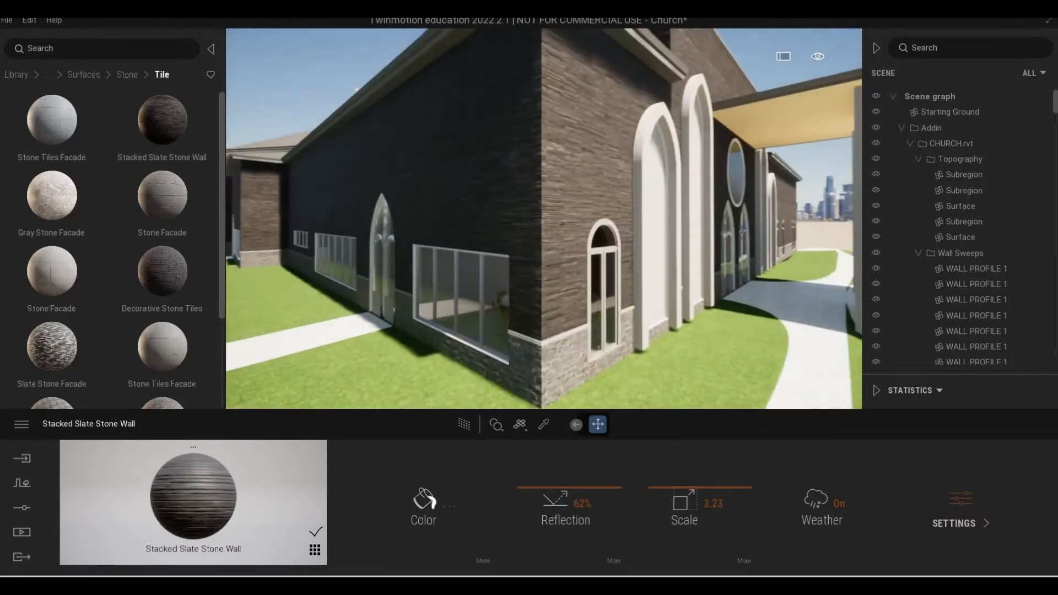
key("d")
key("s")
key("w")
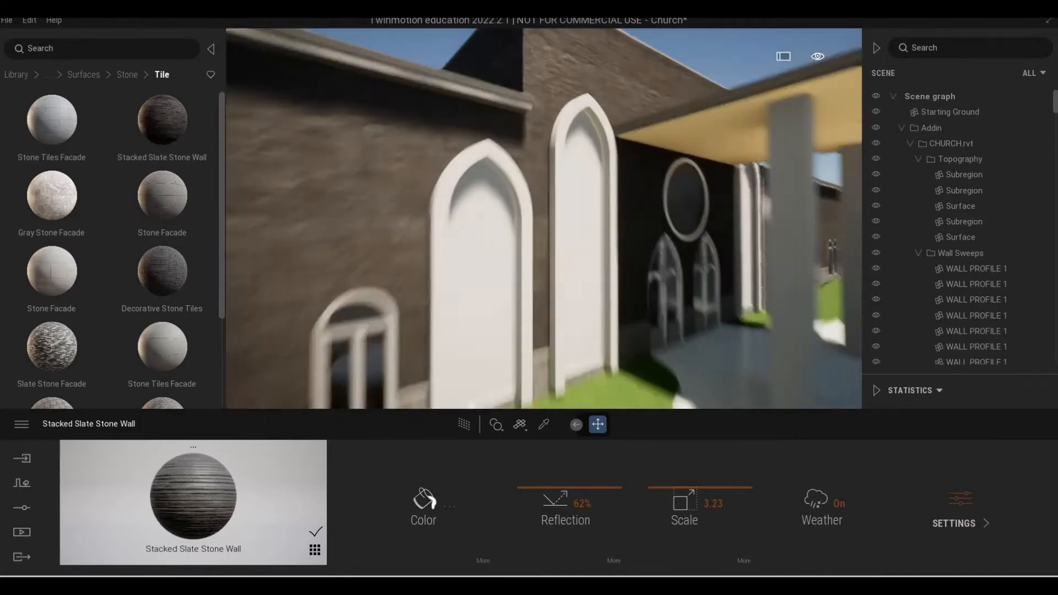
key("s")
key("w")
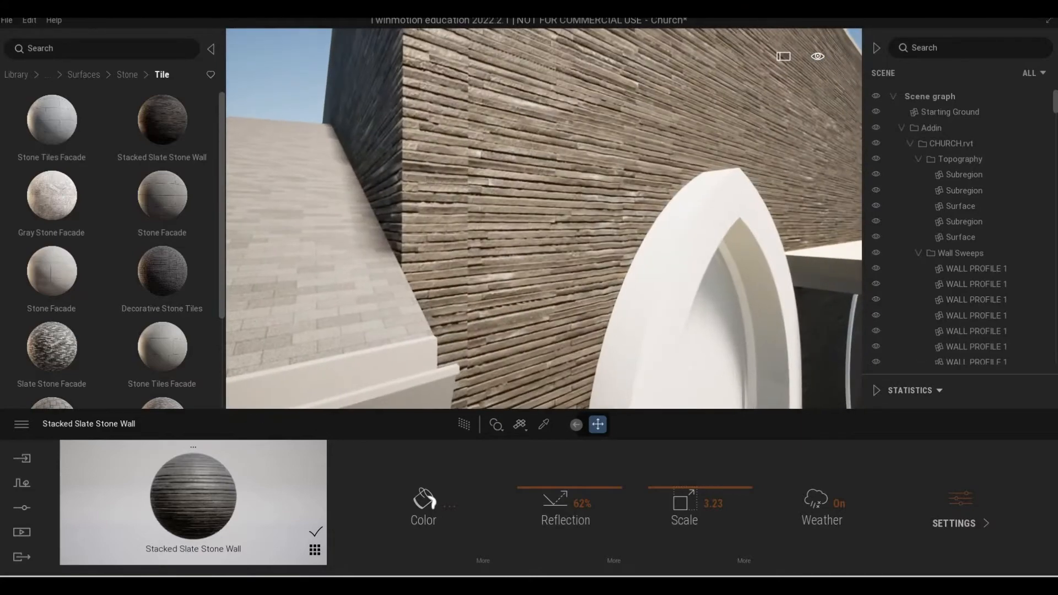
key("s")
key("w")
key("s")
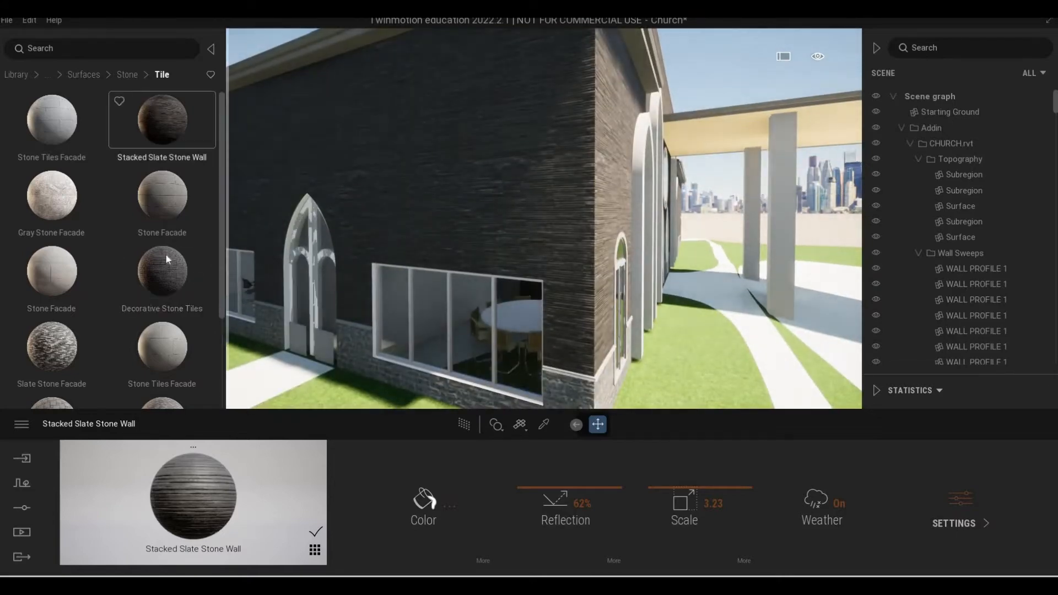
Try the Decorative Stone Tiles material on the church walls and inspect its pattern up close.
left_click_drag(365, 193, 384, 176)
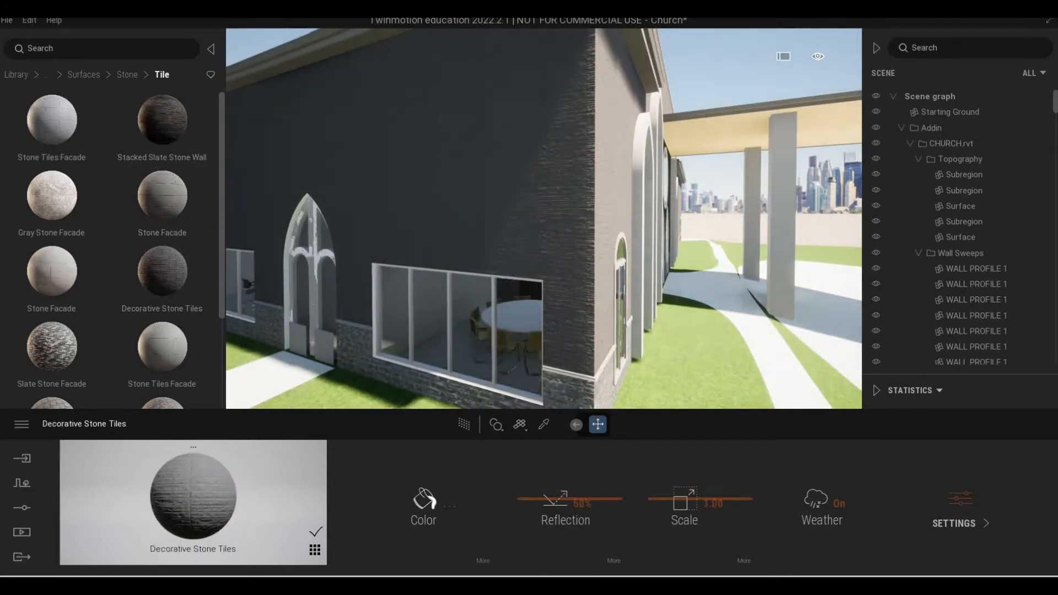
key("w")
key("s")
key("w")
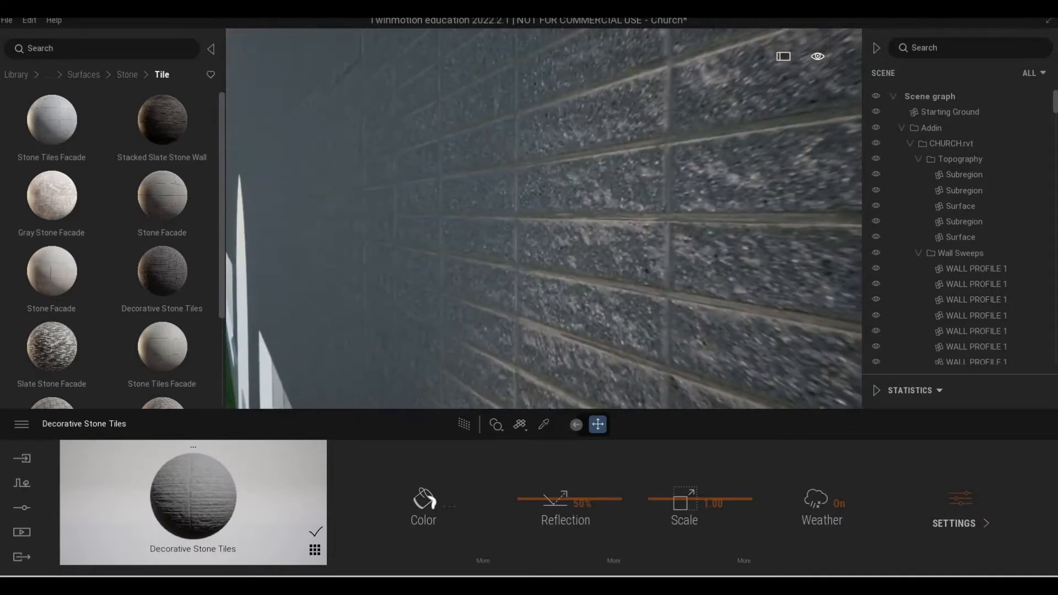
Try the Slate Stone Facade material on the church walls and inspect it from near and far.
scroll(266, 232, "down", 5)
scroll(166, 325, "down", 1)
left_click_drag(55, 325, 552, 177)
key("w")
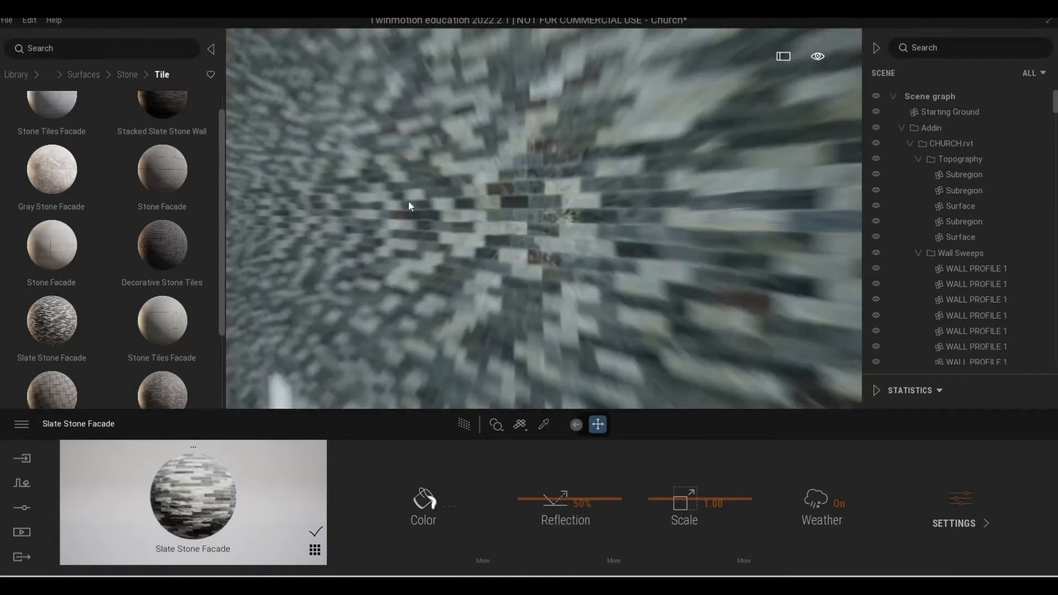
key("s")
Try the Patterned Stone Tiles material on the church walls and inspect it near the arched side door.
scroll(101, 273, "down", 4)
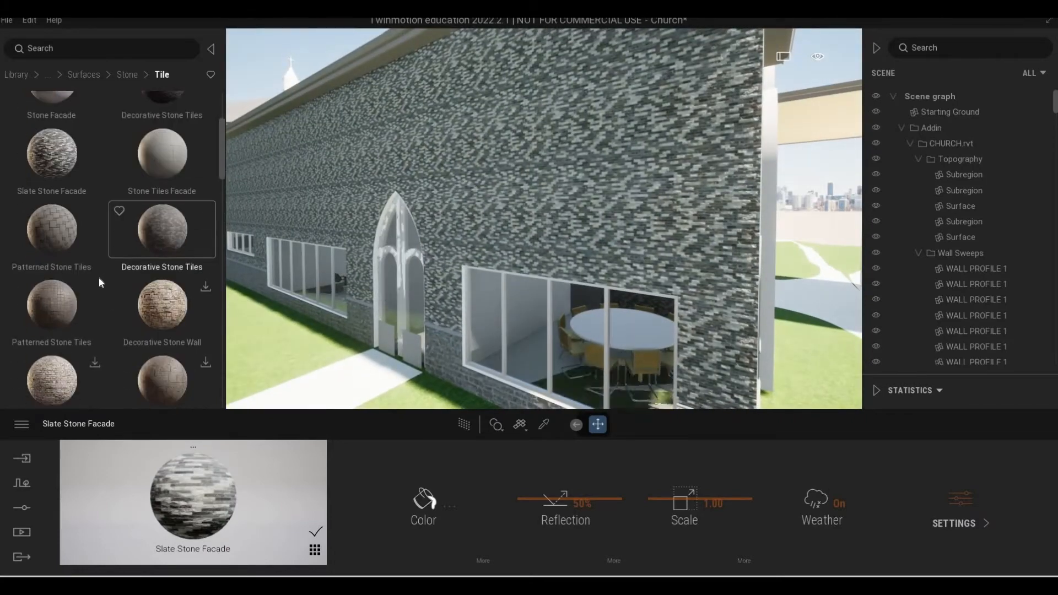
left_click_drag(49, 158, 616, 202)
key("w")
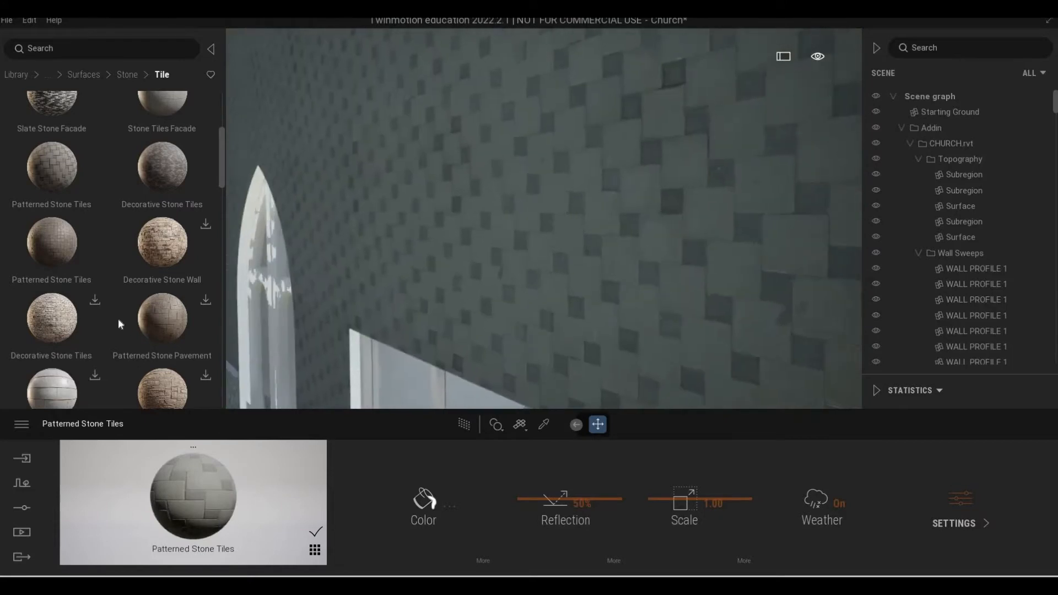
Download the Decorative Tiles Facade surface from the Tile stone category.
scroll(115, 319, "down", 5)
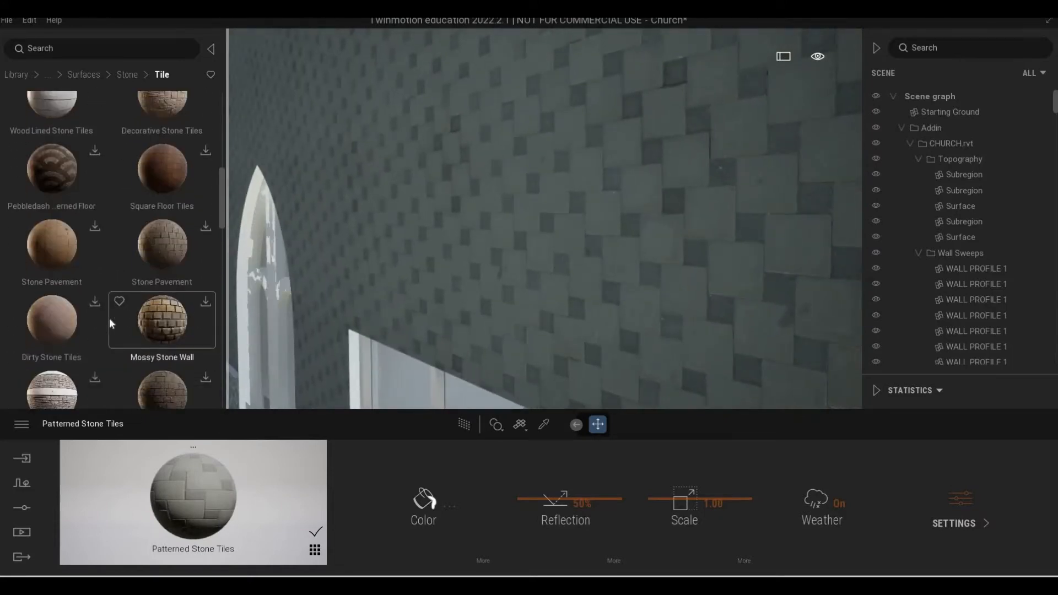
scroll(107, 331, "down", 2)
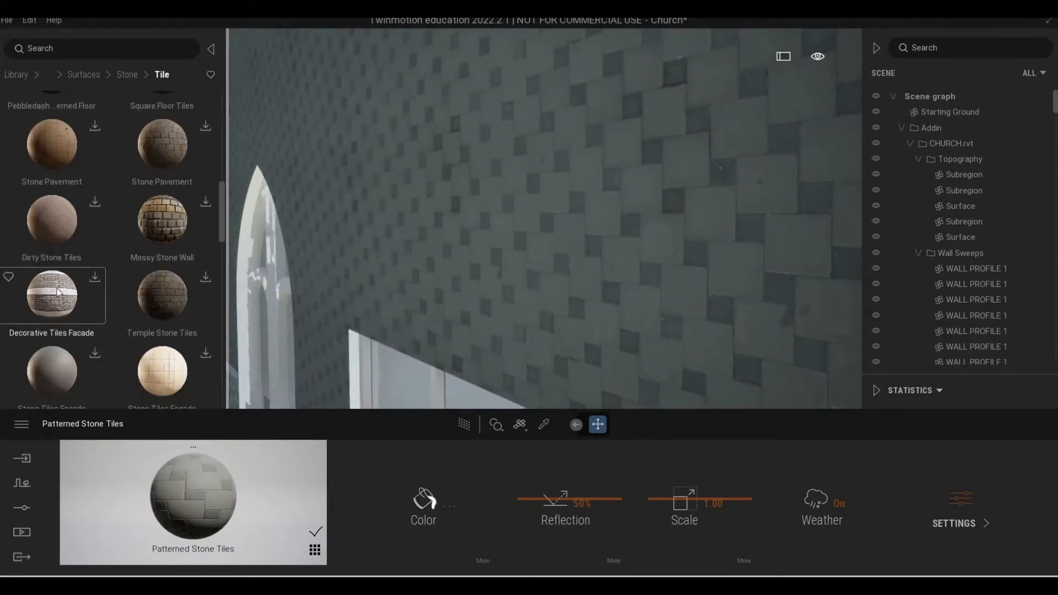
left_click(95, 280)
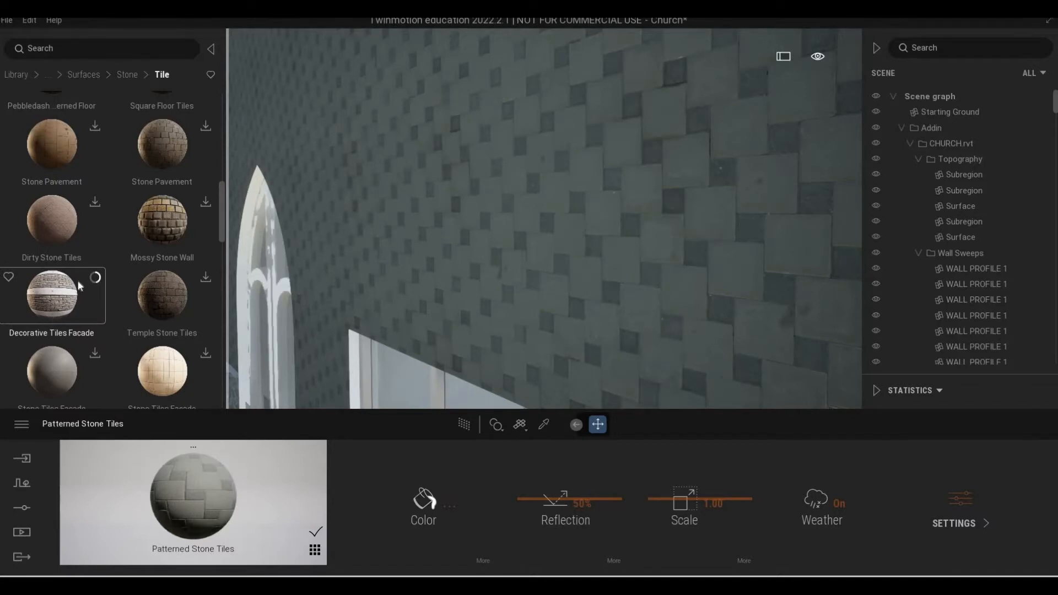
Apply the downloaded Decorative Tiles Facade material to the church walls.
scroll(71, 292, "down", 1)
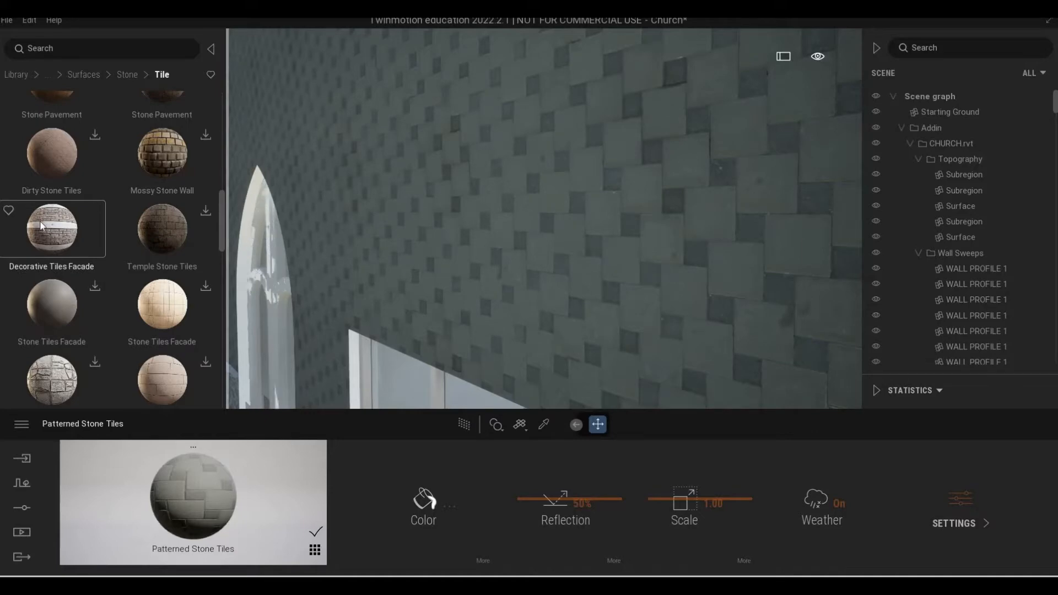
left_click_drag(453, 211, 452, 212)
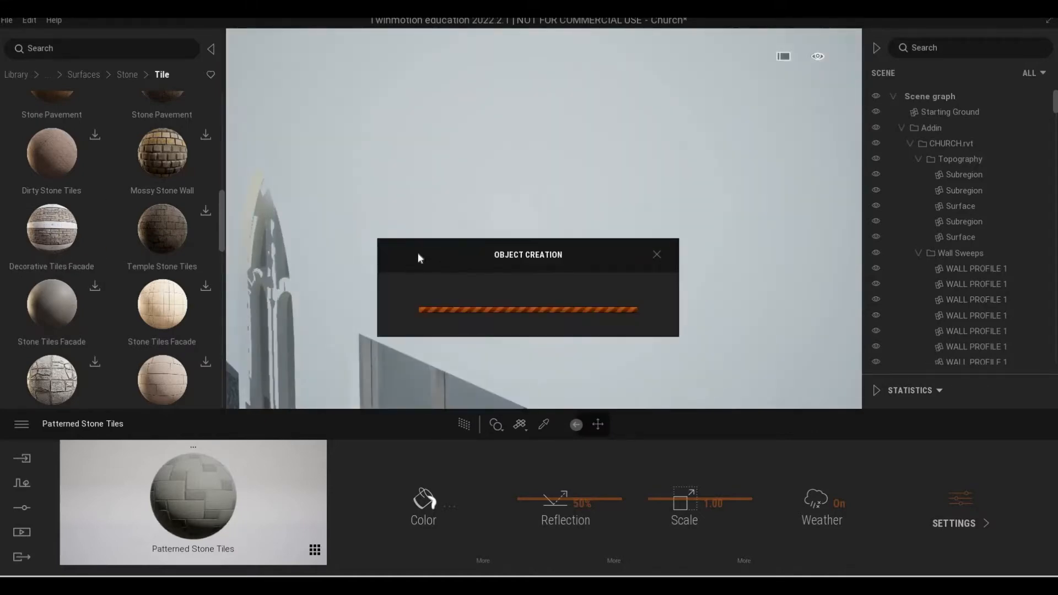
scroll(598, 227, "down", 5)
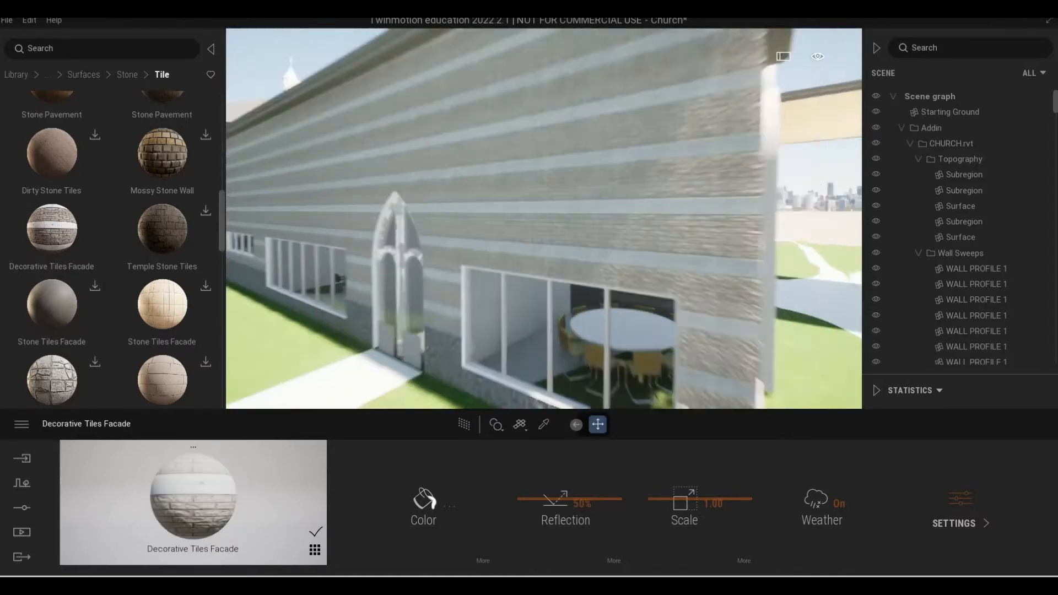
scroll(544, 219, "down", 2)
scroll(544, 219, "up", 5)
scroll(544, 219, "down", 2)
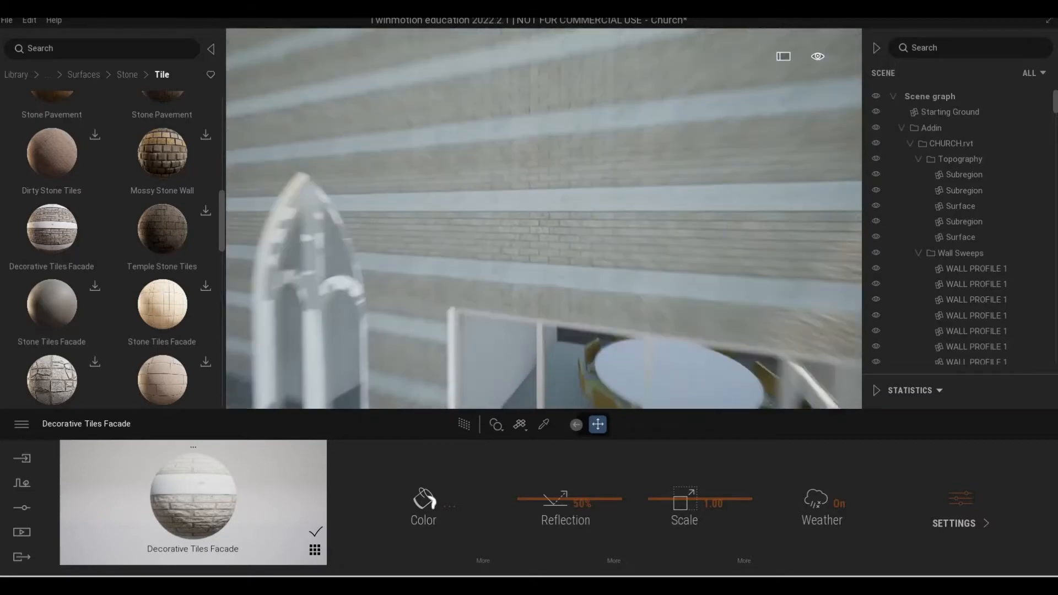
Examine the banded facade at the building's front corner, around the arched niches and along the side wall.
scroll(544, 219, "down", 4)
middle_click_drag(544, 219, 419, 215, "shift")
scroll(544, 219, "down", 3)
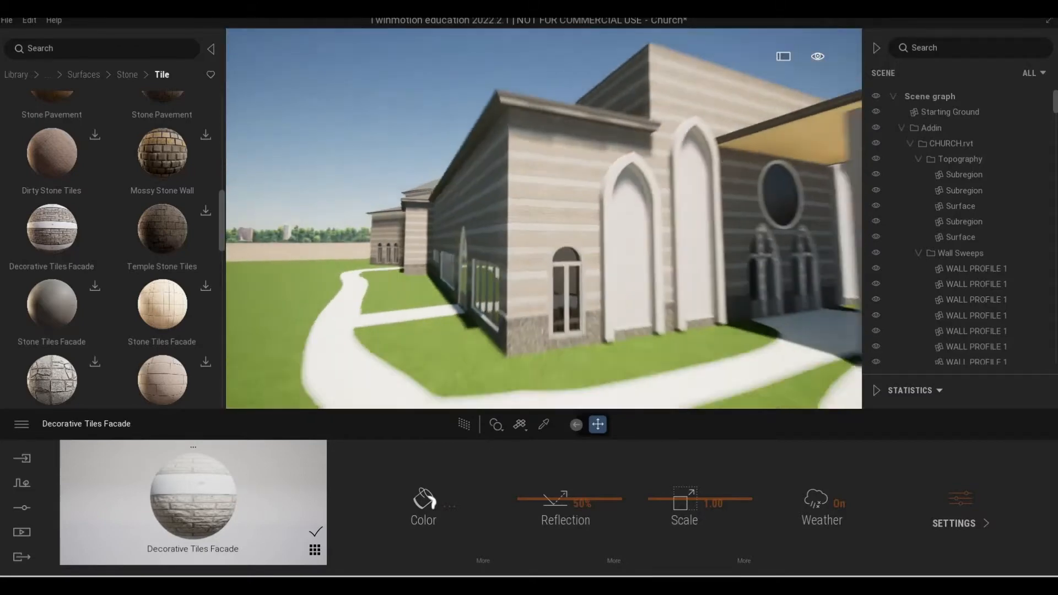
scroll(544, 219, "down", 3)
scroll(544, 219, "up", 4)
scroll(544, 219, "up", 2)
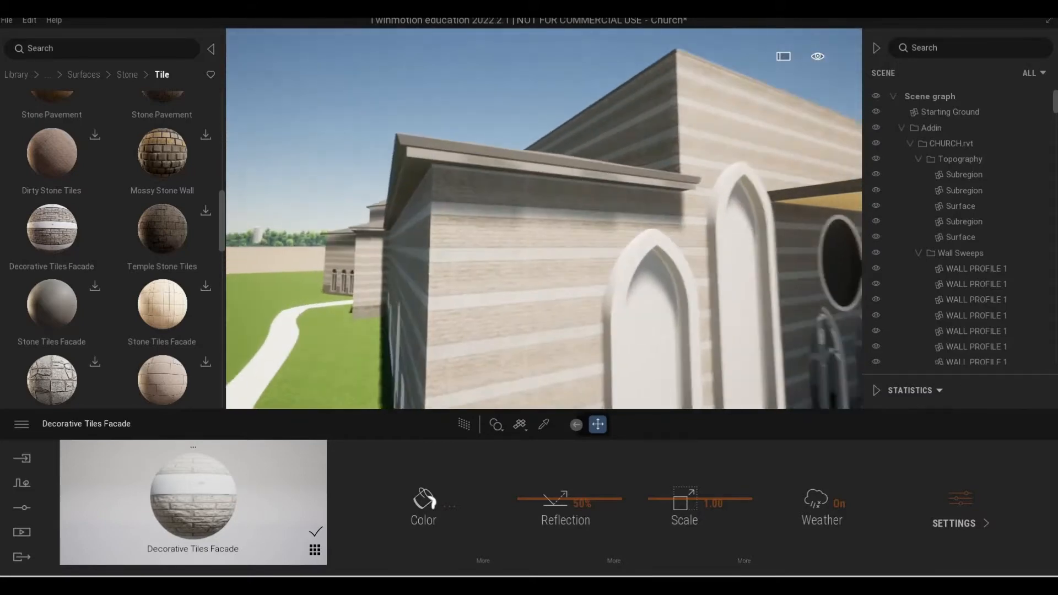
scroll(544, 219, "up", 4)
scroll(544, 219, "down", 5)
middle_click_drag(545, 218, 673, 219, "shift")
scroll(544, 219, "up", 5)
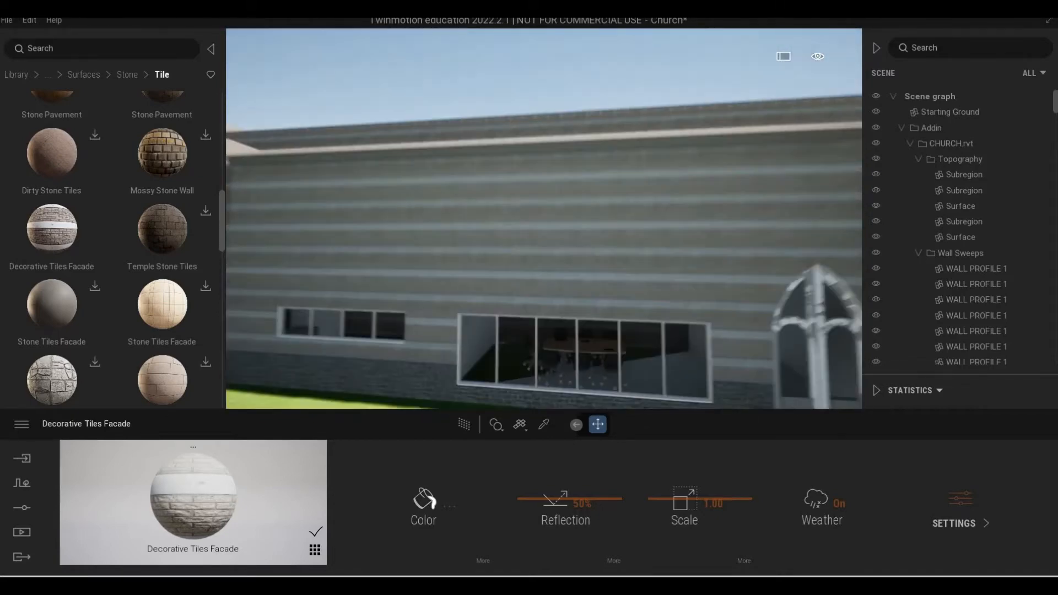
scroll(544, 218, "up", 5)
scroll(544, 219, "down", 4)
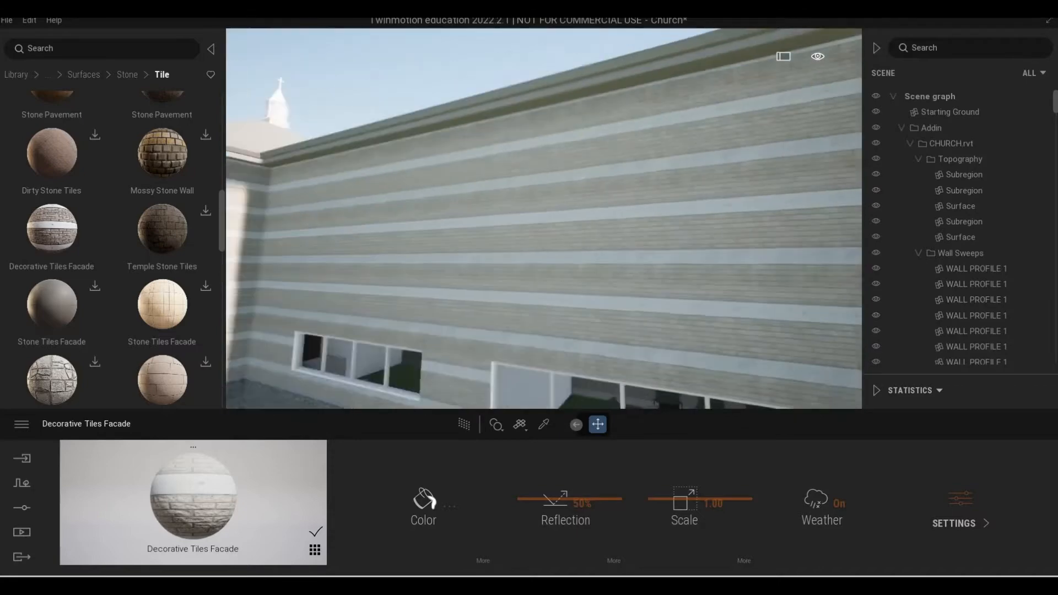
Examine the church's roofs and side wing from above, and the whole side elevation from across the lawn.
right_click_drag(596, 243, 551, 242)
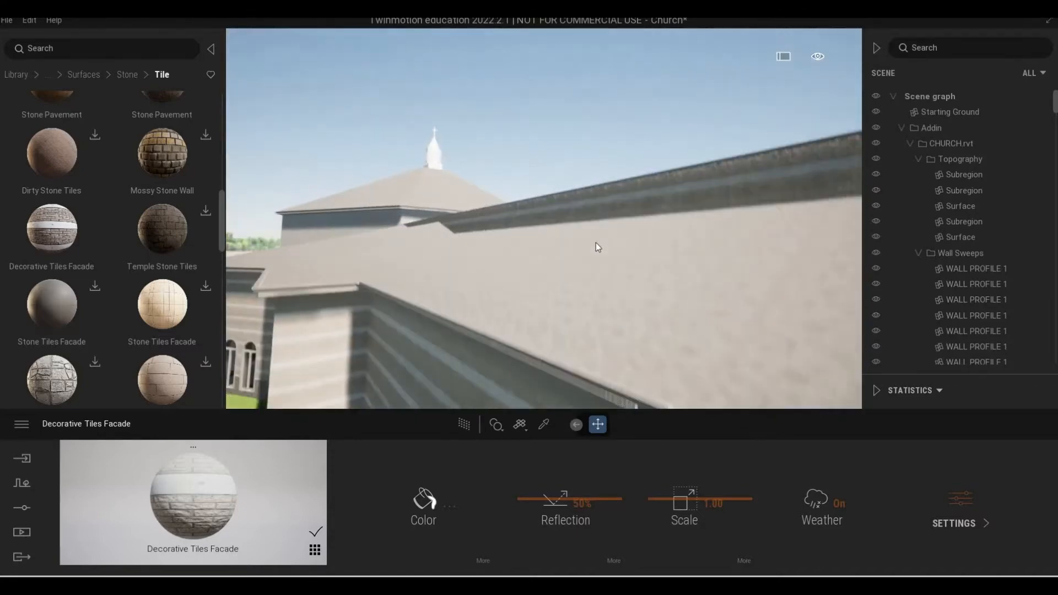
middle_click_drag(596, 243, 196, 91, "shift")
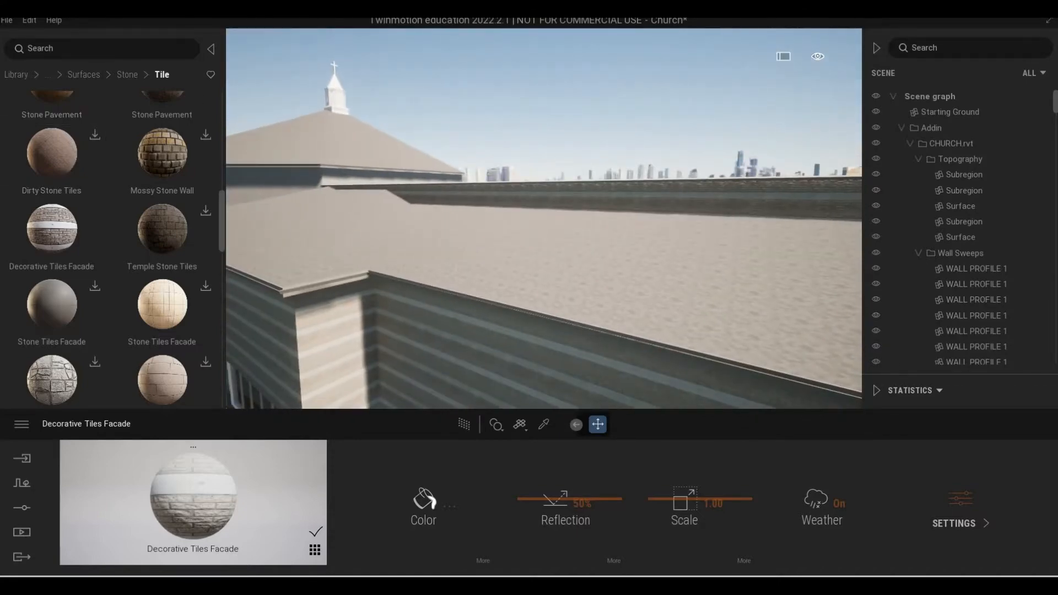
middle_click_drag(544, 243, 524, 132, "shift")
scroll(544, 219, "down", 4)
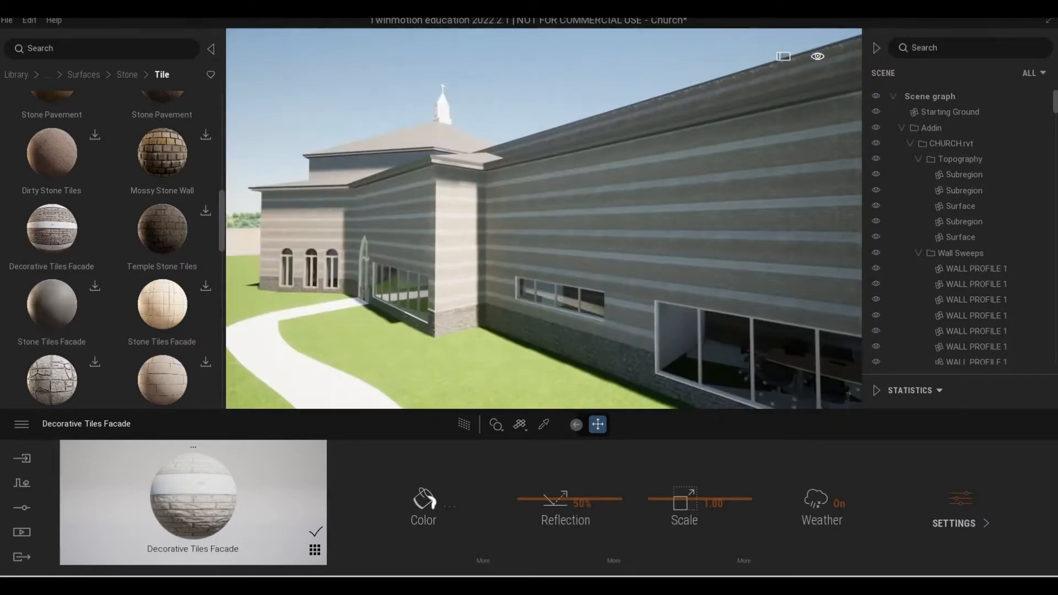
scroll(544, 219, "up", 3)
middle_click_drag(544, 219, 544, 353)
scroll(544, 219, "up", 4)
middle_click_drag(545, 243, 544, 133)
scroll(544, 219, "down", 4)
scroll(544, 219, "up", 3)
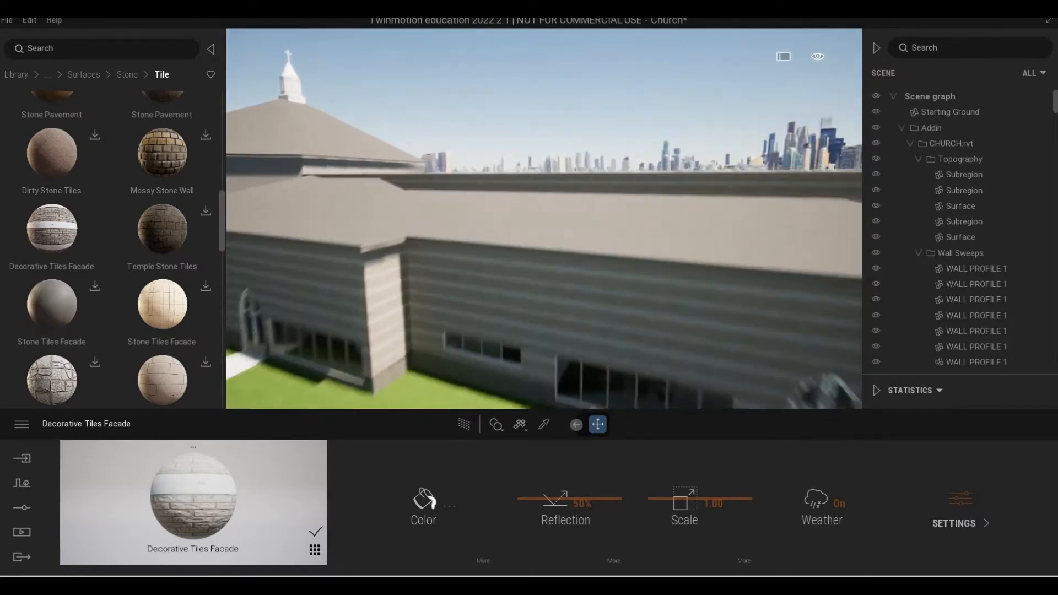
middle_click_drag(544, 219, 544, 353)
key("s")
key("q")
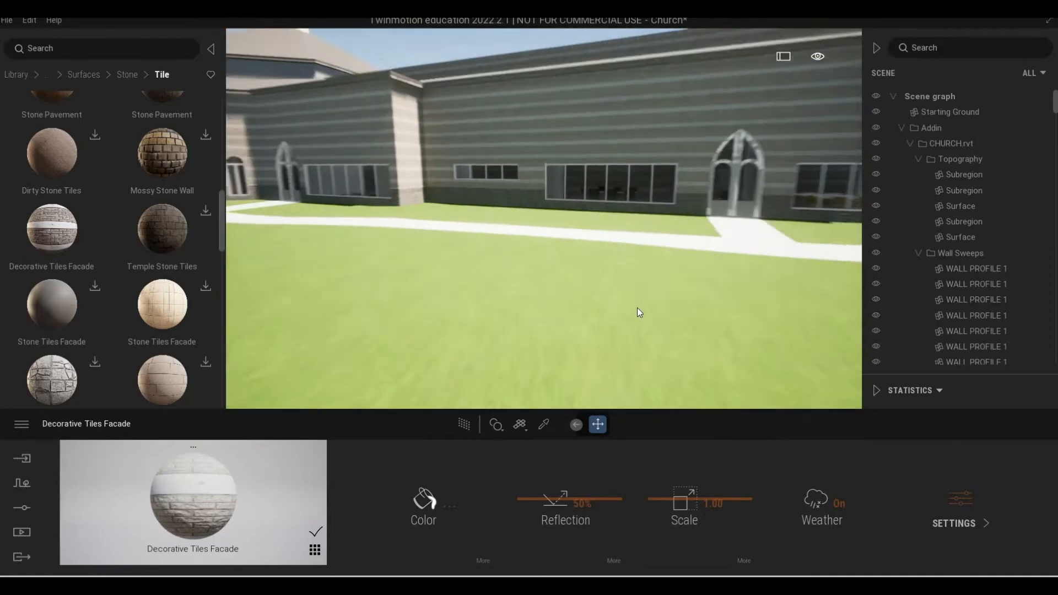
key("s")
key("q")
key("e")
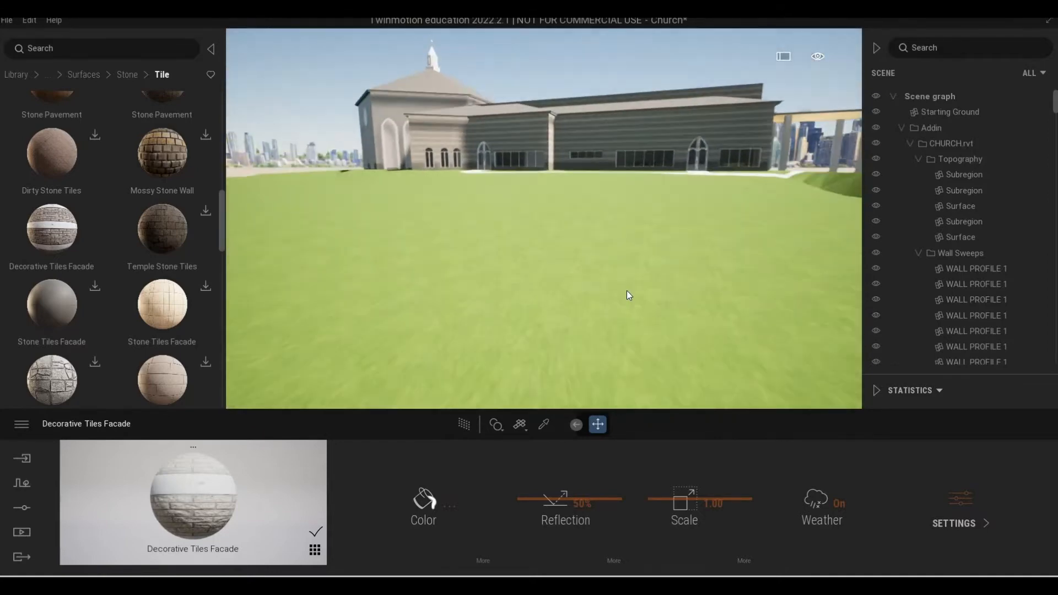
Select the Starting Ground in the scene and try lowering it slightly beneath the church site.
key("s")
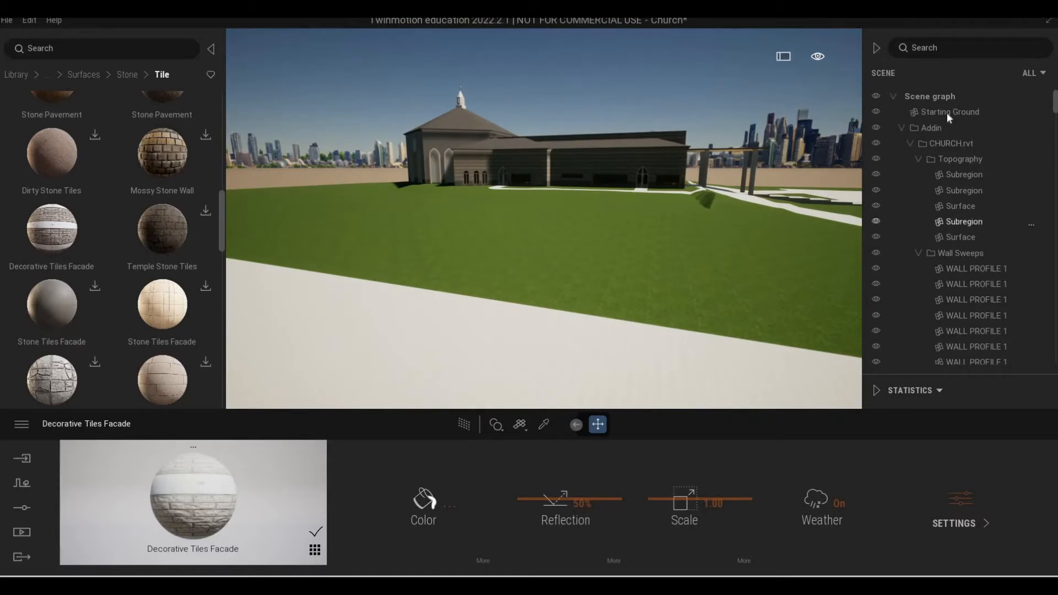
left_click(948, 112)
left_click_drag(565, 169, 565, 174)
scroll(686, 210, "up", 3)
scroll(686, 211, "up", 5)
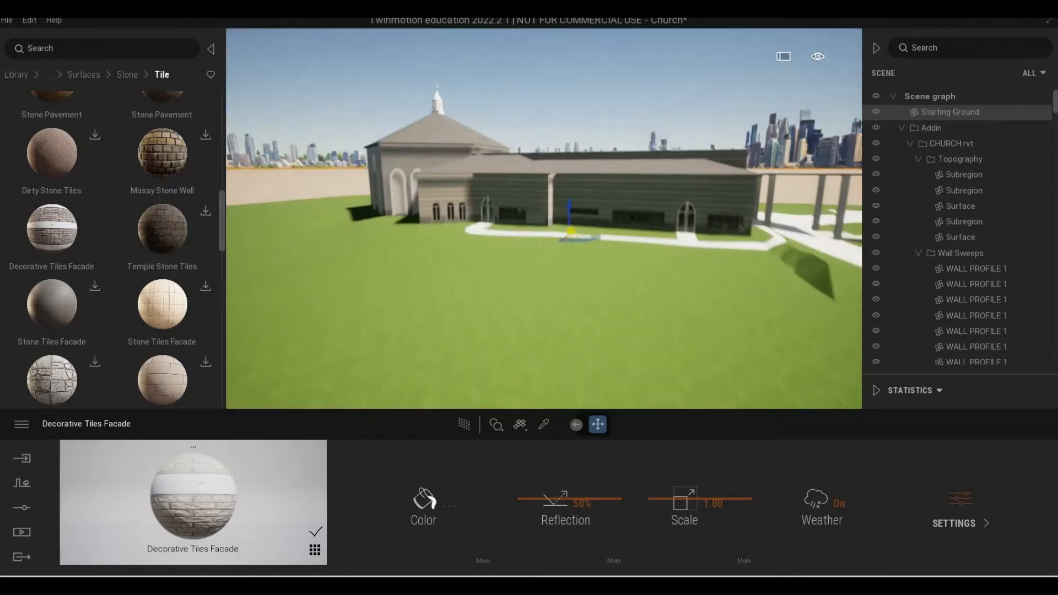
scroll(686, 209, "up", 5)
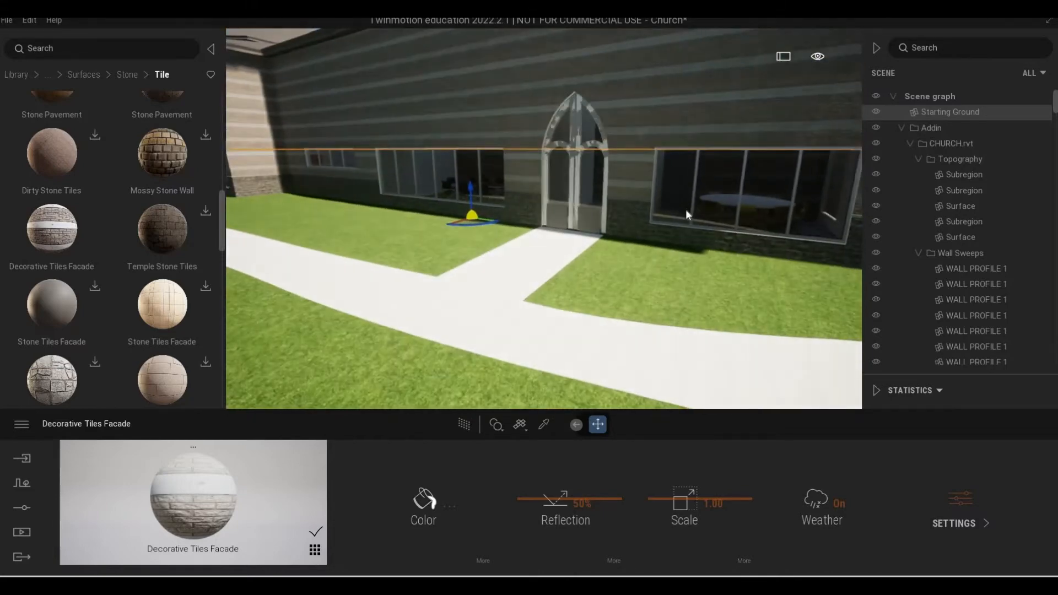
Examine the side wall around the arched entrance and windows, and the terrain edge from a distance.
right_click_drag(686, 210, 634, 190)
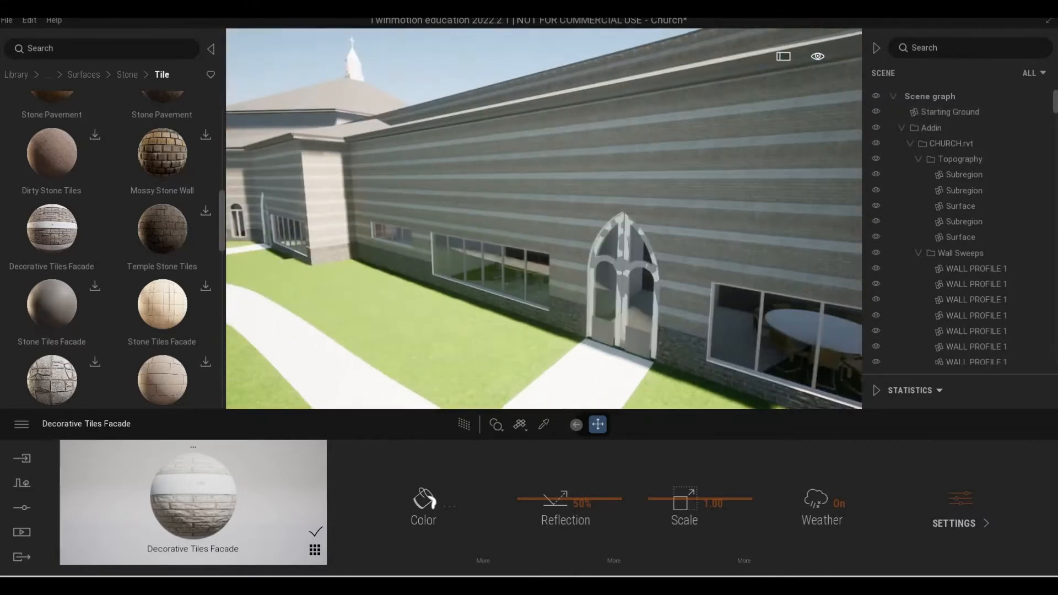
key("w")
key("e")
mouse_move(490, 180)
right_mouse_down()
mouse_move(557, 174)
mouse_move(491, 180)
mouse_move(568, 206)
mouse_move(589, 194)
mouse_move(690, 211)
mouse_move(496, 200)
right_mouse_up()
key("a")
key("a")
key("a")
right_click_drag(510, 270, 474, 282)
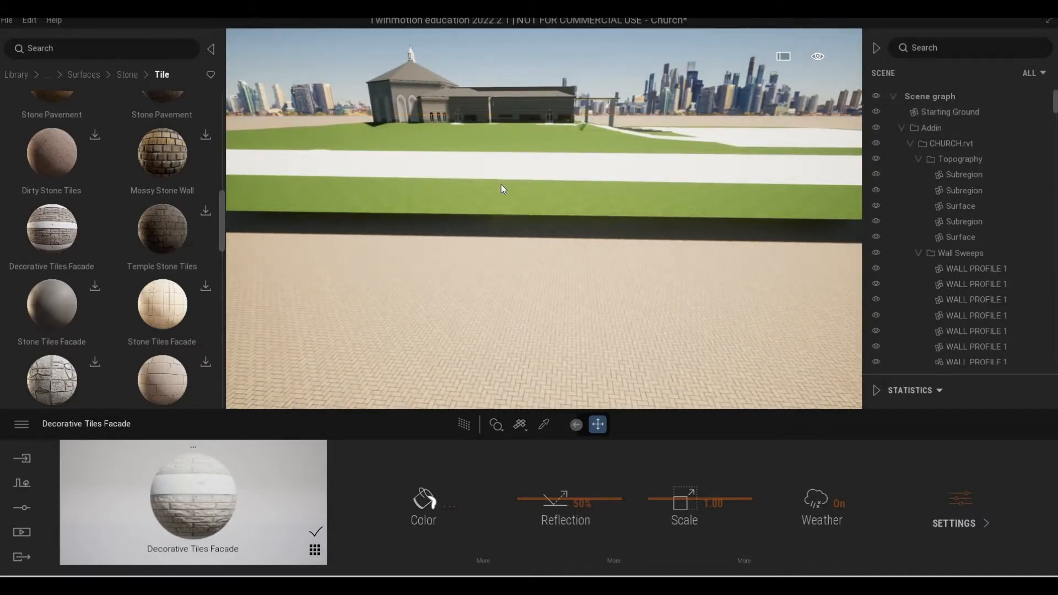
Undo the last change to the Starting Ground.
key("ctrl+z")
key("w")
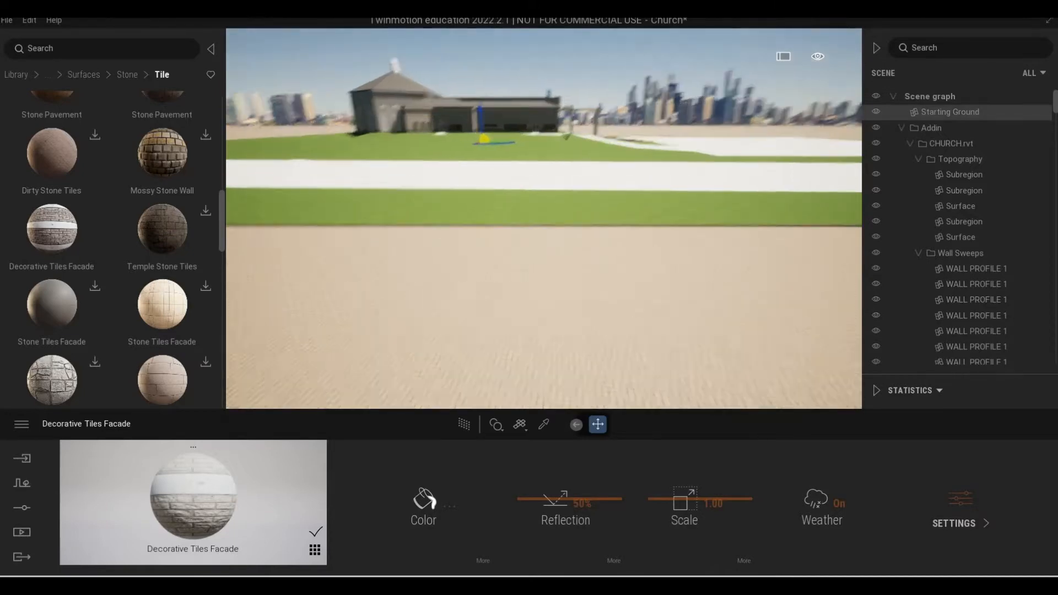
key("w")
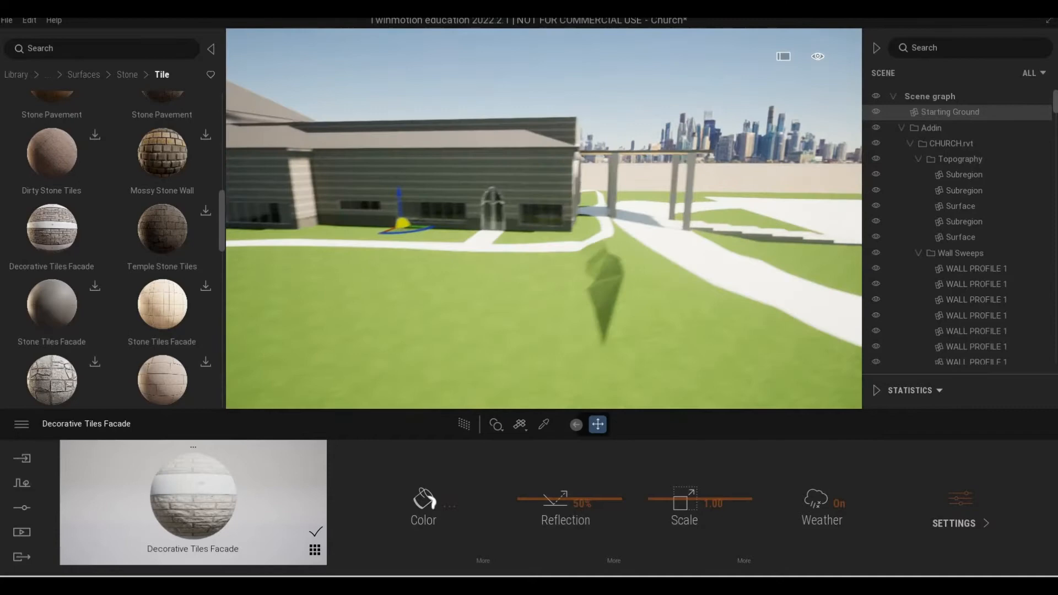
Examine the church's roofs, skylights and the front tower with its arched niches from above.
key("w")
right_click_drag(508, 196, 458, 196)
key("e")
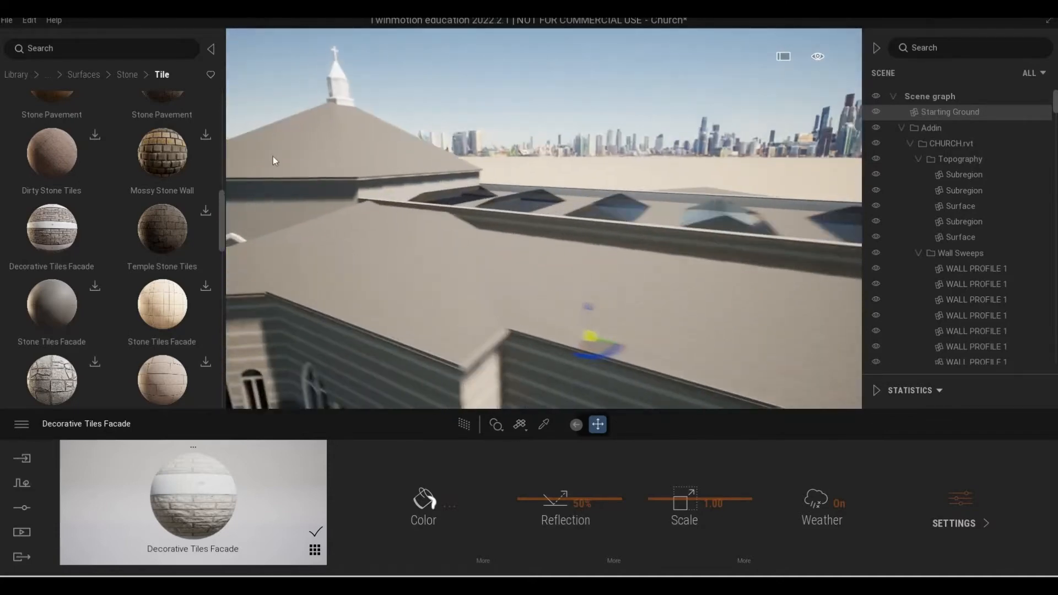
key("s")
right_click_drag(647, 184, 504, 181)
key("s")
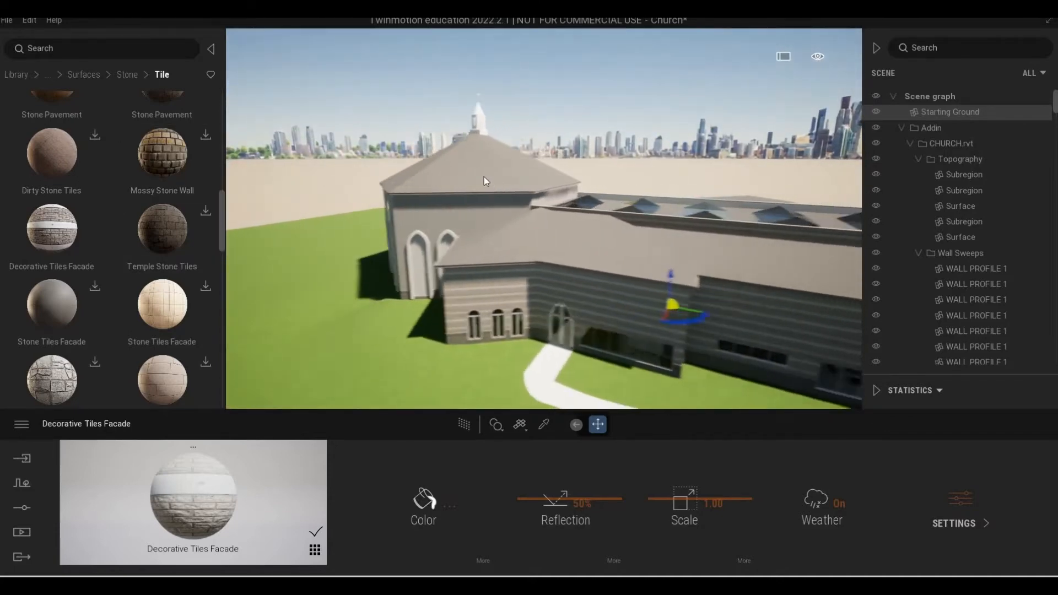
key("d")
key("w")
key("a")
right_click_drag(440, 178, 480, 178)
key("w")
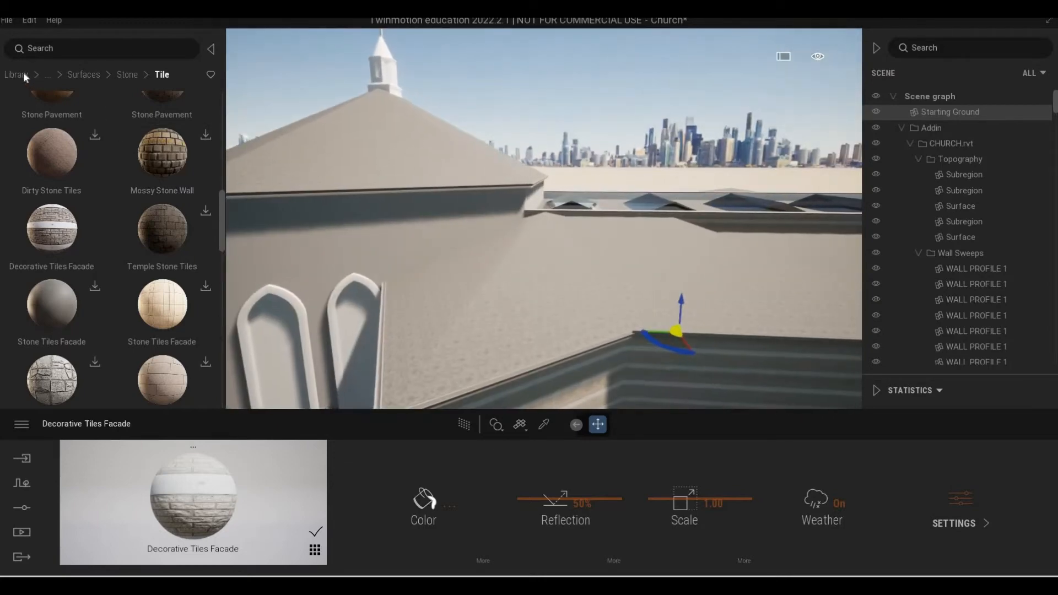
Open the Old category of Roofing surfaces in the Quixel Megascans library.
left_click(85, 74)
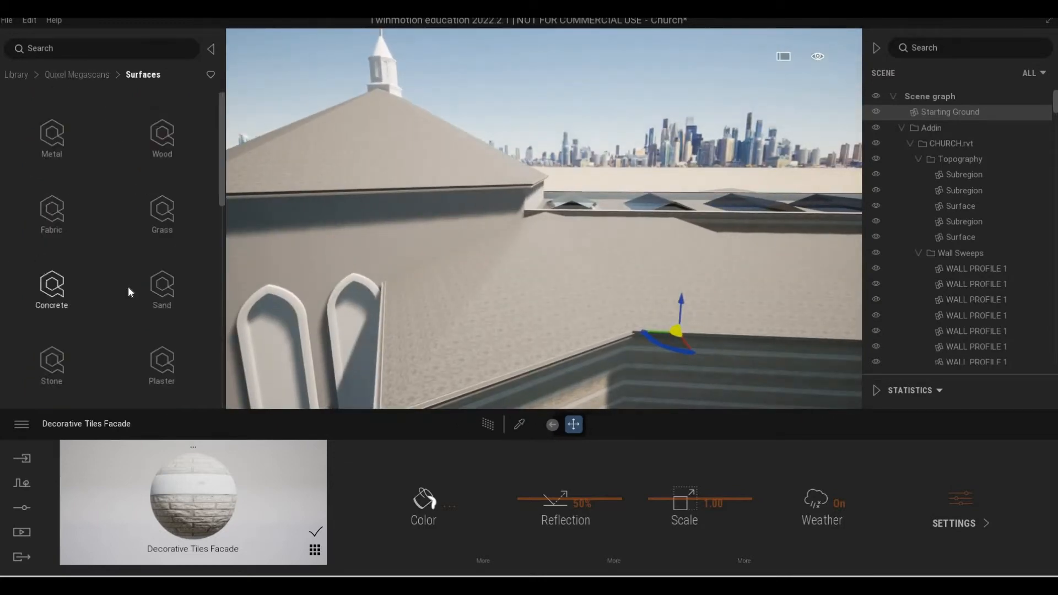
scroll(129, 287, "down", 1)
scroll(129, 287, "down", 3)
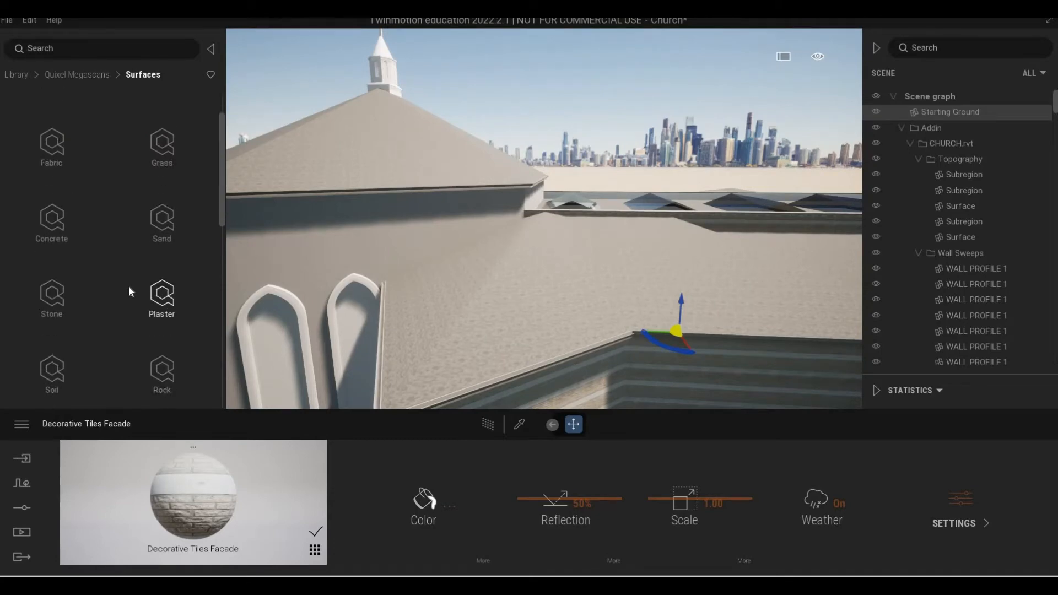
scroll(117, 294, "down", 1)
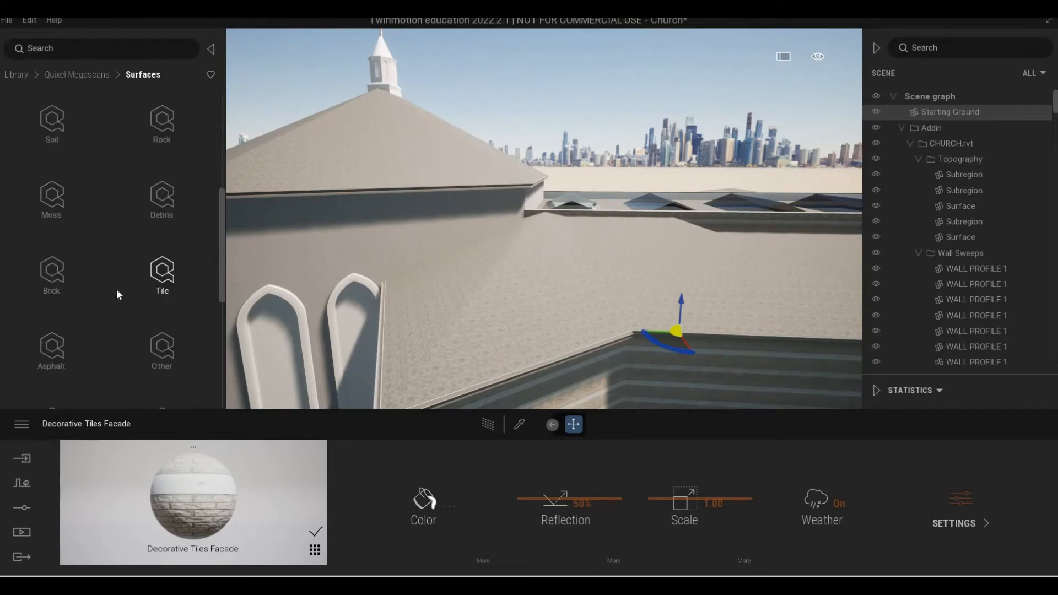
scroll(116, 298, "down", 1)
scroll(113, 308, "down", 2)
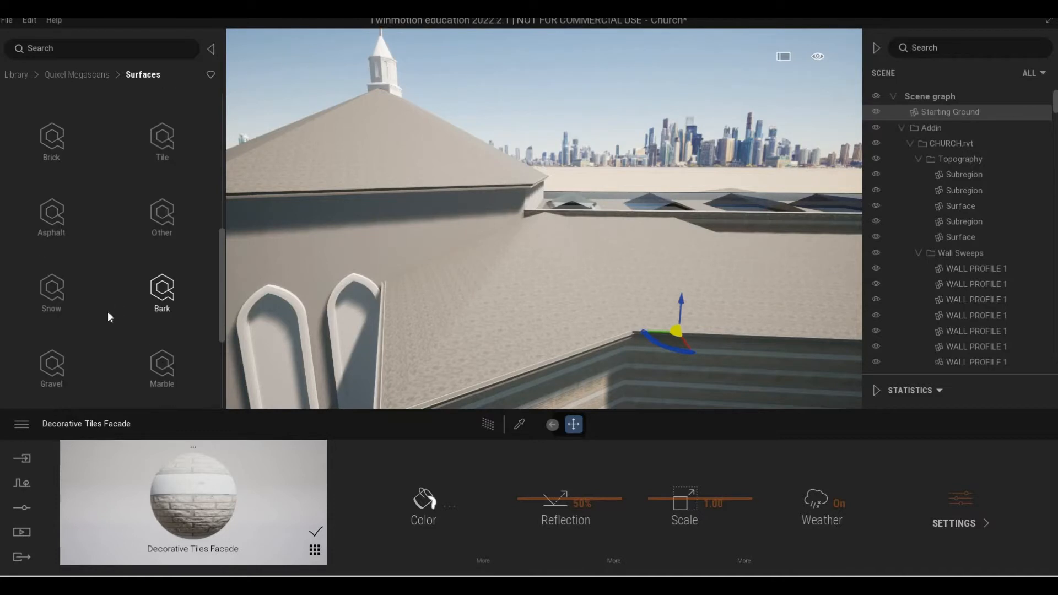
scroll(146, 309, "down", 3)
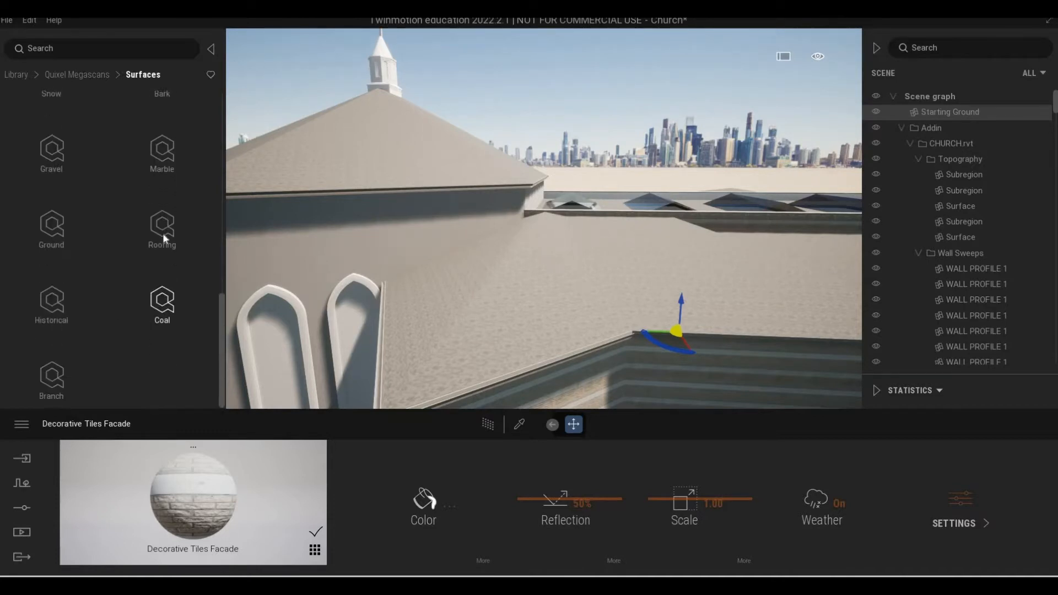
left_click(164, 234)
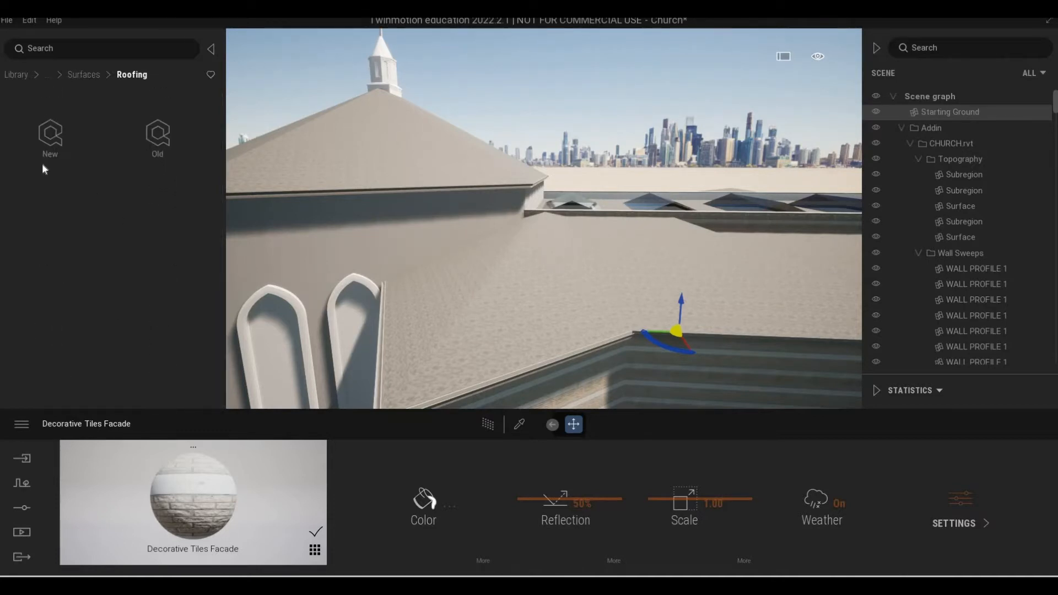
left_click(157, 136)
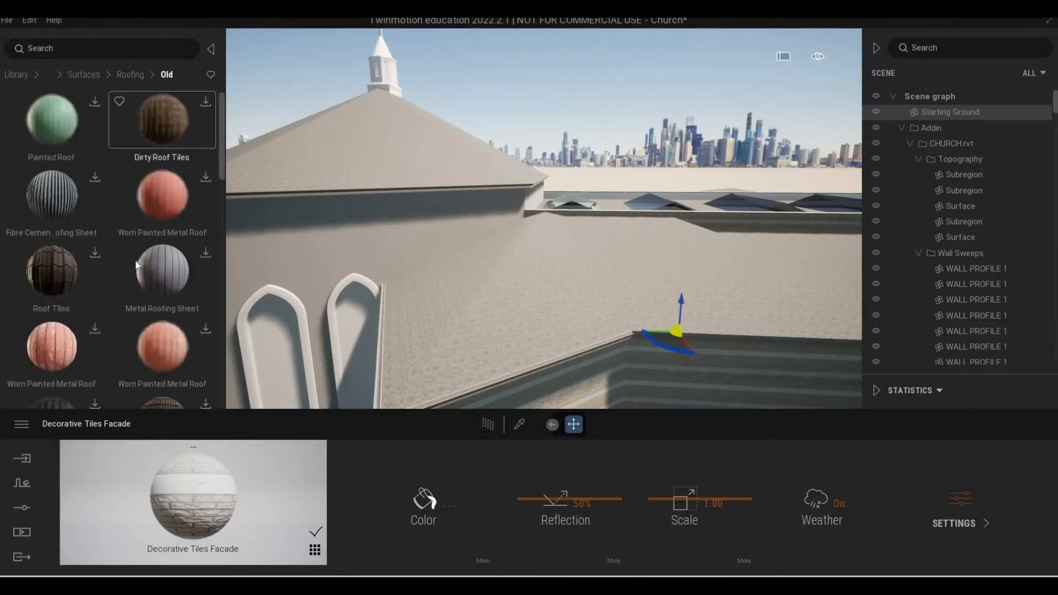
Download the Roof Tiles and Worn Painted Metal Roof surfaces from the Old roofing category.
scroll(91, 264, "down", 2)
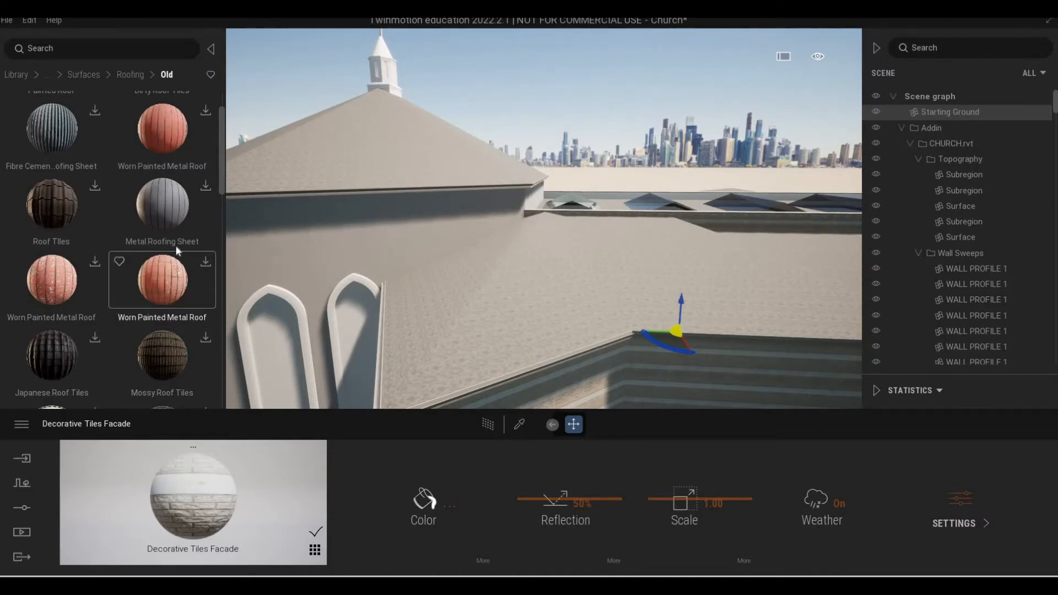
scroll(95, 220, "up", 1)
left_click(95, 219)
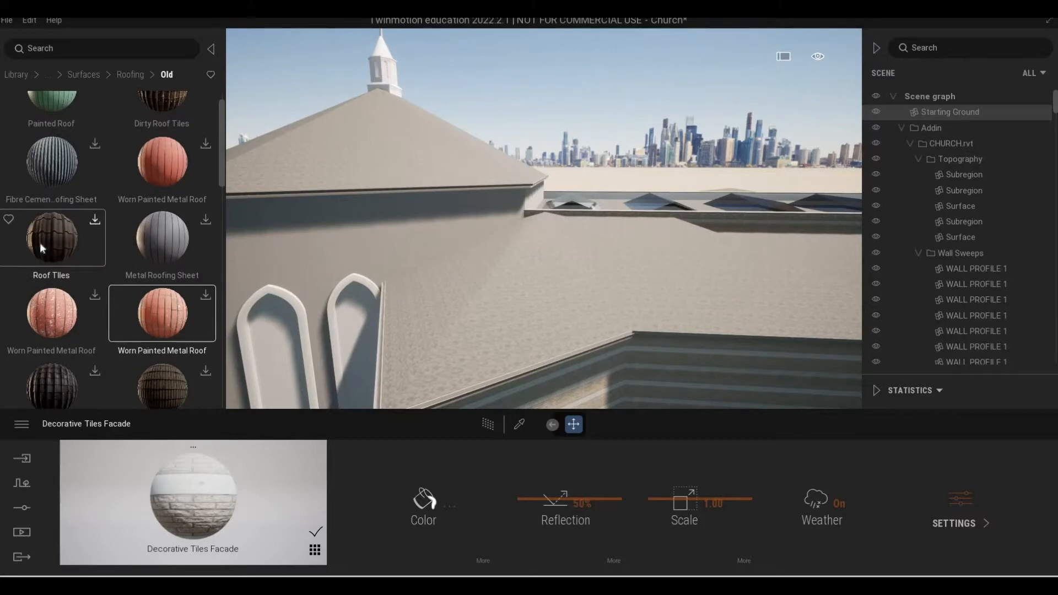
scroll(56, 264, "down", 3)
scroll(58, 270, "down", 4)
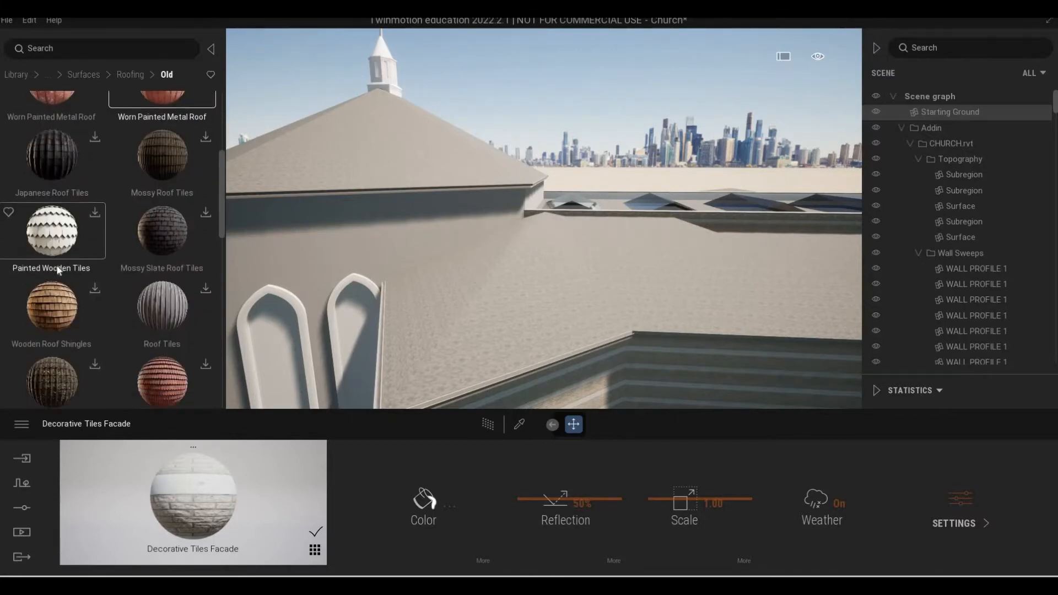
scroll(58, 270, "up", 3)
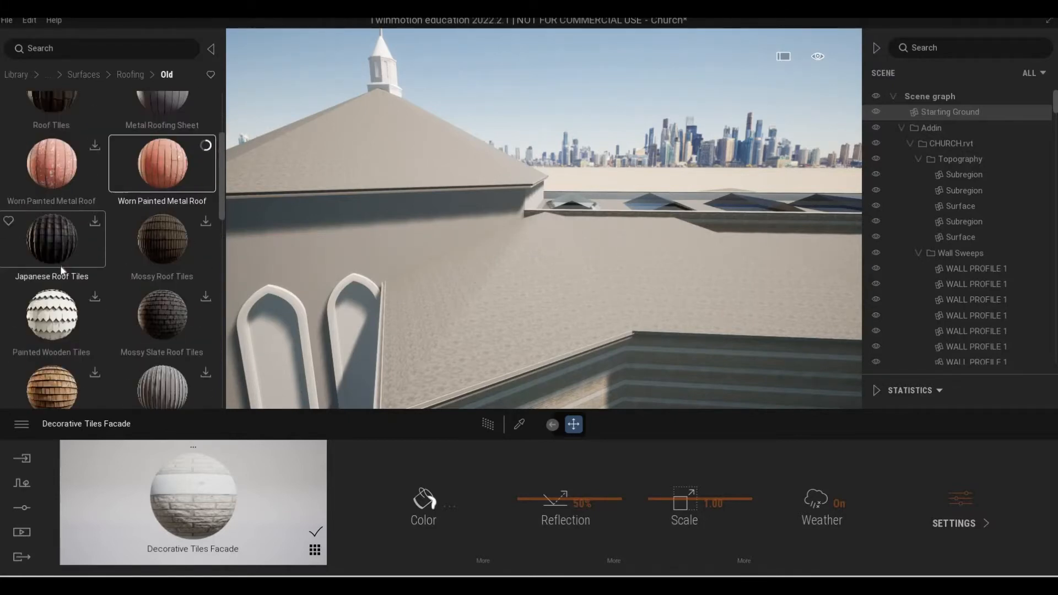
scroll(61, 265, "up", 5)
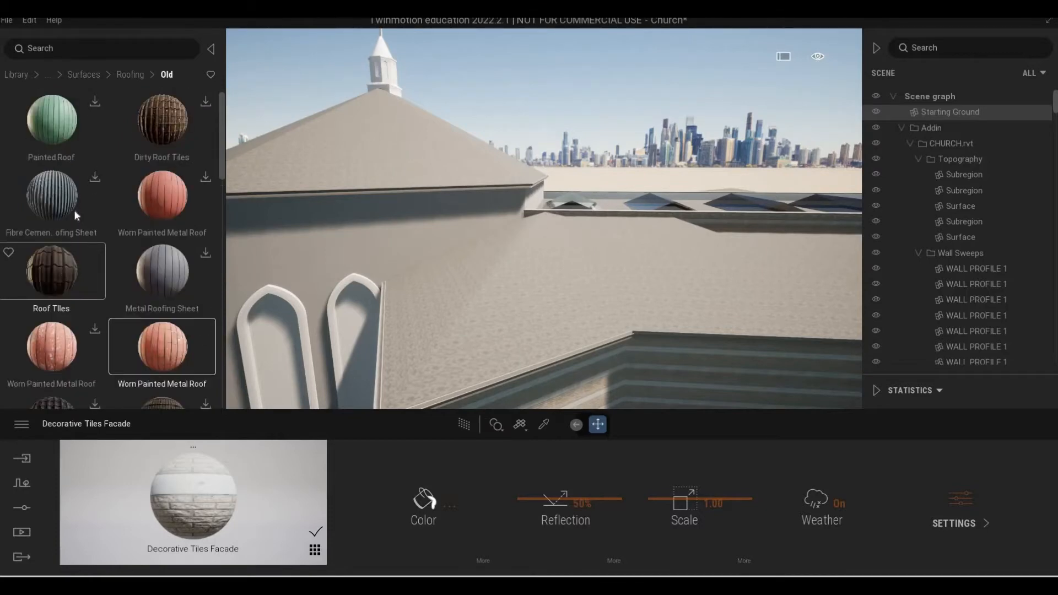
scroll(108, 232, "down", 4)
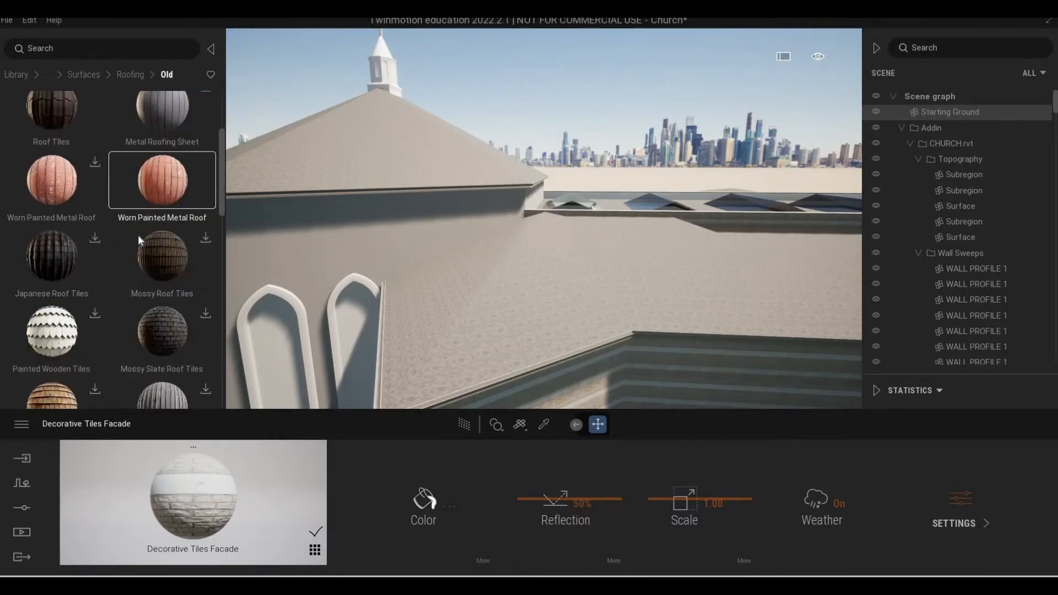
scroll(152, 243, "up", 2)
Apply the Worn Painted Metal Roof material to the church roofs and inspect it around the skylights.
left_click_drag(152, 243, 451, 302)
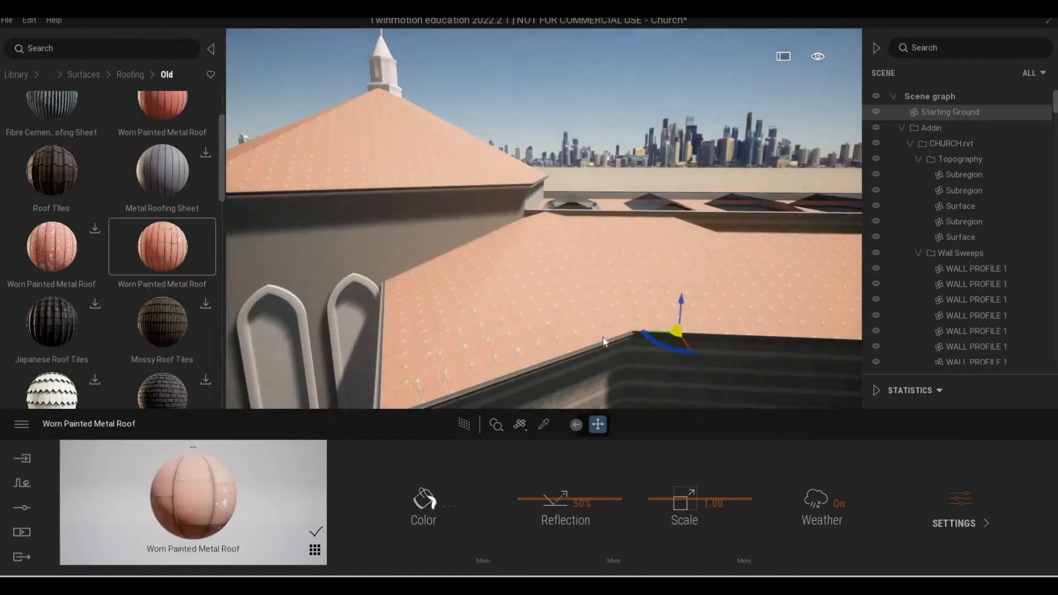
key("d")
right_click_drag(603, 337, 623, 303)
key("s")
key("d")
key("w")
middle_click_drag(579, 309, 579, 341, "shift")
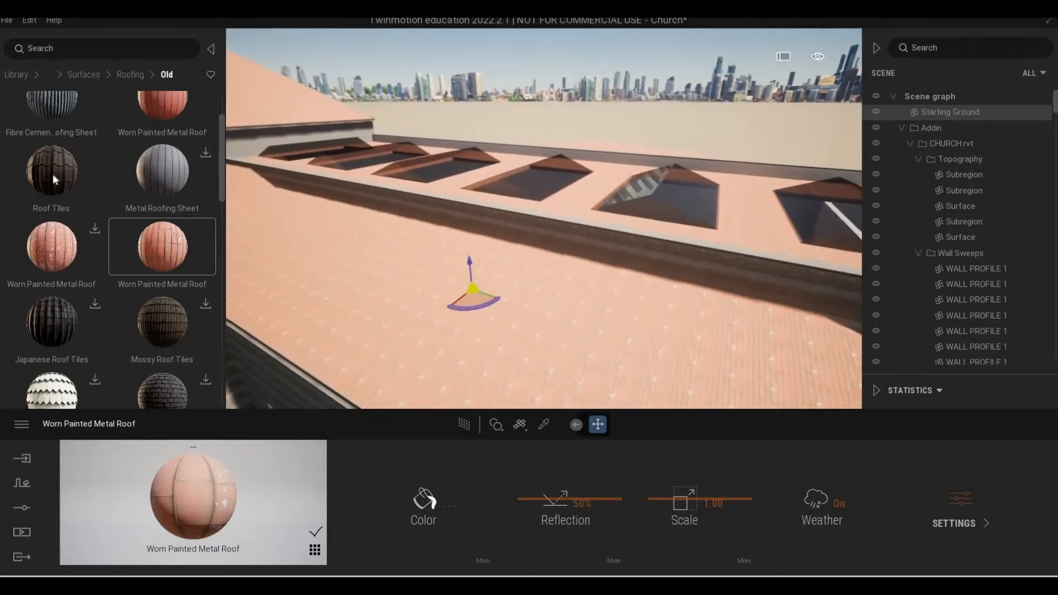
Apply the Roof Tiles material to the church roofs and set its scale to 2.04.
left_click_drag(51, 174, 484, 320)
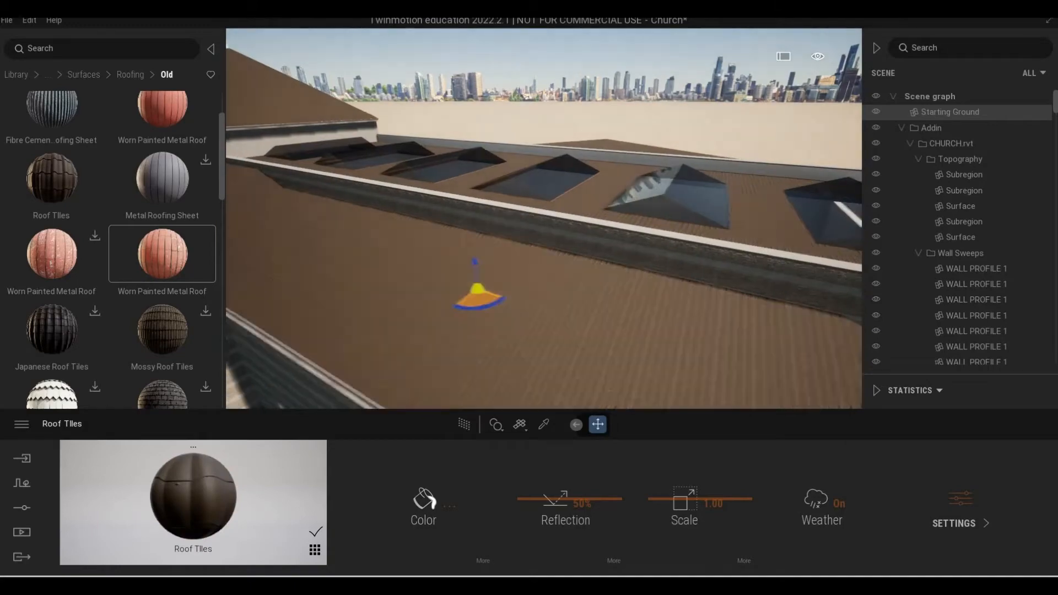
middle_click_drag(485, 309, 419, 298, "shift")
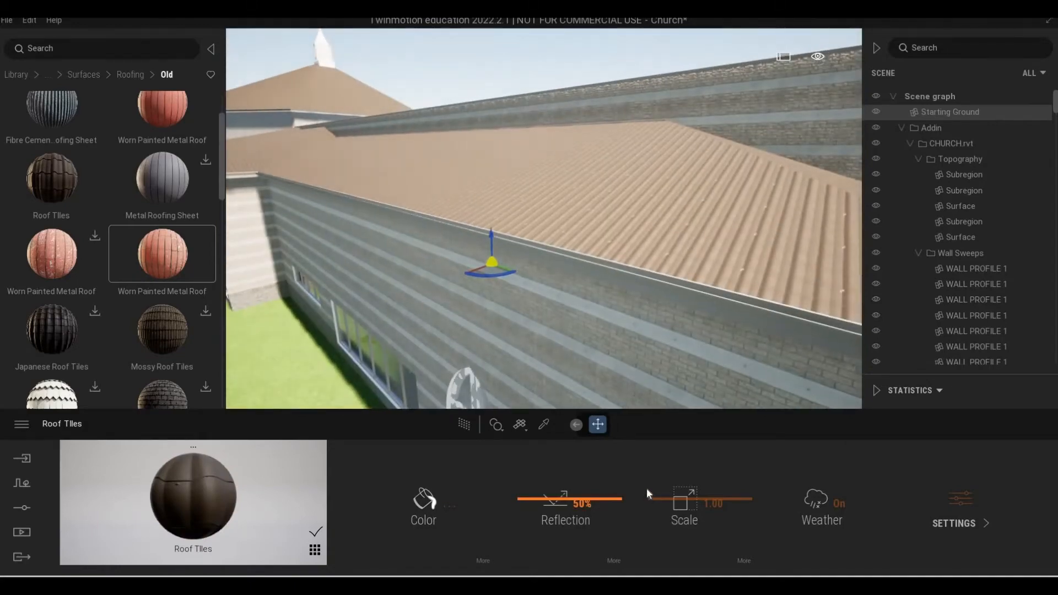
left_click_drag(653, 497, 651, 490)
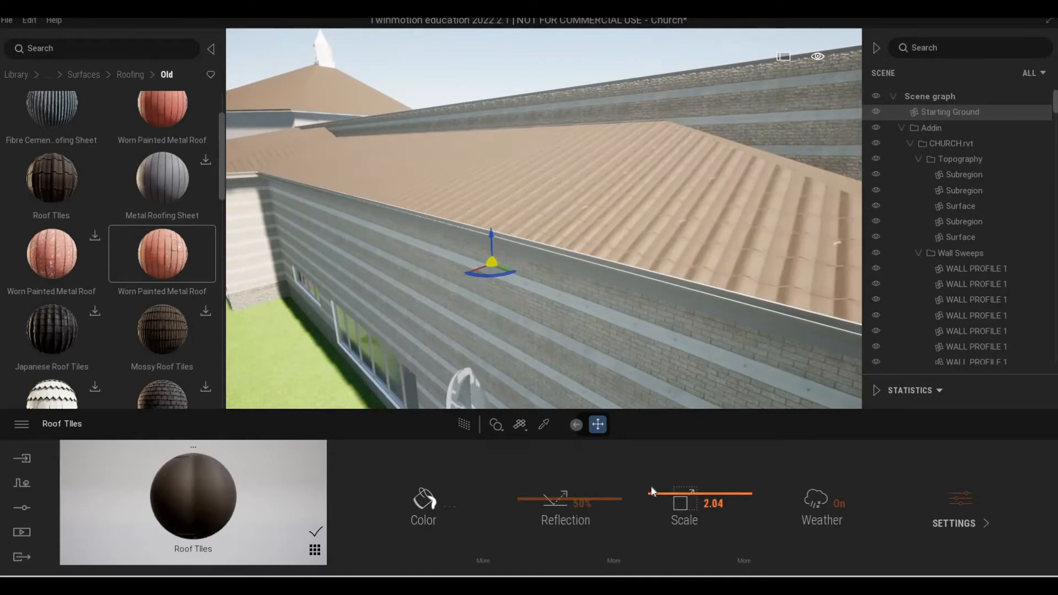
Examine the tiled roofs and the tower wall with its round window and arched niches.
scroll(544, 219, "down", 2)
key("s")
right_click_drag(544, 232, 637, 389)
key("w")
key("w")
key("a")
key("s")
key("s")
key("w")
key("d")
Examine the plain tower walls around the corner, where they meet the tiled side roof.
key("w")
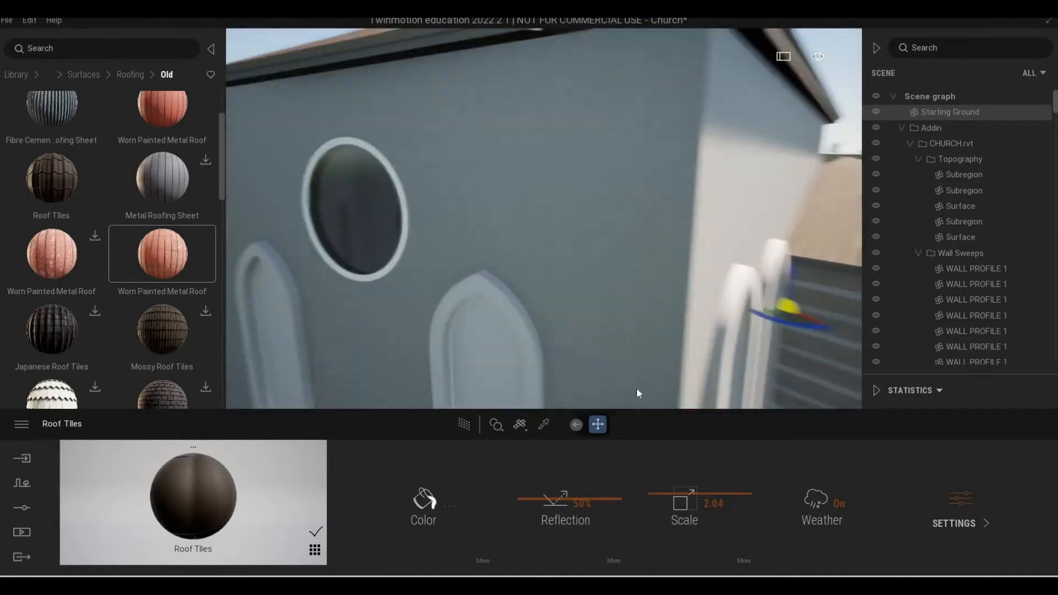
key("w")
right_click_drag(722, 374, 662, 368)
key("d")
key("w")
key("a")
key("e")
right_click_drag(772, 372, 803, 375)
key("a")
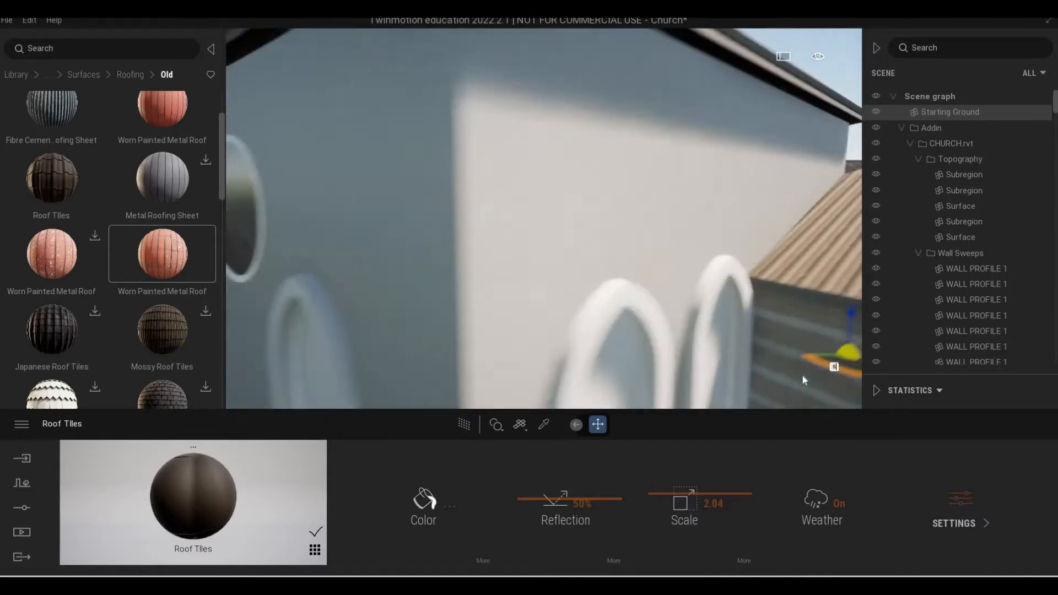
key("s")
key("s")
key("w")
Sample the material of the plain tower wall beside the round window with the material picker.
right_click_drag(620, 269, 542, 435)
key("d")
key("e")
key("a")
key("w")
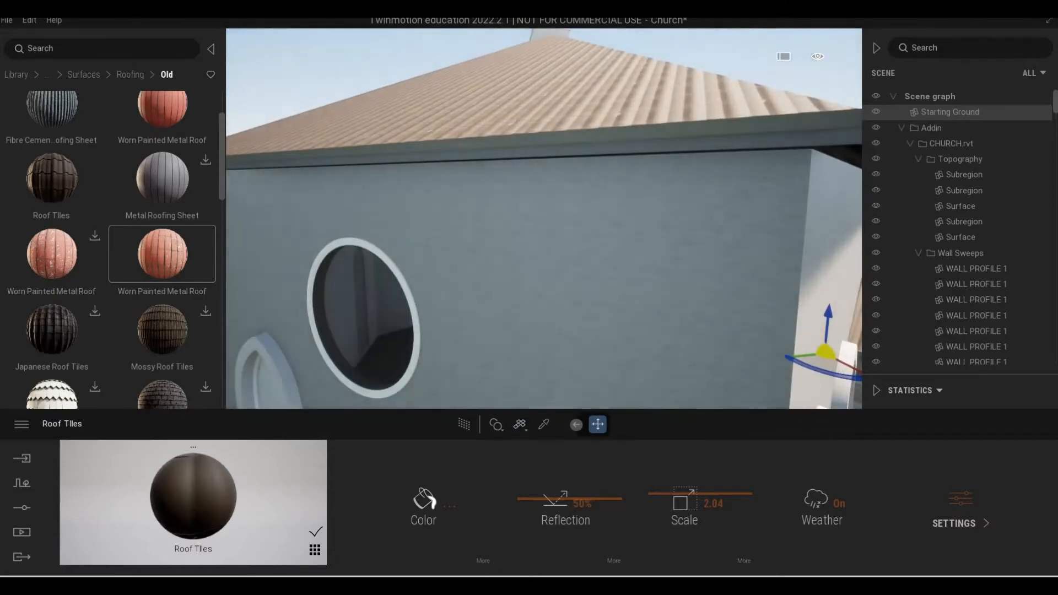
left_click(544, 424)
left_click(577, 318)
key("e")
right_click_drag(578, 318, 576, 332)
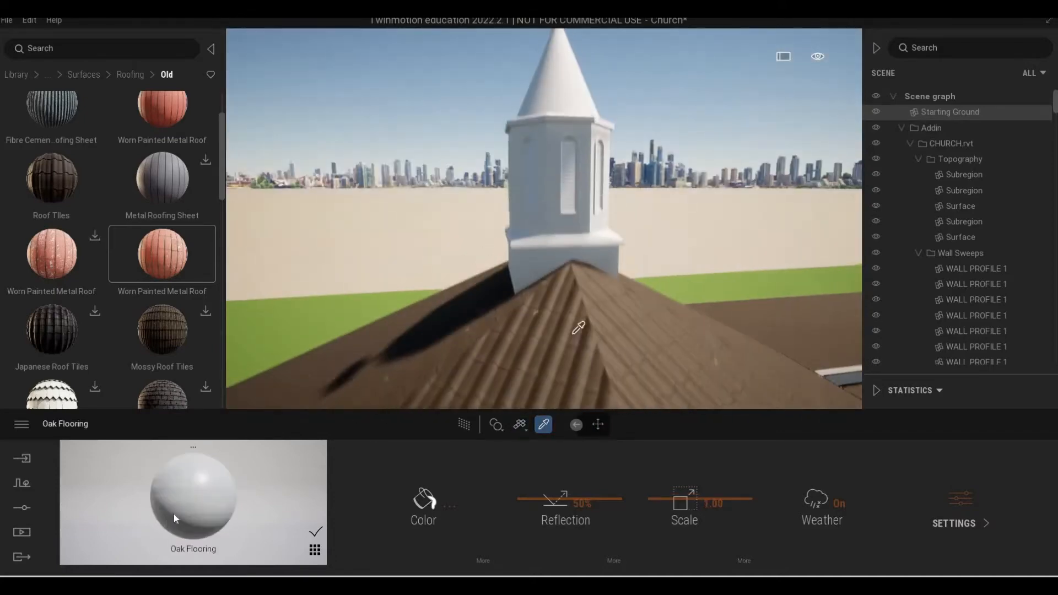
key("ctrl+z")
key("ctrl+y")
left_click(547, 301)
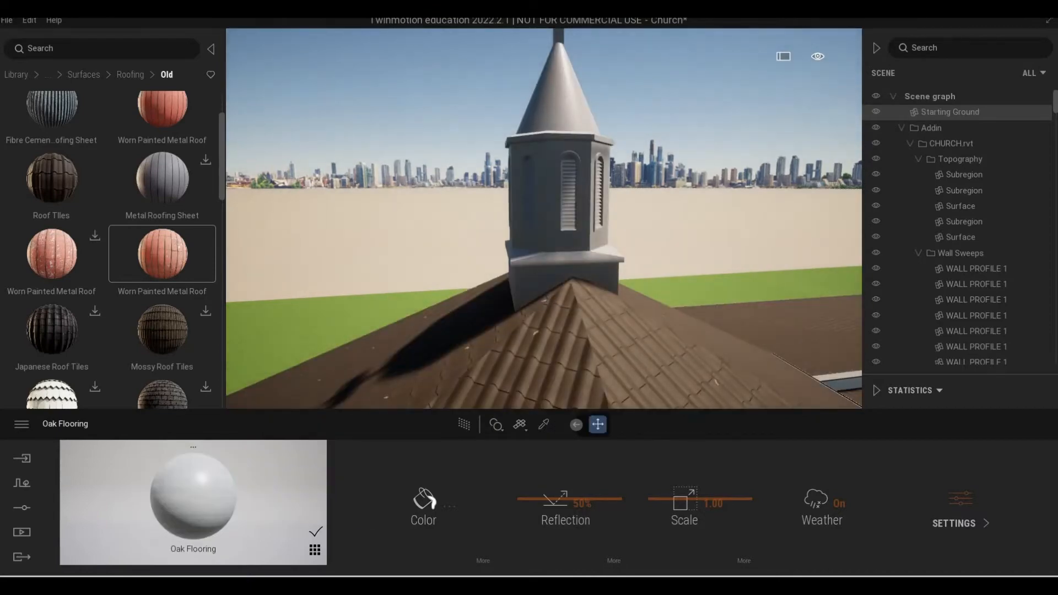
Examine the tiled roofs, the steeple and the banded side facade from farther back.
key("s")
key("q")
right_click_drag(547, 301, 605, 299)
key("s")
key("q")
key("d")
key("d")
key("w")
Sample the Roof Tiles material from the church roof and set its scale to 1.50.
scroll(95, 276, "down", 3)
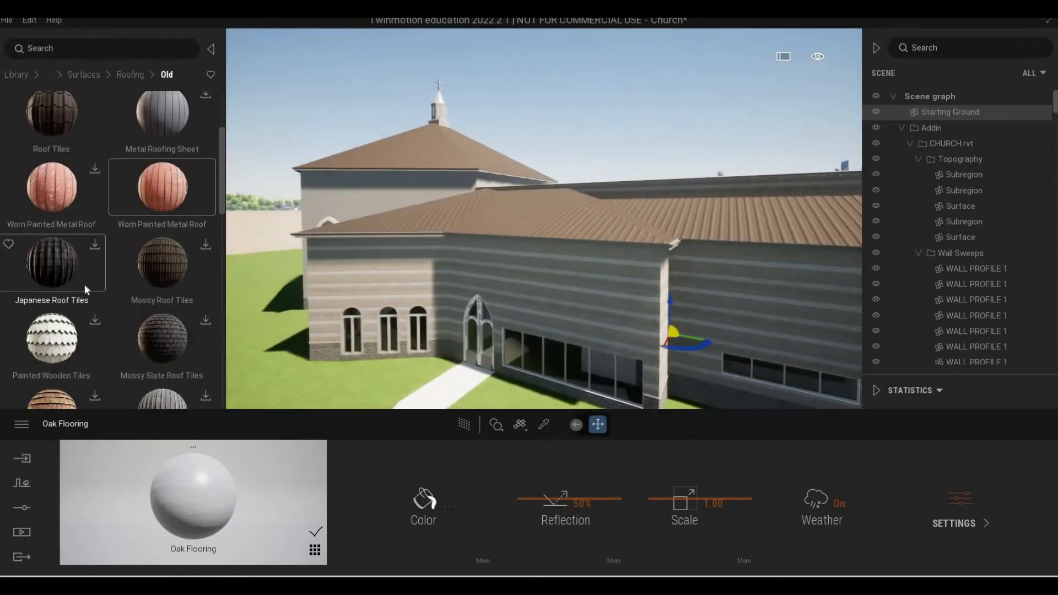
scroll(99, 276, "down", 3)
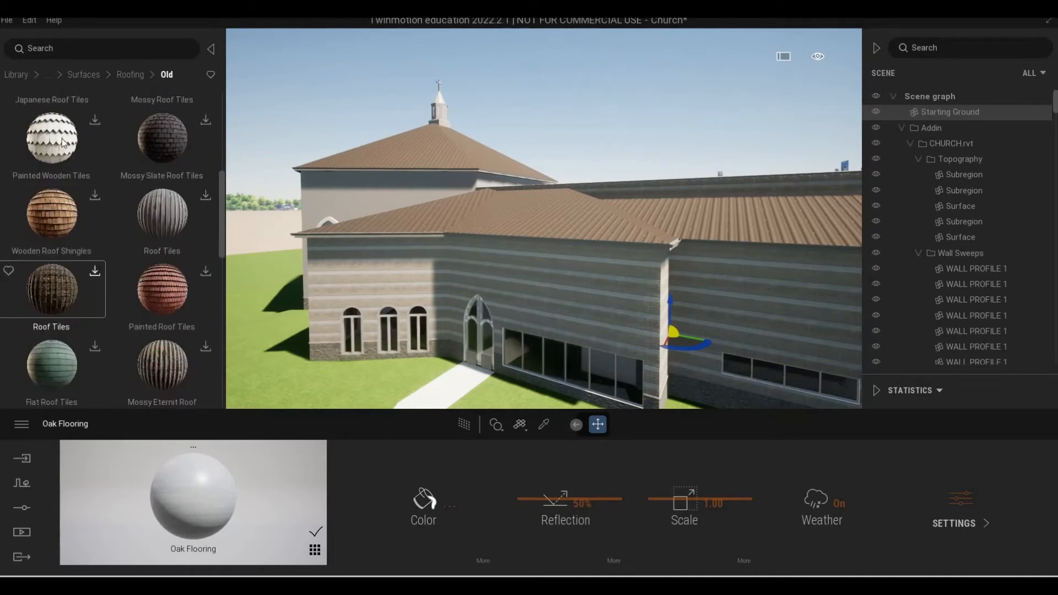
right_click_drag(439, 278, 513, 327)
key("w")
key("e")
key("a")
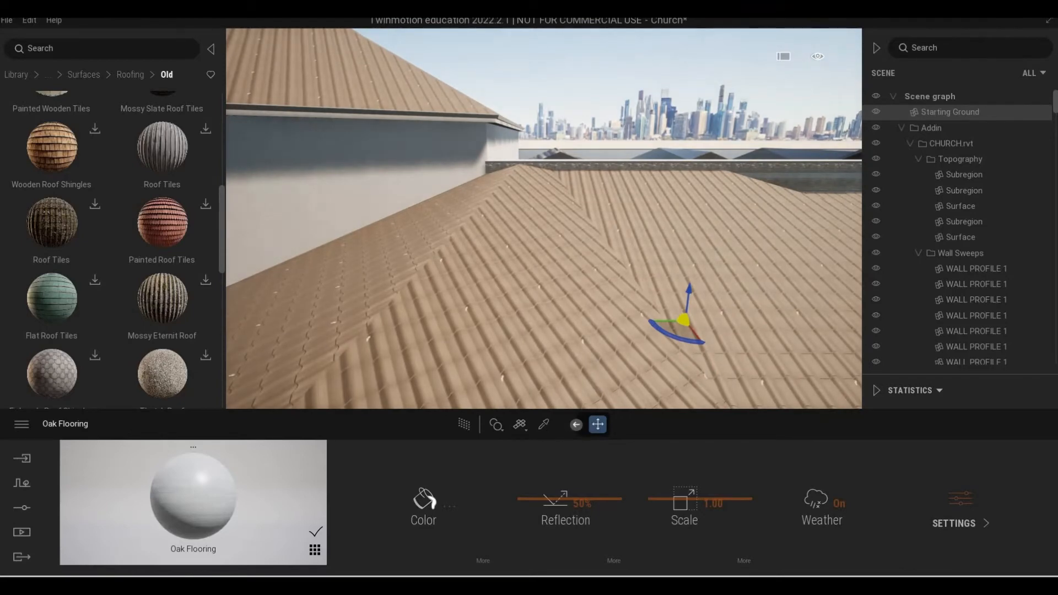
left_click(545, 424)
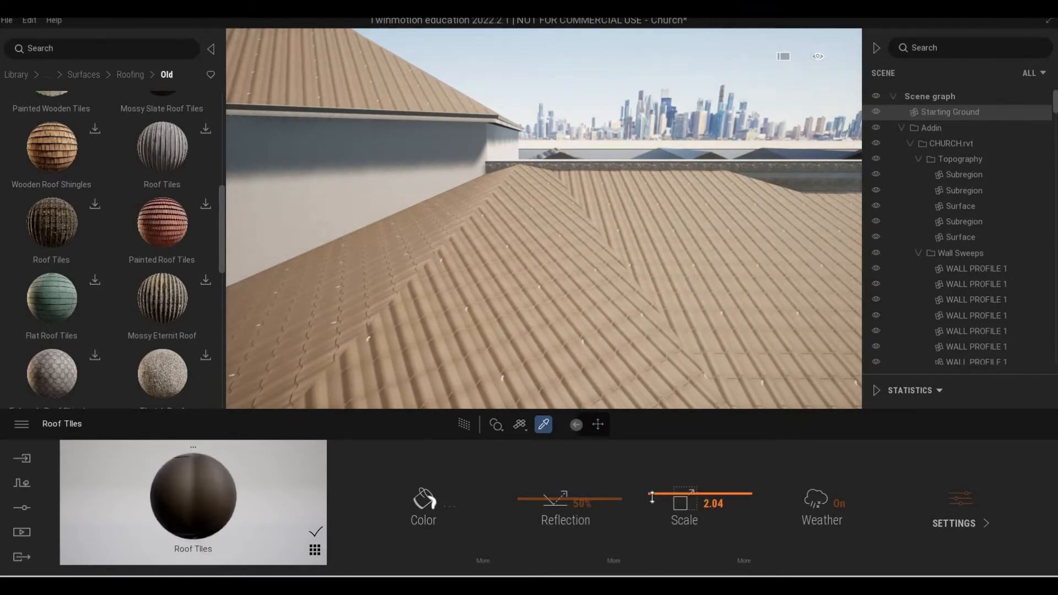
left_click_drag(653, 497, 634, 497)
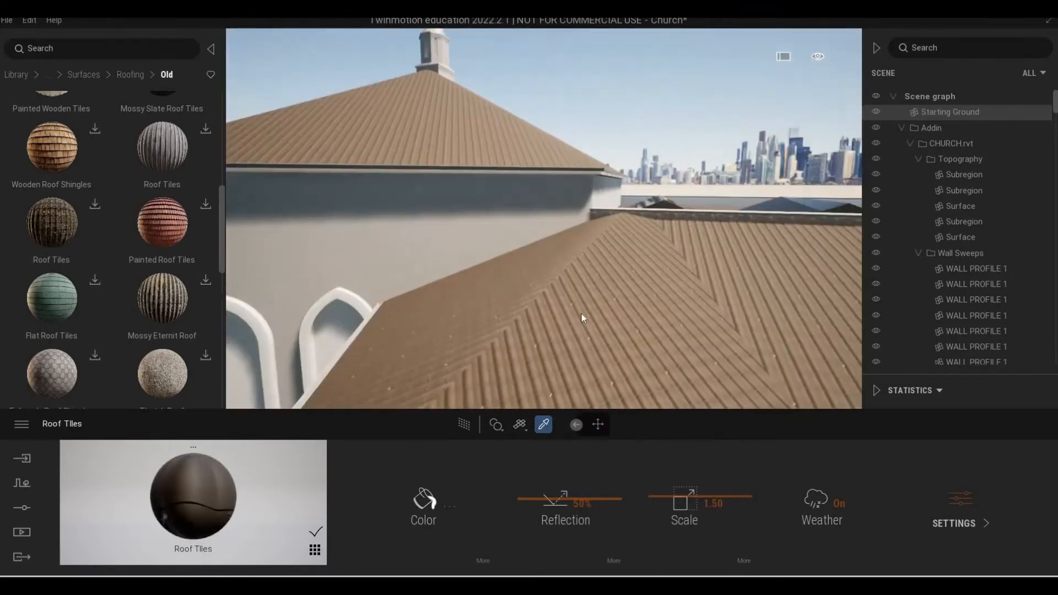
key("Escape")
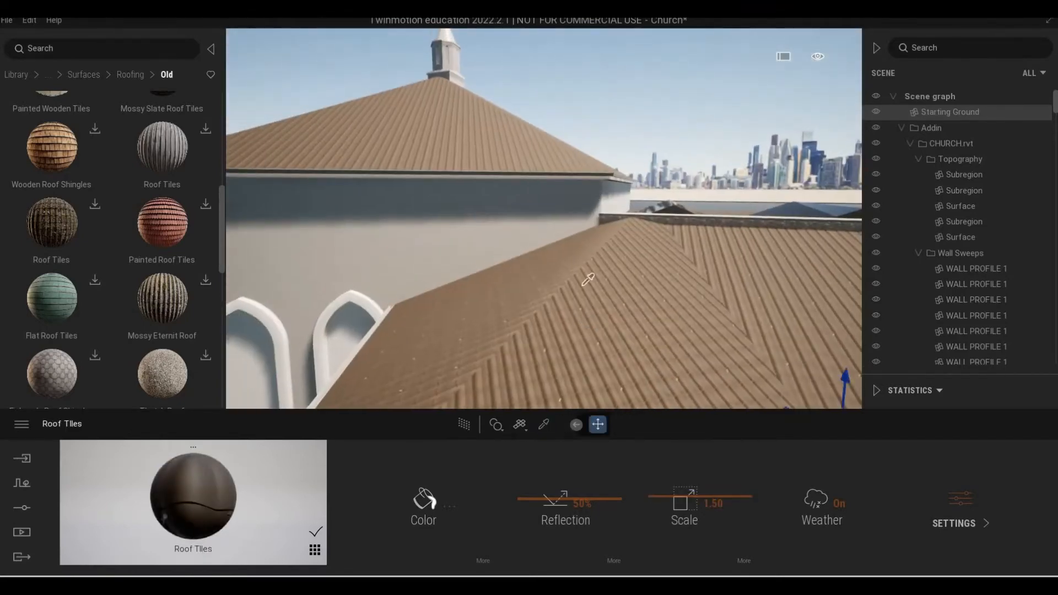
Examine the rescaled tiles on the side and tower roofs, the steeple, and the tower wall with the round window.
key("a")
mouse_move(584, 275)
right_mouse_down()
mouse_move(552, 277)
mouse_move(593, 270)
right_mouse_up()
key("e")
key("w")
scroll(120, 240, "down", 4)
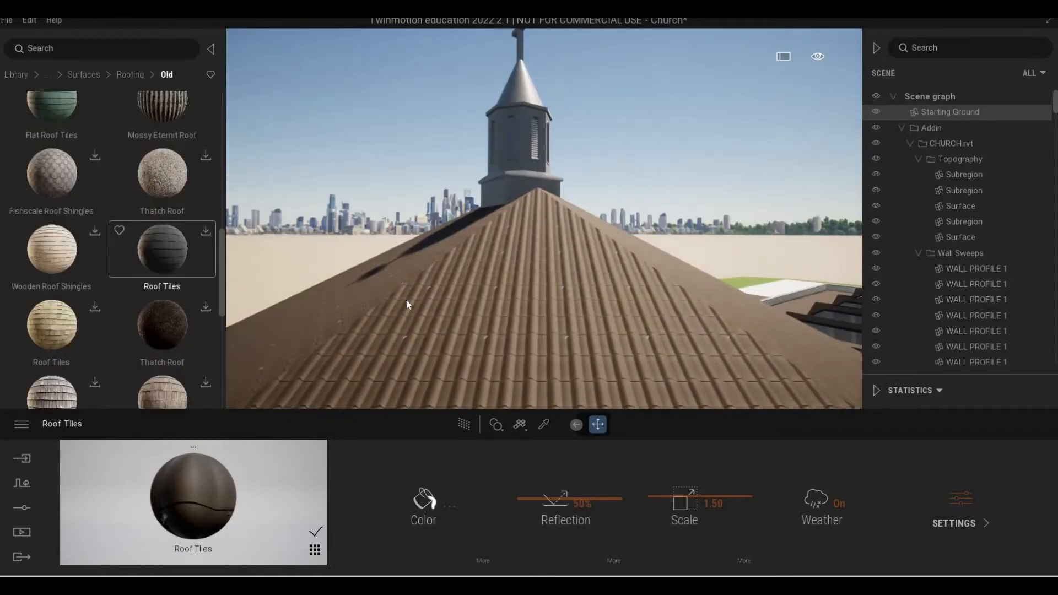
key("s")
key("q")
key("s")
key("q")
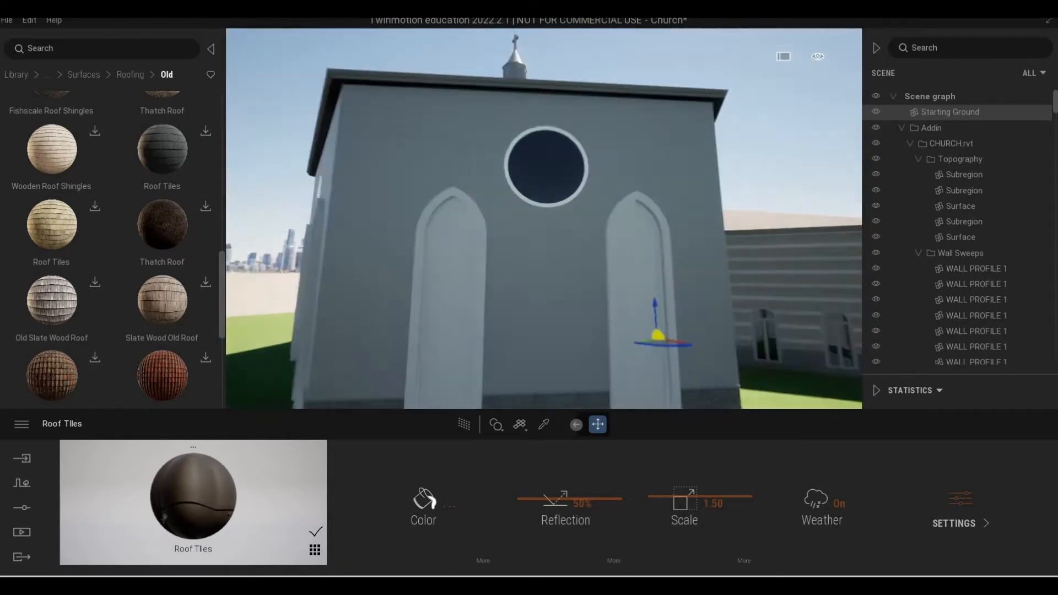
key("e")
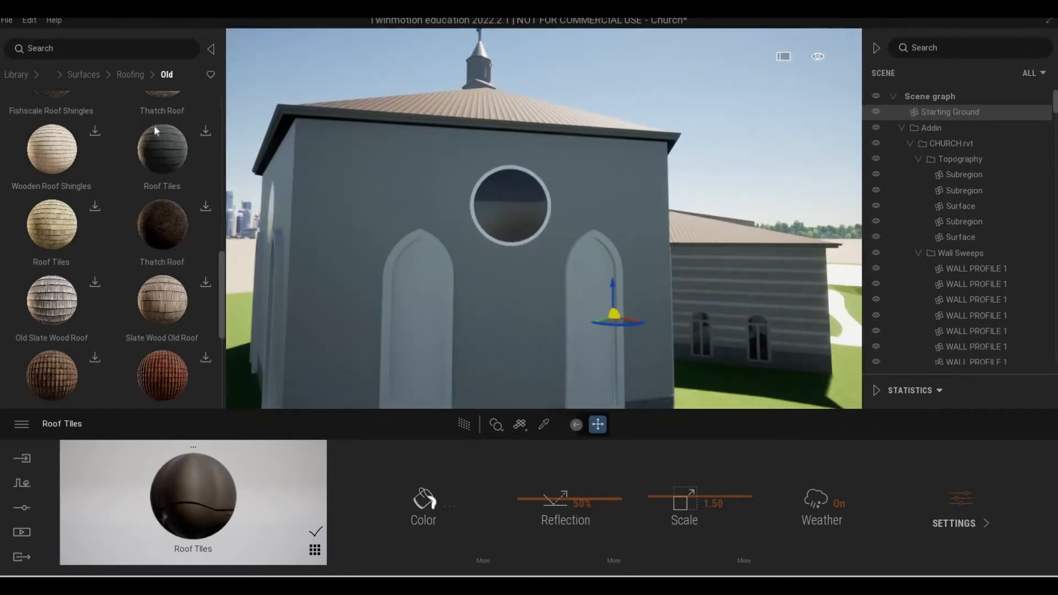
Open the Plank wood surfaces in the Quixel Megascans library.
left_click(77, 76)
left_click(74, 76)
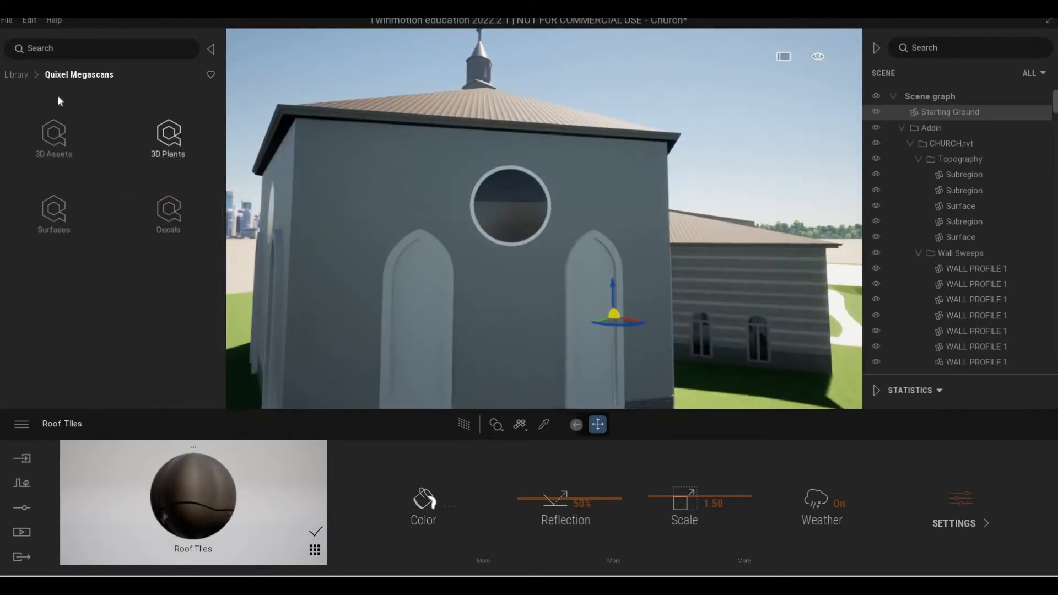
left_click(73, 221)
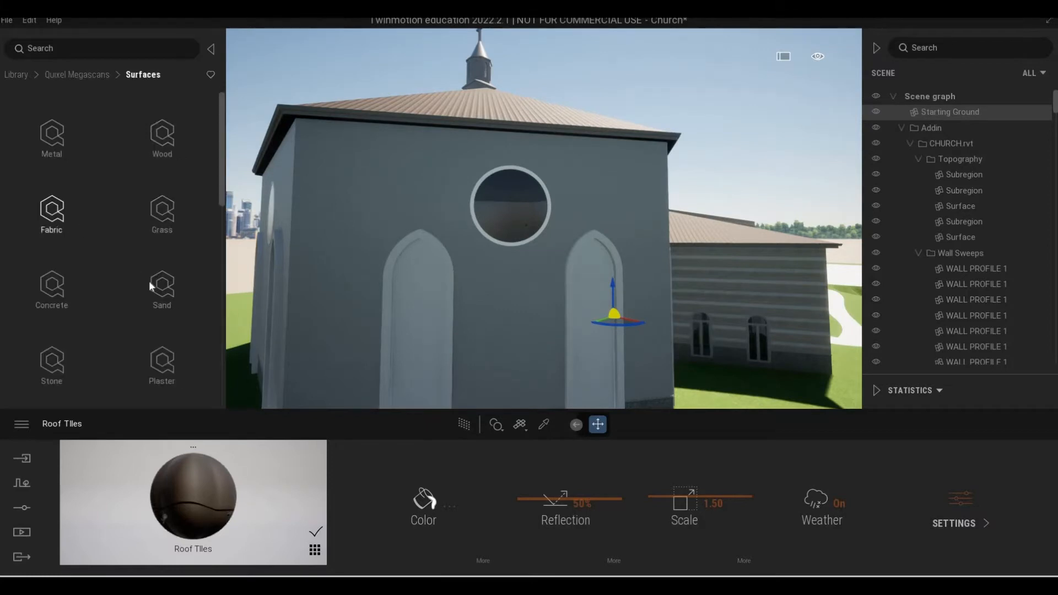
scroll(149, 165, "down", 5)
left_click(161, 144)
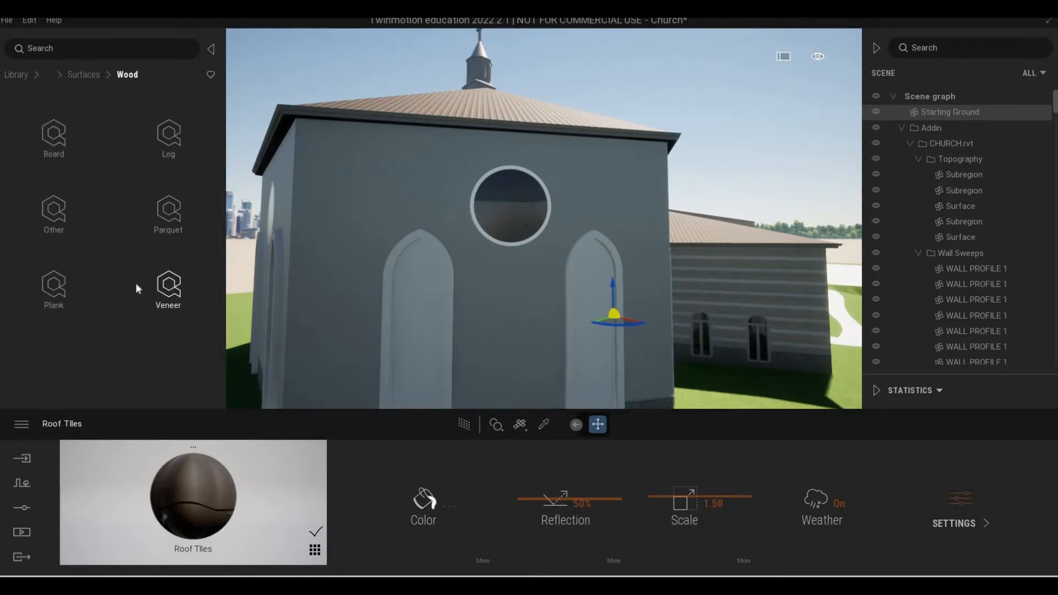
left_click(54, 293)
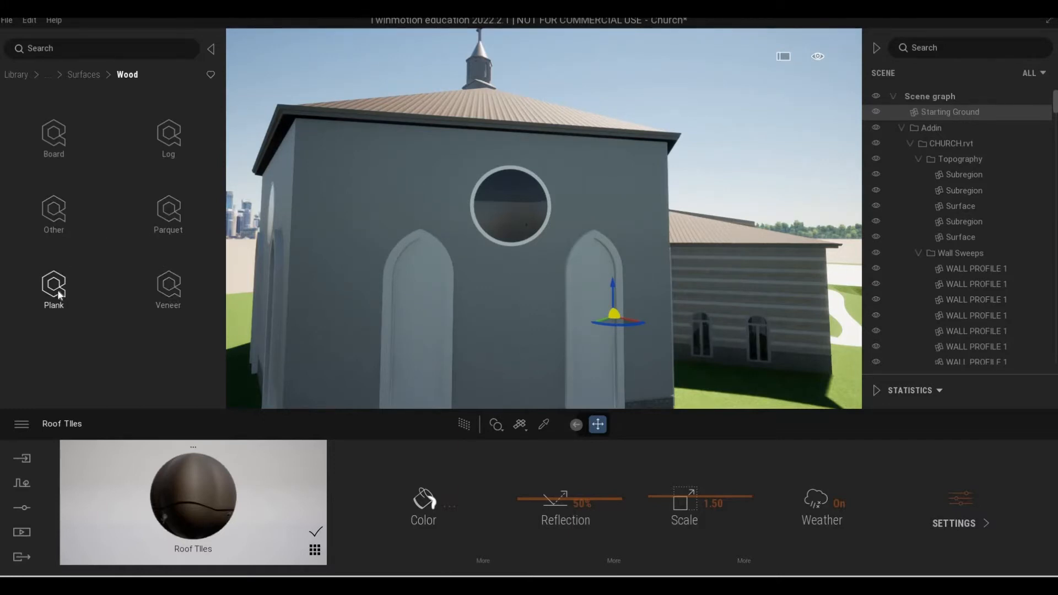
Apply the dark brown Wooden Planks to the tower walls and set the material scale to 3.34.
left_click_drag(342, 255, 342, 255)
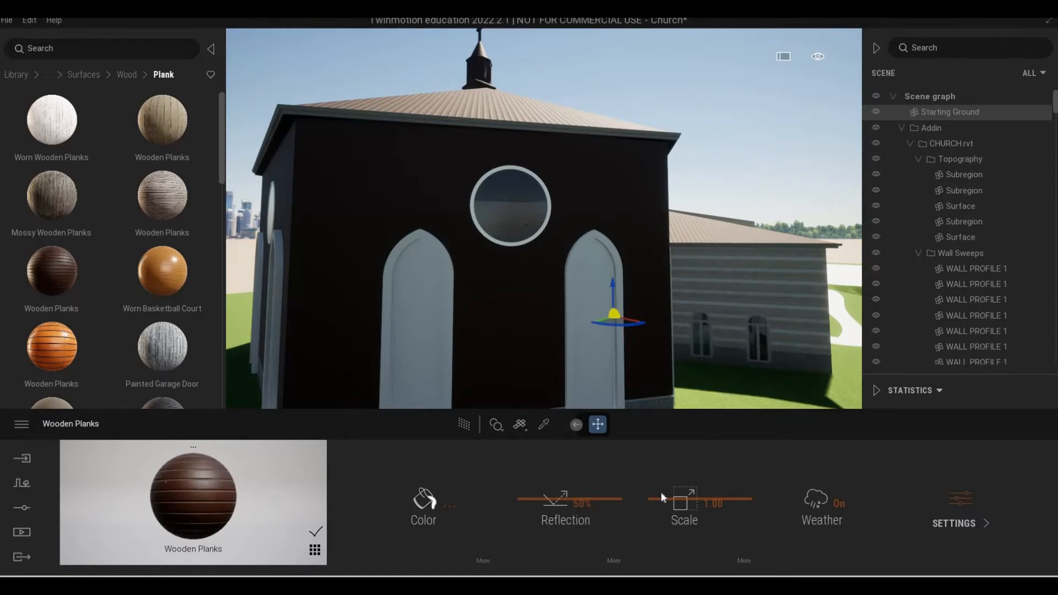
left_click_drag(660, 492, 649, 438)
scroll(482, 389, "up", 4)
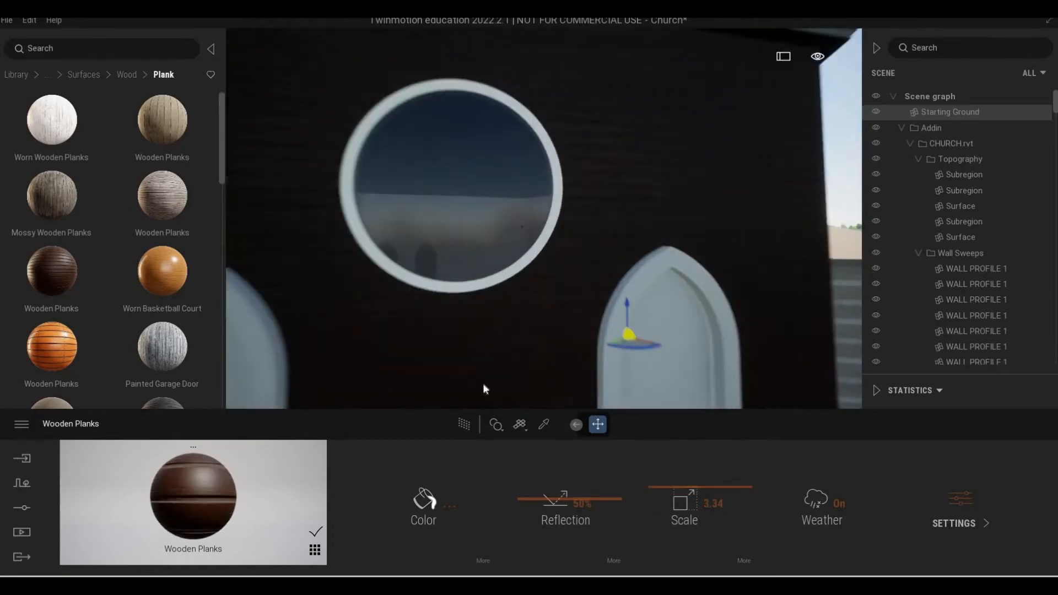
Try the yellow Wooden Planks and the black Painted Wooden Facade on the tower walls.
scroll(482, 388, "down", 2)
scroll(125, 327, "down", 2)
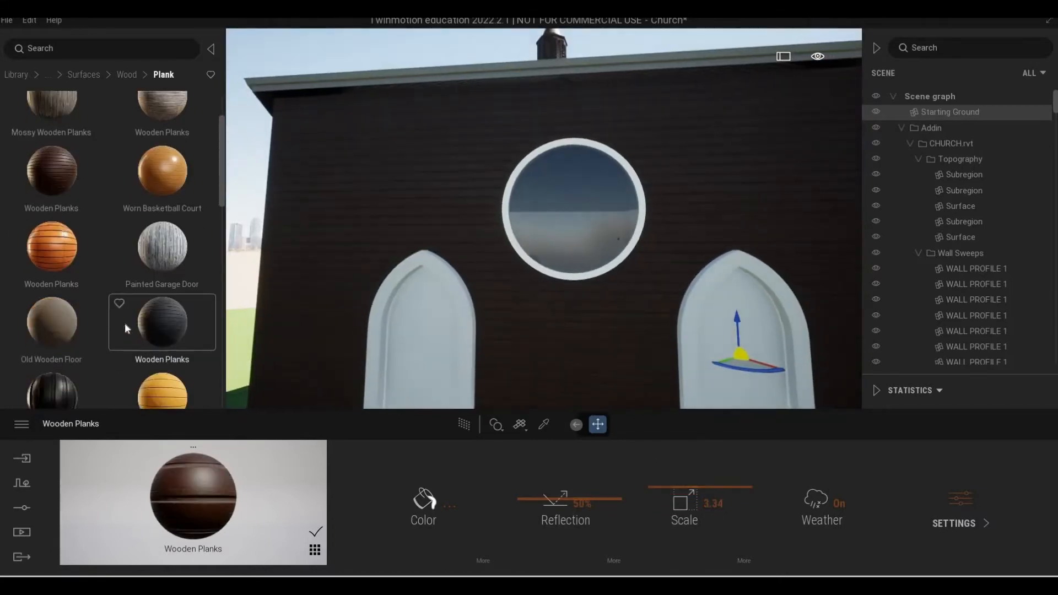
scroll(124, 323, "down", 3)
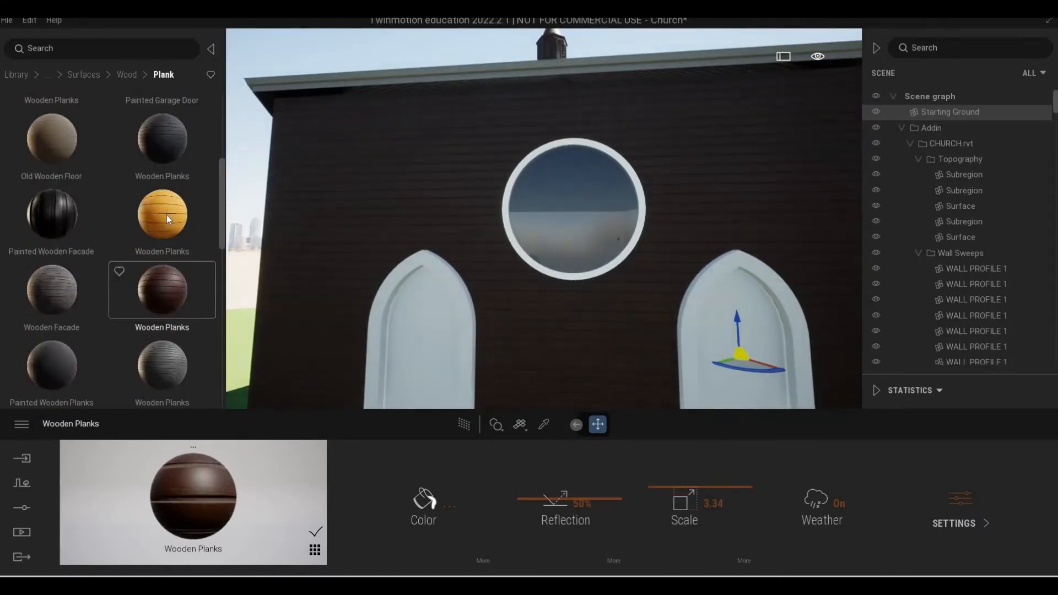
left_click_drag(514, 295, 512, 297)
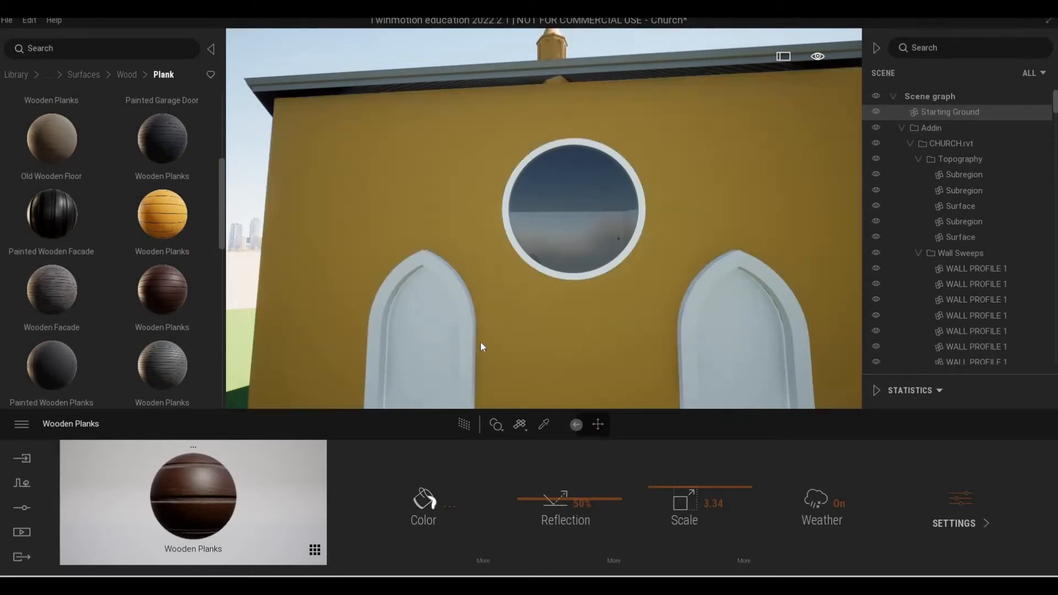
mouse_move(58, 224)
left_mouse_down()
mouse_move(333, 261)
mouse_move(490, 315)
left_mouse_up()
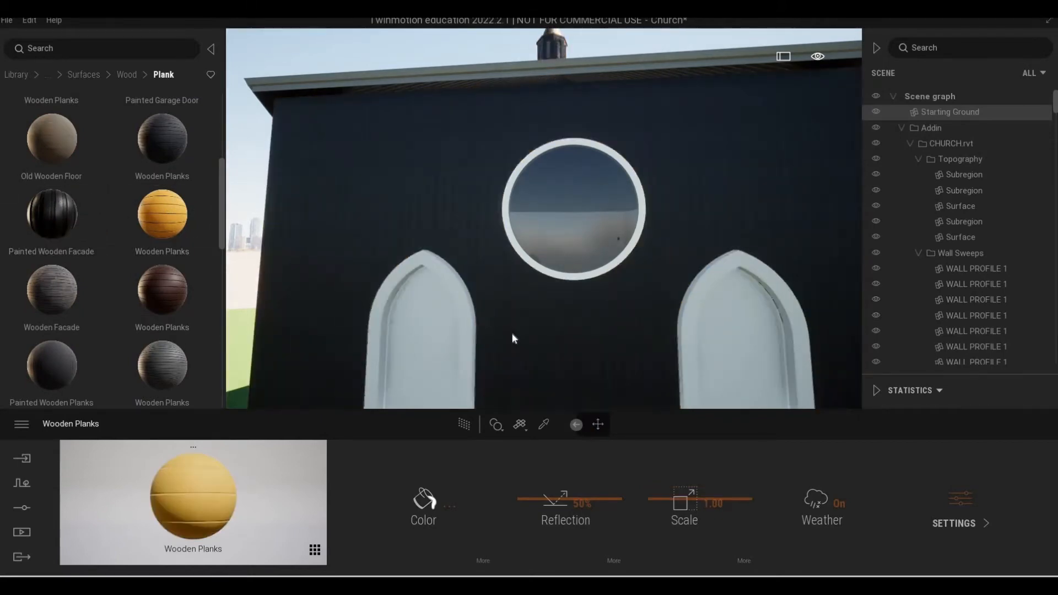
scroll(598, 336, "down", 5)
middle_click_drag(598, 336, 625, 338, "shift")
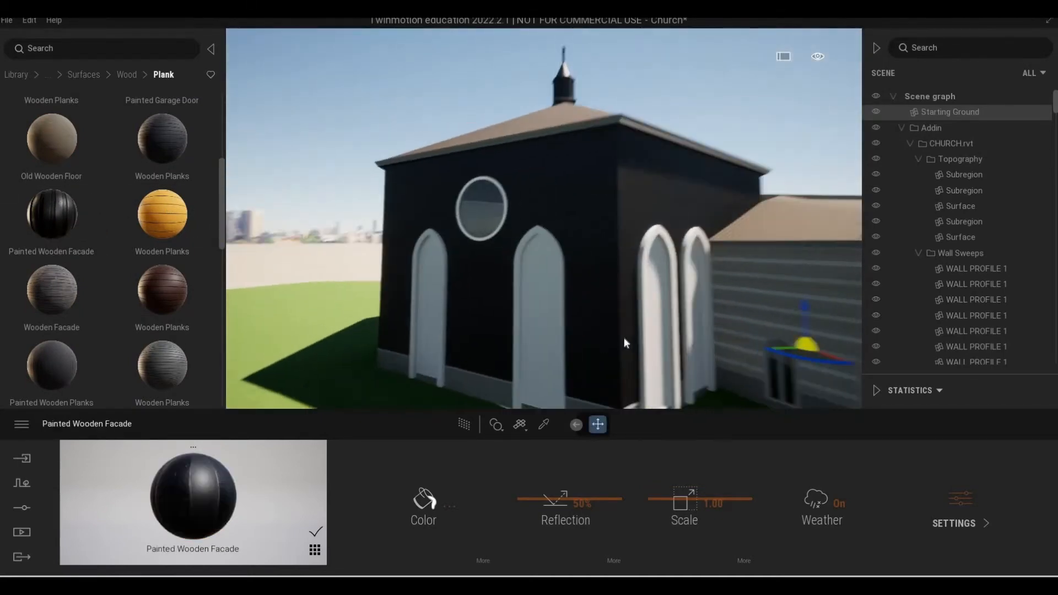
scroll(624, 337, "up", 2)
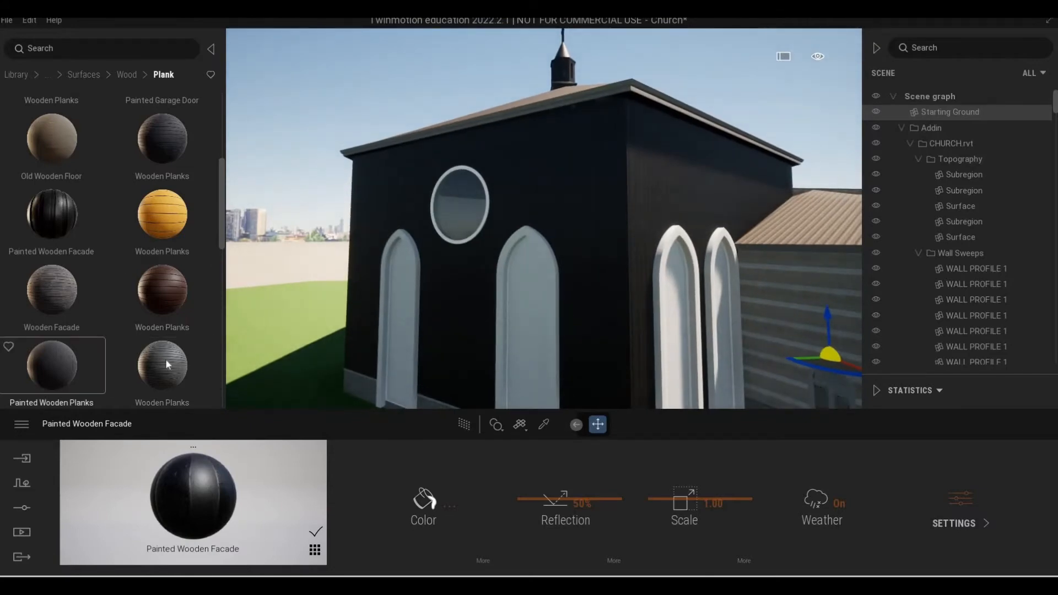
Apply the grey Wooden Planks to the tower walls and check them around the corner.
left_click_drag(165, 359, 613, 269)
scroll(667, 261, "up", 8)
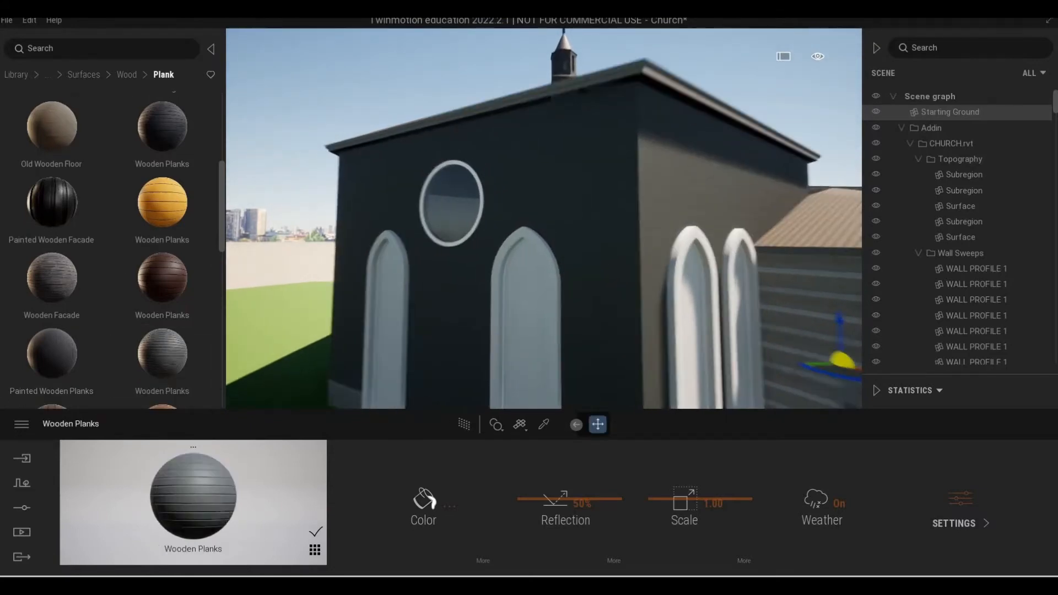
middle_click_drag(667, 268, 626, 283, "shift")
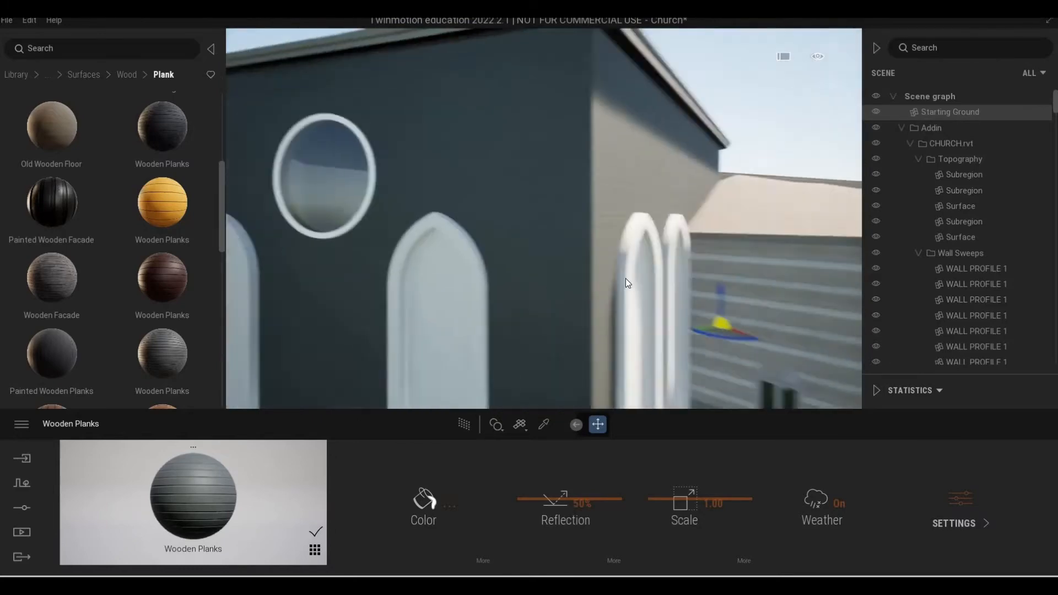
Apply the brown Wooden Facade to the tower walls and inspect its texture up close and from farther back.
scroll(626, 284, "down", 3)
scroll(133, 279, "down", 4)
left_click_drag(75, 225, 563, 253)
scroll(567, 242, "up", 3)
scroll(568, 242, "up", 4)
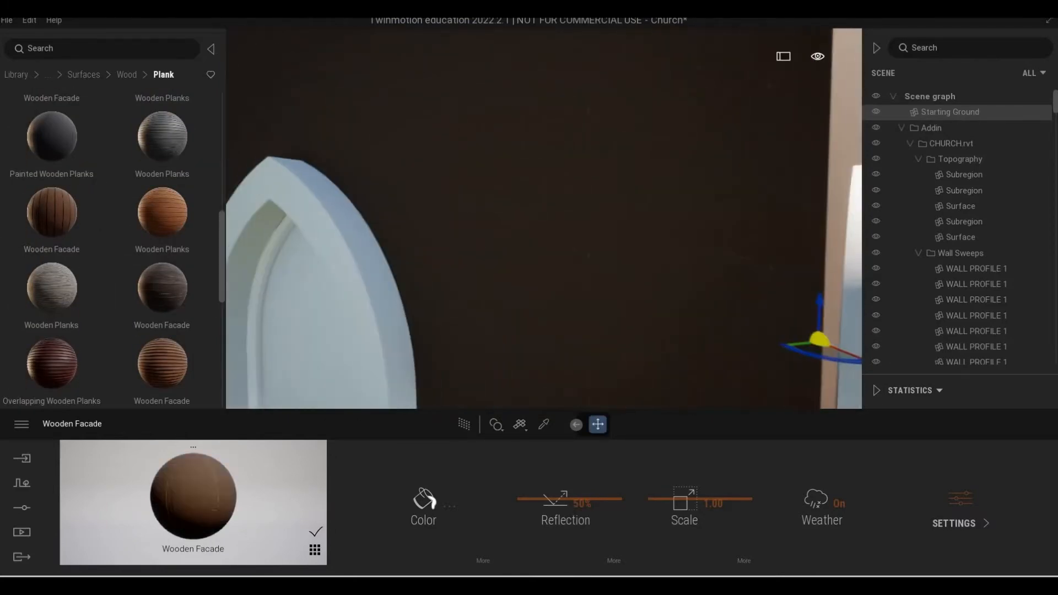
scroll(568, 242, "down", 6)
right_click_drag(568, 243, 573, 204)
scroll(601, 223, "down", 4)
scroll(541, 215, "up", 4)
scroll(540, 215, "down", 3)
key("w")
key("a")
scroll(82, 289, "down", 3)
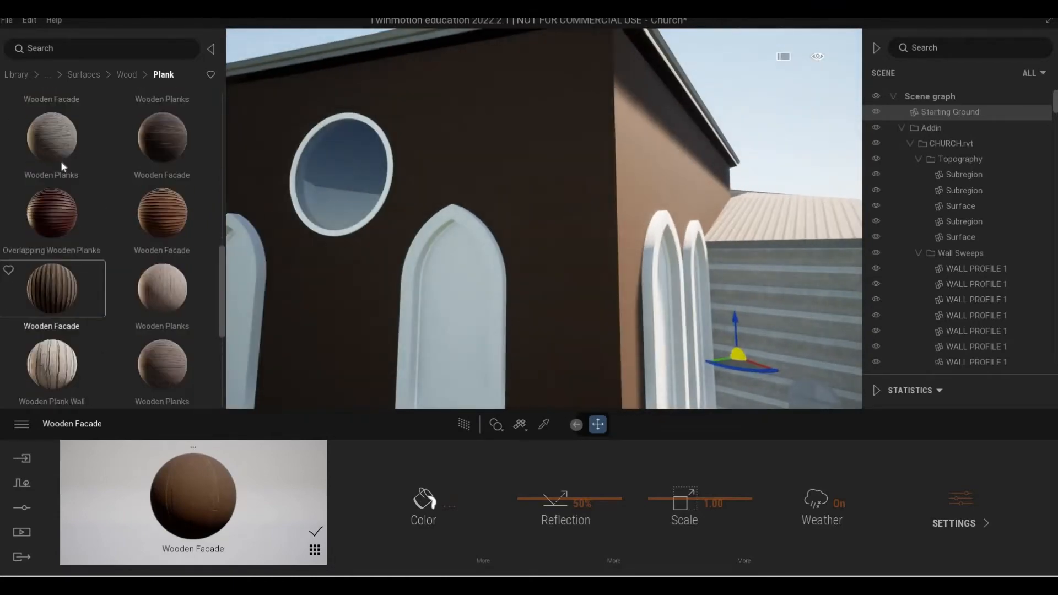
Apply Overlapping Wooden Planks to the tower walls and set the material scale to 2.58.
left_click_drag(61, 161, 574, 172)
scroll(618, 257, "up", 4)
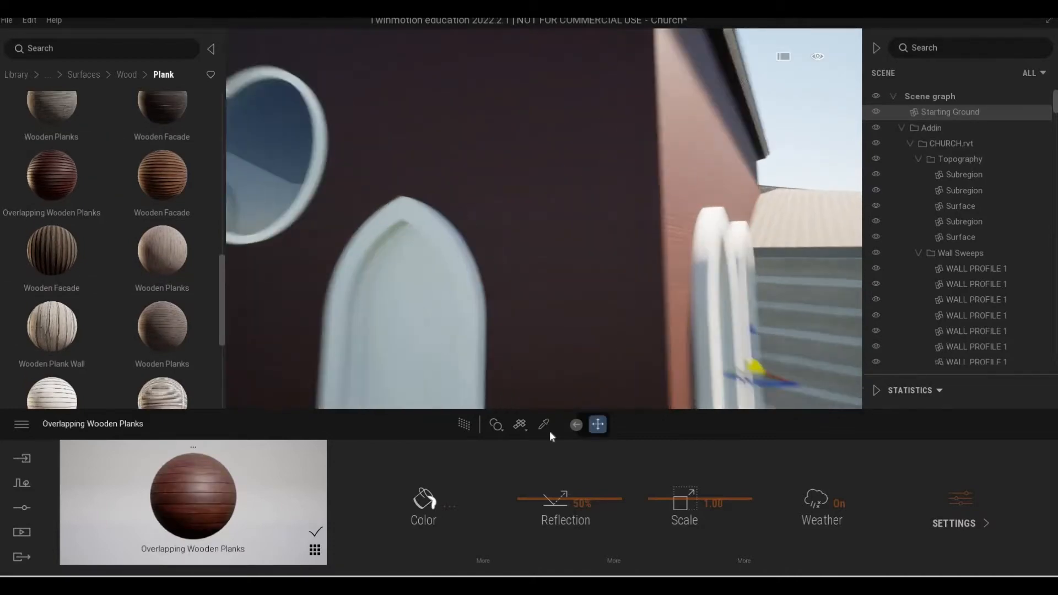
left_click_drag(662, 492, 660, 485)
scroll(621, 352, "down", 4)
scroll(621, 353, "down", 4)
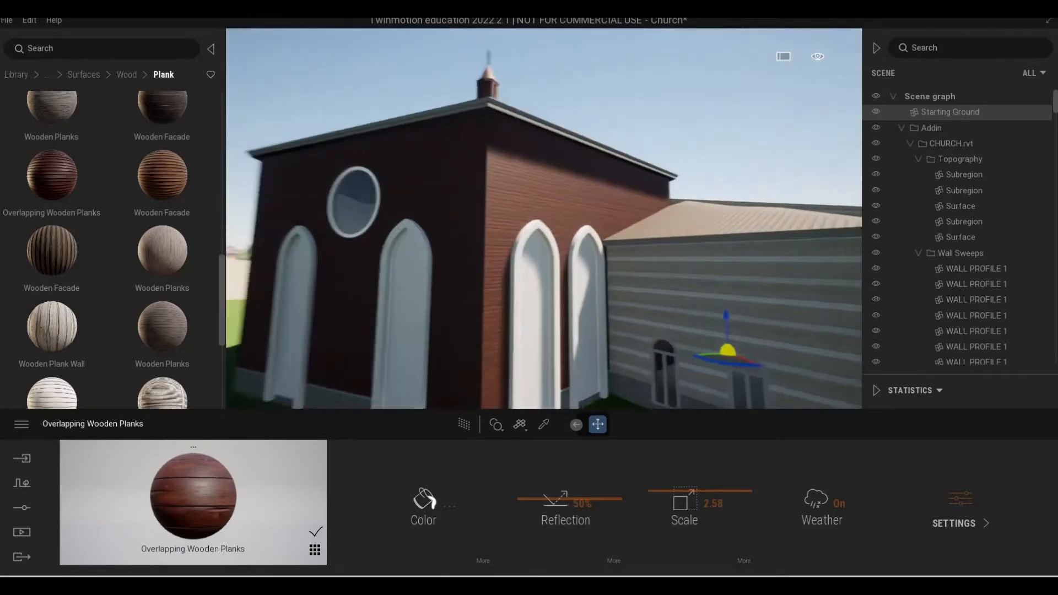
middle_click_drag(620, 353, 307, 307, "shift")
Look through the remaining Megascans wood planks and the Castle stone surfaces for a tower wall finish.
scroll(557, 351, "down", 2)
scroll(58, 299, "down", 1)
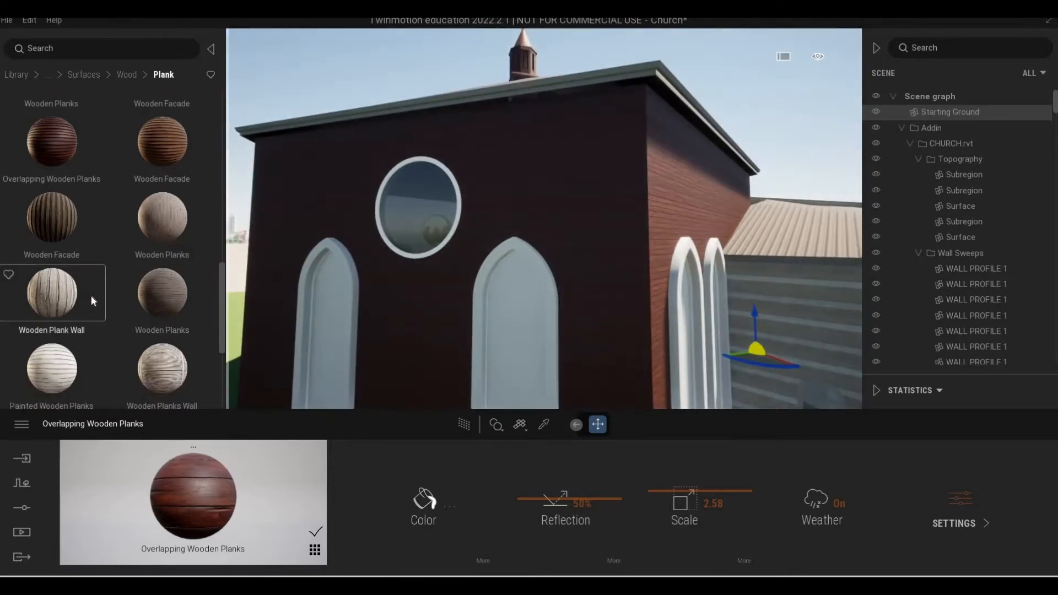
scroll(42, 194, "down", 3)
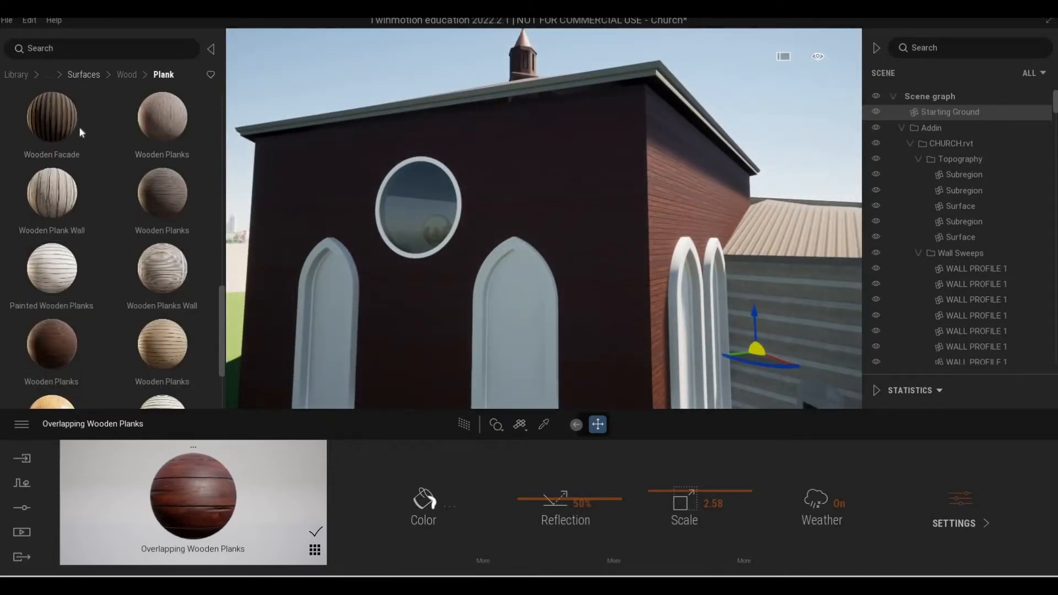
left_click(84, 75)
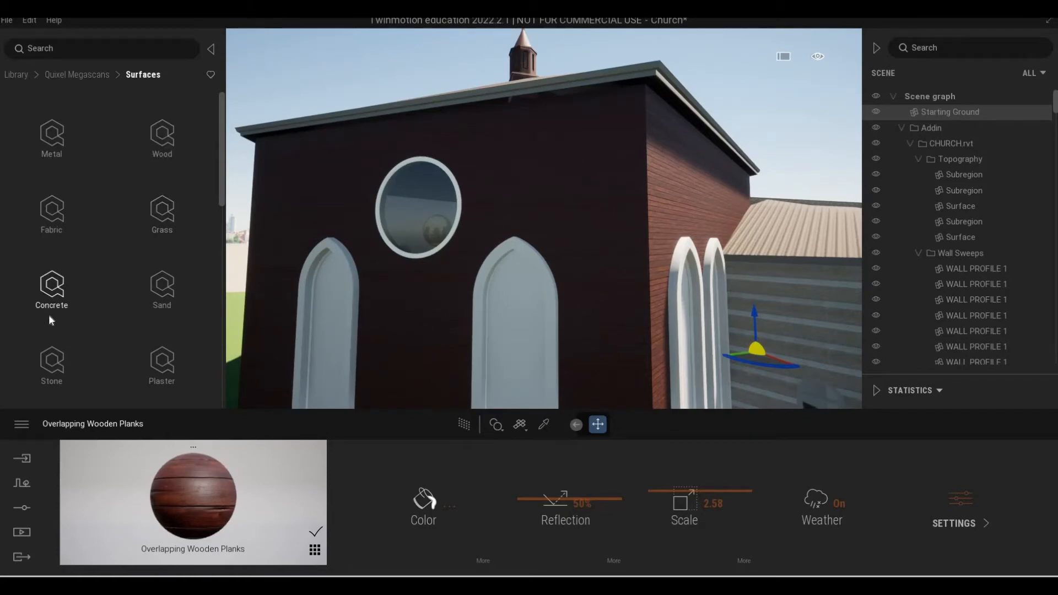
scroll(49, 325, "down", 1)
left_click(127, 334)
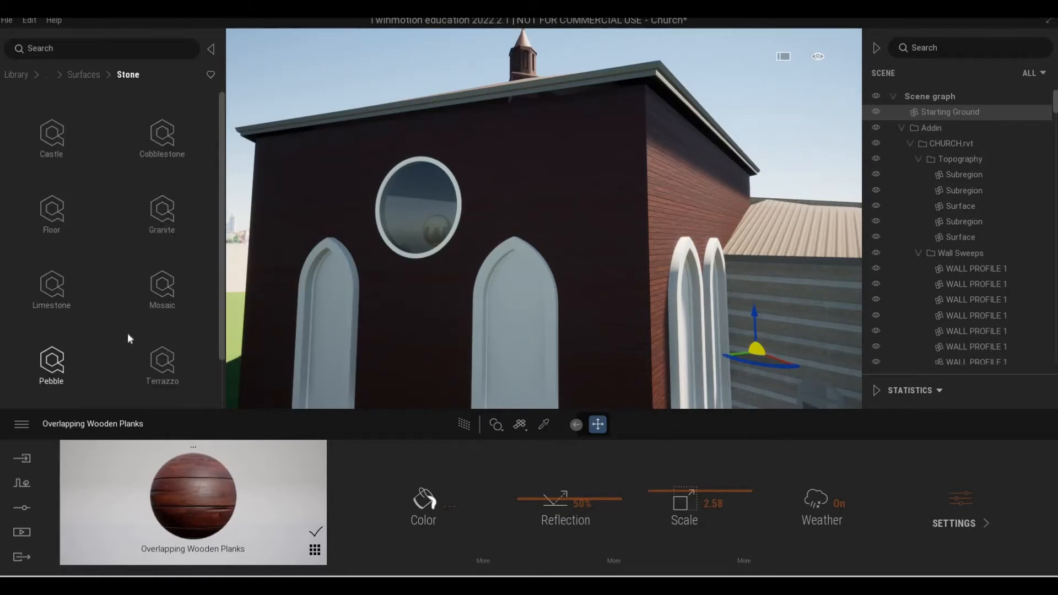
left_click(55, 137)
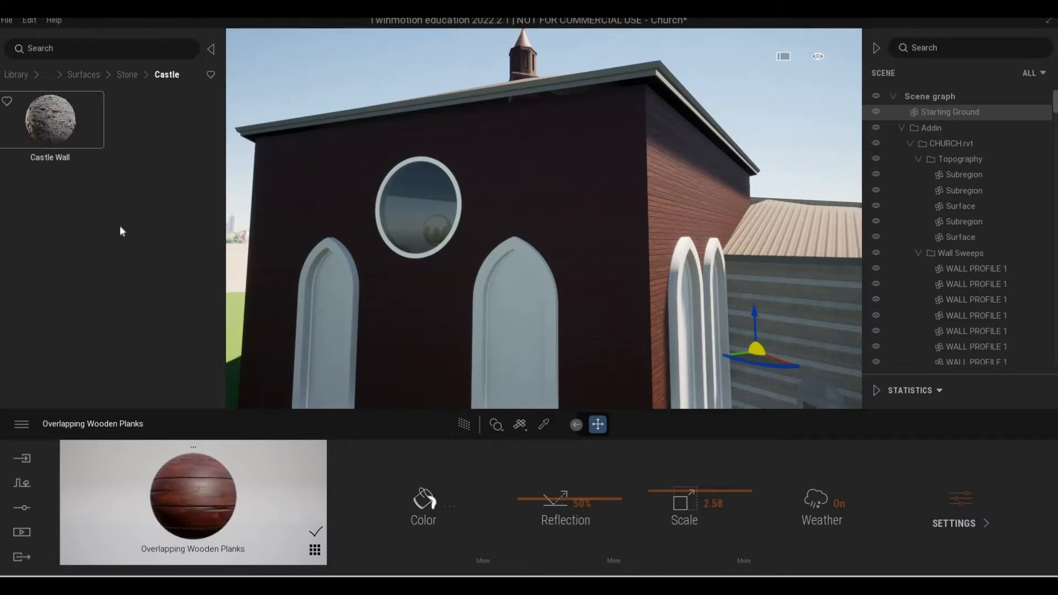
scroll(105, 298, "down", 5)
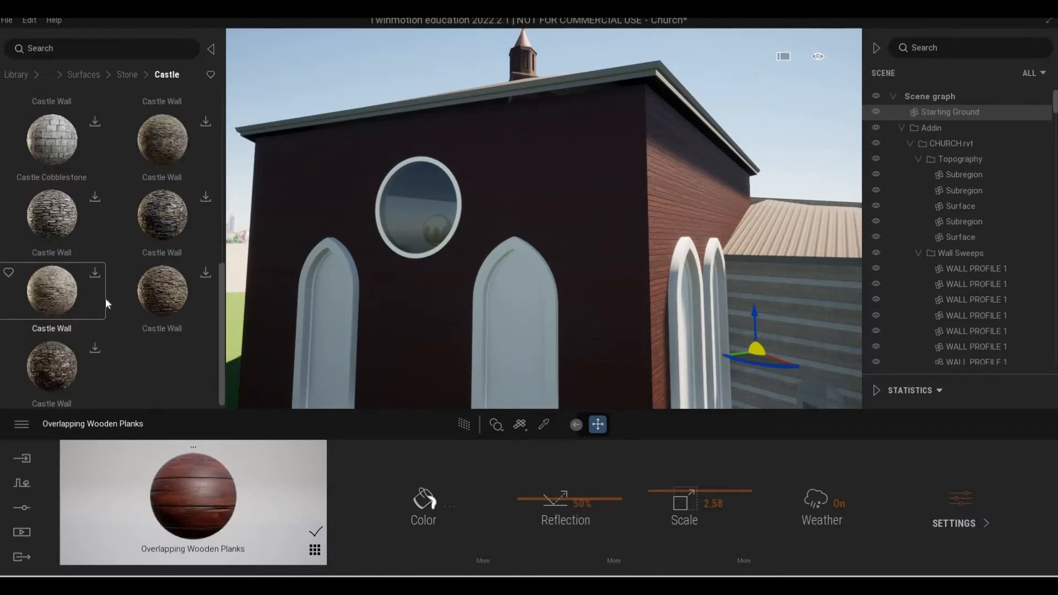
scroll(92, 299, "up", 5)
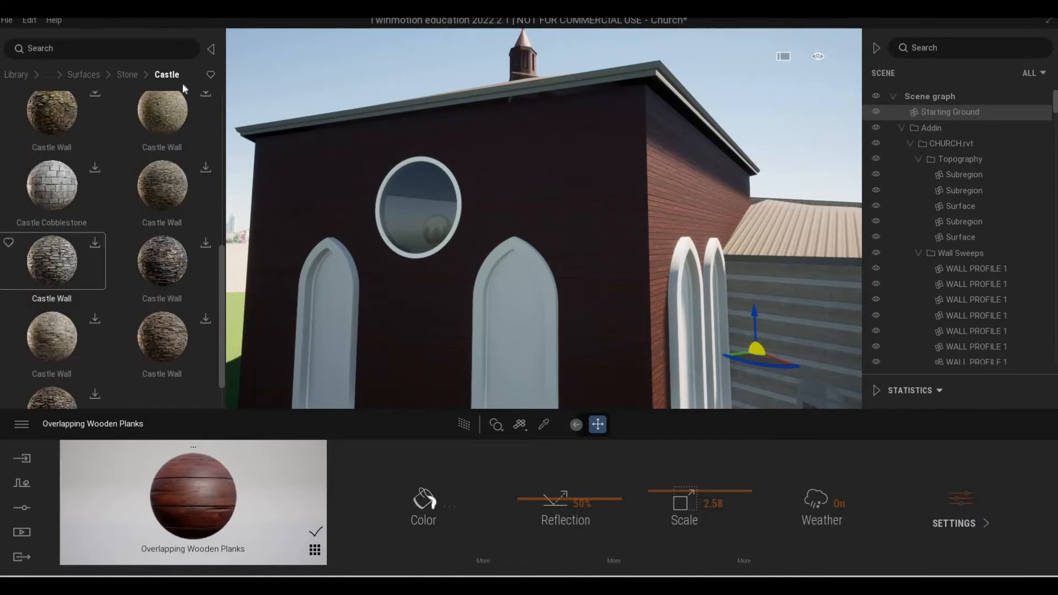
Examine the Terrazzo and Wall materials in the Megascans stone surfaces.
left_click(131, 74)
scroll(99, 238, "down", 1)
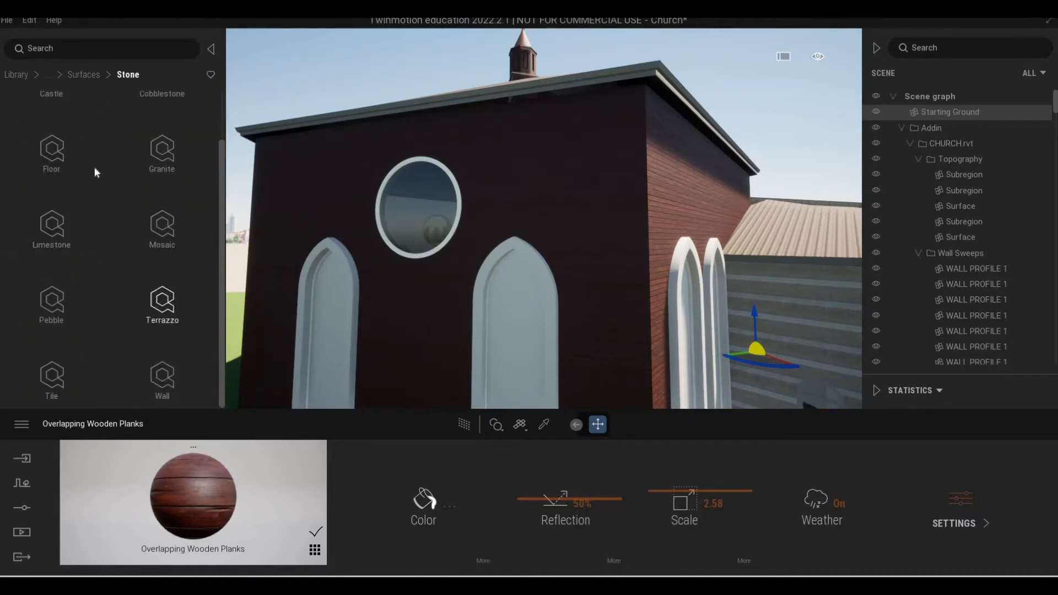
left_click(118, 77)
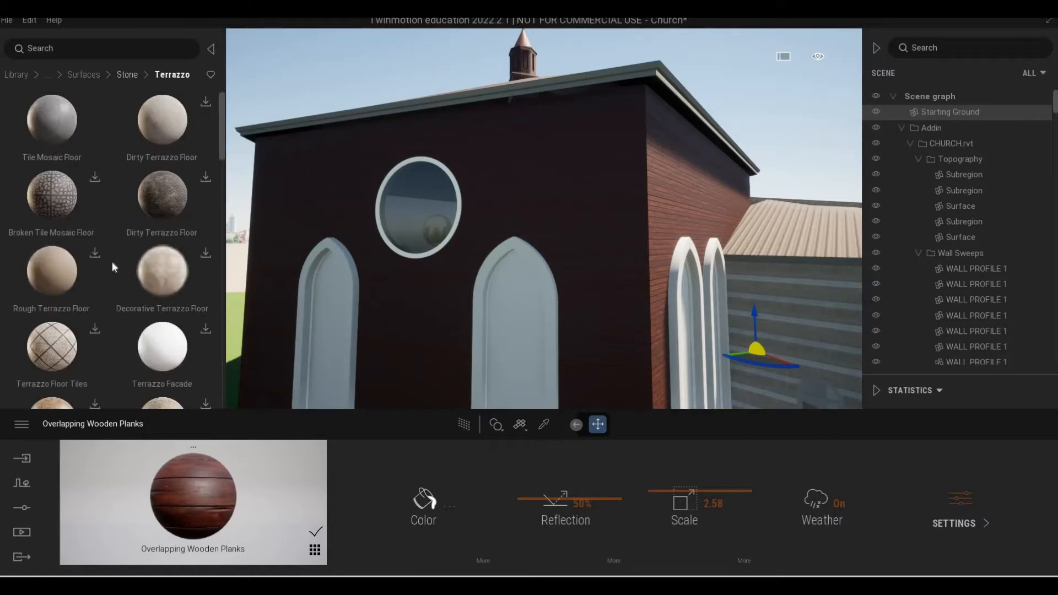
scroll(182, 357, "down", 2)
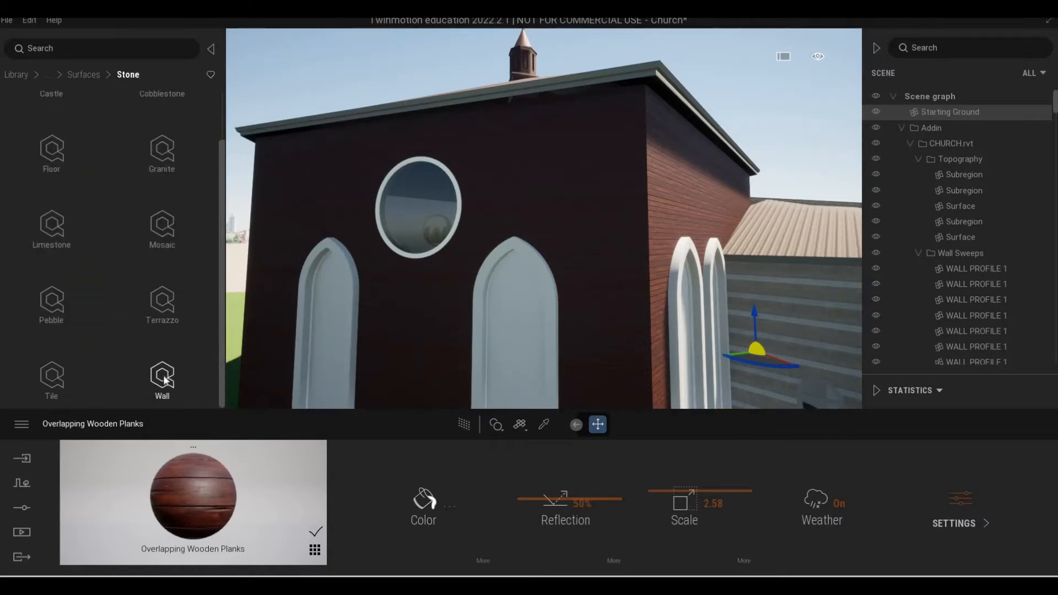
left_click(163, 377)
scroll(135, 260, "down", 1)
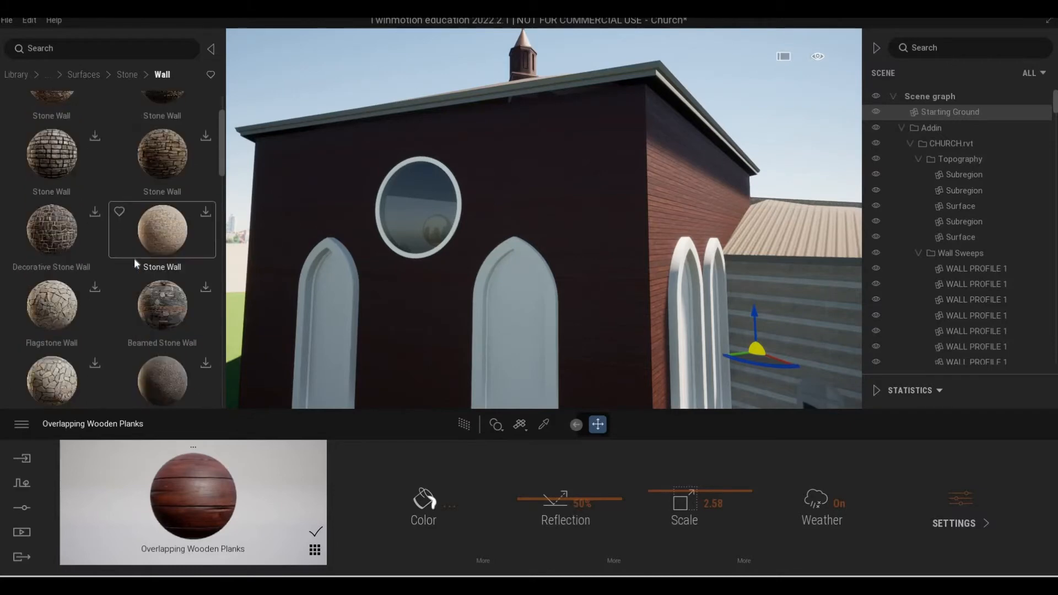
scroll(133, 259, "down", 5)
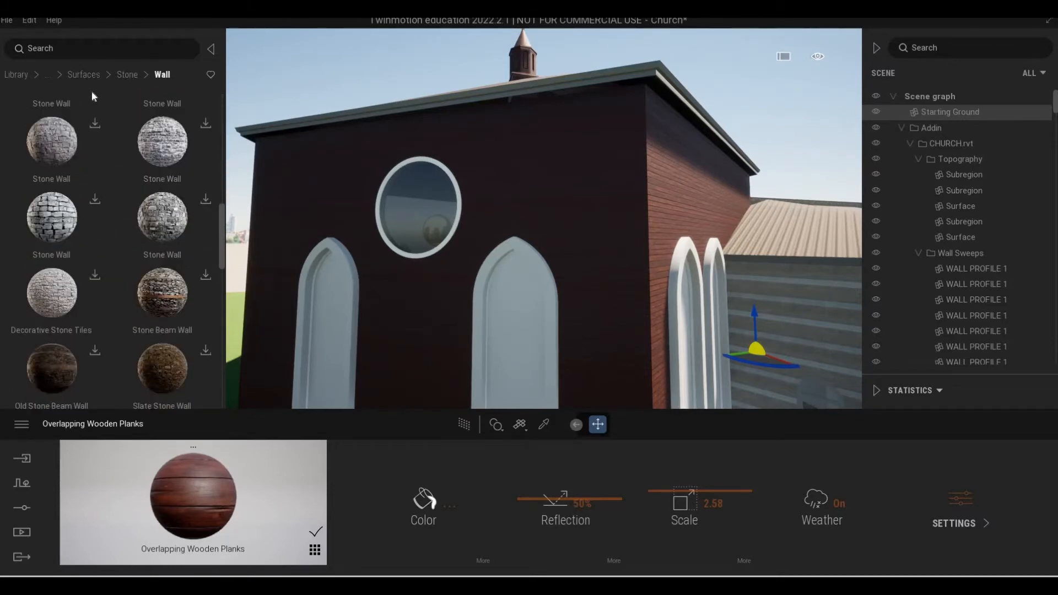
Examine the Granite materials in the Megascans stone surfaces.
left_click(97, 74)
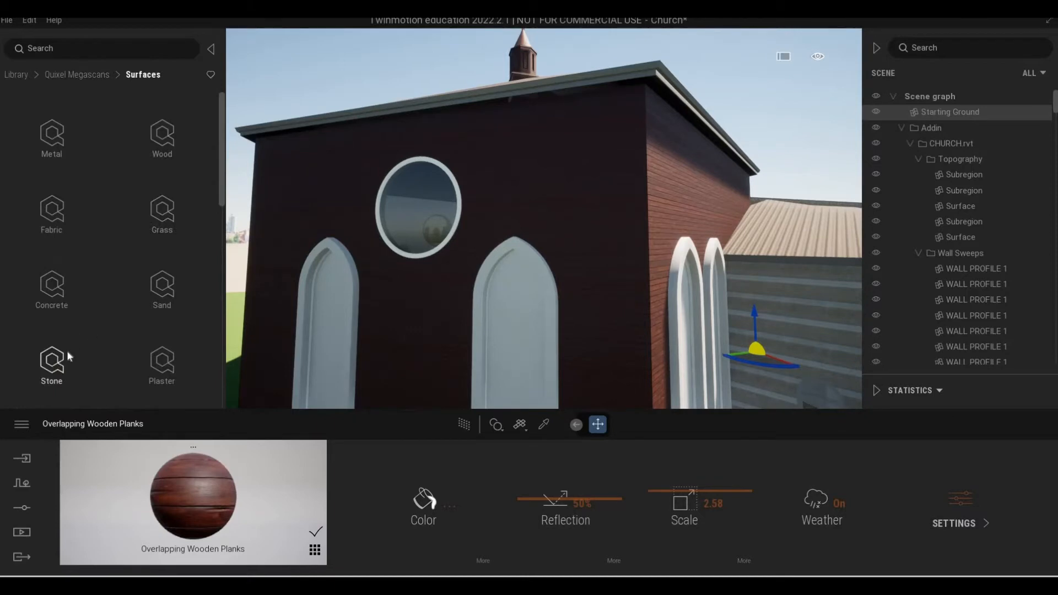
left_click(69, 357)
scroll(104, 338, "down", 1)
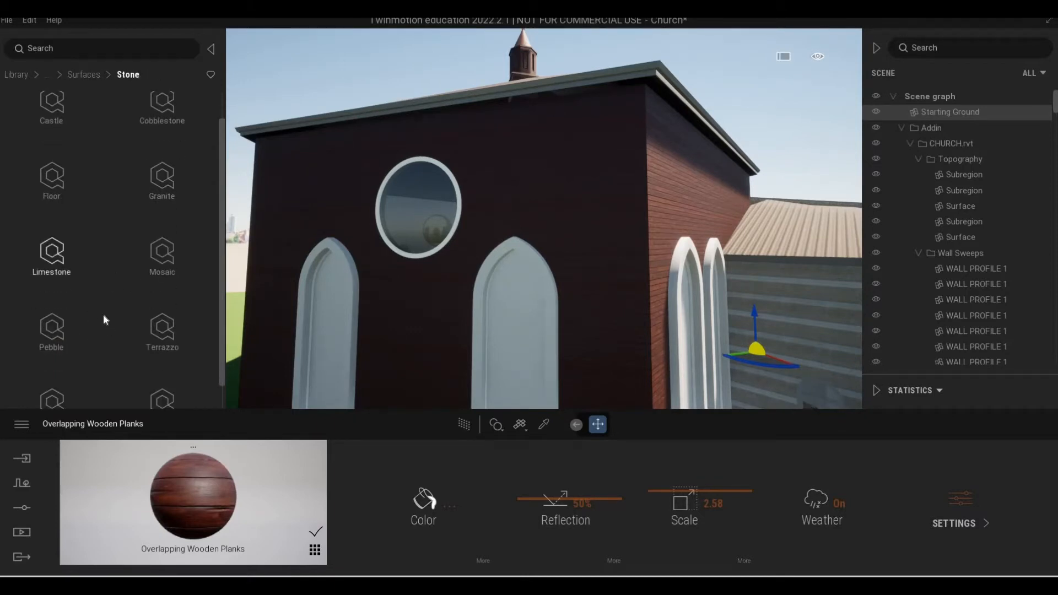
left_click(162, 177)
scroll(127, 259, "down", 5)
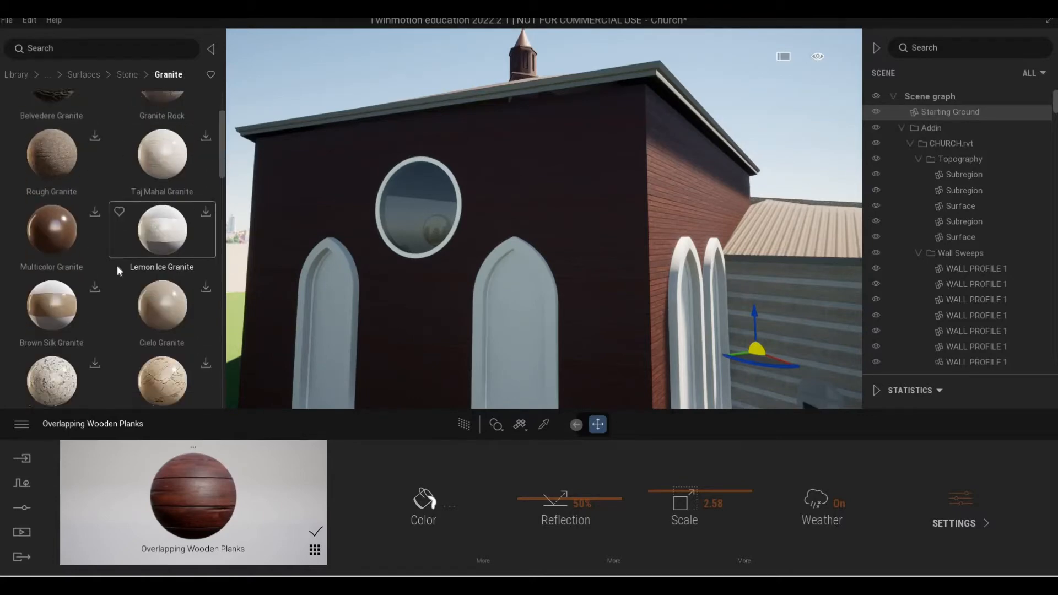
scroll(114, 266, "down", 4)
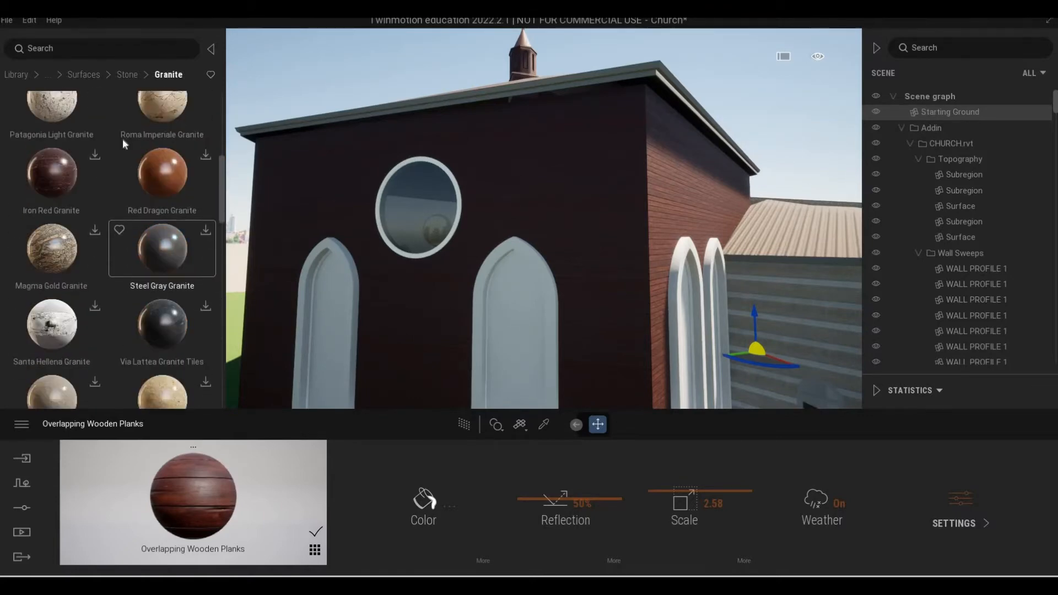
left_click(127, 74)
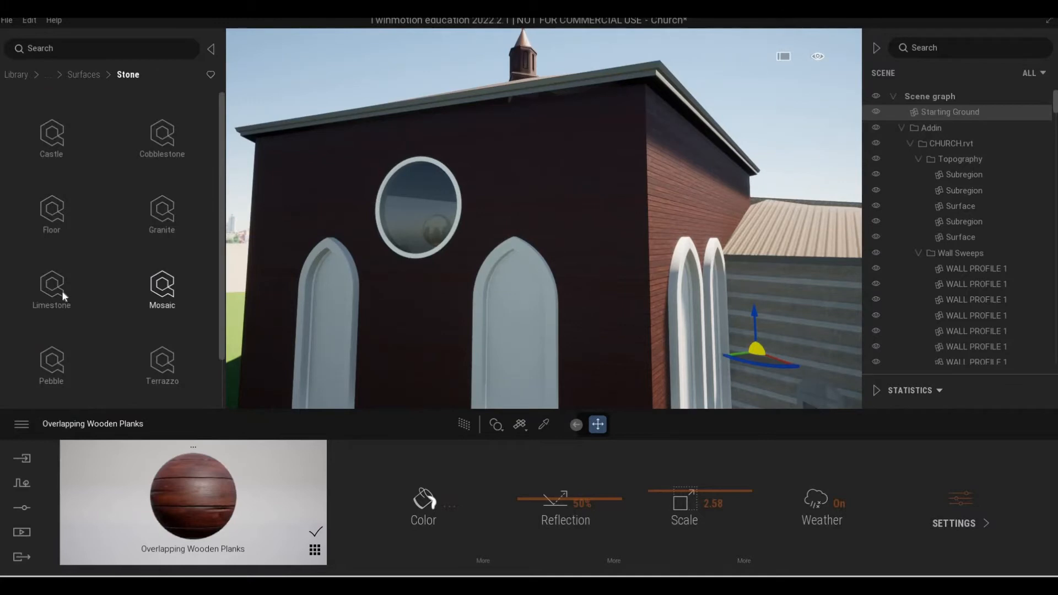
Examine the Limestone and Pebble stone materials and the remaining Megascans surface categories.
left_click(60, 290)
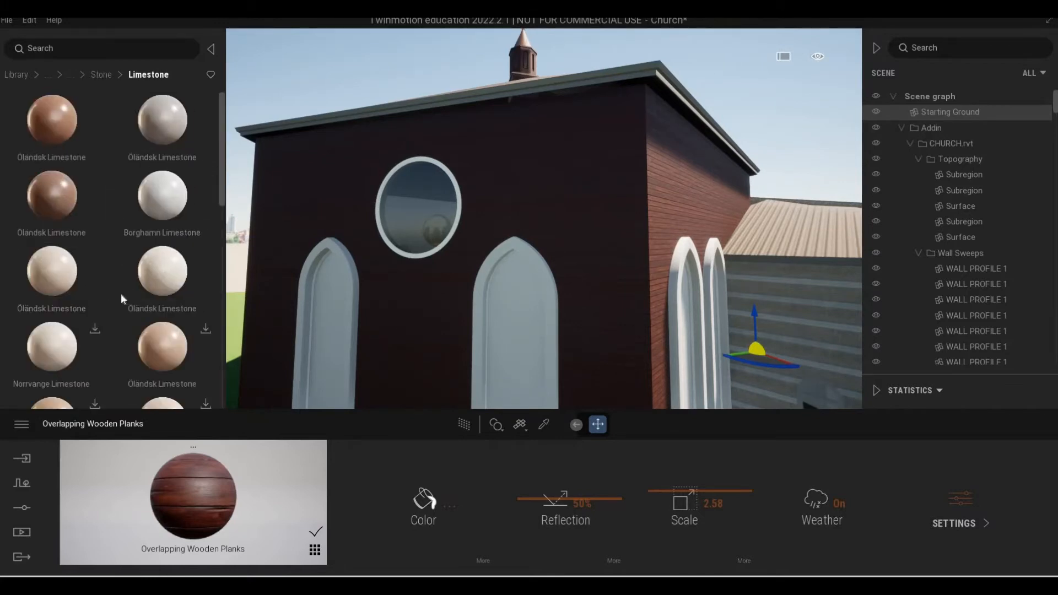
left_click(101, 74)
left_click(73, 315)
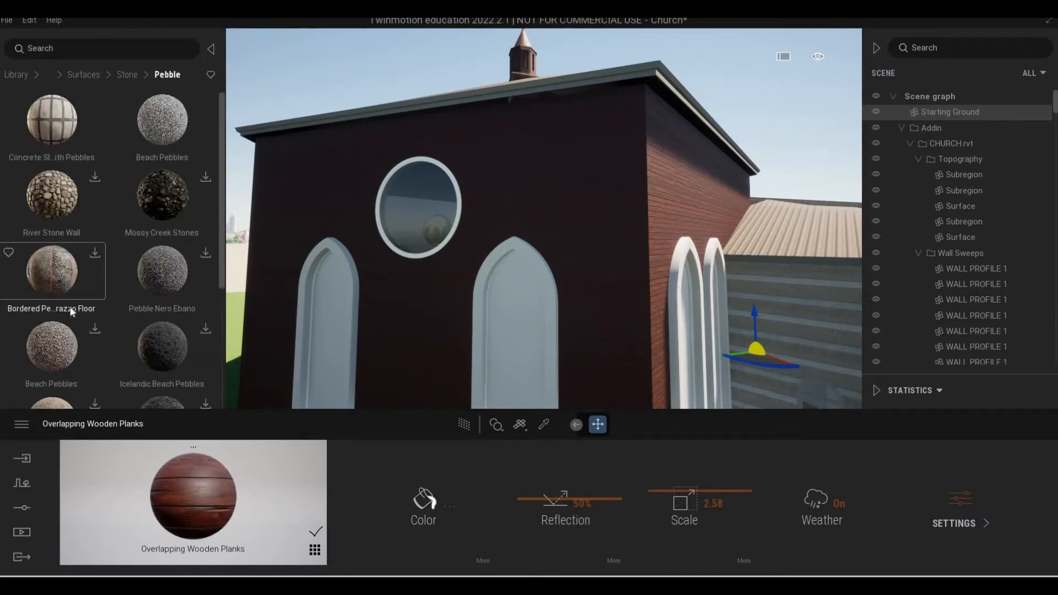
scroll(71, 308, "down", 4)
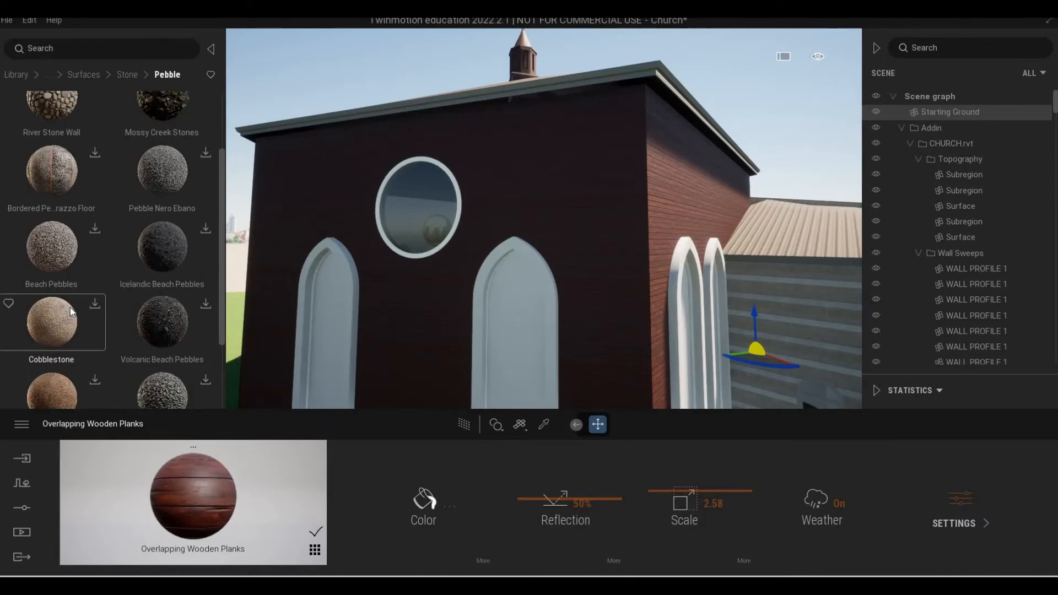
left_click(84, 75)
scroll(80, 293, "down", 6)
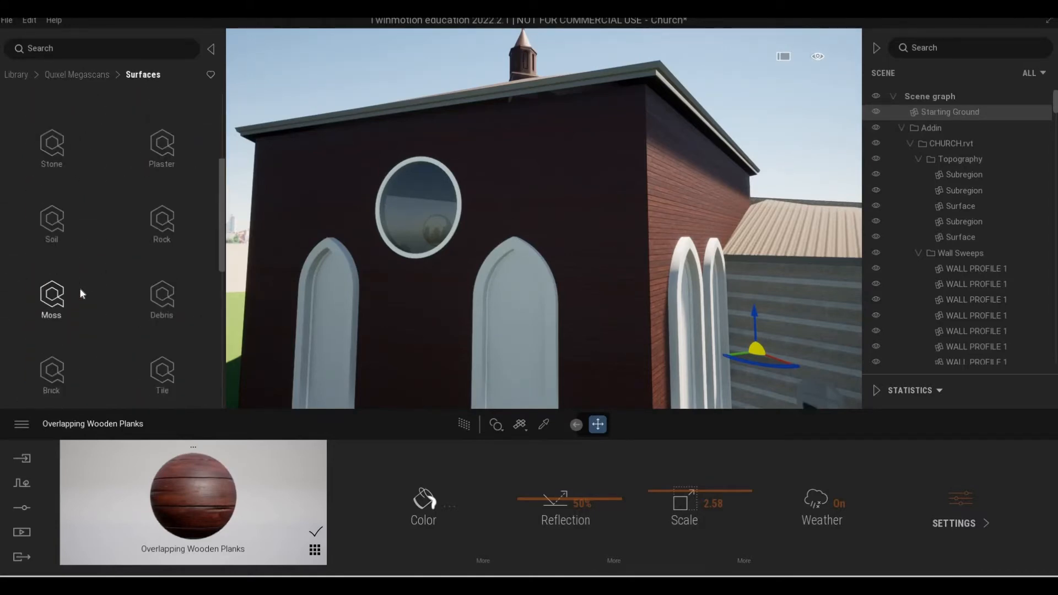
scroll(81, 293, "down", 5)
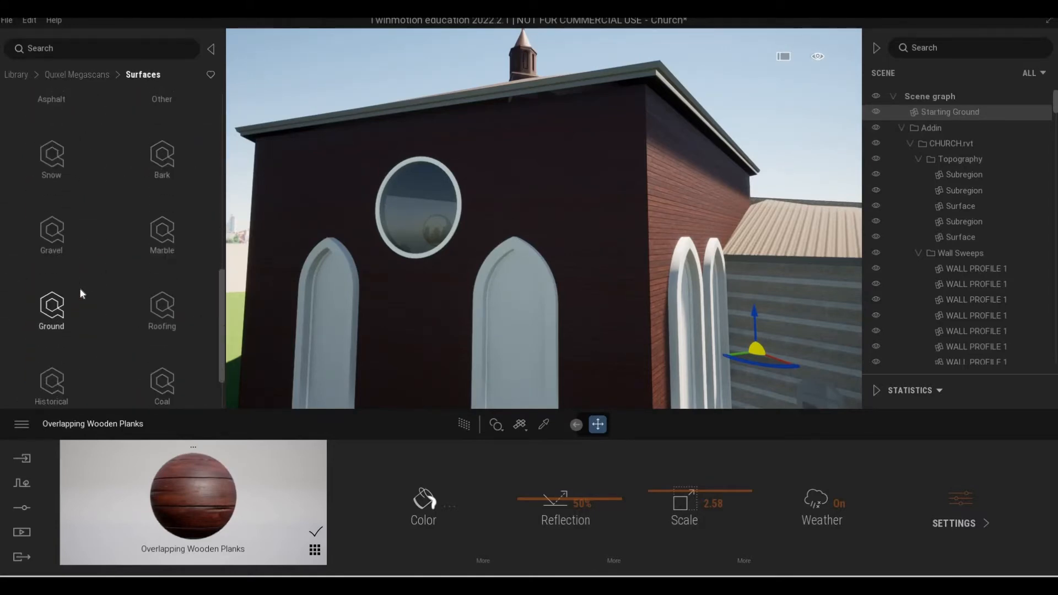
scroll(81, 293, "down", 1)
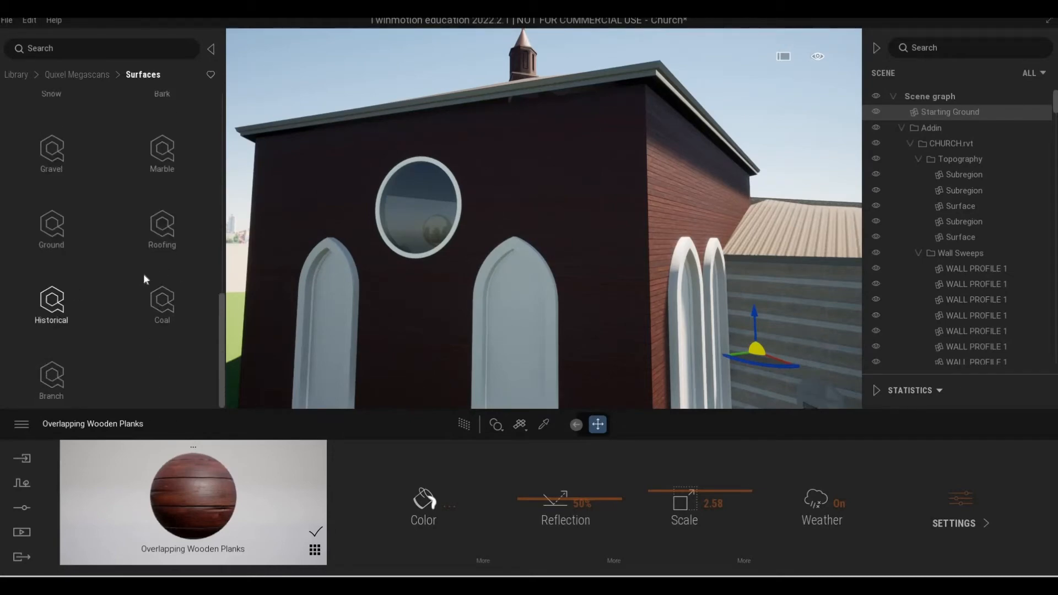
Apply Stone 03 from the standard library's Stones materials to the tower walls.
left_click(72, 76)
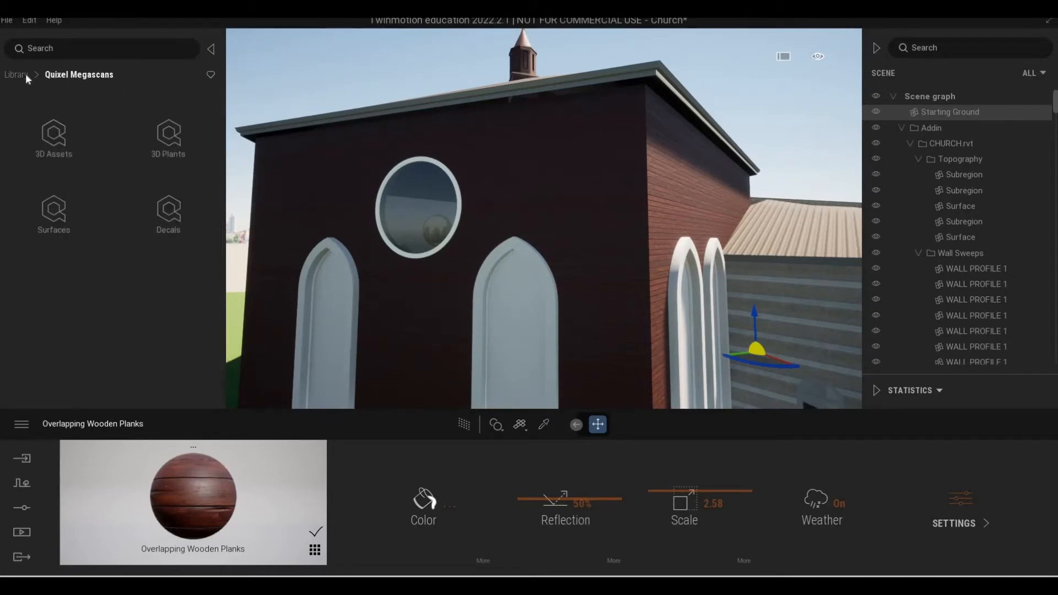
left_click(26, 74)
left_click(35, 128)
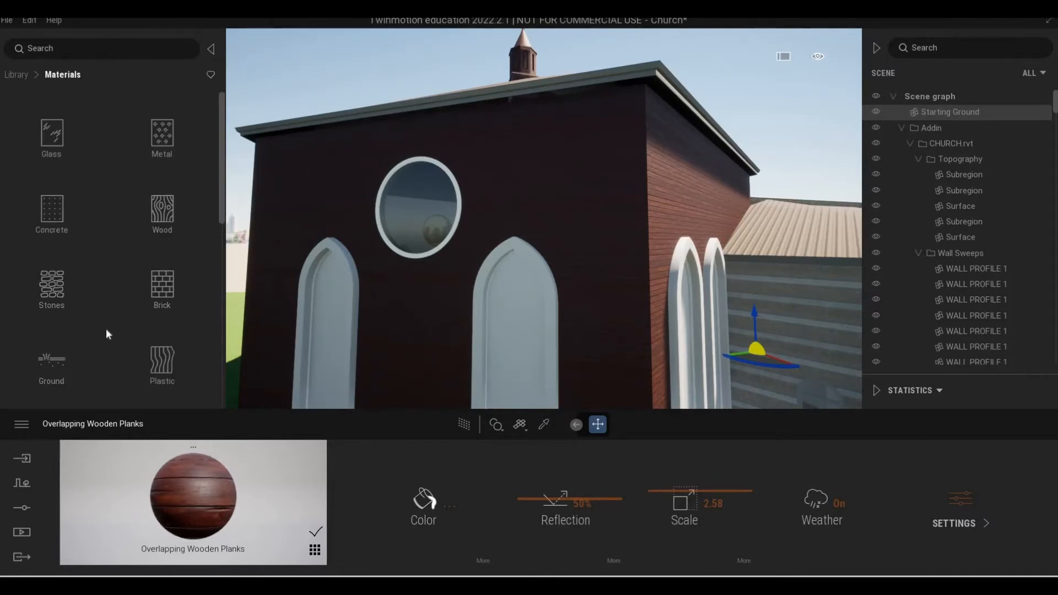
scroll(67, 237, "down", 1)
left_click(77, 229)
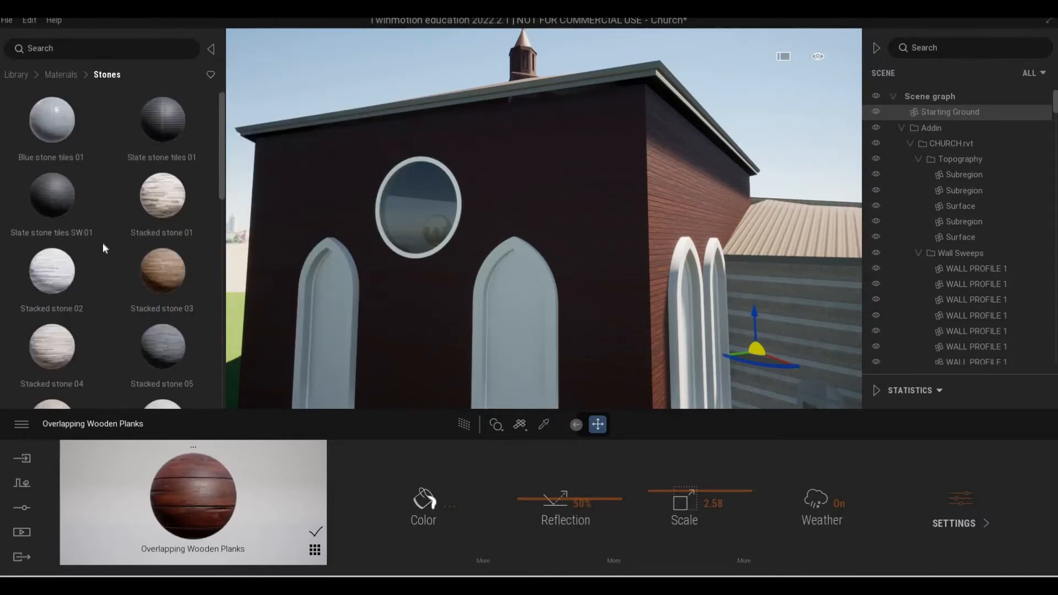
scroll(104, 248, "down", 4)
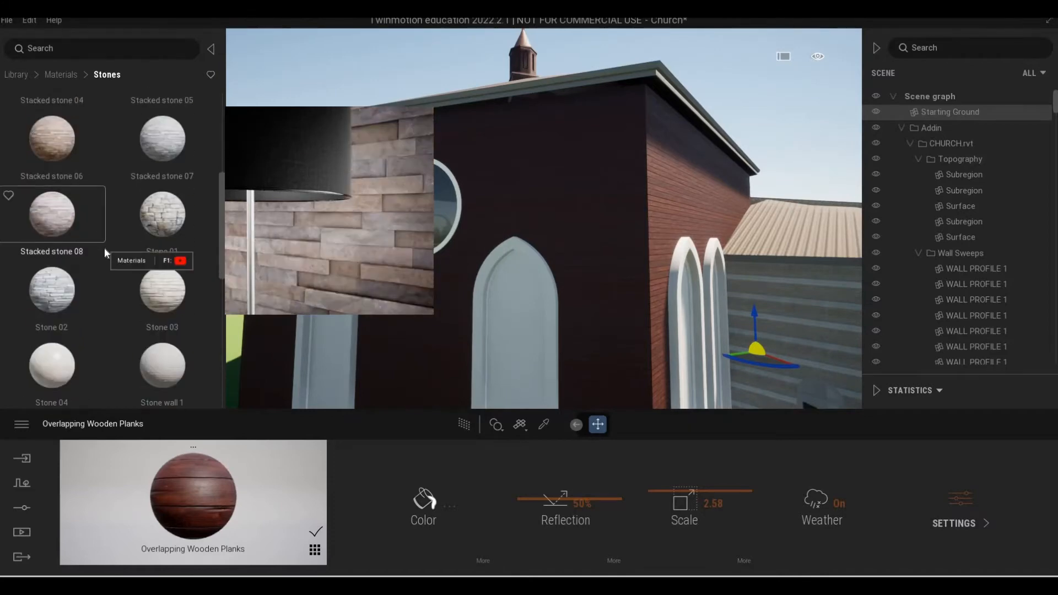
scroll(104, 247, "down", 1)
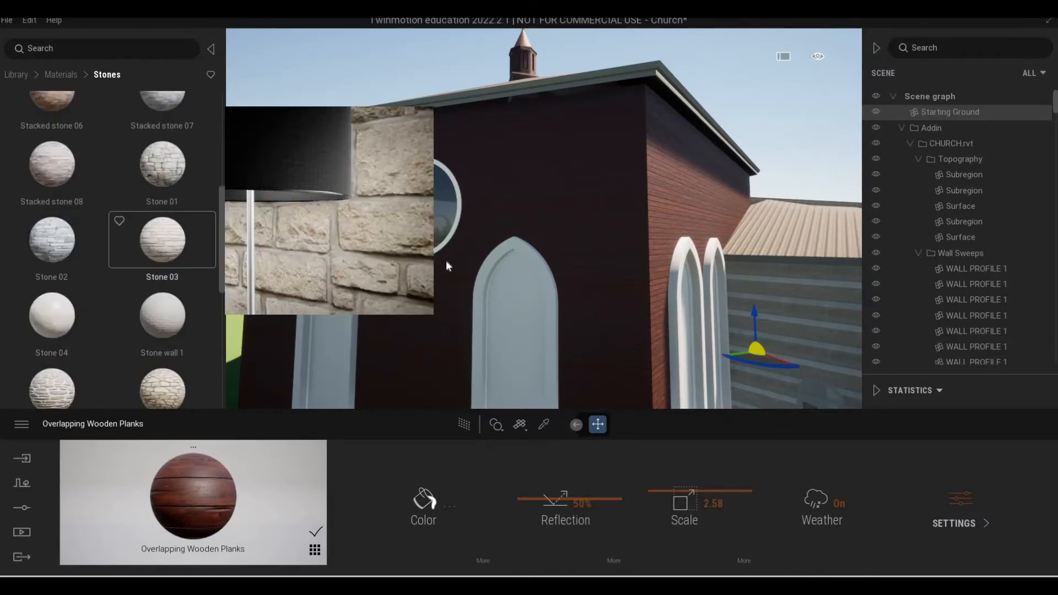
left_click_drag(446, 262, 614, 288)
Inspect the Stone 03 texture on the tower walls around the corner and down near the stone base.
key("d")
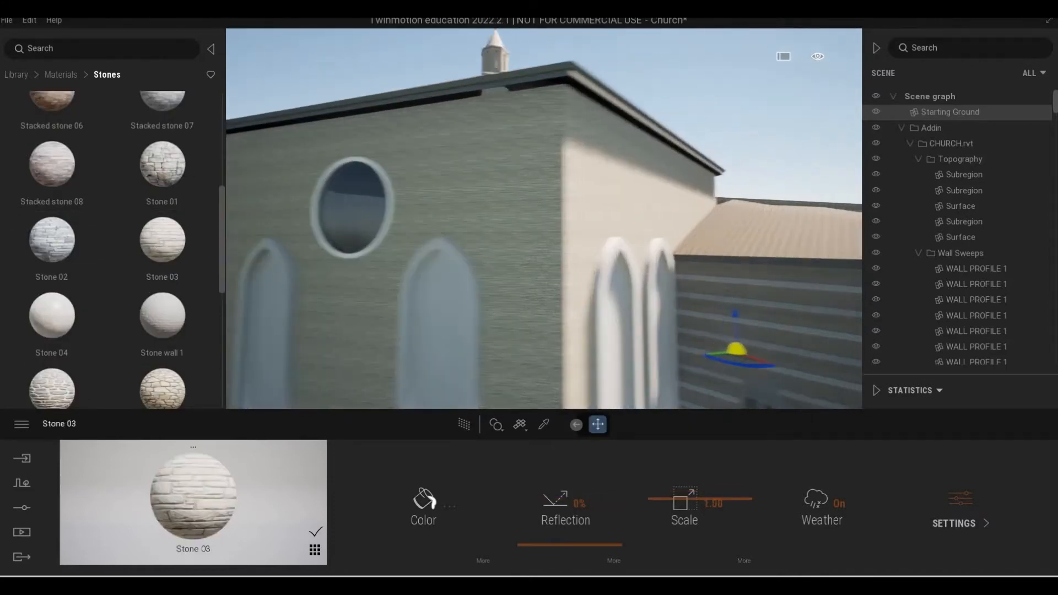
key("w")
key("s")
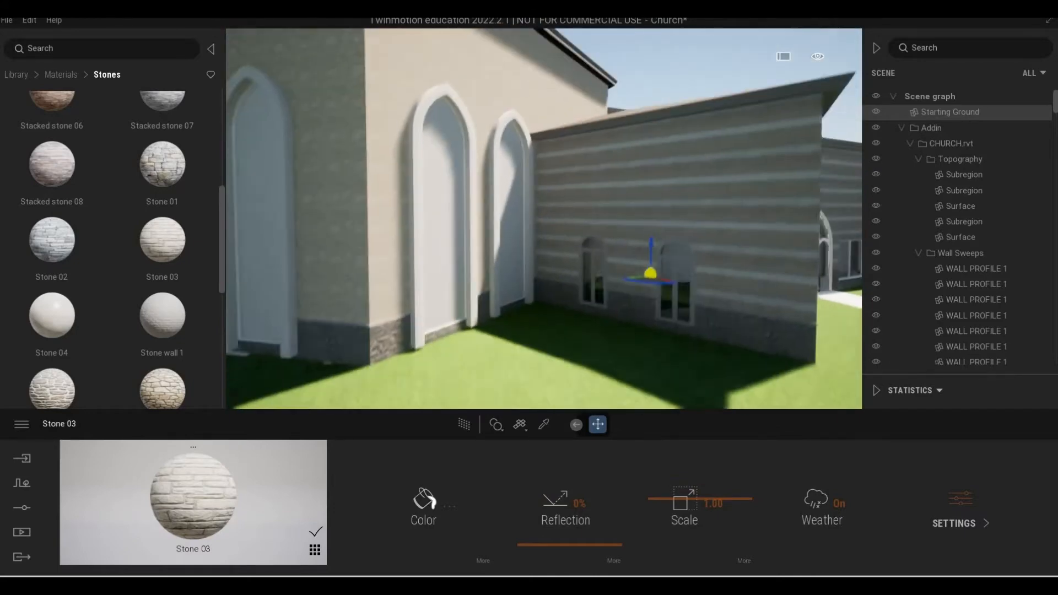
right_click_drag(614, 288, 617, 299)
key("a")
key("d")
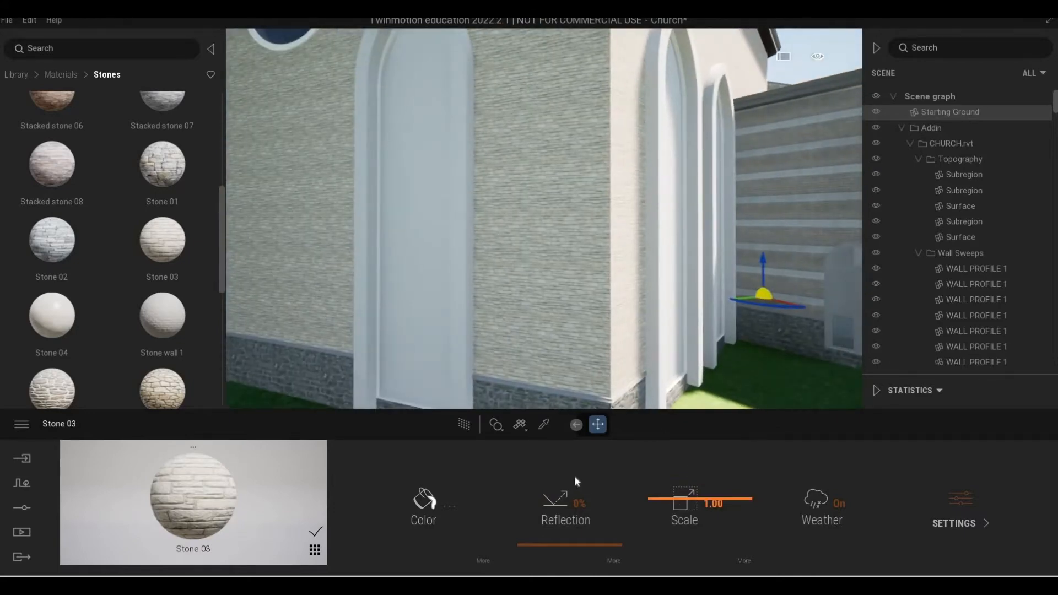
Tint the Stone 03 material light grey (C5C5C5) and set its scale to 1.39.
mouse_move(98, 284)
scroll(97, 286, "down", 4)
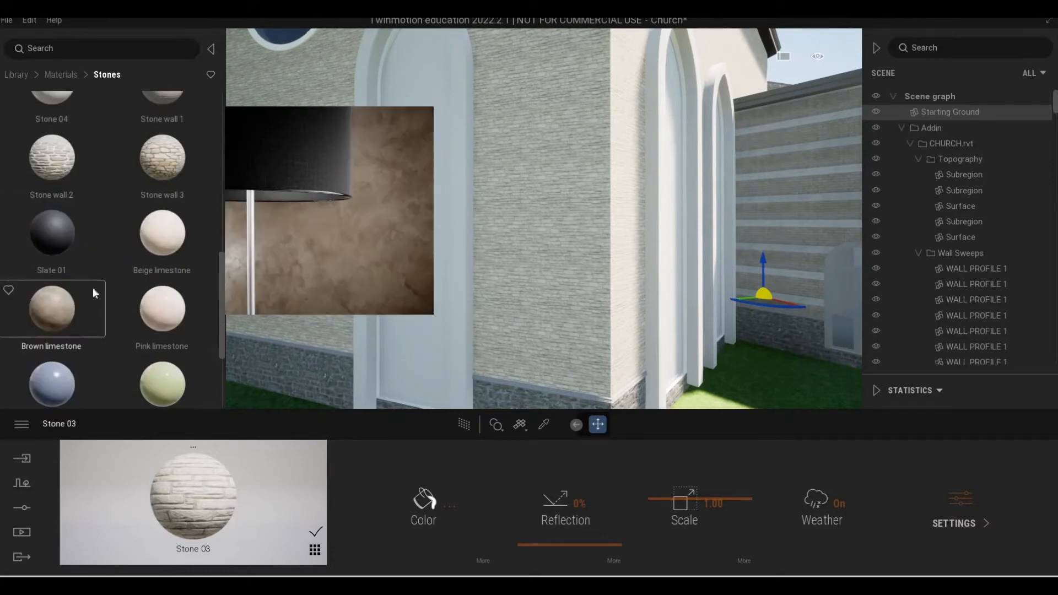
scroll(101, 289, "up", 4)
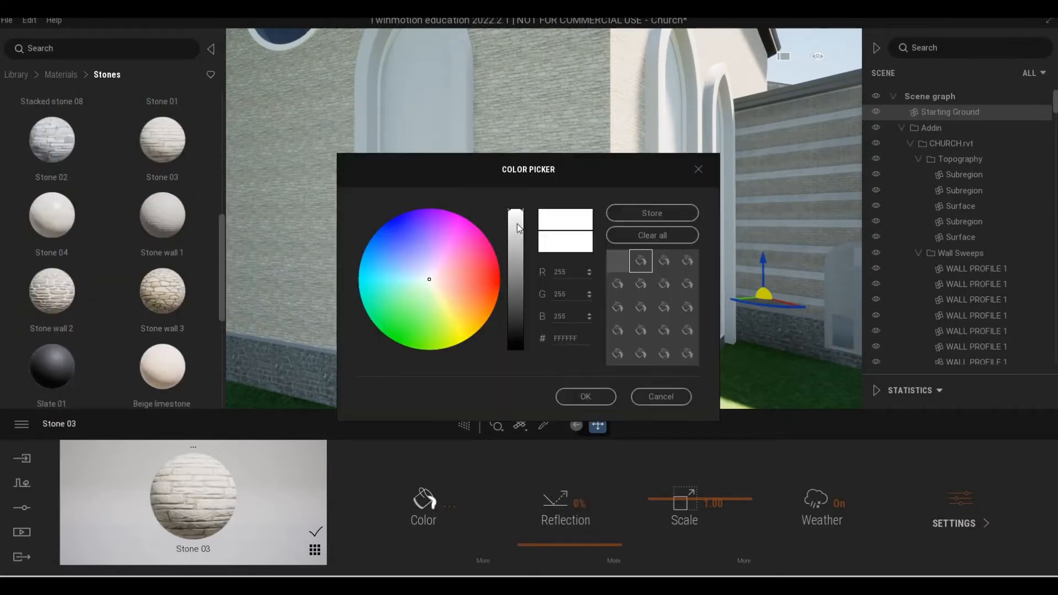
left_click(514, 237)
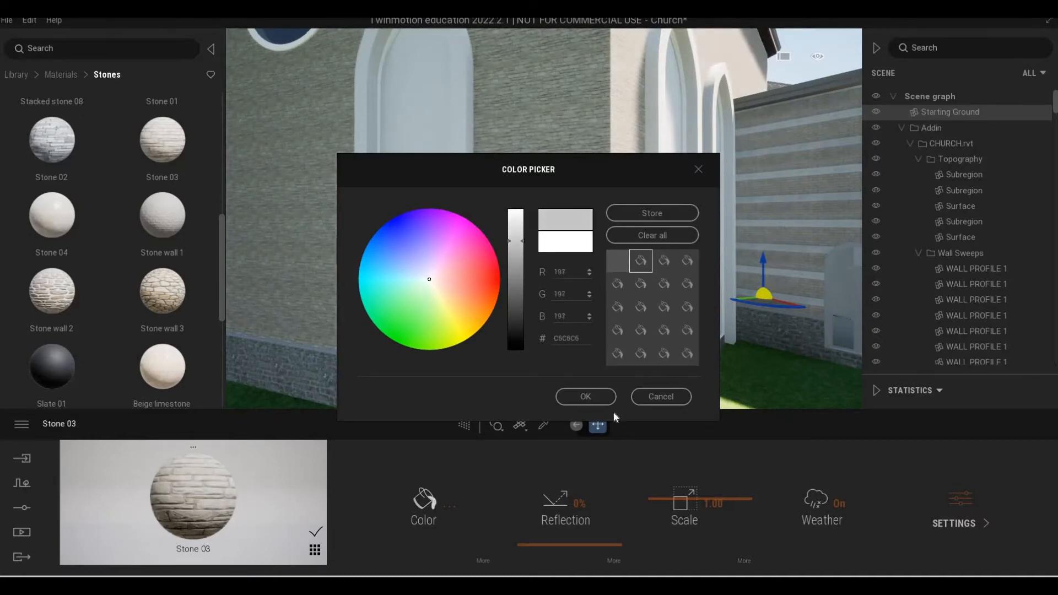
left_click_drag(663, 495, 662, 492)
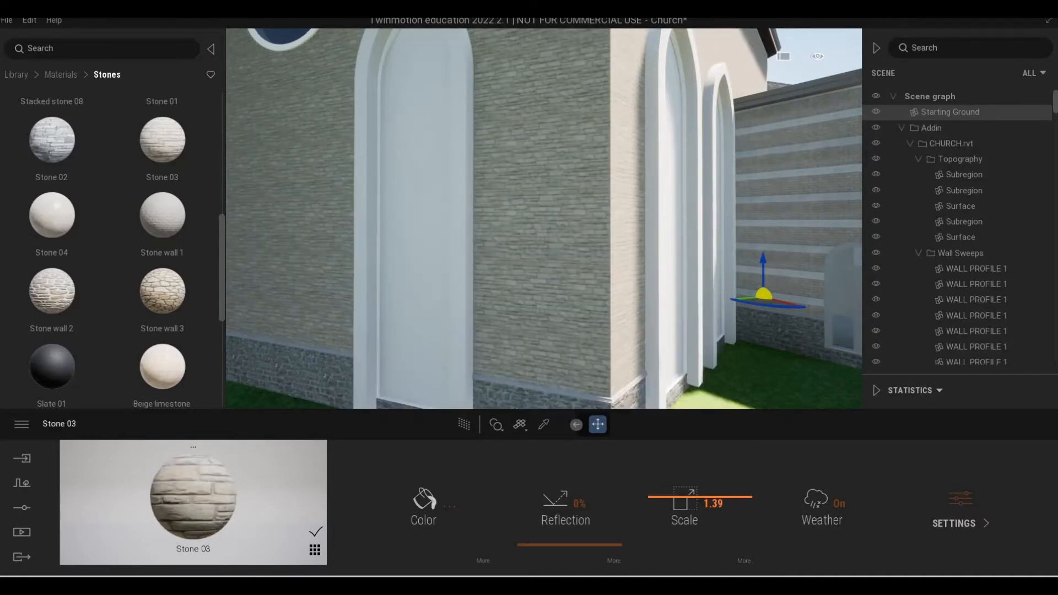
Inspect the Stone 03 finish on the tower walls from a wider viewpoint.
key("s")
right_click_drag(545, 218, 585, 215)
key("w")
key("w")
key("s")
key("s")
right_click_drag(556, 271, 513, 269)
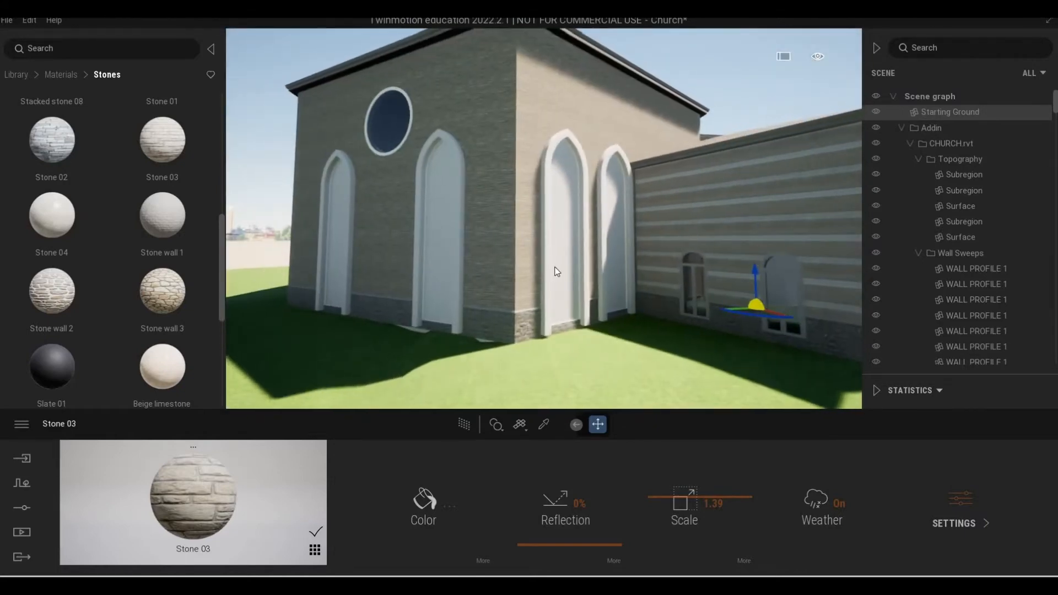
Try the Stacked stone 05 material on the tower walls with its scale set to 4.54.
scroll(81, 259, "up", 3)
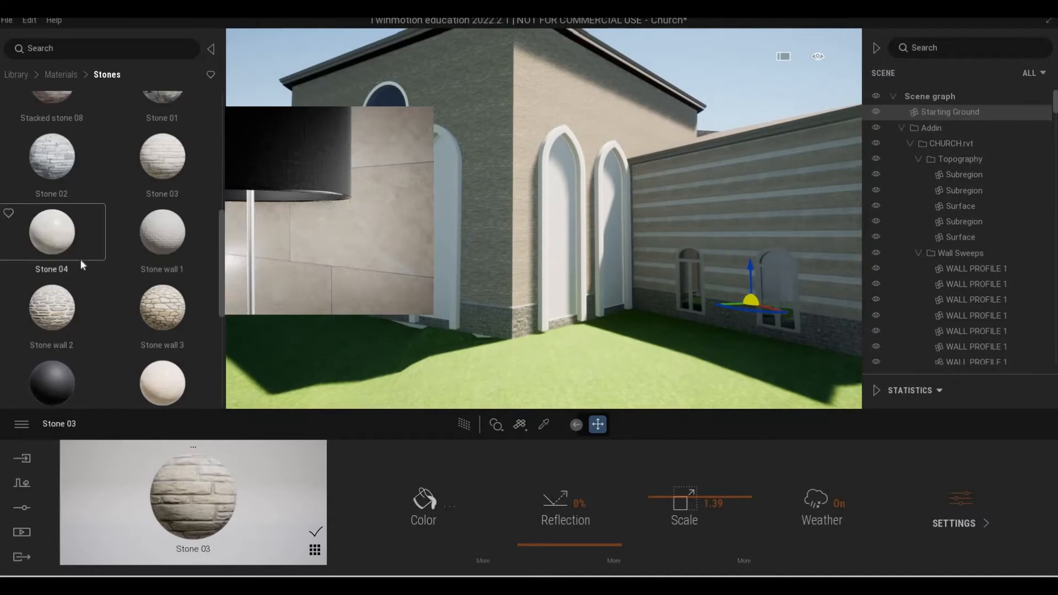
scroll(168, 202, "up", 2)
left_click_drag(476, 197, 475, 196)
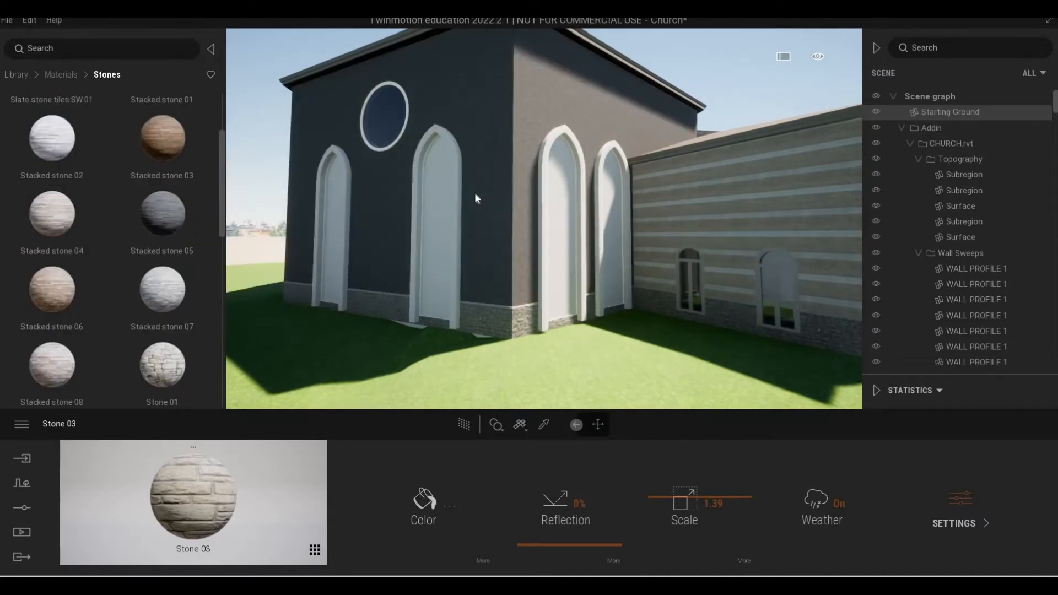
left_click_drag(665, 487, 664, 470)
scroll(536, 351, "up", 4)
scroll(535, 350, "up", 3)
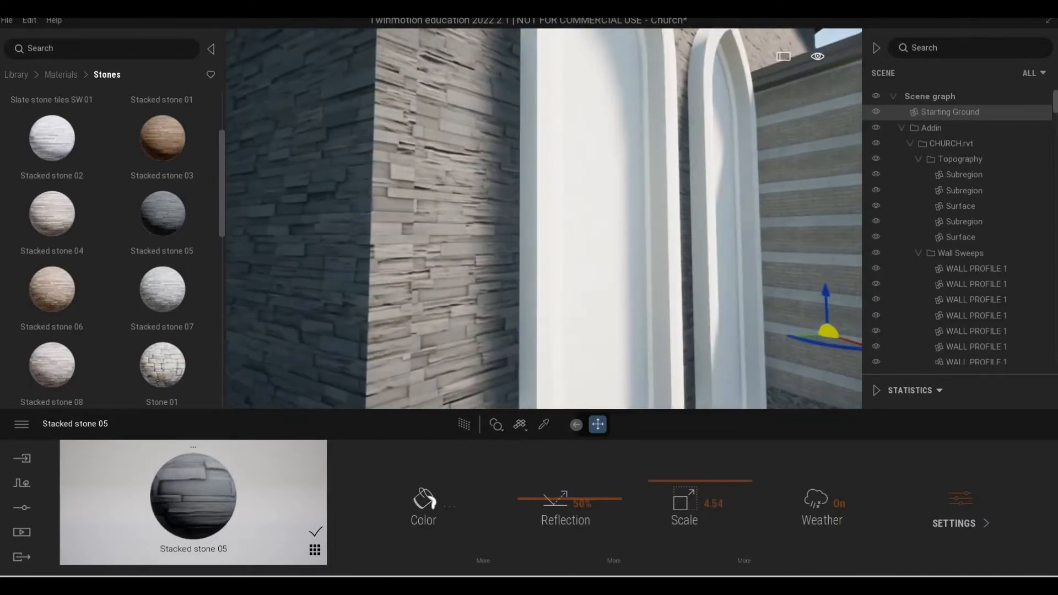
Undo the Stacked stone 05 scale change and its assignment to the tower walls after viewing it around the corner.
scroll(535, 350, "down", 5)
key("s")
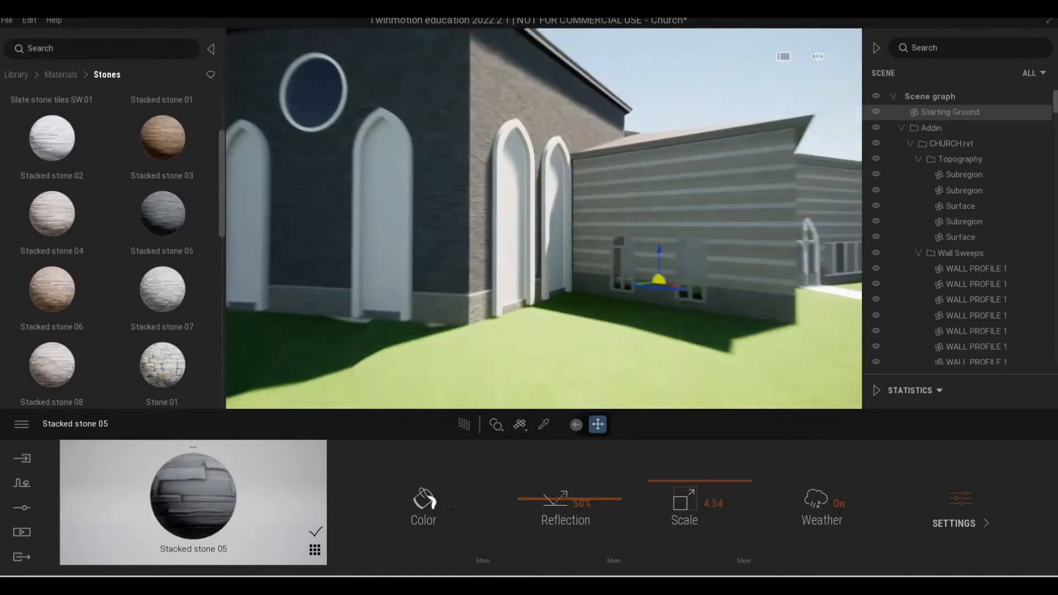
mouse_move(536, 351)
right_mouse_down()
mouse_move(463, 339)
mouse_move(562, 343)
mouse_move(535, 349)
right_mouse_up()
key("w")
key("s")
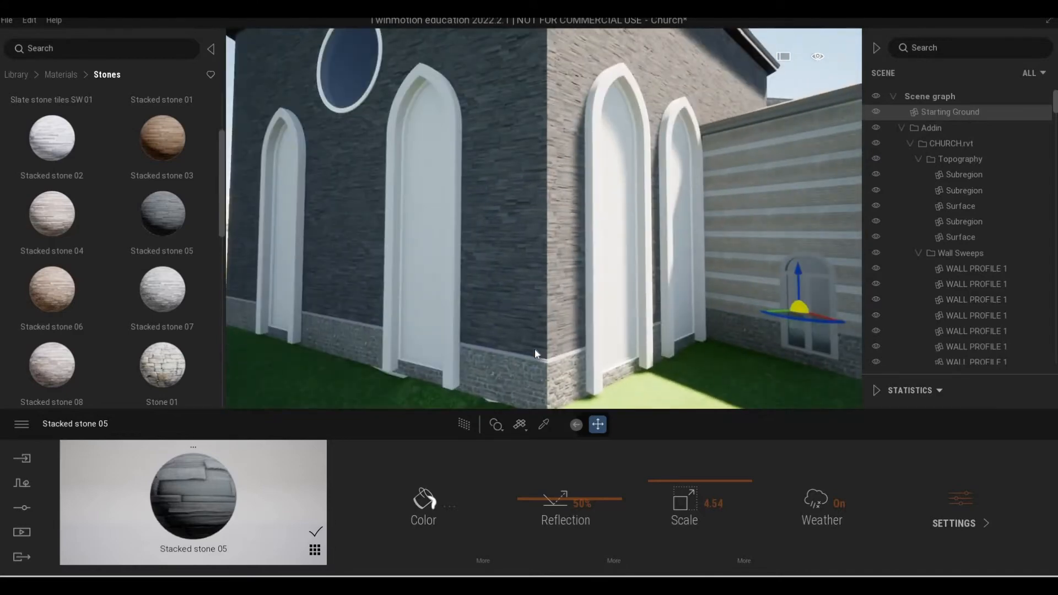
key("ctrl+z")
key("ctrl+z")
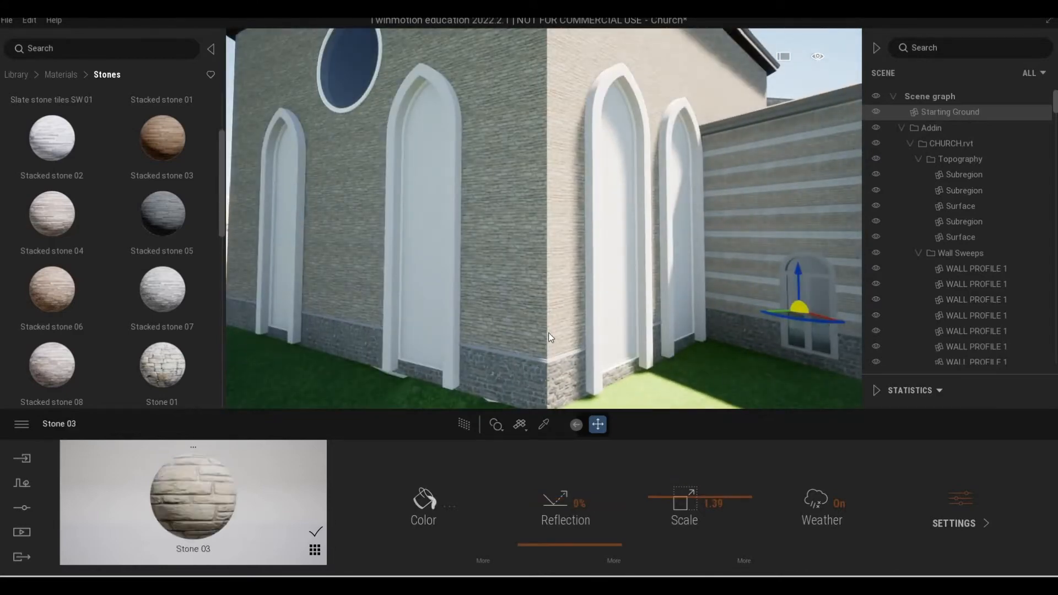
Inspect the Stone 03 tower facade around the round window and the tall arched openings.
key("s")
key("s")
mouse_move(544, 220)
right_mouse_down()
mouse_move(612, 218)
mouse_move(568, 215)
right_mouse_up()
key("a")
key("w")
key("a")
key("d")
key("w")
key("s")
right_click_drag(568, 303, 515, 315)
key("a")
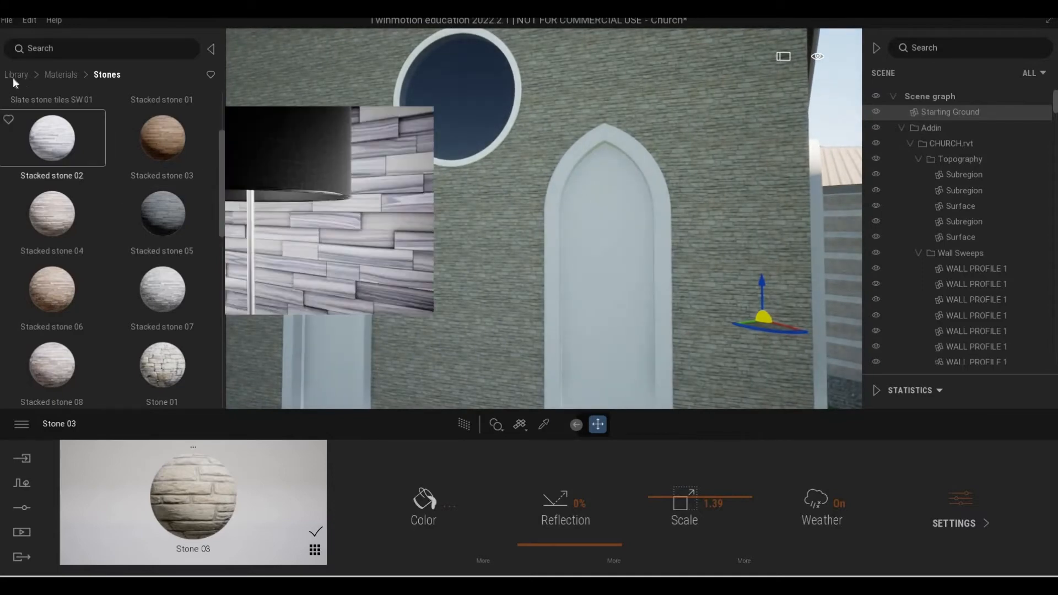
Open the Wood category of the library's materials.
left_click(12, 76)
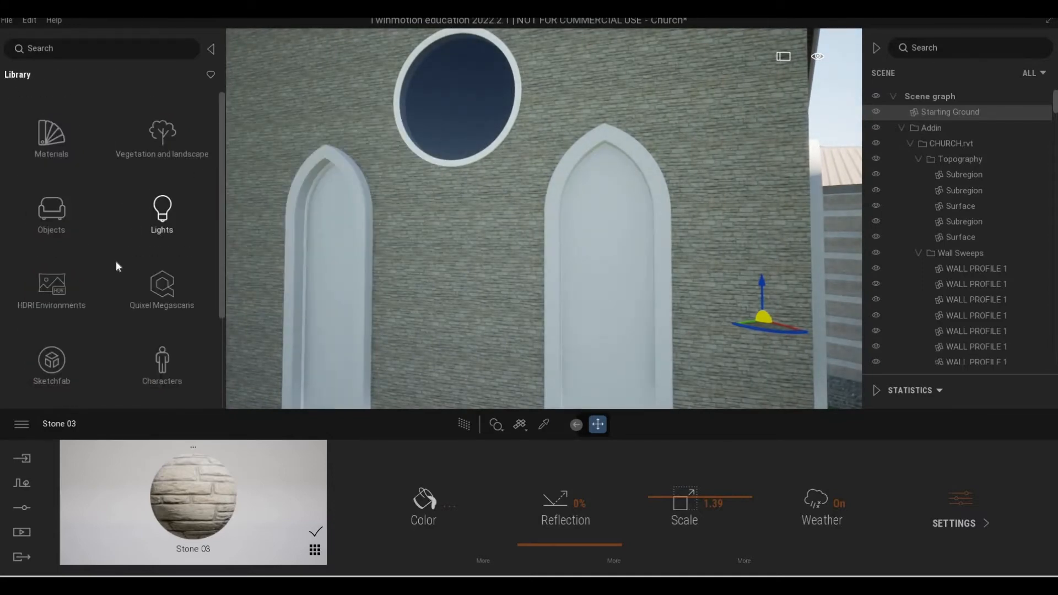
left_click(54, 210)
left_click(60, 137)
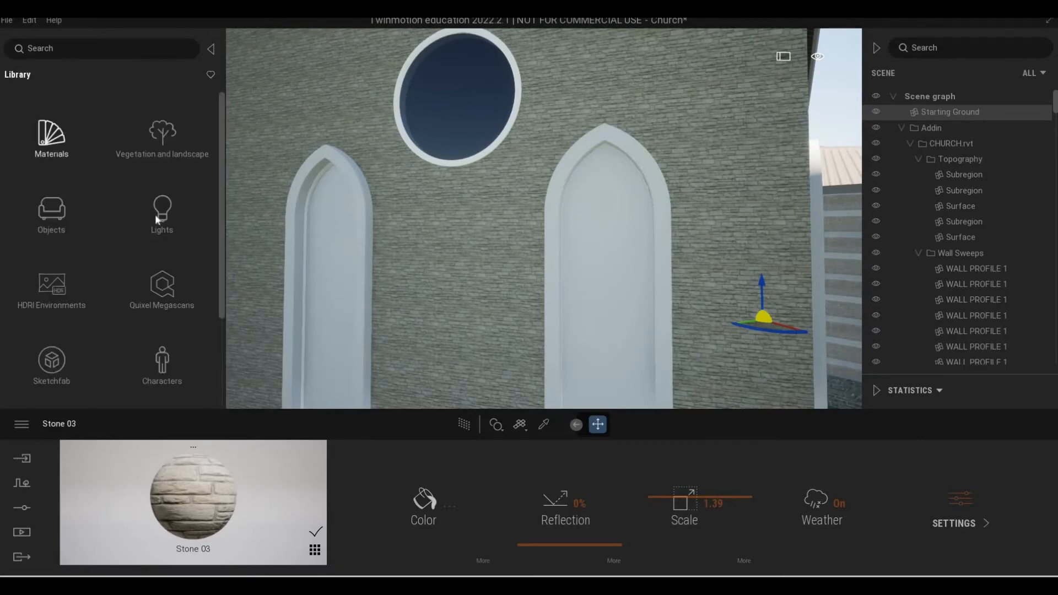
scroll(156, 178, "down", 1)
left_click(154, 176)
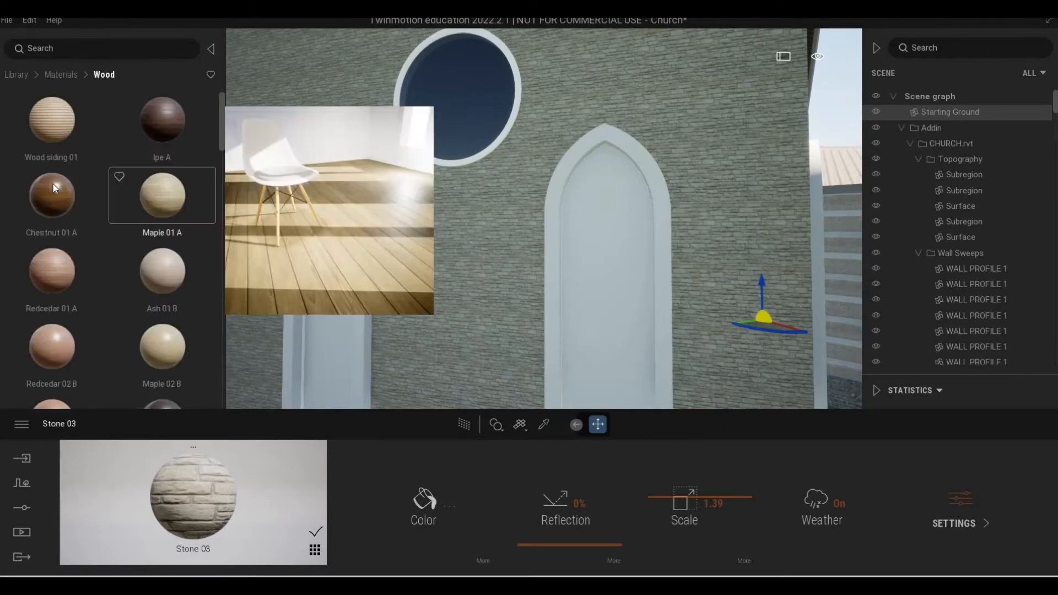
Try the Chestnut 01 A wood on the tower's tall arched openings and check it up close.
left_click_drag(52, 196, 349, 223)
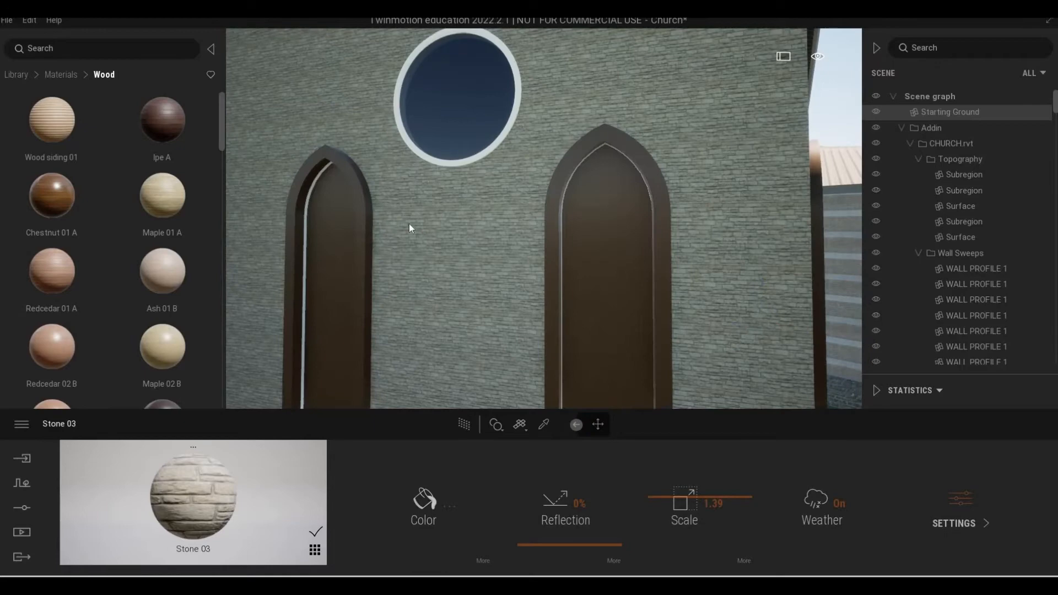
left_click(543, 225)
scroll(537, 224, "down", 5)
middle_click_drag(270, 263, 393, 233, "shift")
scroll(649, 261, "up", 4)
scroll(393, 233, "up", 4)
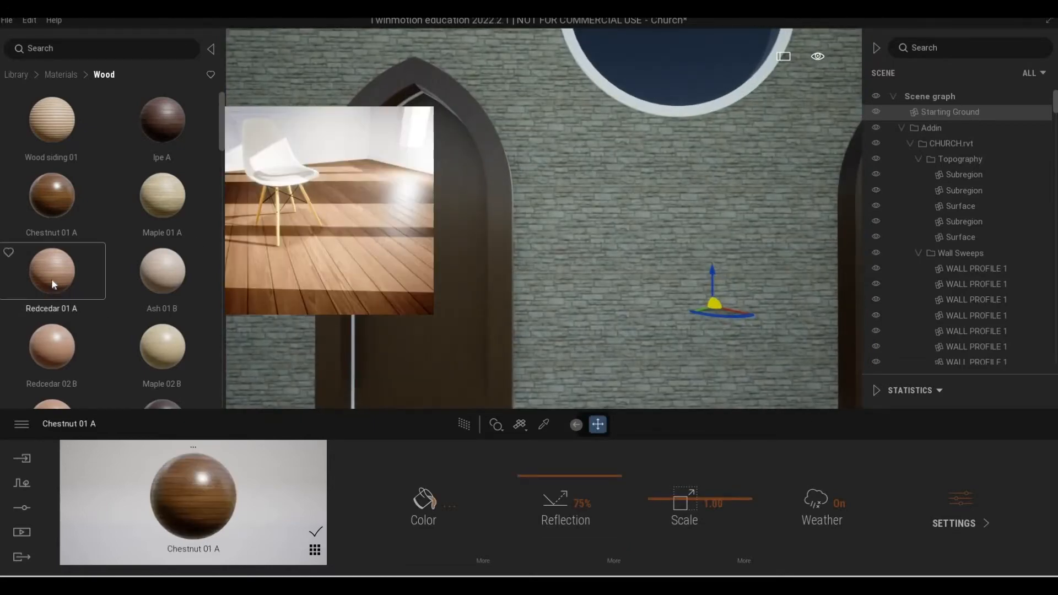
Try Redcedar 01 A on the tower's tall arched openings and replace it with Ash 01 B.
left_click_drag(52, 279, 470, 204)
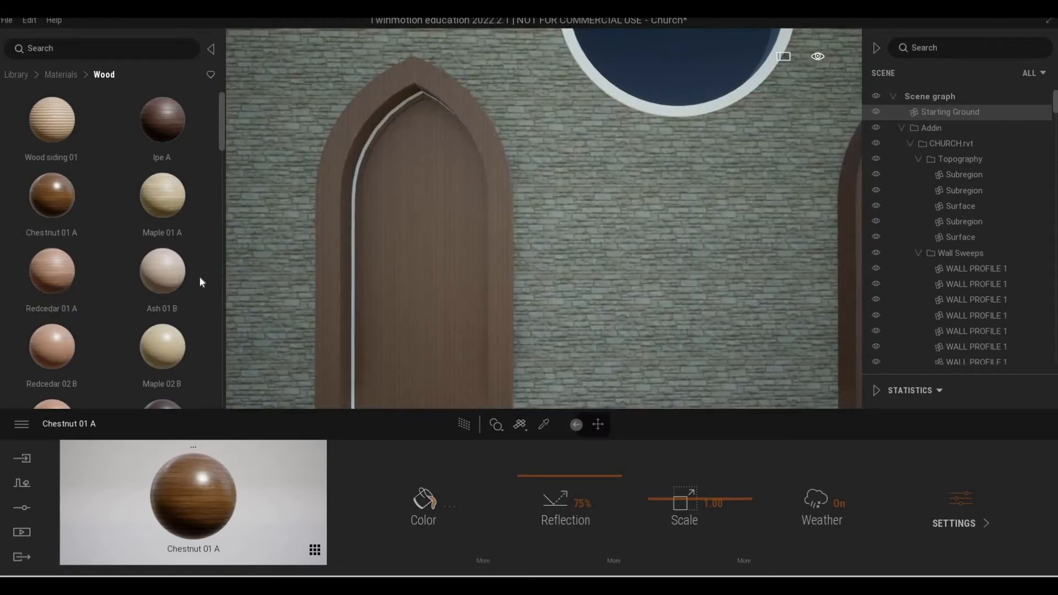
left_click_drag(168, 275, 502, 263)
scroll(496, 262, "down", 5)
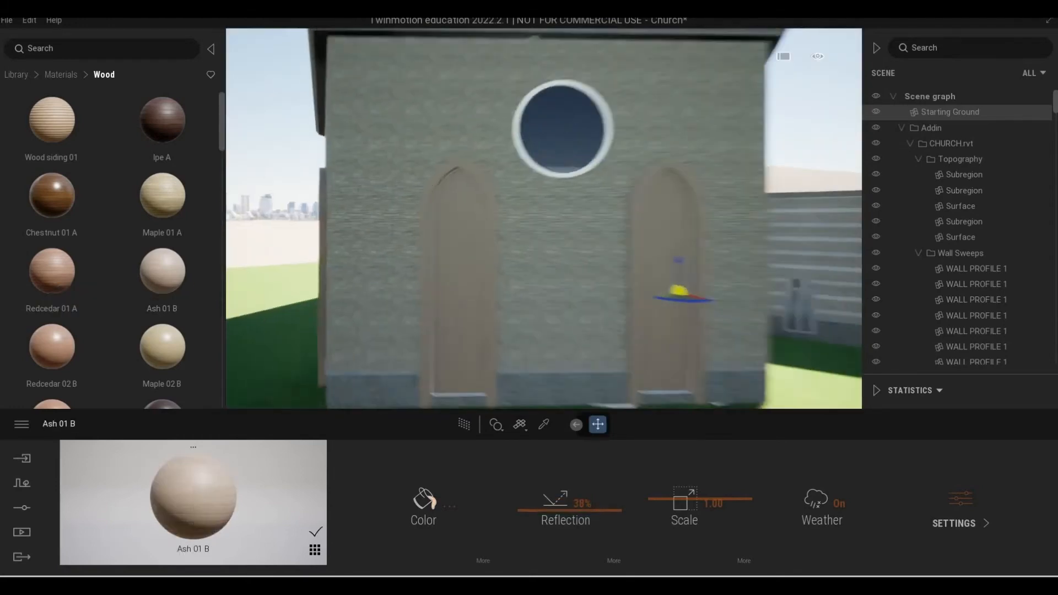
Apply Ash 01 B to the pointed-arch double entrance door from inside the building.
middle_click_drag(496, 262, 292, 257, "shift")
scroll(593, 274, "up", 10)
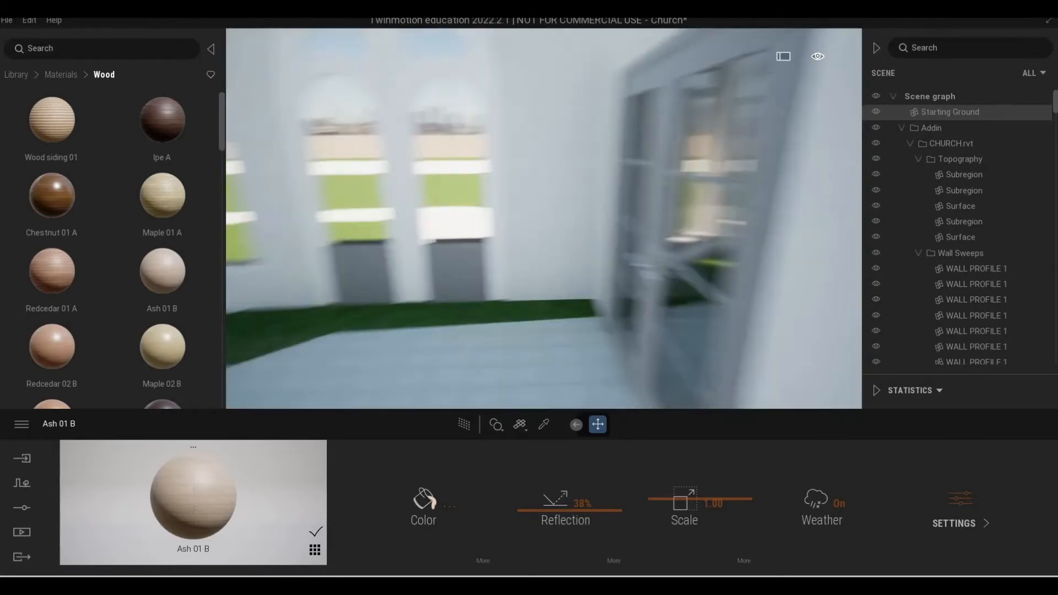
right_click_drag(594, 274, 611, 259)
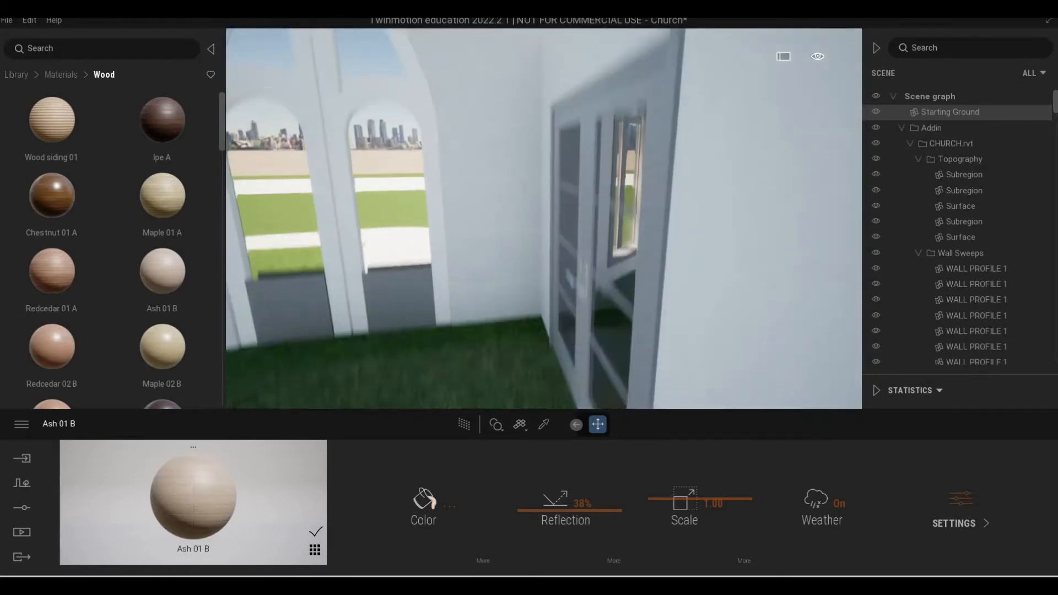
middle_click_drag(594, 232, 564, 420, "shift")
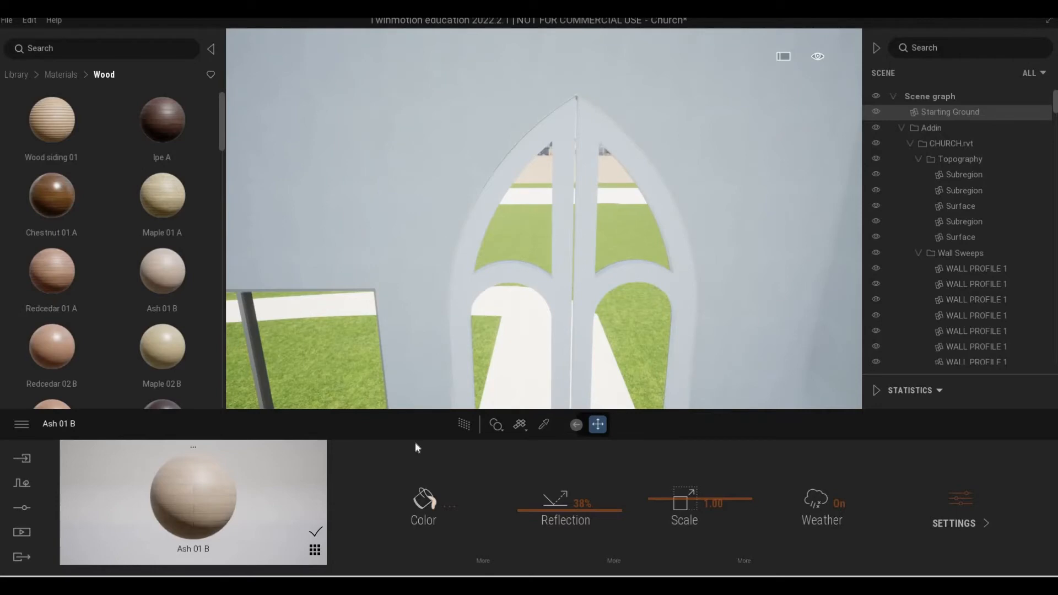
left_click_drag(162, 271, 459, 287)
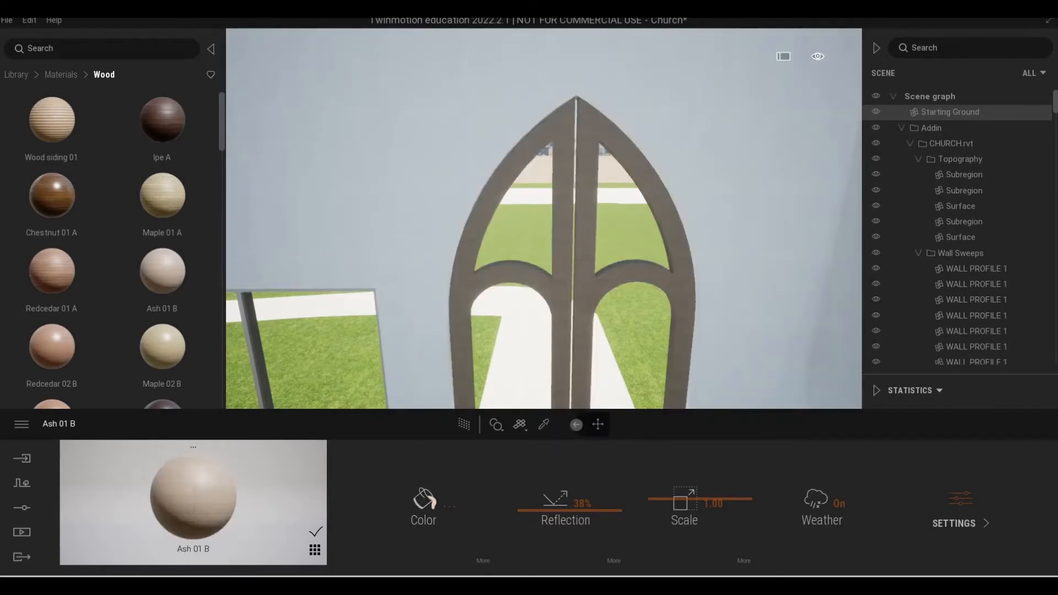
Apply Ash 01 B to the arched outer surrounds of the exterior windows.
scroll(589, 276, "up", 5)
right_click_drag(588, 276, 638, 283)
scroll(632, 274, "down", 5)
scroll(610, 290, "up", 4)
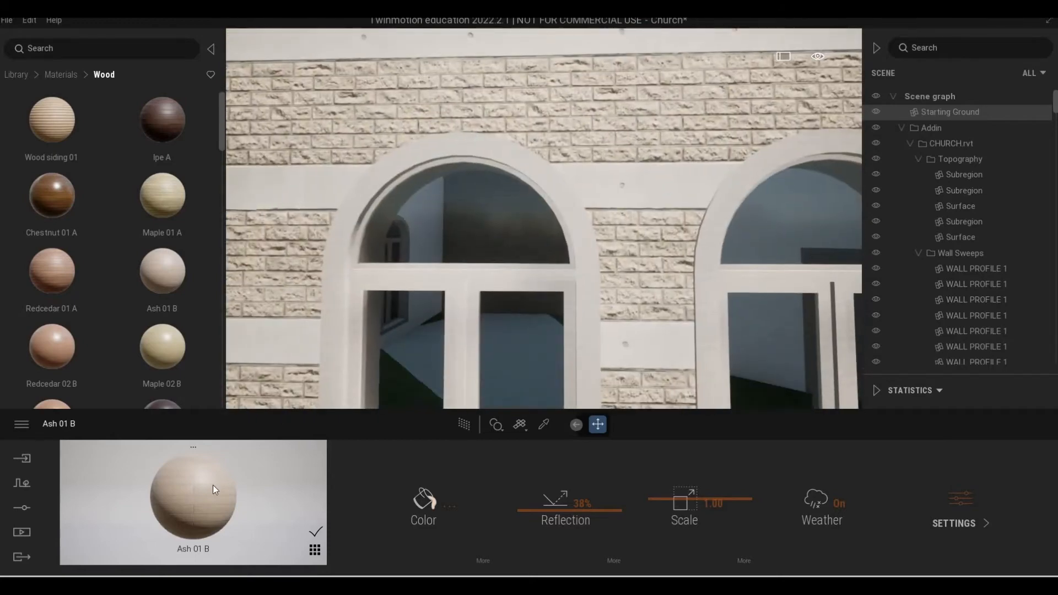
left_click_drag(213, 485, 350, 290)
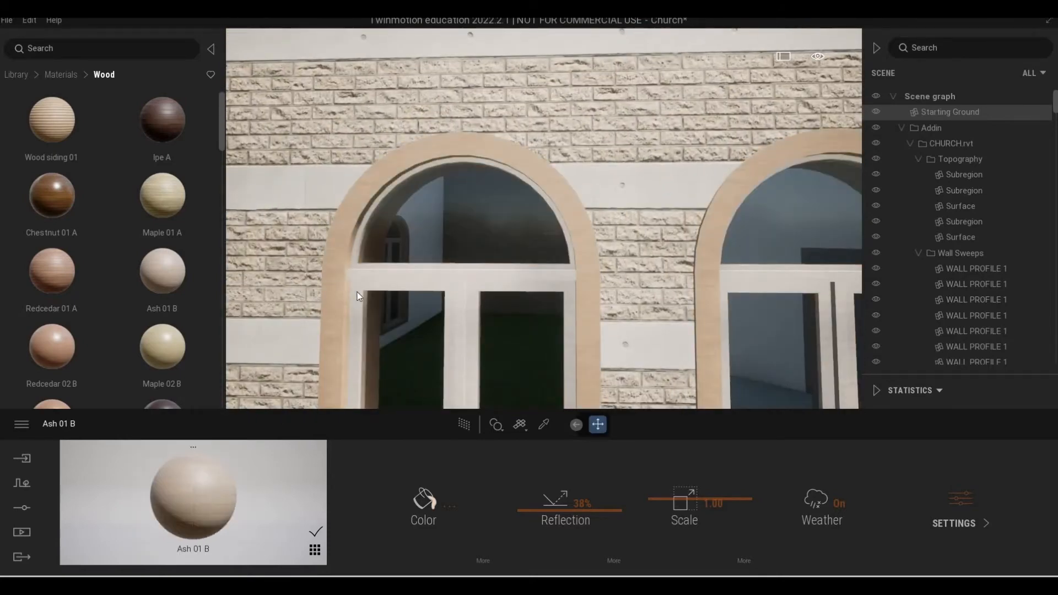
Apply Ash 01 B to the inner frames and mullions of the arched exterior windows.
scroll(358, 293, "down", 4)
right_click_drag(357, 294, 359, 296)
scroll(359, 296, "up", 5)
scroll(359, 295, "down", 3)
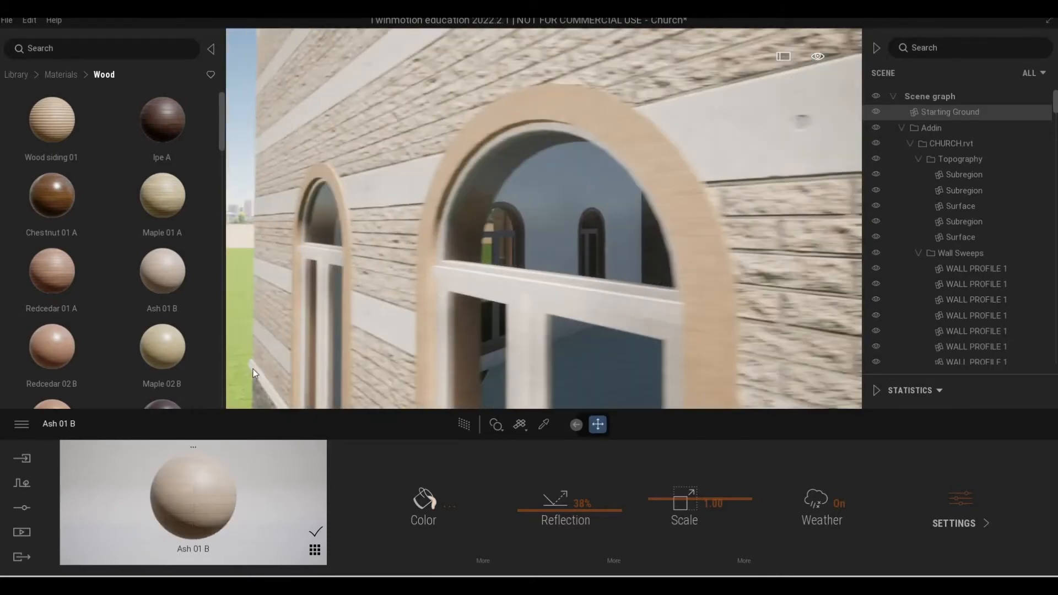
left_click_drag(210, 472, 501, 273)
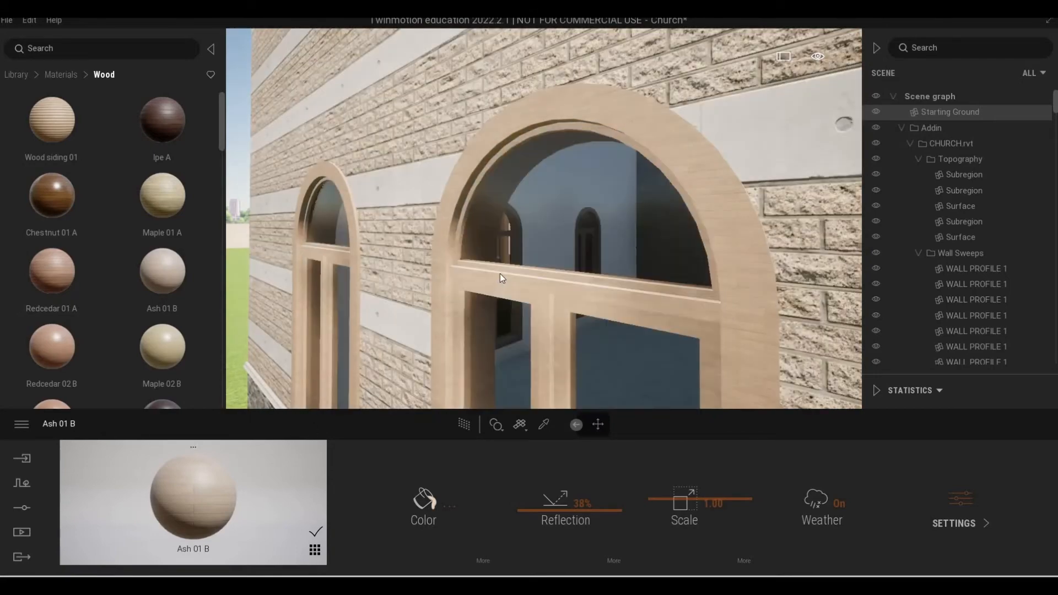
Examine the pointed-arch entrance door from outside the building.
scroll(501, 274, "down", 5)
mouse_move(500, 274)
right_mouse_down()
mouse_move(579, 274)
mouse_move(519, 271)
right_mouse_up()
scroll(579, 275, "down", 4)
scroll(518, 271, "up", 5)
scroll(519, 270, "up", 2)
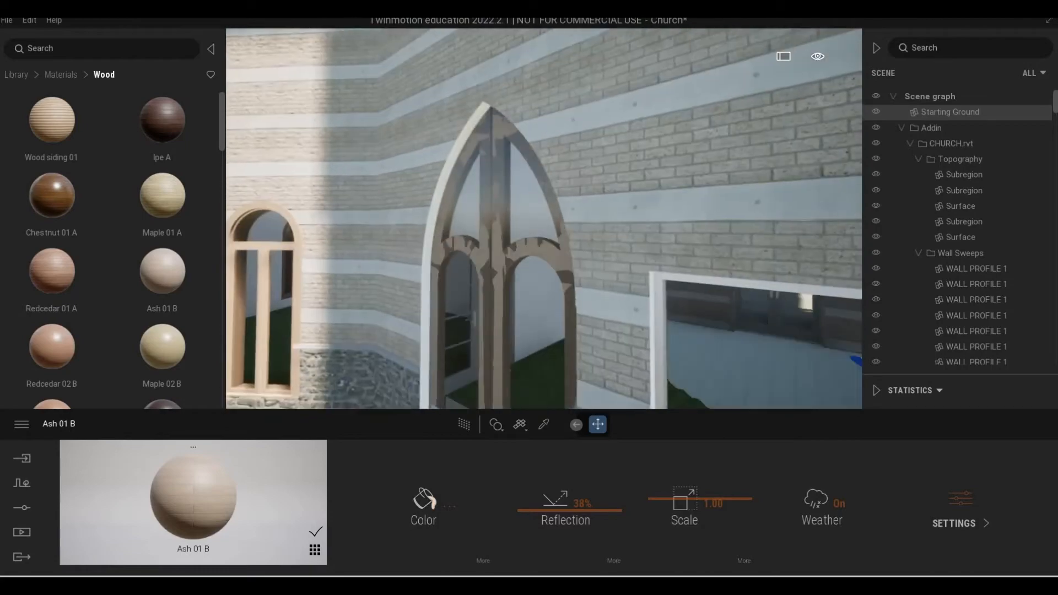
scroll(498, 273, "down", 8)
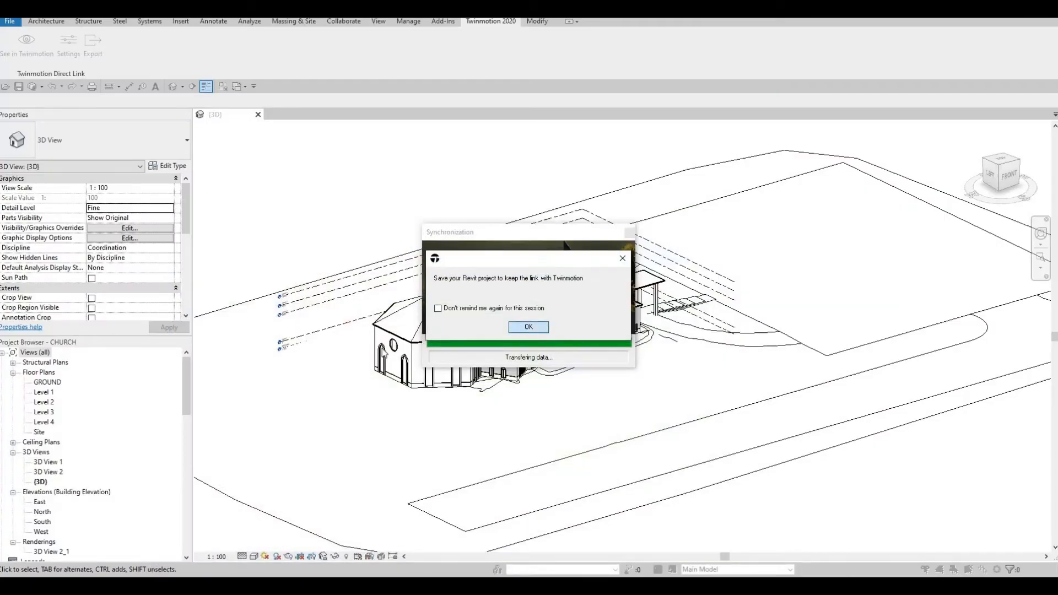
Switch to Revit, dismiss the Twinmotion link save reminder and select the pointed ARCH DOOR in the 3D view.
left_click(529, 327)
key("w")
scroll(503, 396, "up", 3)
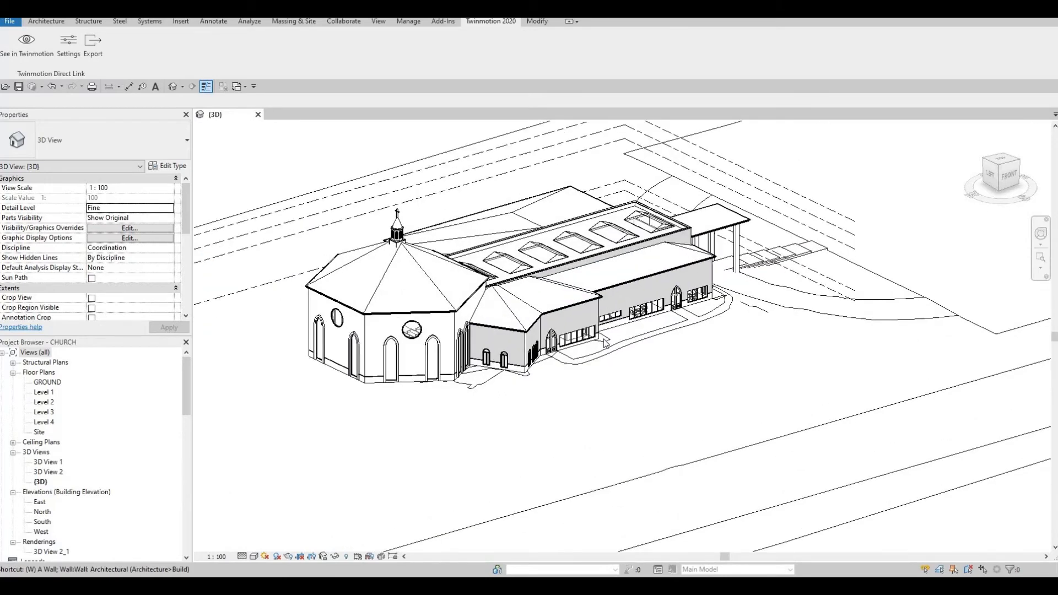
scroll(604, 339, "up", 5)
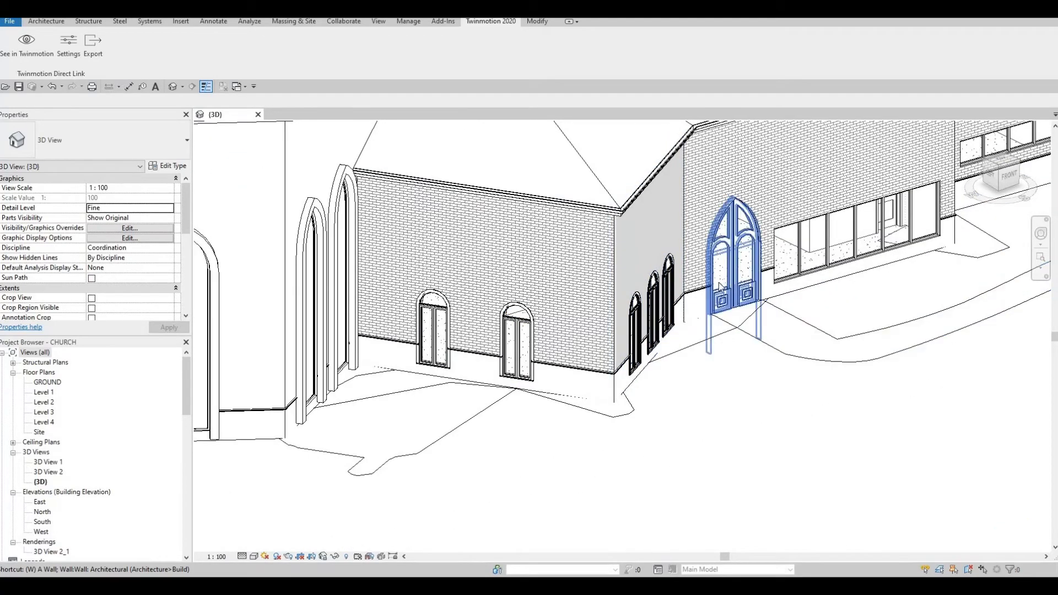
Open the Level 1 floor plan and locate the arch door in Atrium 2's exterior wall.
double_click(43, 393)
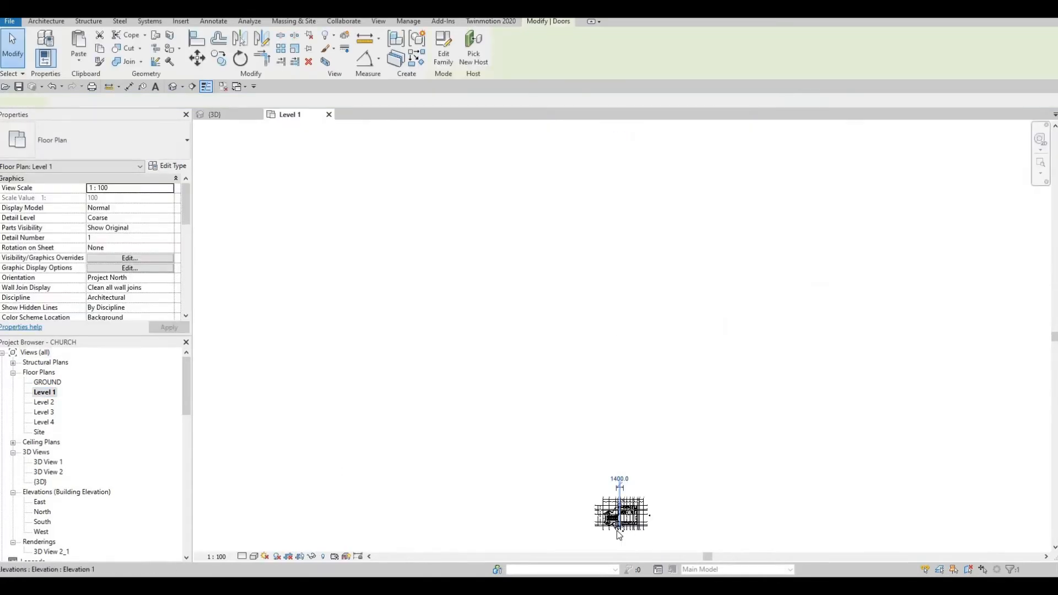
scroll(624, 535, "up", 3)
scroll(617, 504, "up", 2)
middle_click_drag(618, 503, 620, 409)
key("Escape")
scroll(603, 445, "up", 9)
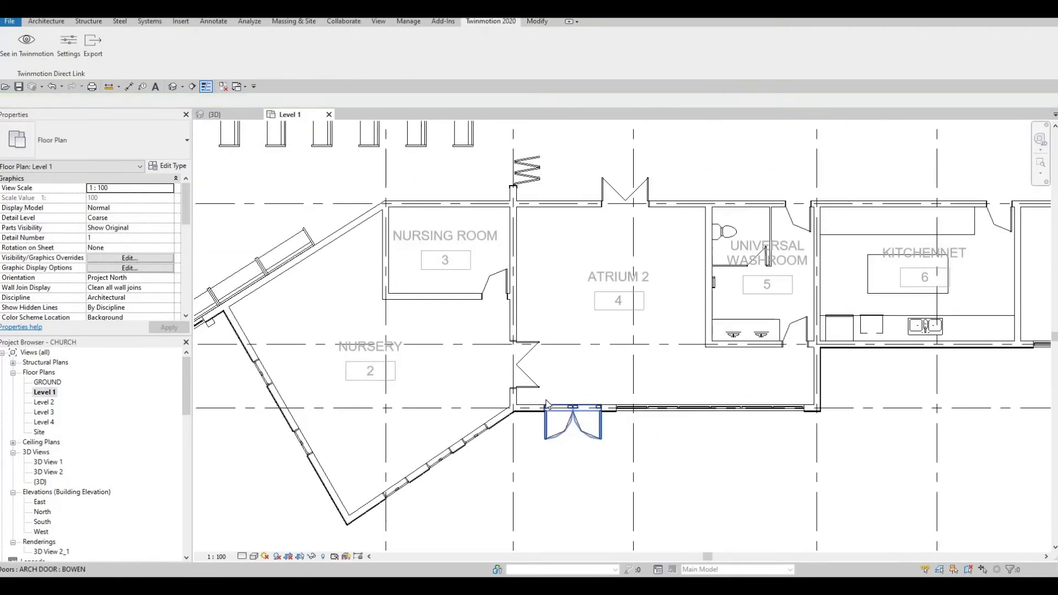
Flip the facing of the Atrium 2 arch door so it swings into the room.
left_click(543, 398)
scroll(550, 314, "up", 3)
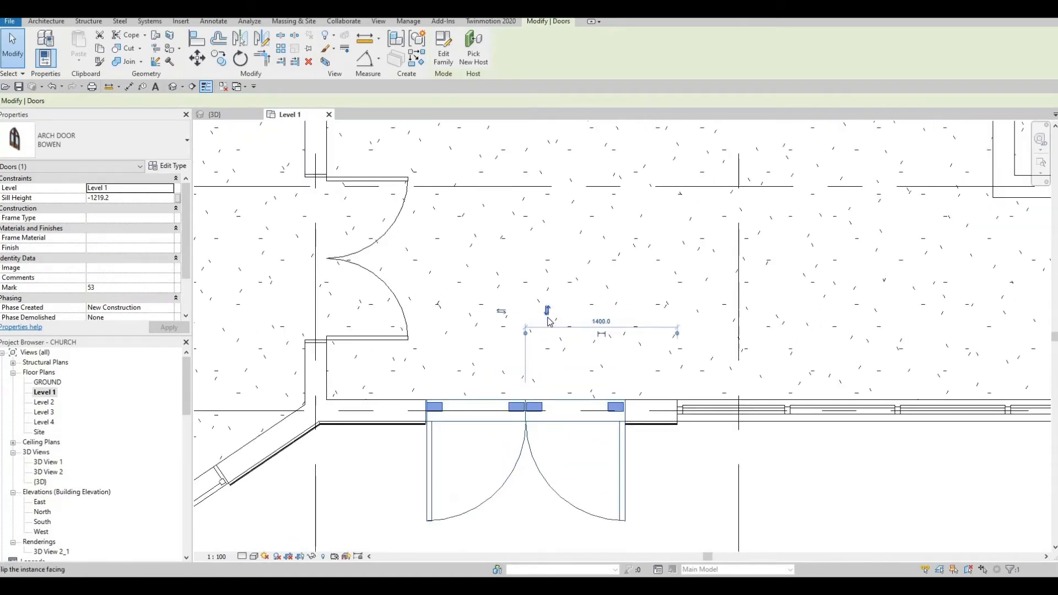
key("Escape")
Flip the facing of the arch door in Atrium 1's exterior wall so it swings into the room.
scroll(550, 324, "down", 5)
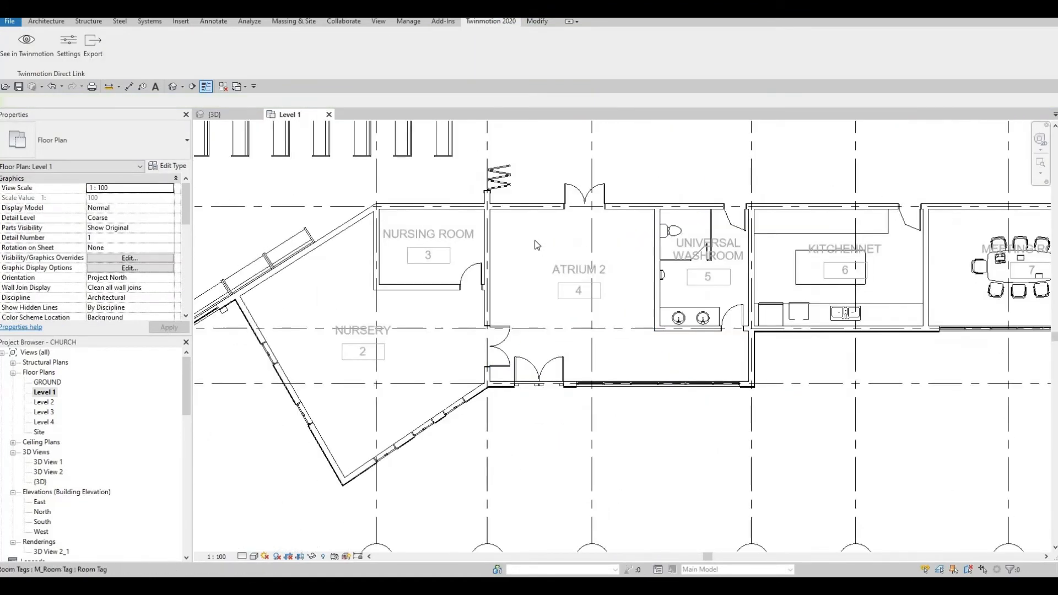
scroll(535, 243, "down", 3)
scroll(499, 233, "down", 2)
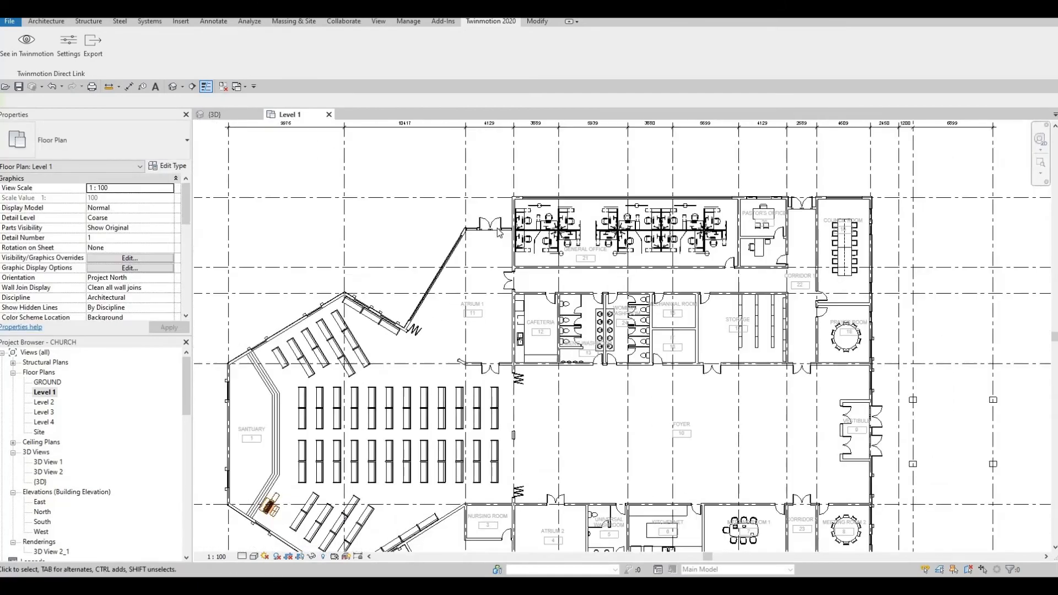
left_click(497, 239)
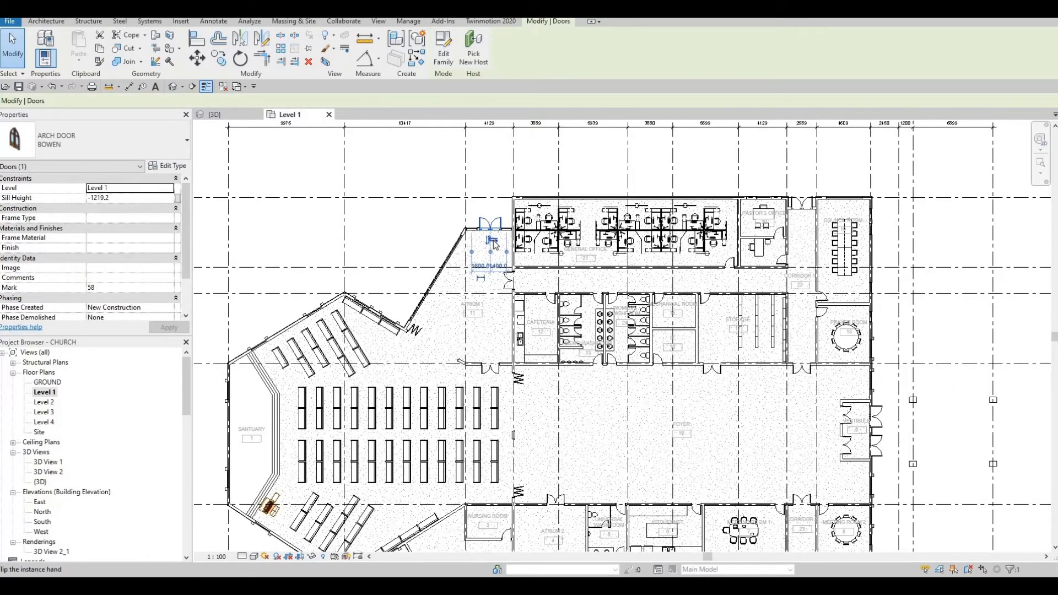
left_click(492, 241)
left_click(508, 237)
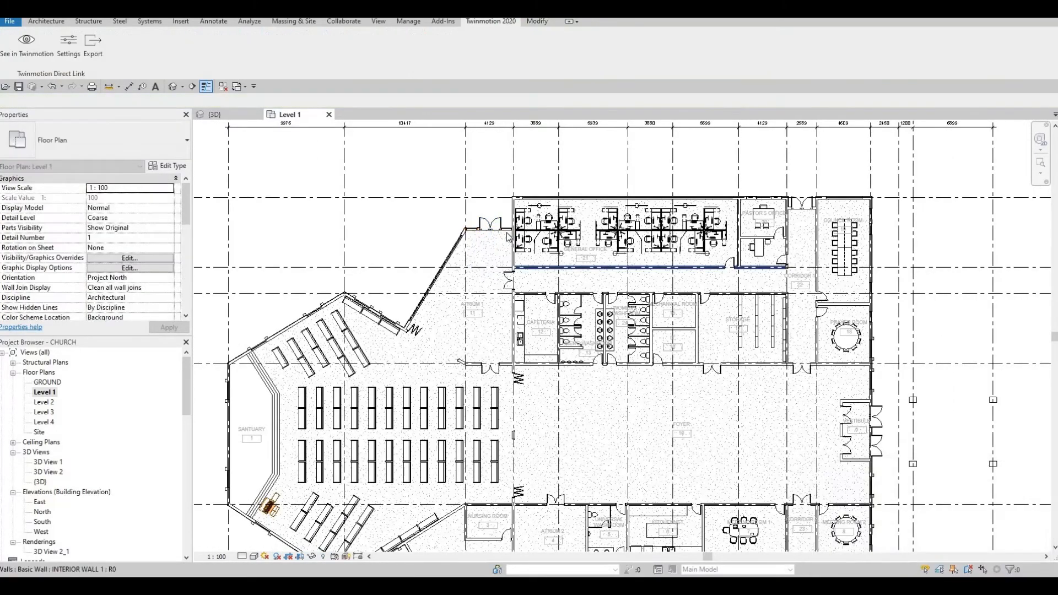
left_click(491, 241)
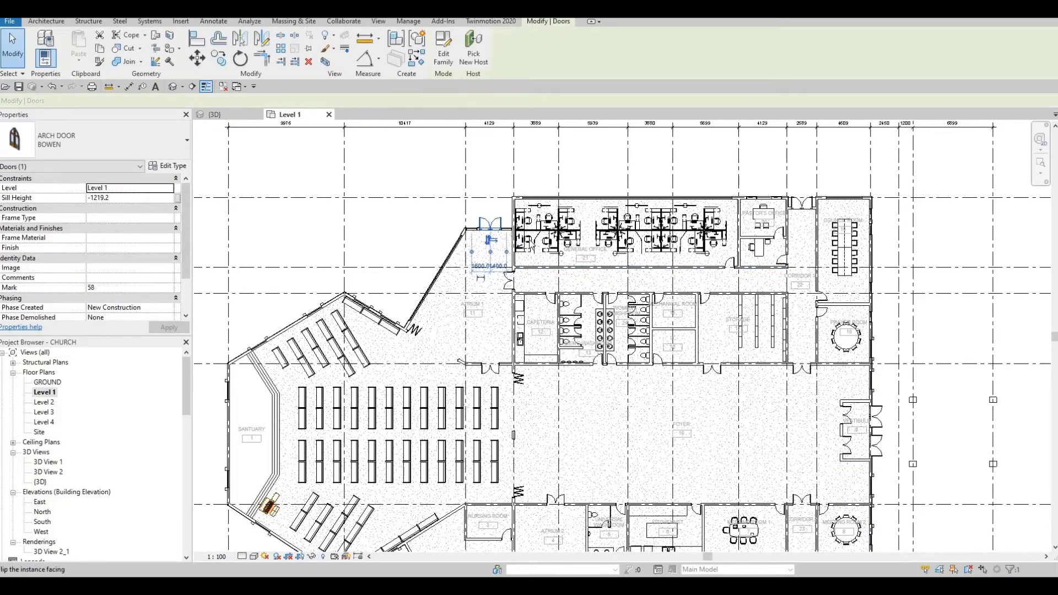
Flip the facing of both exterior arch doors of Vestibule 9 so they swing into the vestibule.
scroll(571, 252, "down", 2)
middle_click_drag(695, 308, 626, 261)
scroll(715, 317, "up", 7)
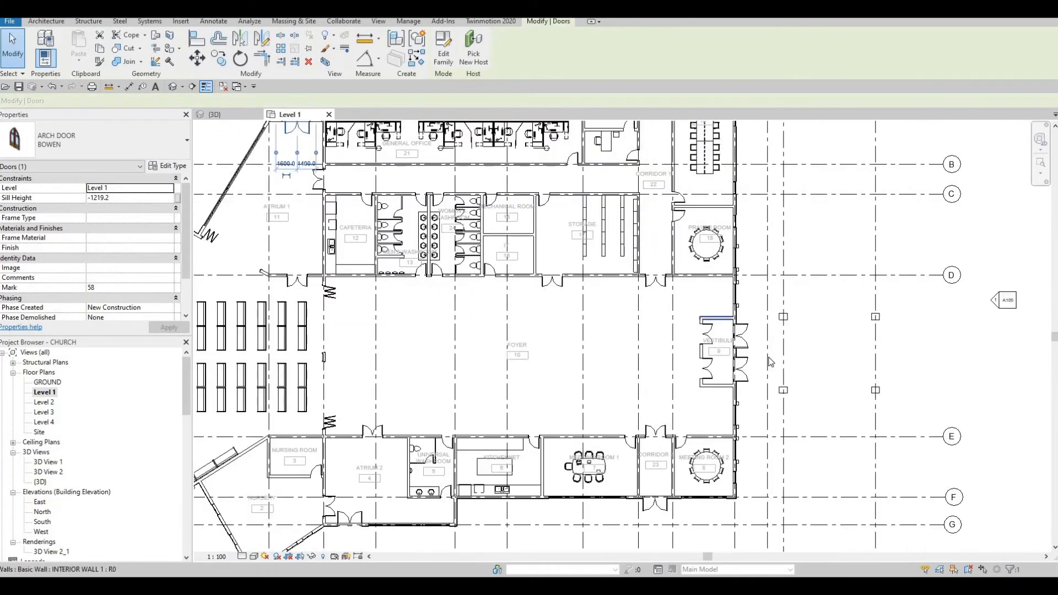
key("Escape")
left_click(734, 351)
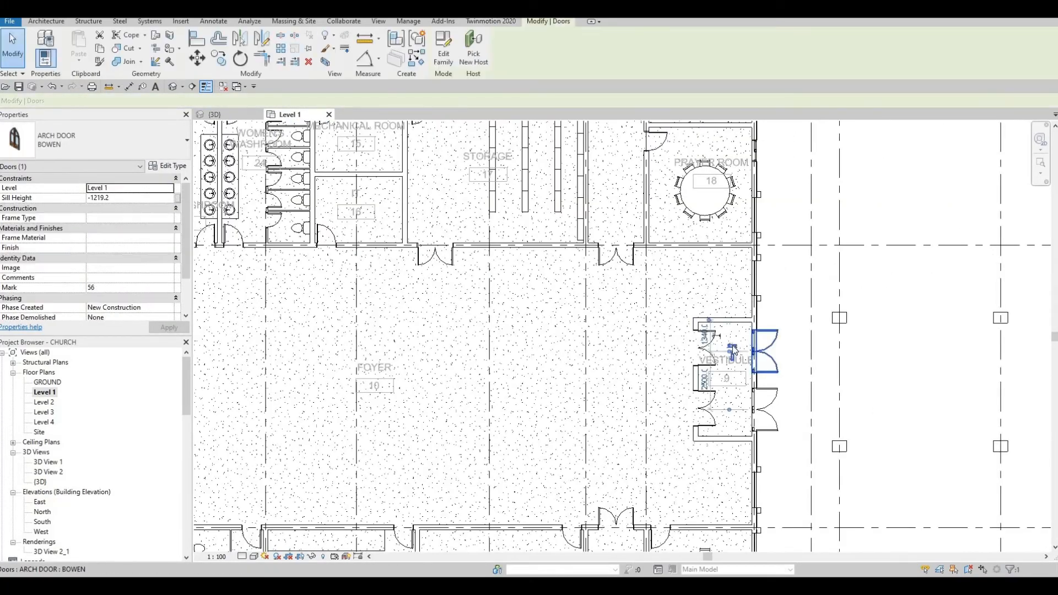
key("Escape")
left_click(771, 413)
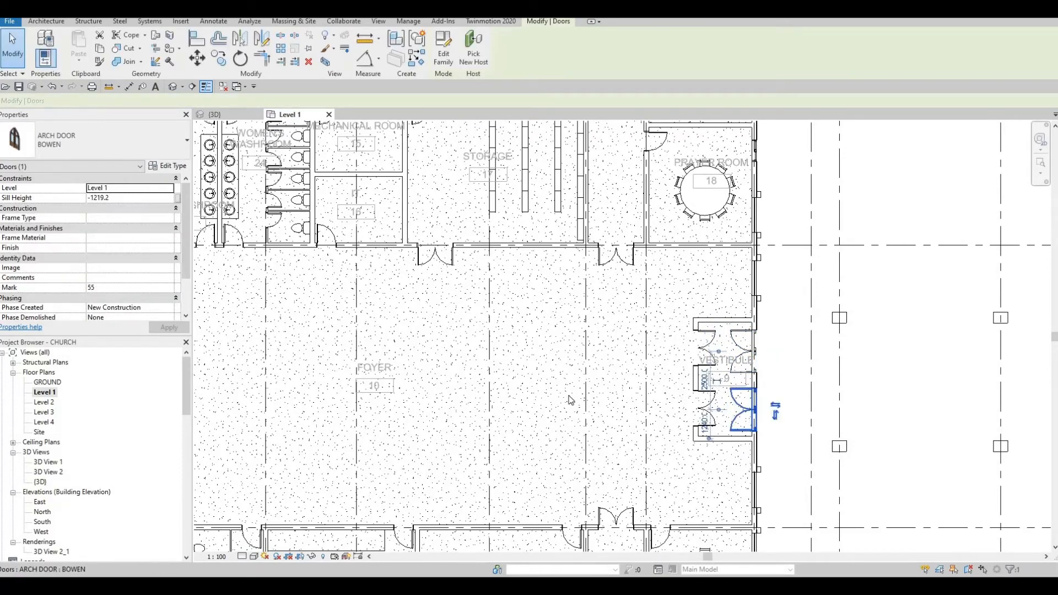
key("Escape")
Send the 3D view's updated model to Twinmotion and inspect the Atrium 2 arch door from outside.
scroll(570, 401, "down", 6)
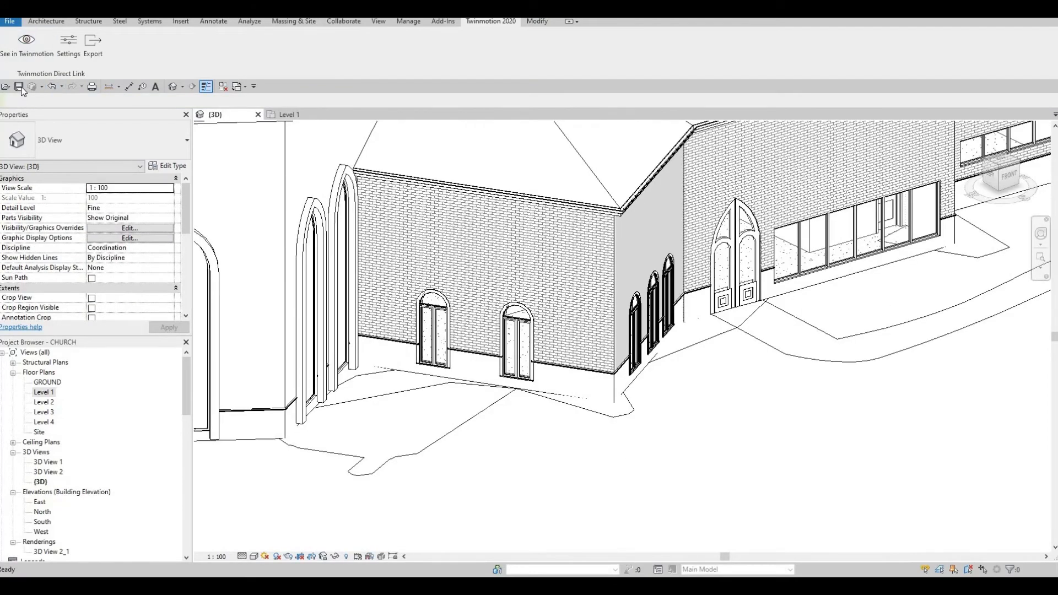
left_click(23, 48)
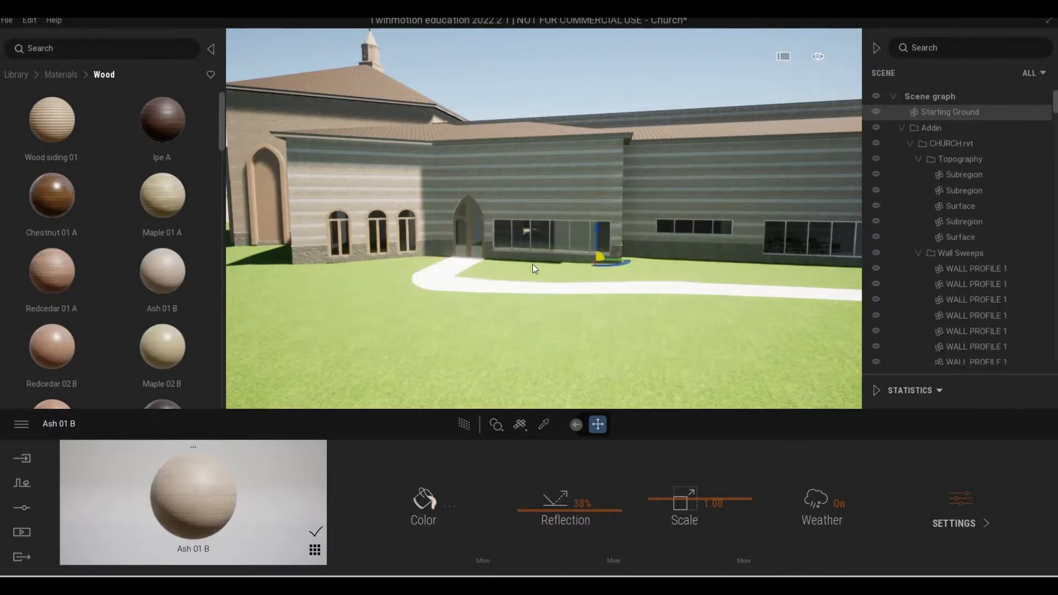
scroll(431, 243, "up", 5)
scroll(537, 287, "up", 5)
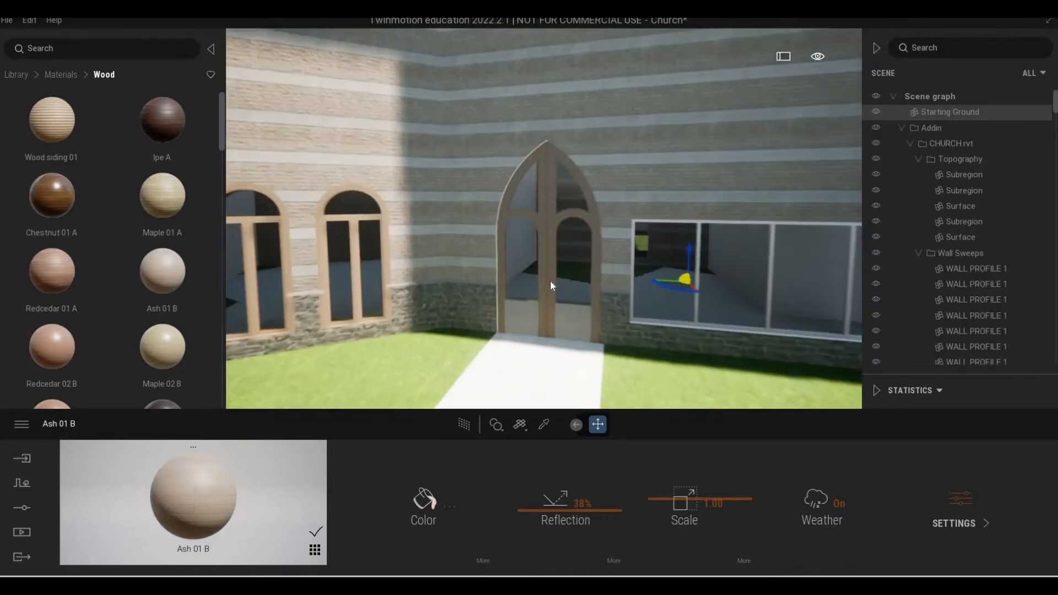
Examine the arch doors along the exterior wall, from the Atrium 2 entrance to the door between the two meeting rooms.
scroll(553, 286, "down", 1)
key("w")
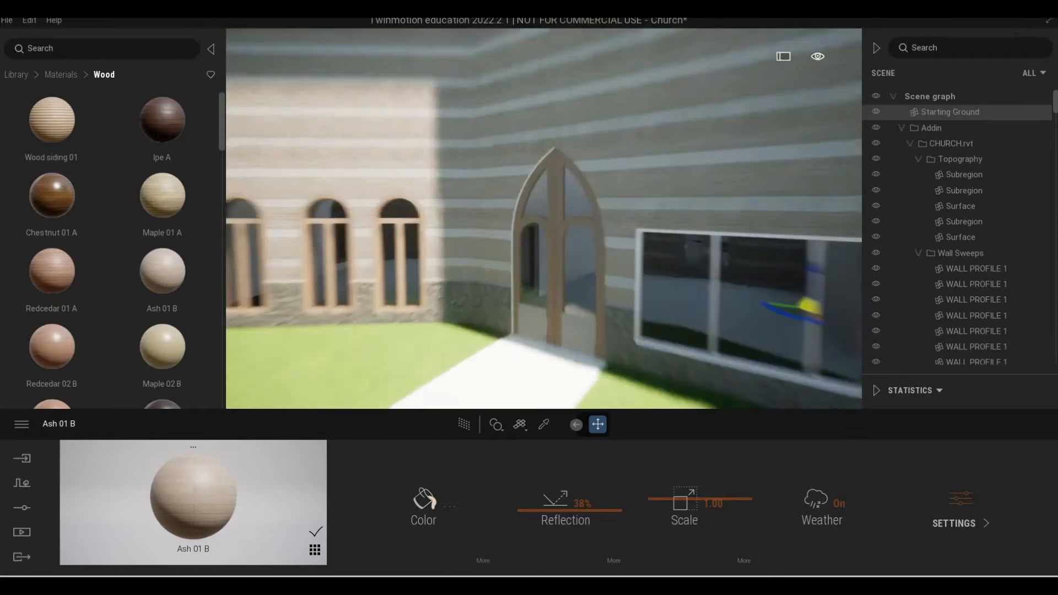
key("s")
key("d")
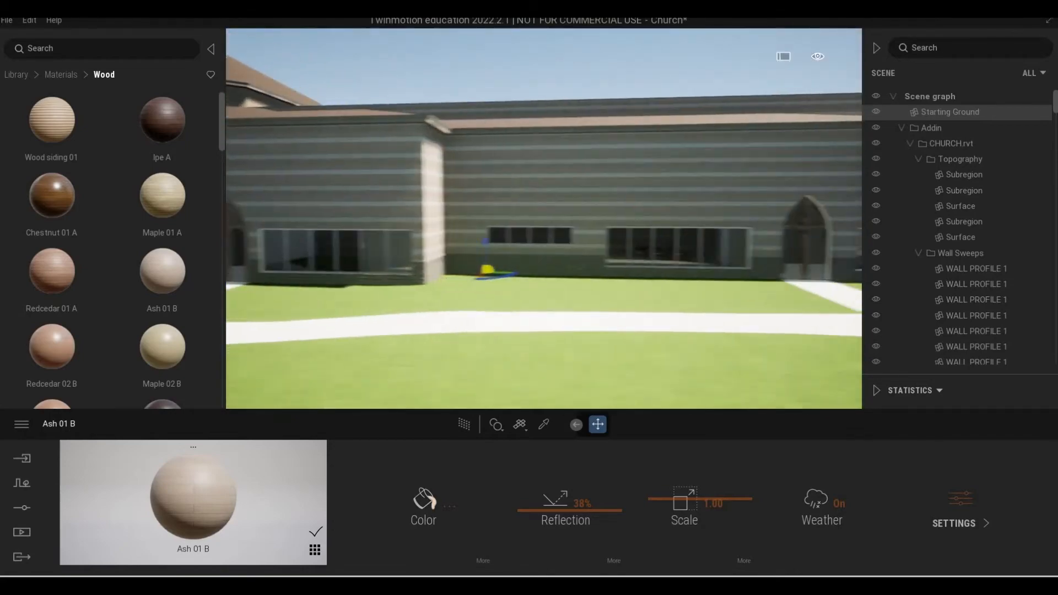
key("w")
right_click_drag(634, 281, 828, 293)
key("a")
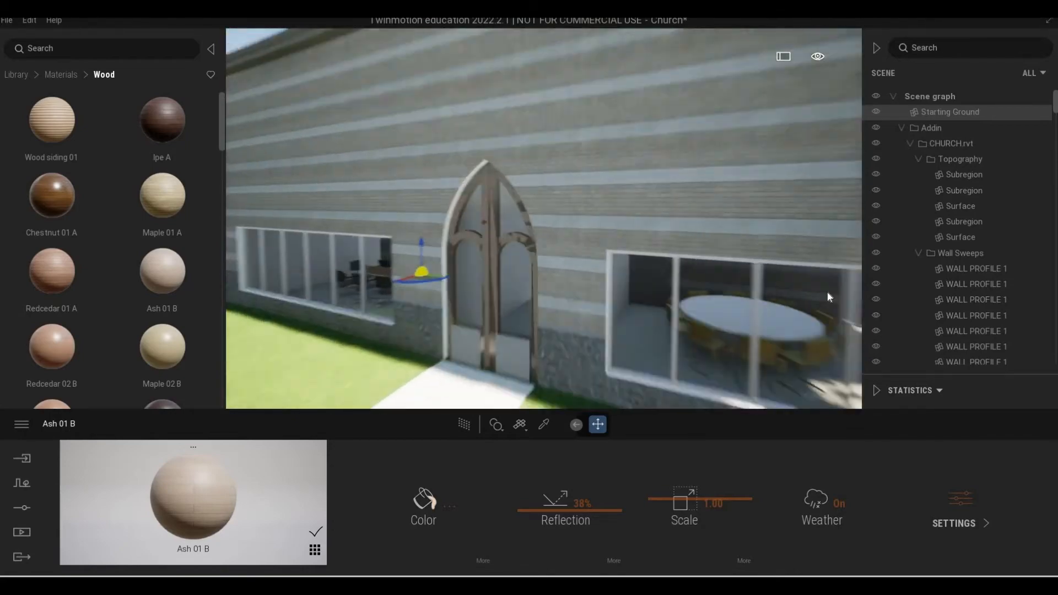
key("s")
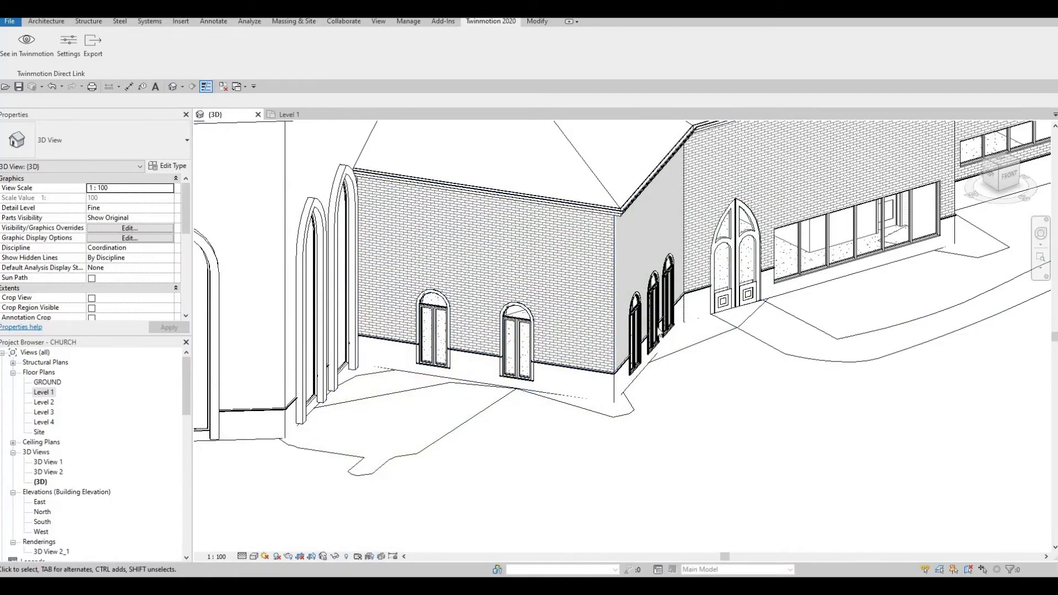
Switch to Revit, flip the exterior arch door of corridor 23 on Level 1 so it swings inward, and return to the 3D view.
middle_click_drag(1011, 209, 693, 320)
scroll(692, 320, "down", 2)
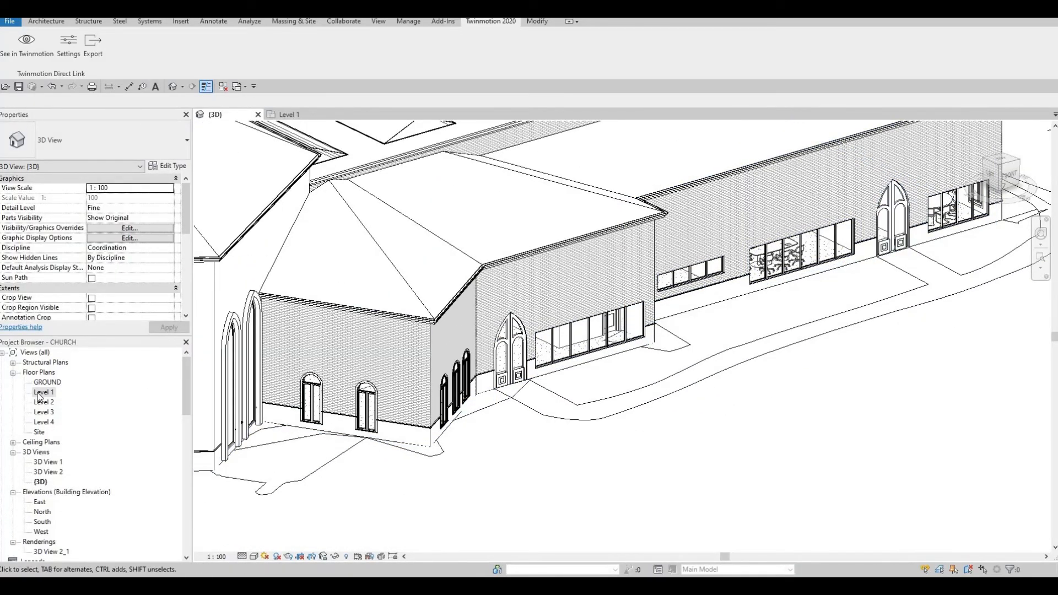
key("ctrl+Tab")
scroll(783, 420, "up", 5)
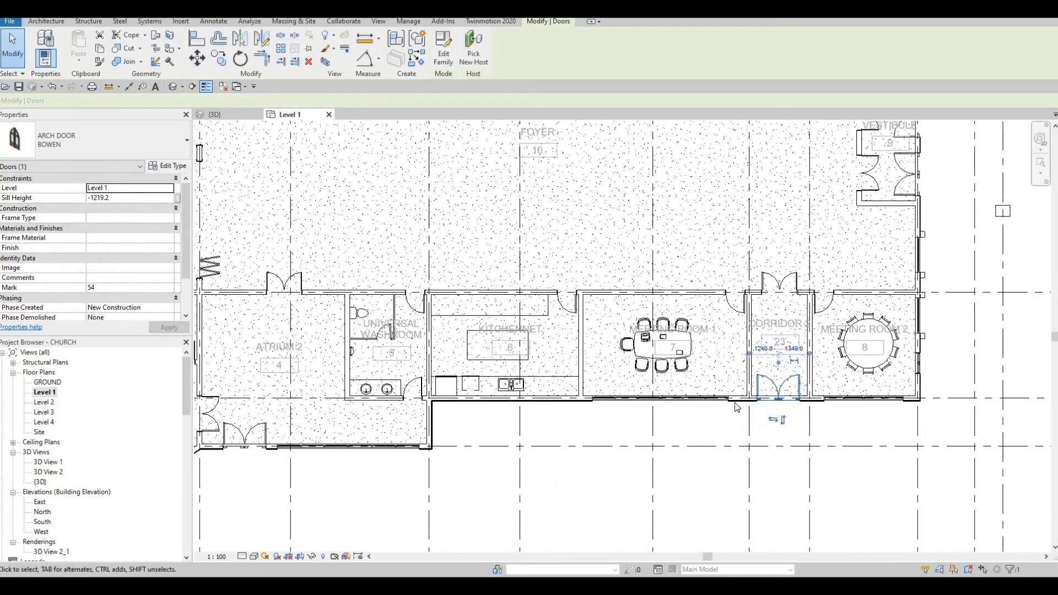
left_click(229, 113)
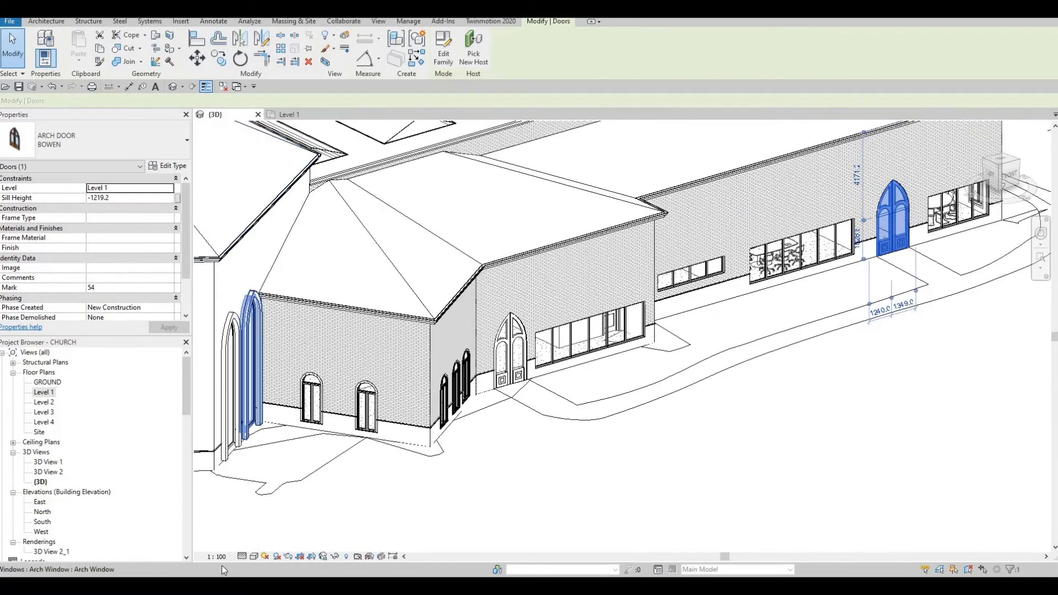
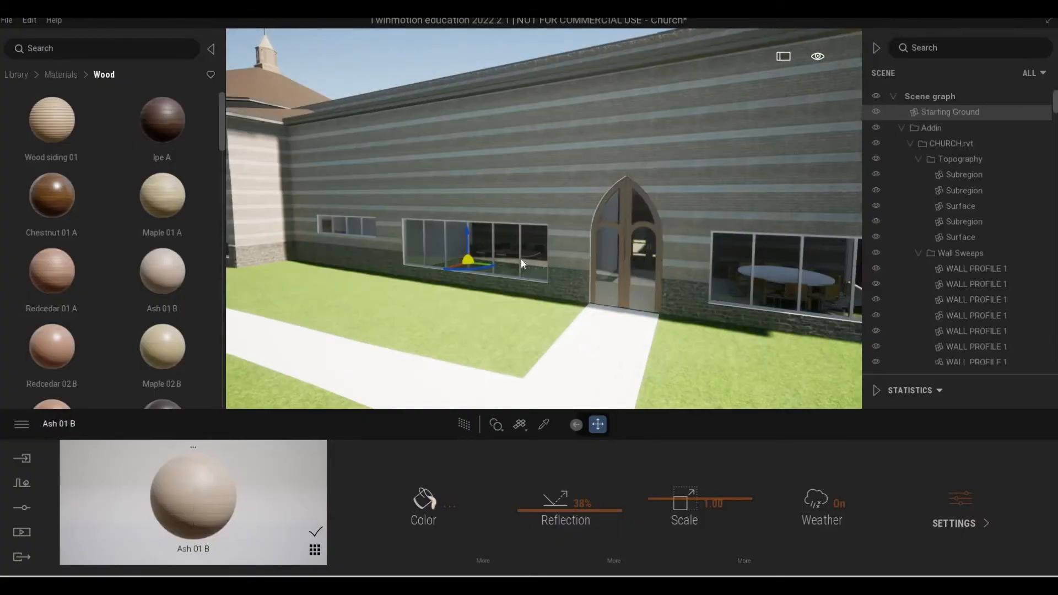
Examine the exterior wall with the arch doors and windows, continuing around the corner to the entrance canopy.
scroll(520, 260, "down", 4)
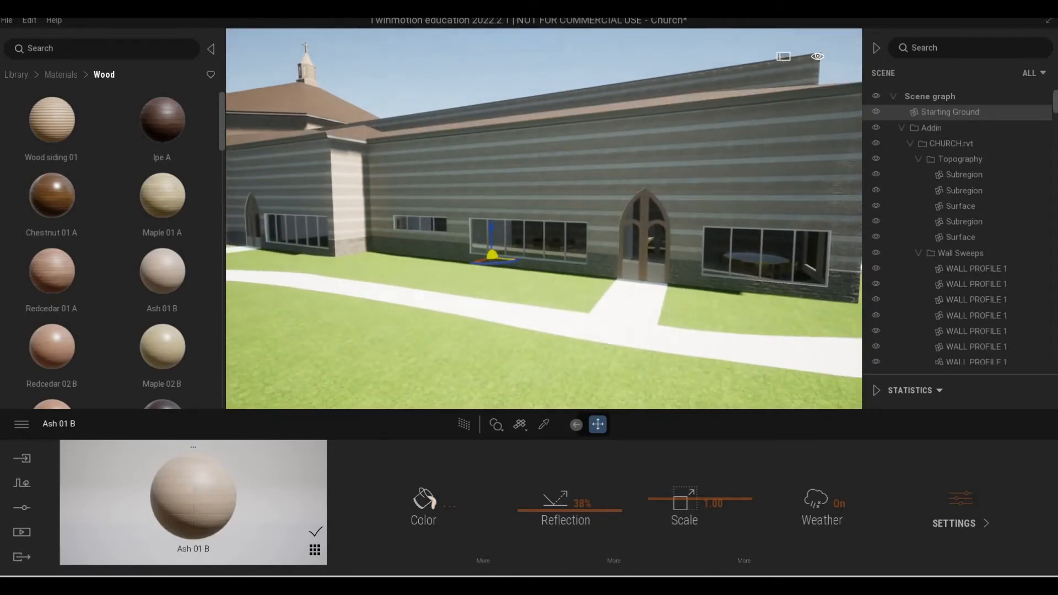
scroll(690, 263, "down", 2)
mouse_move(690, 264)
middle_mouse_down()
mouse_move(680, 272)
mouse_move(672, 263)
middle_mouse_up()
scroll(680, 272, "up", 3)
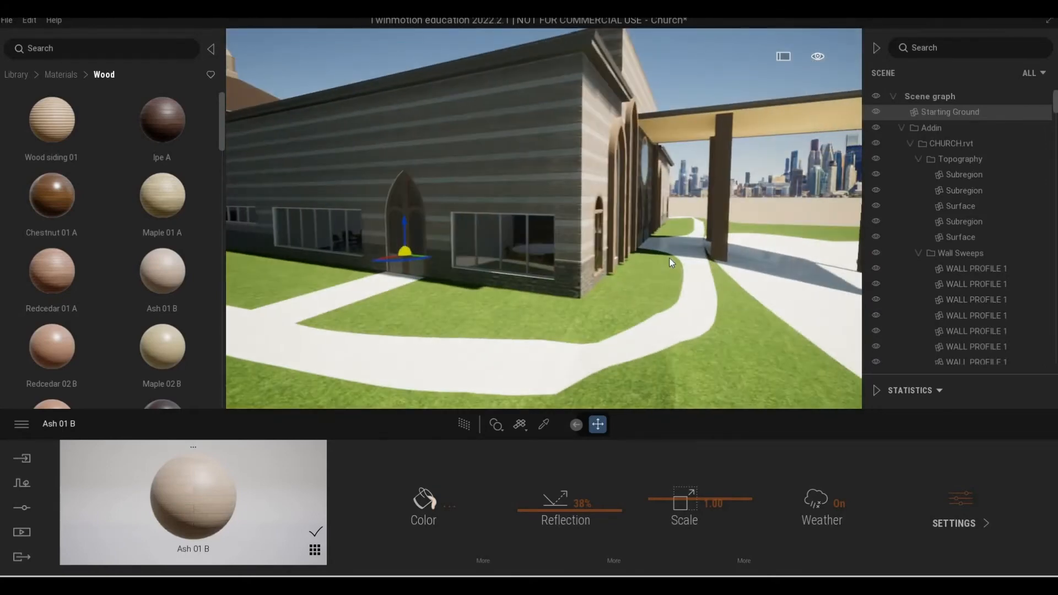
key("d")
key("w")
key("s")
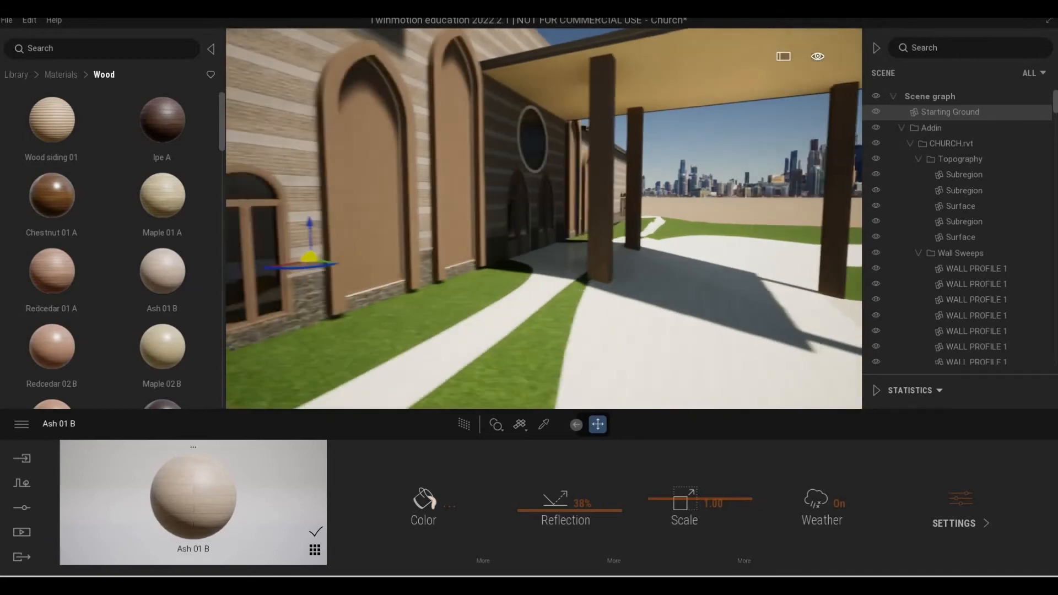
Apply the Ash 01 B wood material to the frame of the round window above the entrance arch doors.
key("w")
right_click_drag(661, 260, 527, 255)
key("d")
key("w")
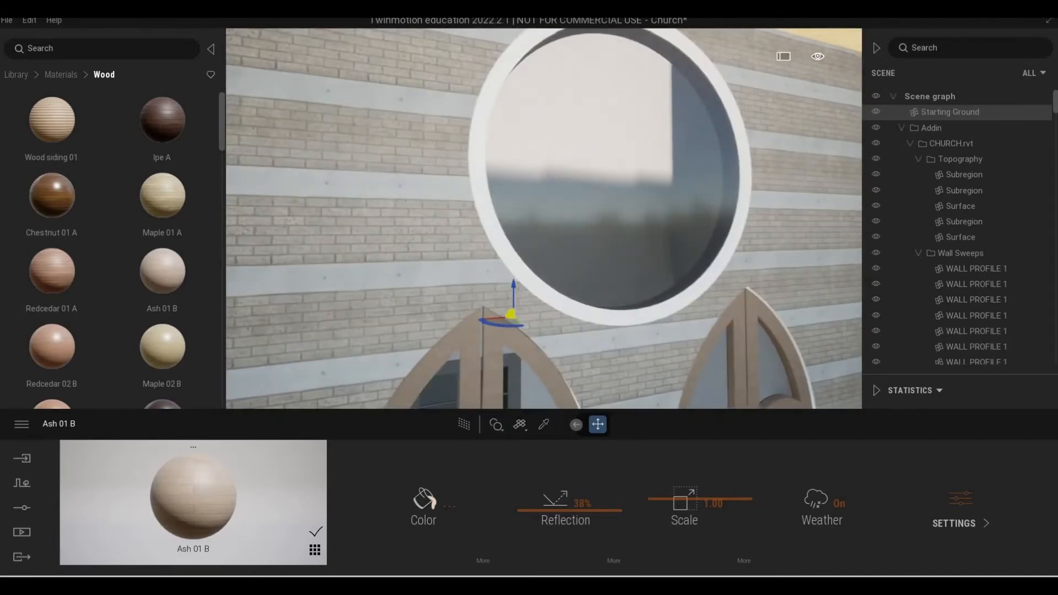
left_click(544, 425)
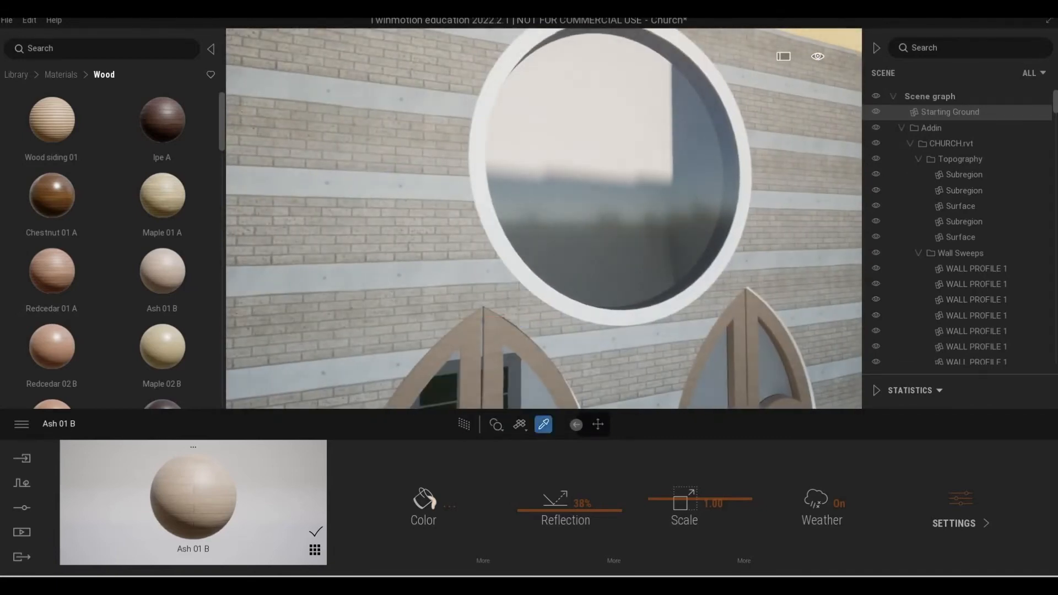
left_click(559, 300)
Sample the glass material of the round window above the entrance doors to view its settings.
key("s")
right_click_drag(570, 265, 471, 353)
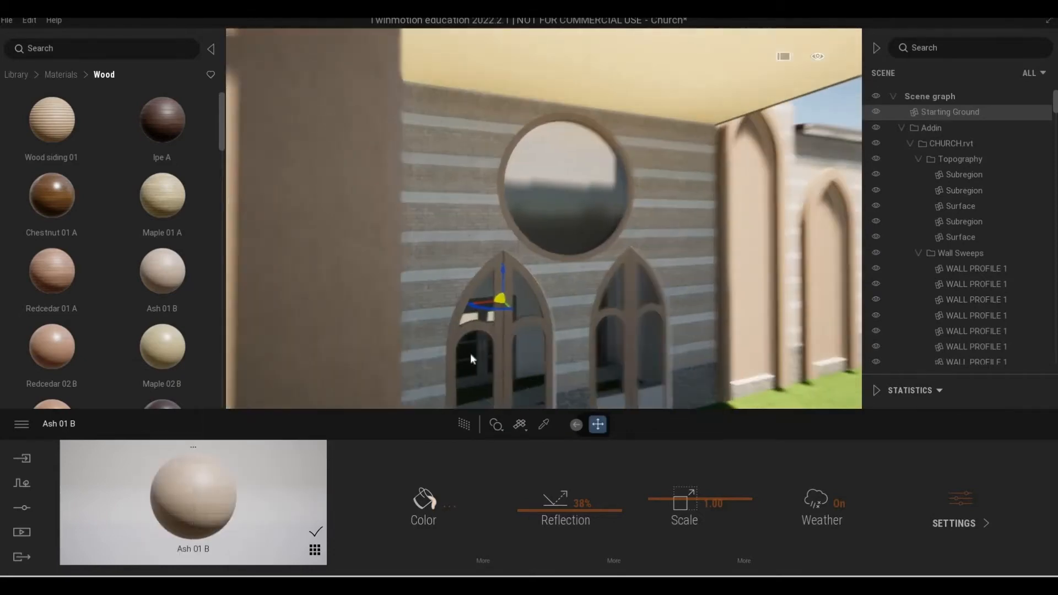
key("d")
key("w")
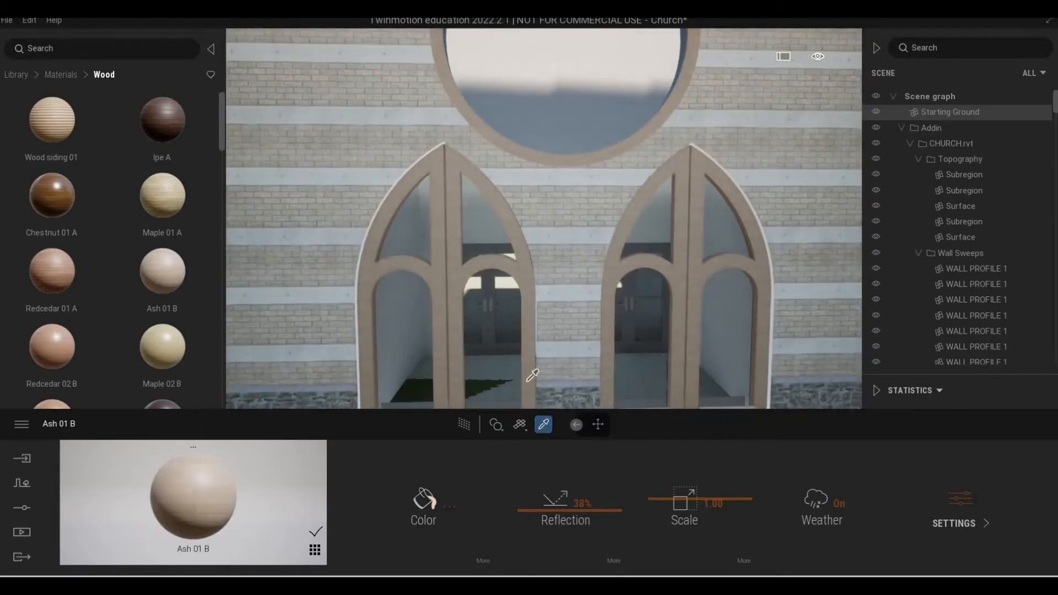
left_click(602, 76)
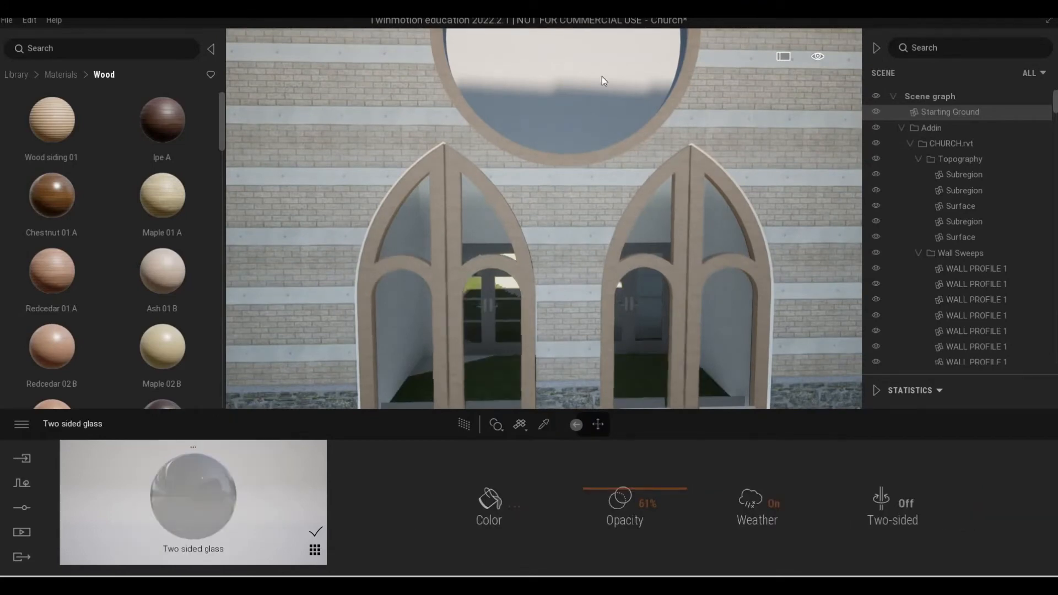
key("s")
key("w")
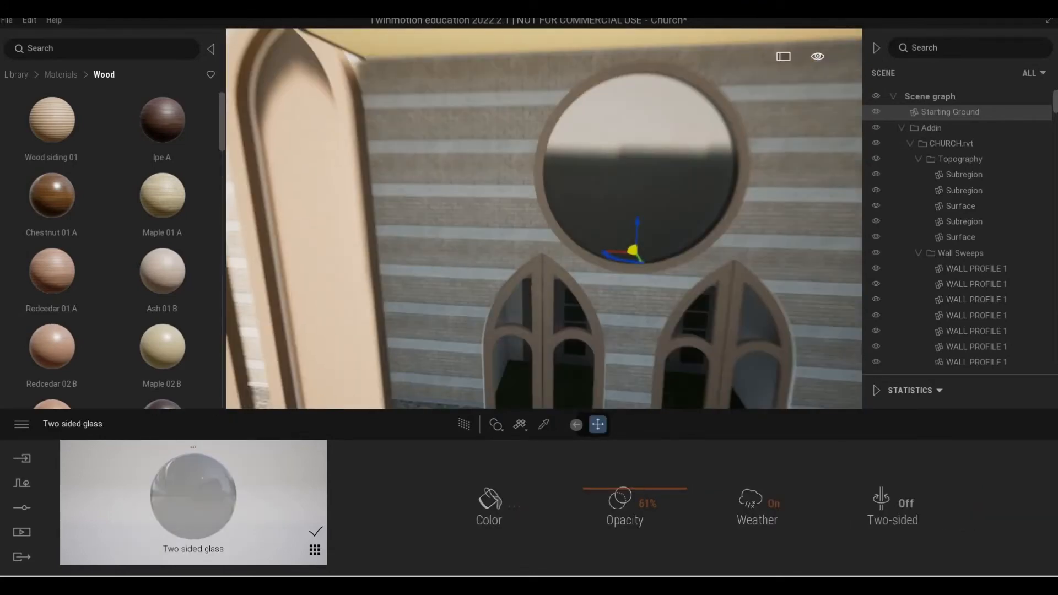
key("s")
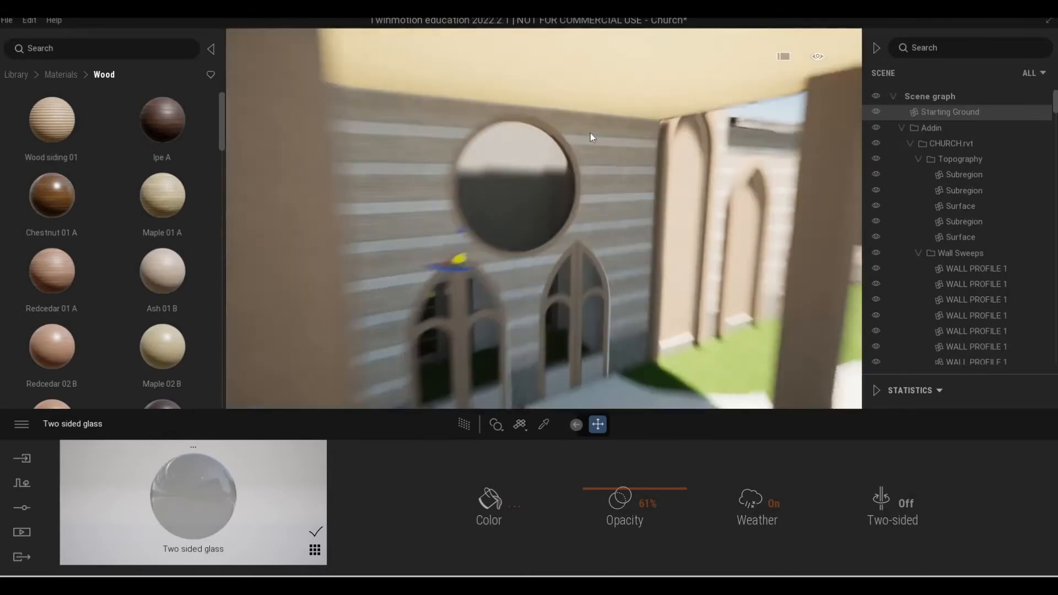
Apply the Chestnut 01 A wood material to the roof of the entrance canopy, including its underside.
right_click_drag(591, 134, 416, 42)
key("w")
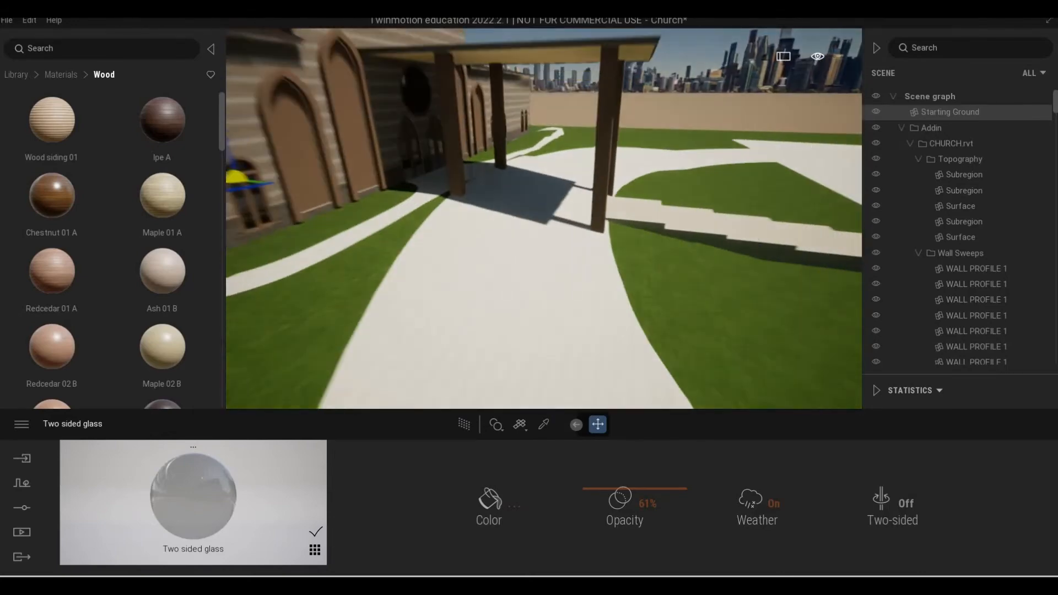
key("q")
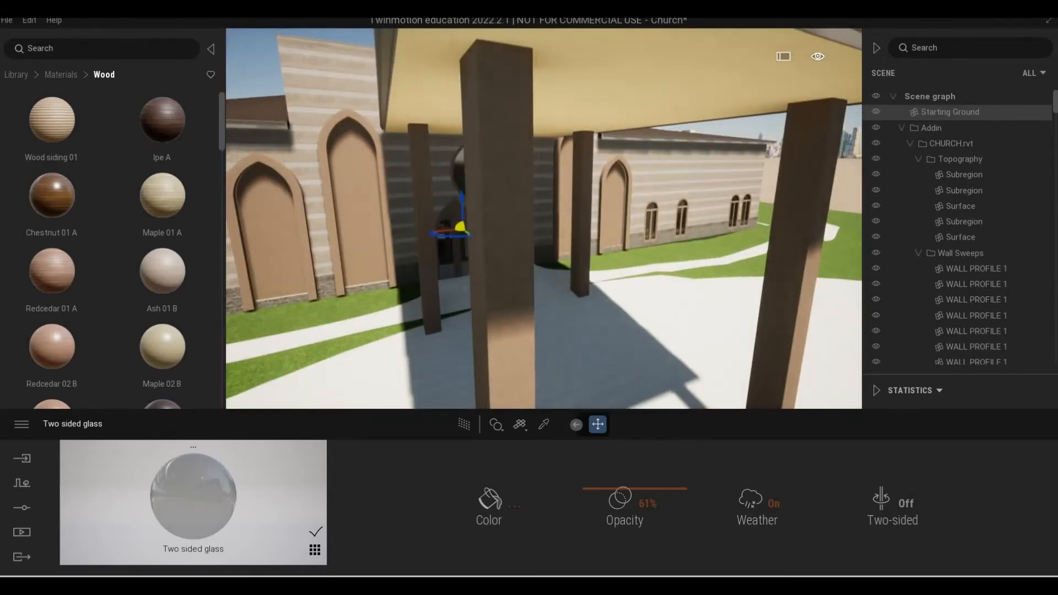
right_click_drag(420, 38, 404, 63)
key("s")
key("e")
key("q")
key("e")
key("s")
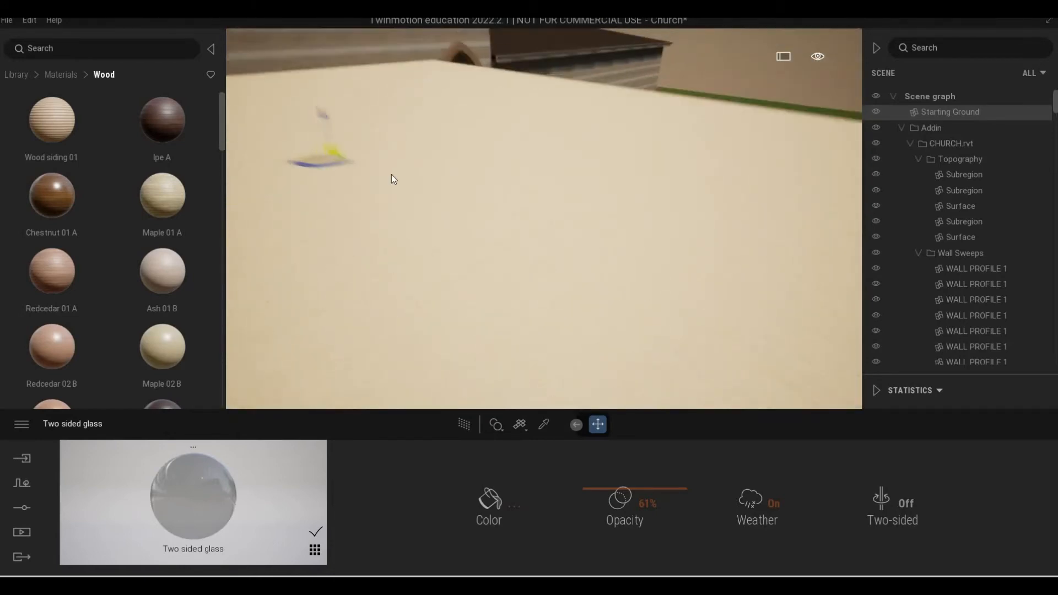
left_click_drag(55, 197, 495, 259)
key("s")
right_click_drag(495, 259, 476, 231)
key("q")
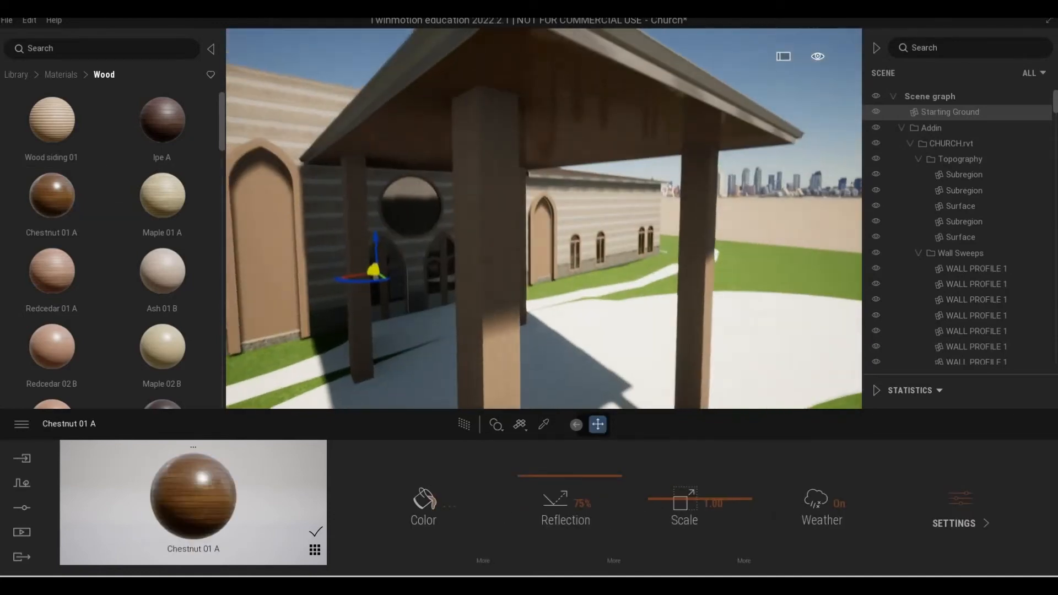
Set the reflection of the canopy's Chestnut 01 A material to 52%.
key("s")
key("w")
key("d")
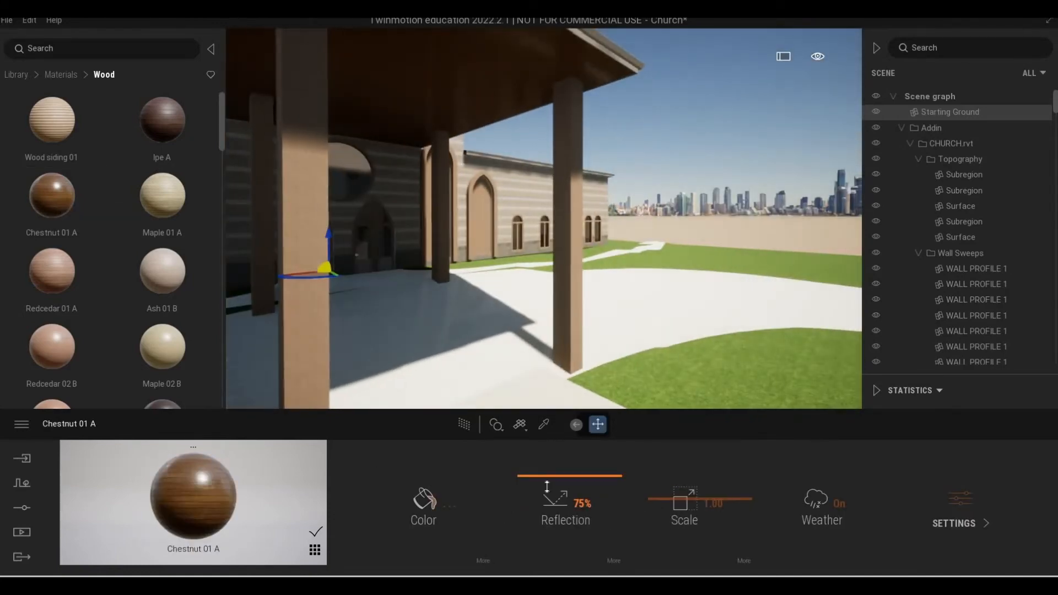
key("s")
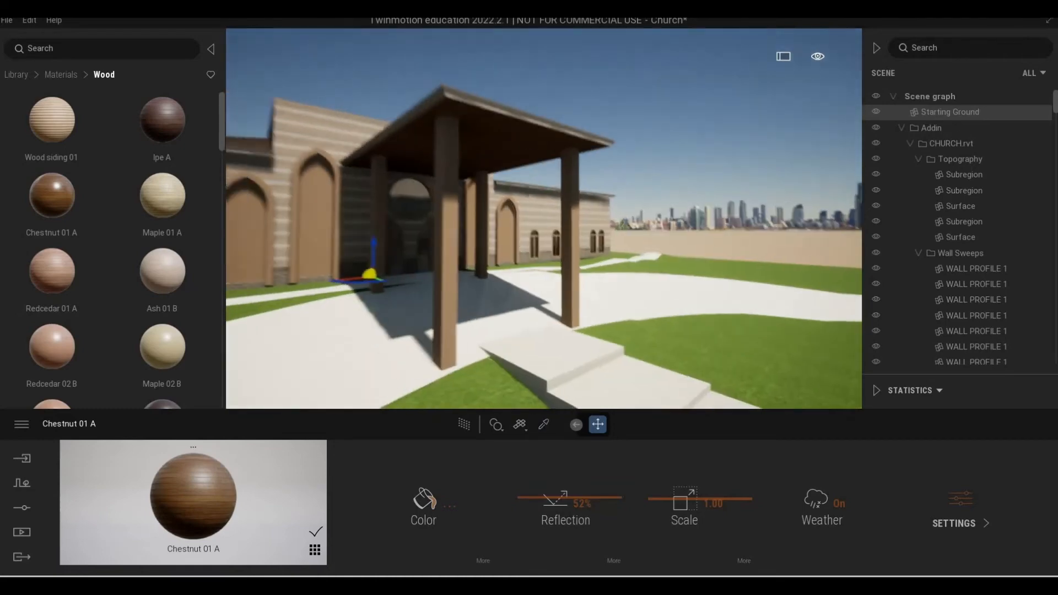
Examine the canopy, the entrance facade and the unfinished driveway and walkways from several sides.
key("w")
key("a")
key("w")
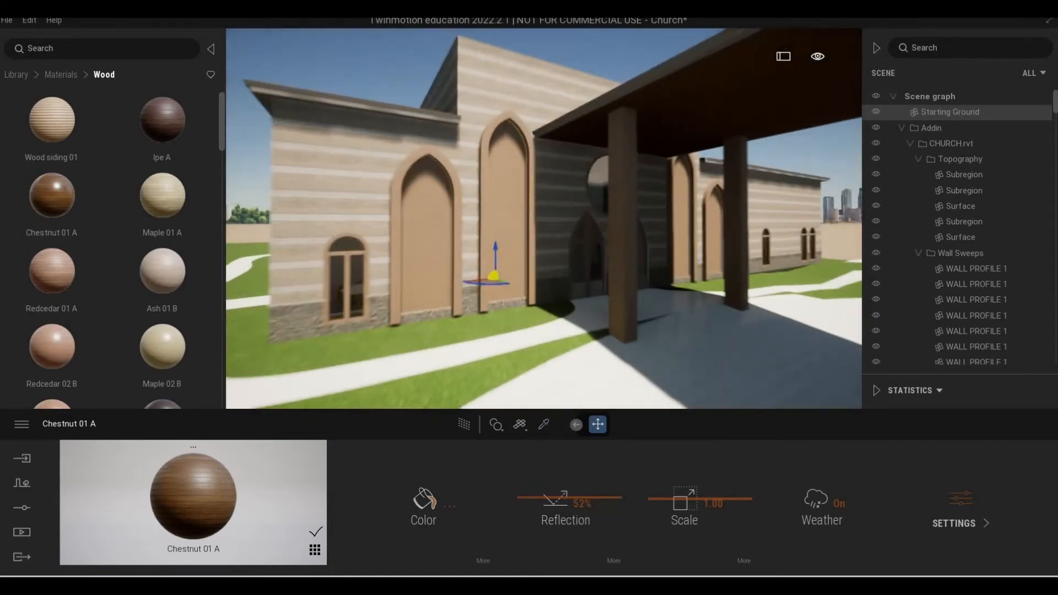
key("s")
key("s")
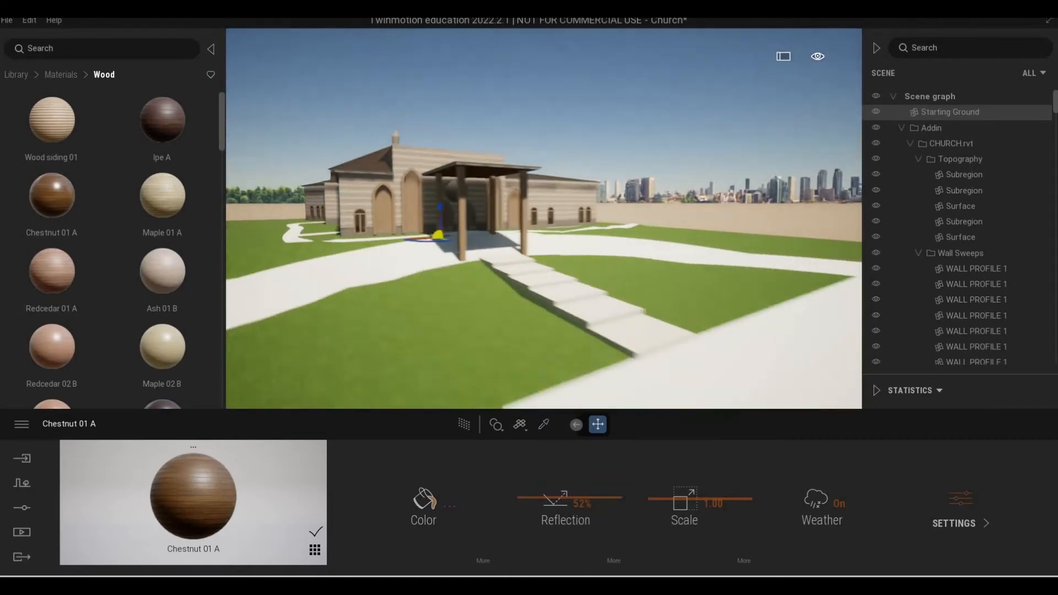
key("d")
key("w")
key("a")
key("a")
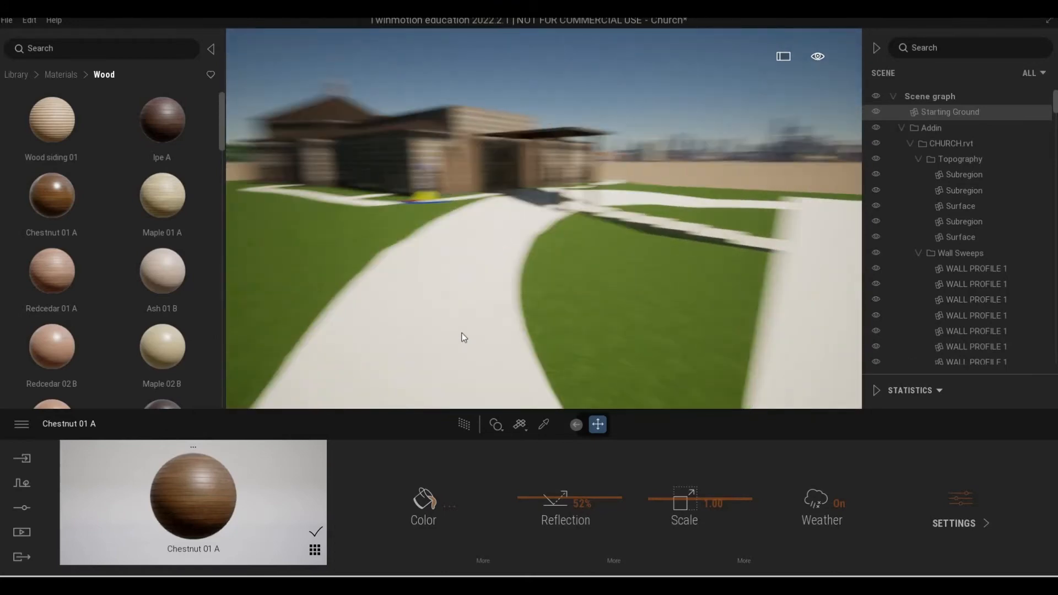
right_click_drag(463, 336, 513, 347)
key("a")
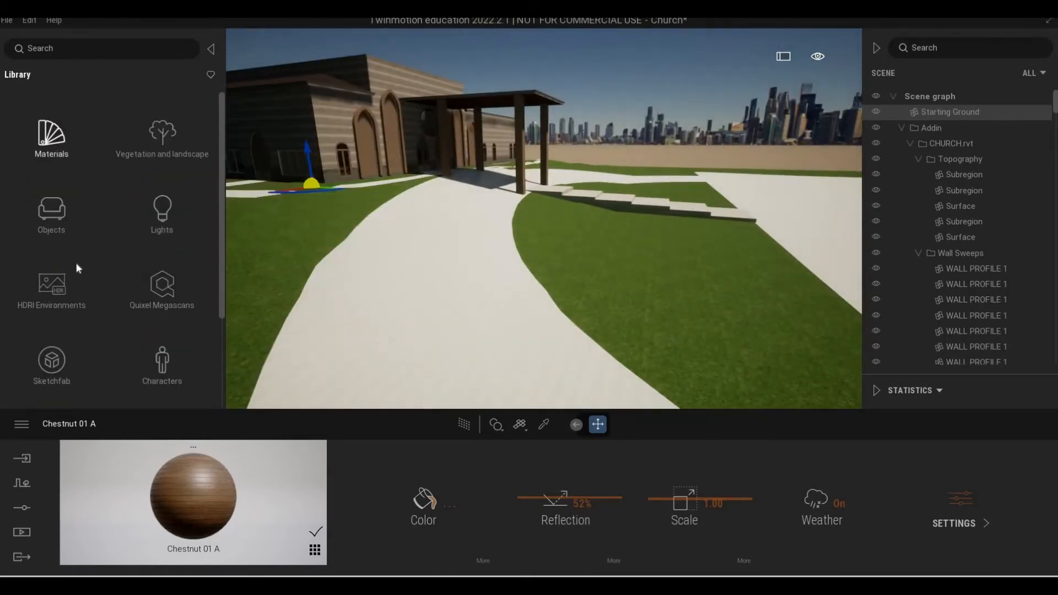
scroll(65, 114, "down", 1)
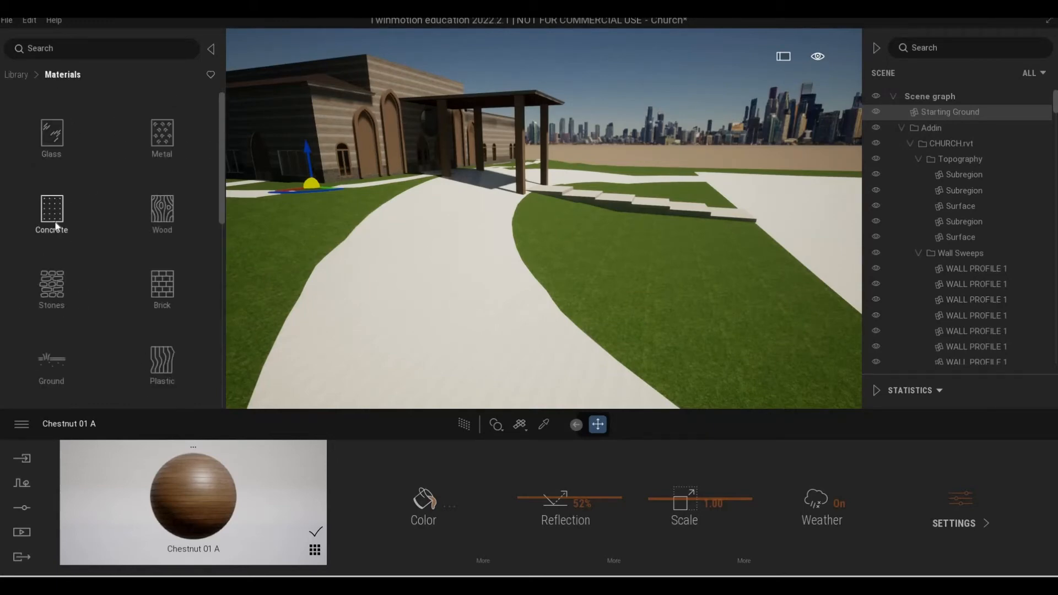
left_click(53, 215)
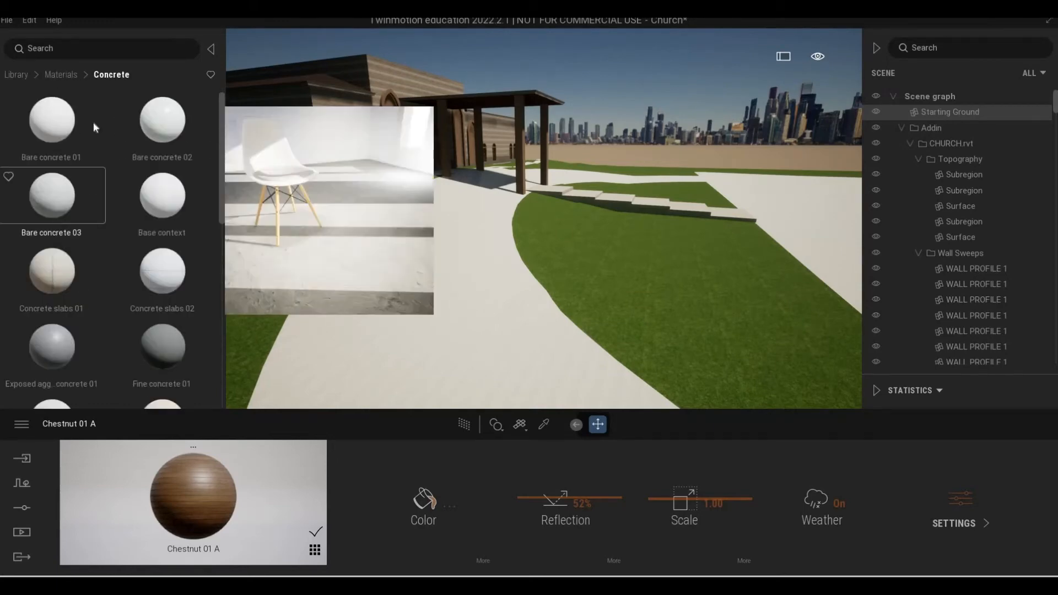
left_click(25, 72)
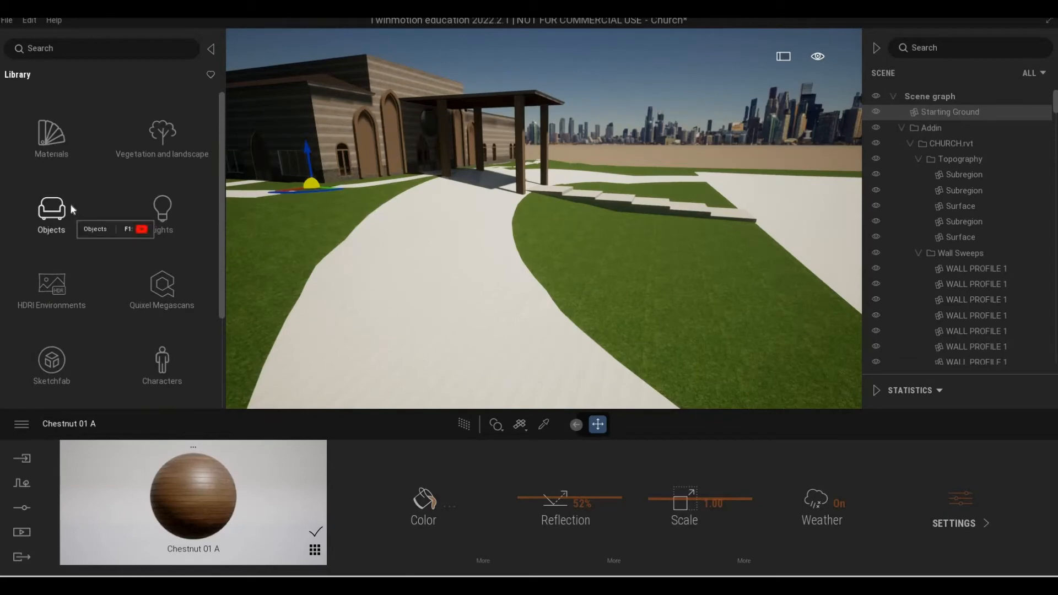
scroll(70, 209, "down", 2)
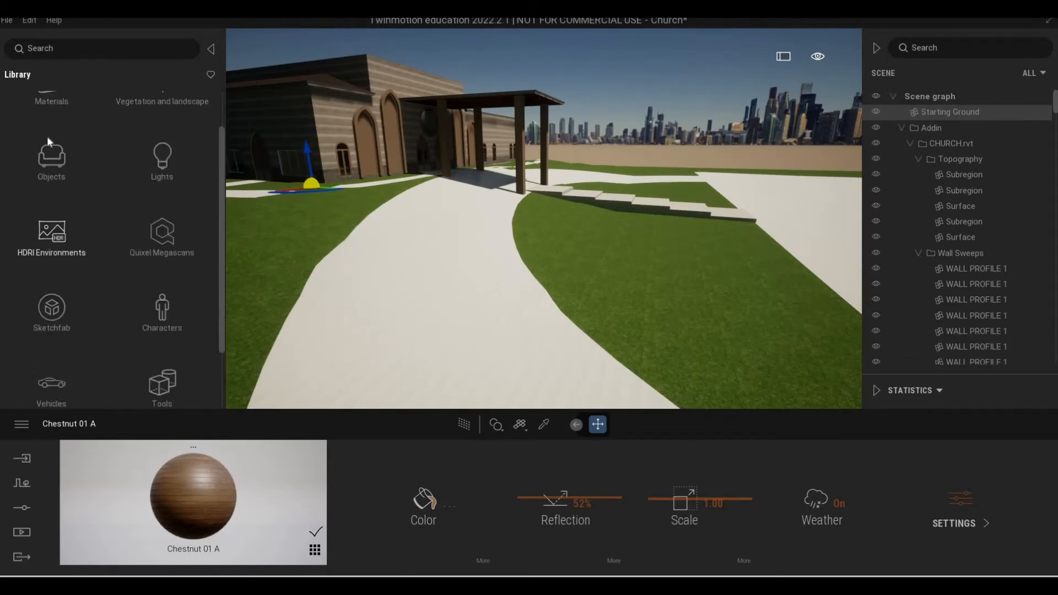
scroll(48, 140, "up", 2)
Open the man-made ground materials in the library's material collection.
left_click(48, 140)
scroll(77, 280, "down", 8)
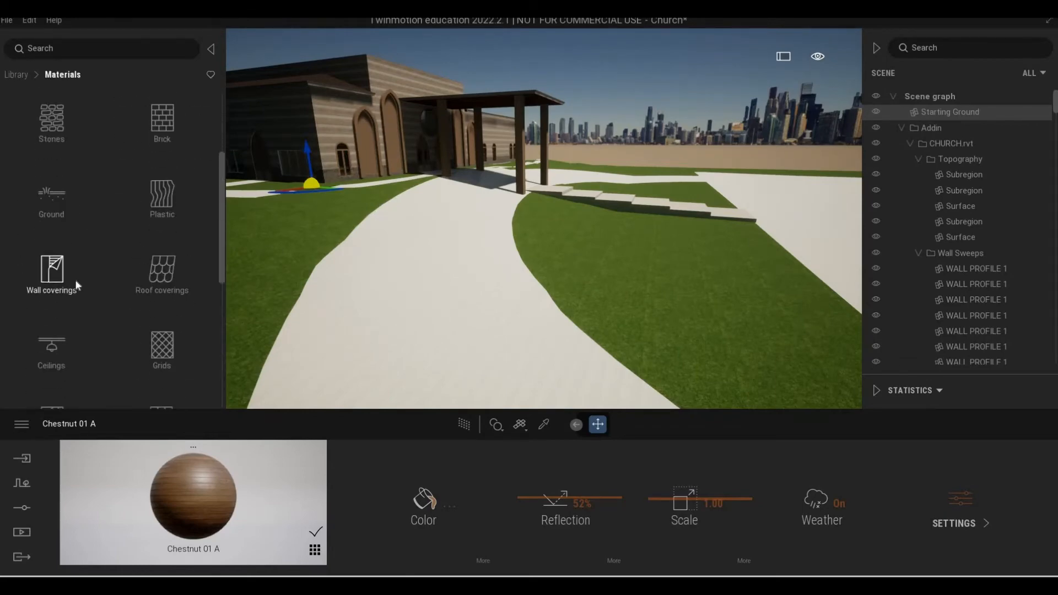
scroll(88, 280, "up", 8)
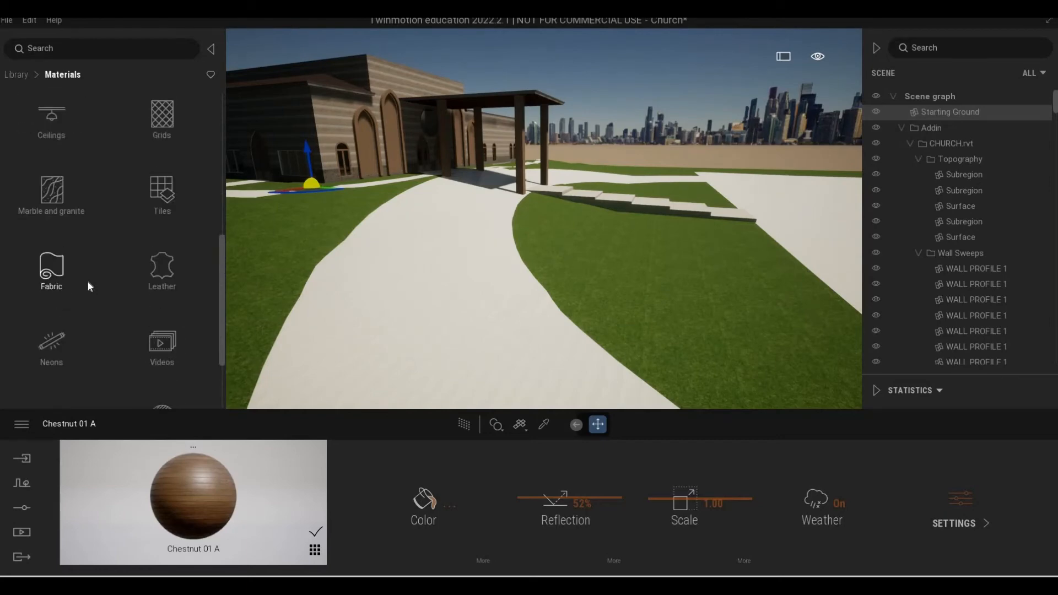
left_click(55, 232)
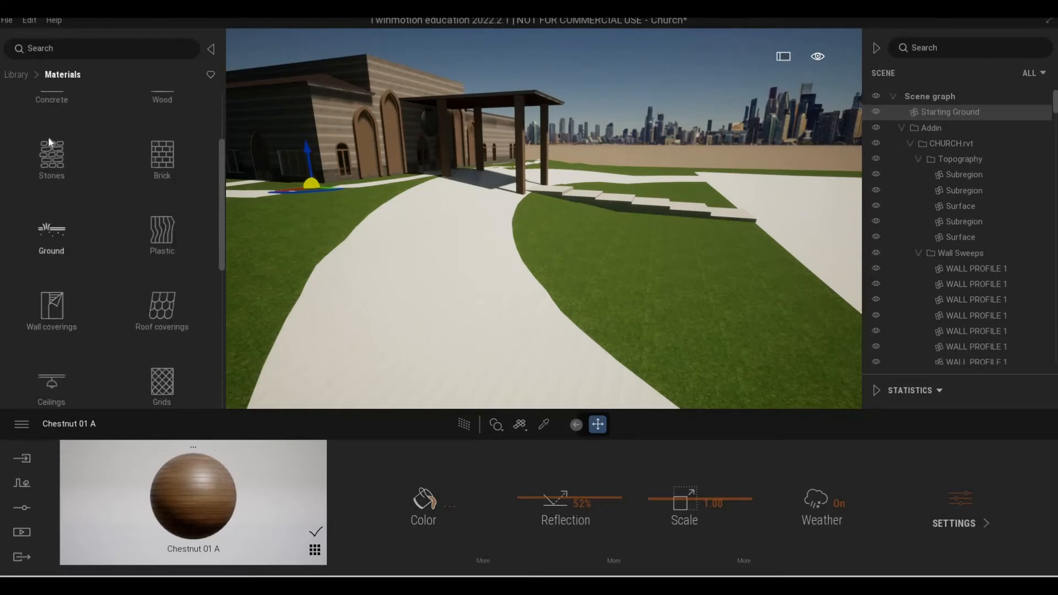
left_click(50, 137)
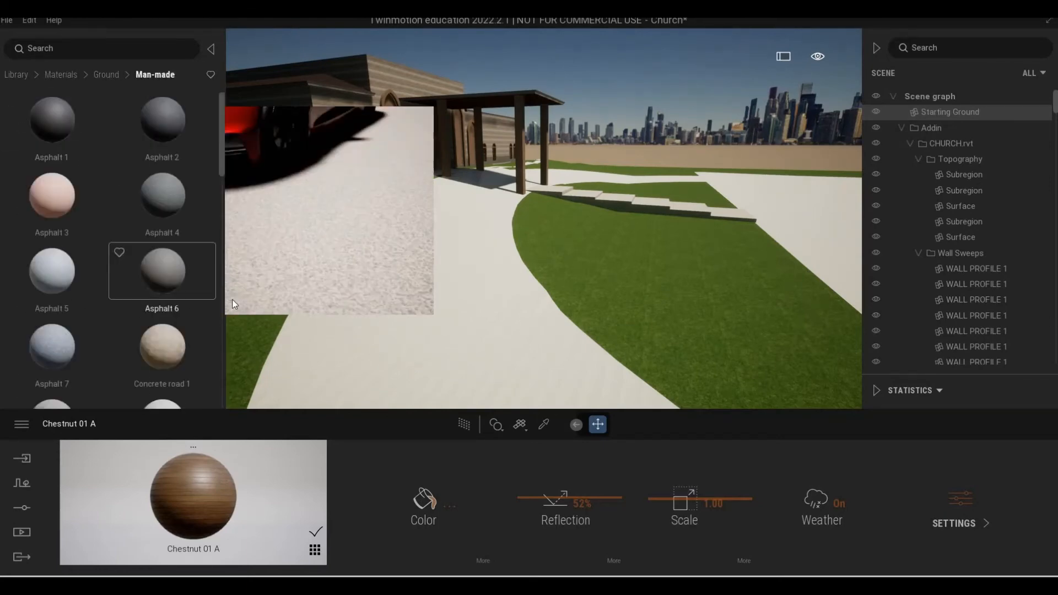
Try the Asphalt 4 material on the narrow walkway along the facade and undo it.
scroll(214, 300, "down", 1)
key("w")
right_click_drag(439, 293, 226, 293)
key("s")
key("w")
scroll(172, 298, "down", 1)
key("w")
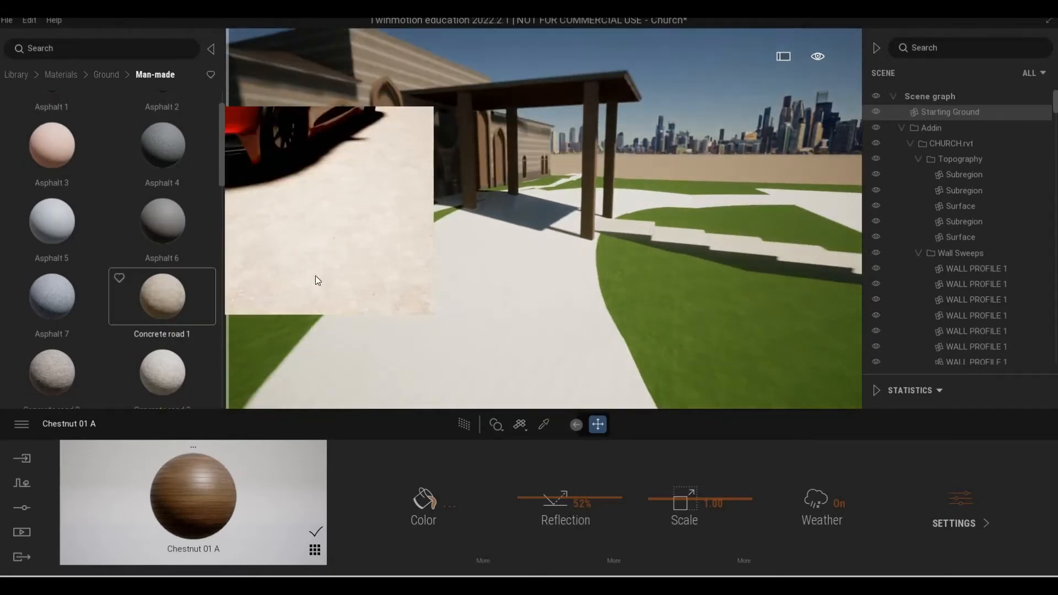
key("e")
key("a")
key("Escape")
scroll(177, 157, "up", 1)
left_click_drag(177, 156, 525, 367)
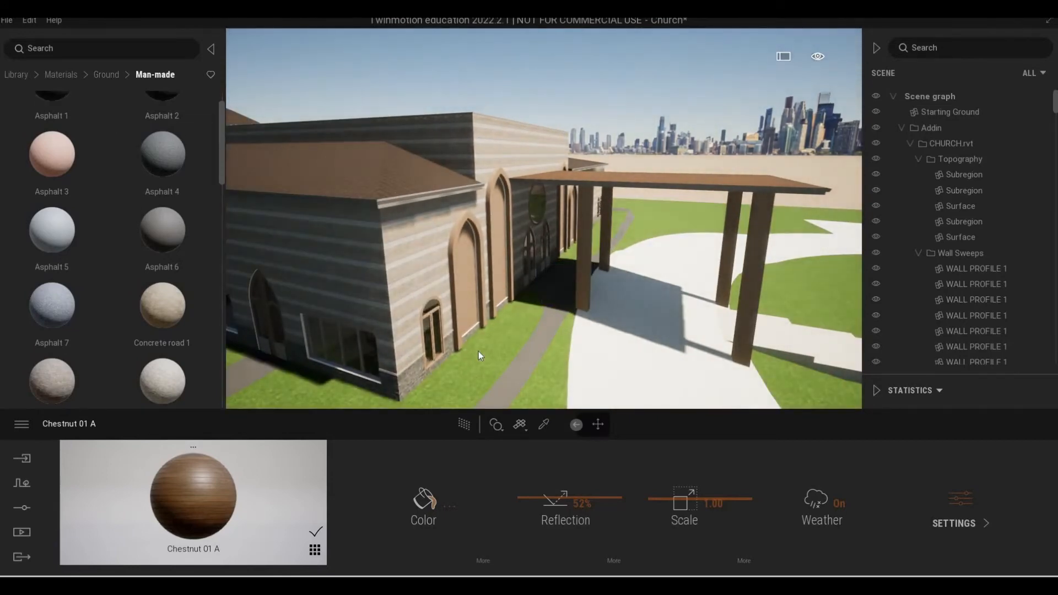
key("ctrl+z")
Apply Concrete road 1 to the narrow walkway along the facade and Concrete road 2 to the wide driveway.
left_click_drag(153, 304, 594, 322)
middle_click_drag(517, 301, 481, 241)
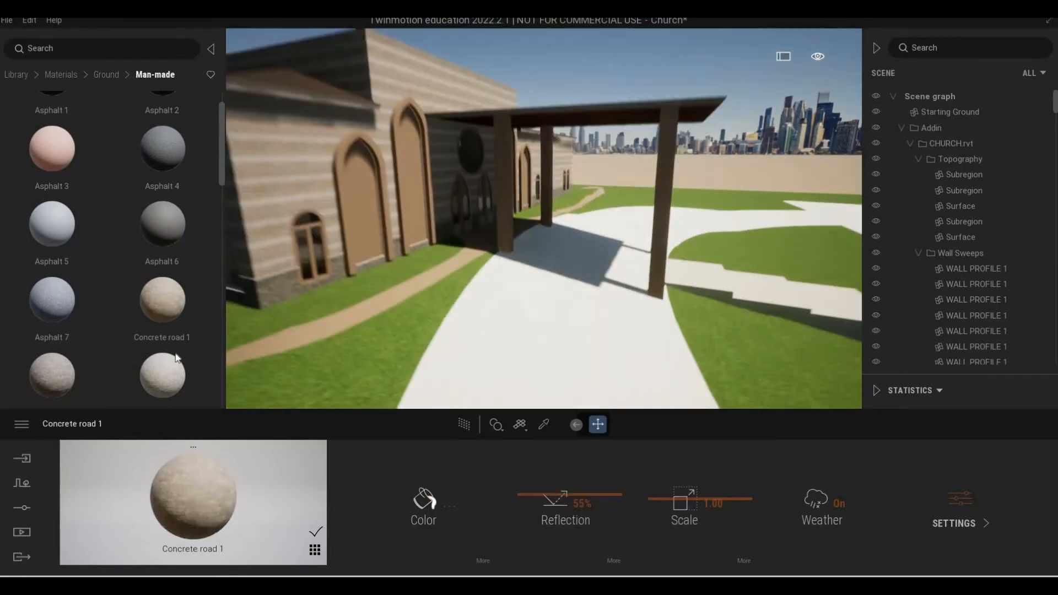
scroll(513, 275, "up", 2)
scroll(55, 348, "down", 1)
left_click_drag(57, 347, 570, 361)
right_click_drag(570, 362, 366, 347)
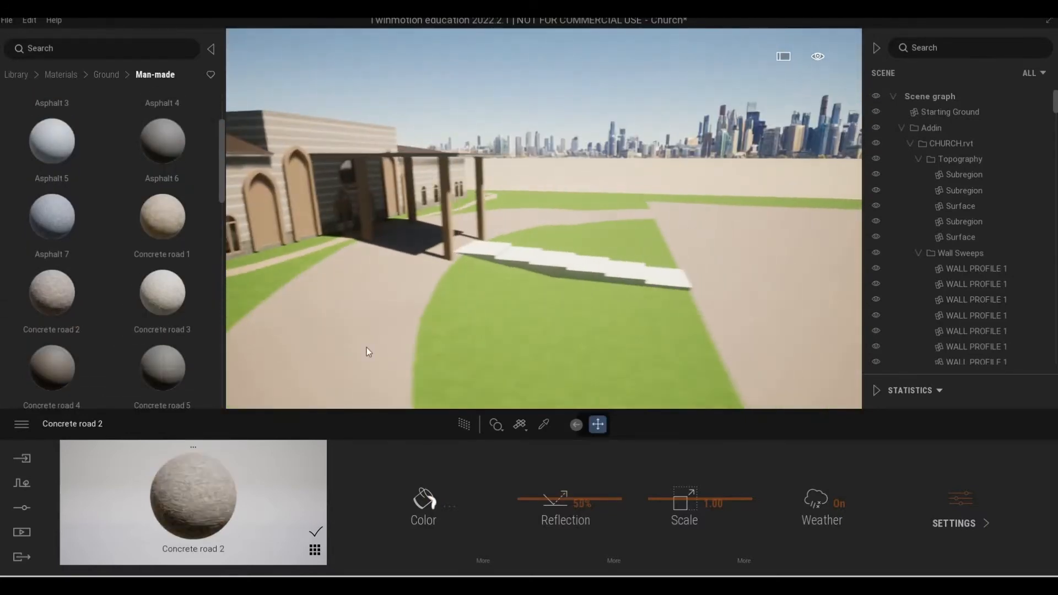
Apply Concrete road 4 to the outdoor steps leading to the canopy, after trying Concrete road 3 on them.
scroll(366, 347, "up", 2)
left_click_drag(159, 294, 528, 305)
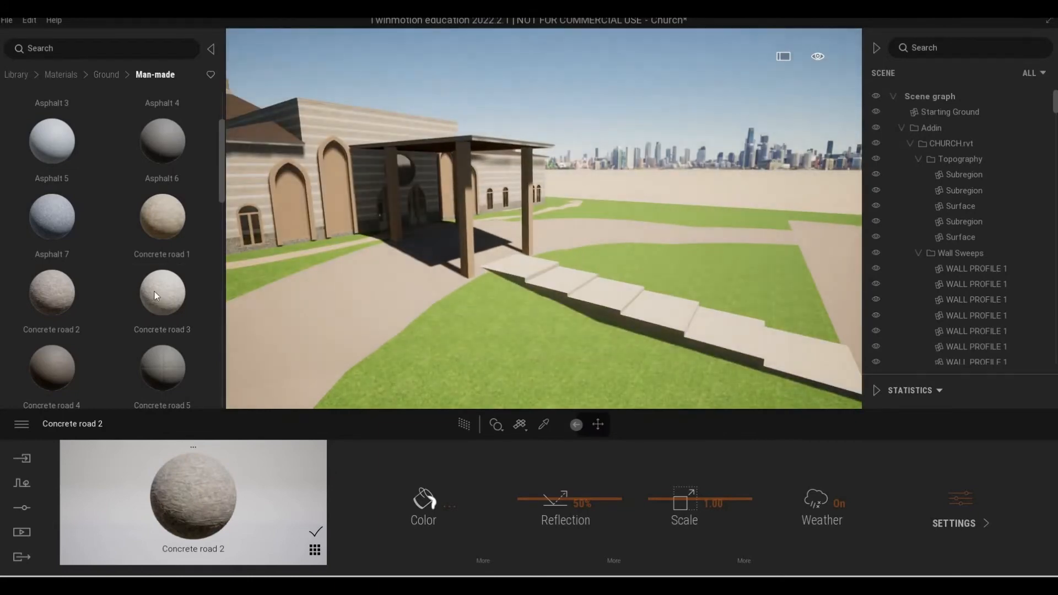
scroll(48, 187, "down", 2)
left_click_drag(50, 254, 608, 306)
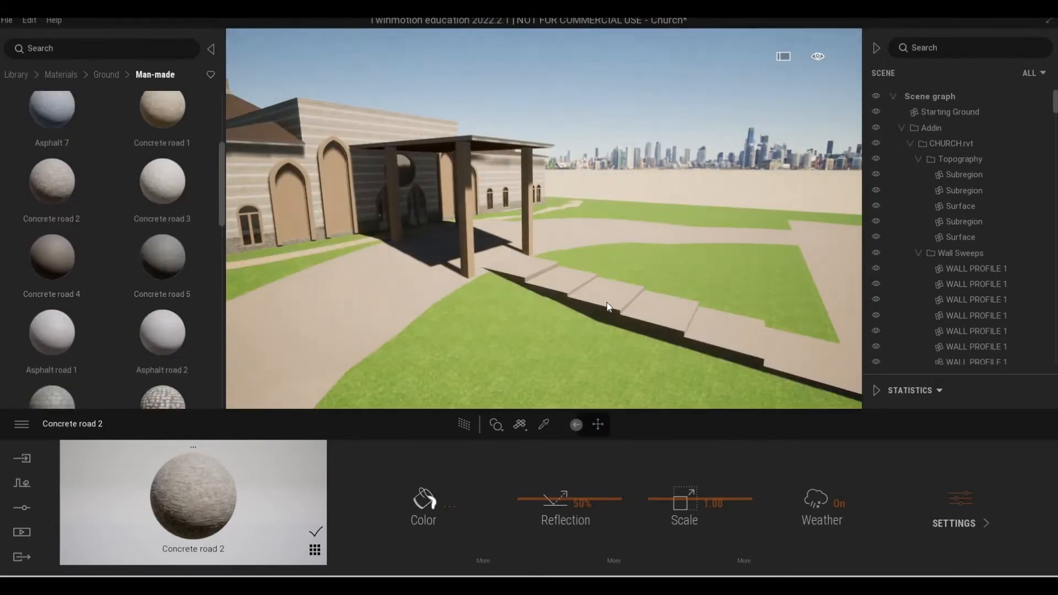
Pick the Stone 03 material from the octagonal hall's wall and darken its color to grey 898989.
scroll(609, 307, "down", 4)
mouse_move(609, 306)
right_mouse_down()
mouse_move(744, 308)
mouse_move(552, 306)
mouse_move(739, 306)
mouse_move(574, 293)
mouse_move(634, 295)
mouse_move(585, 295)
mouse_move(618, 301)
right_mouse_up()
key("a")
key("w")
key("w")
key("e")
key("w")
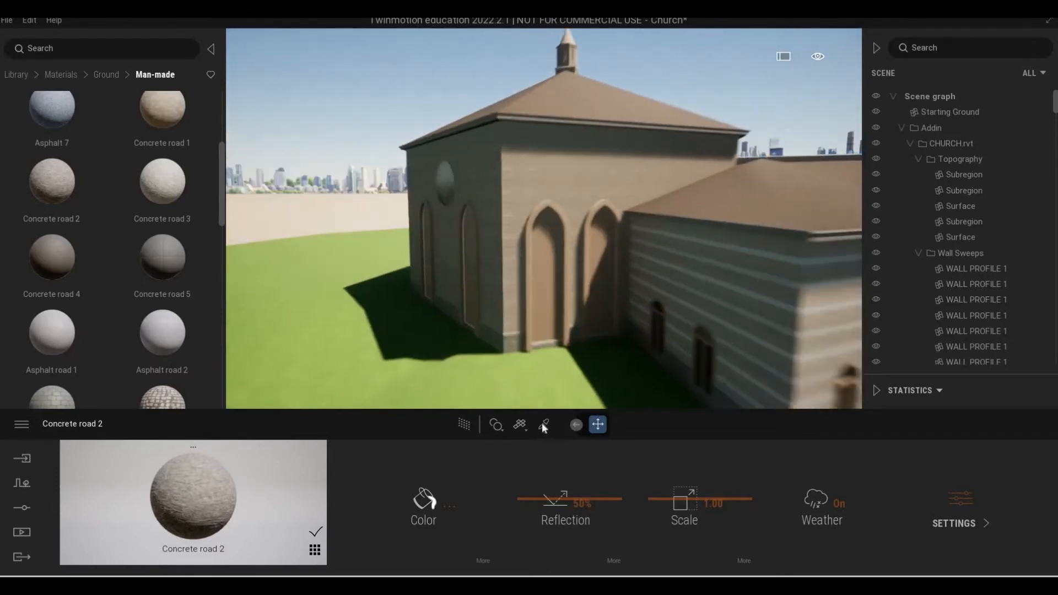
left_click(543, 423)
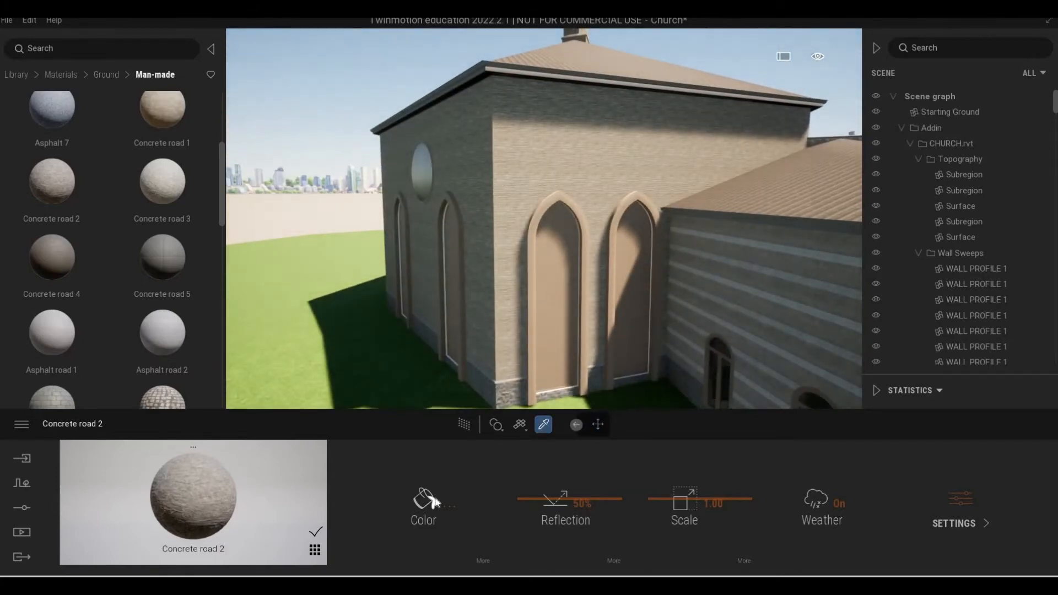
left_click_drag(517, 216, 519, 252)
left_click(659, 397)
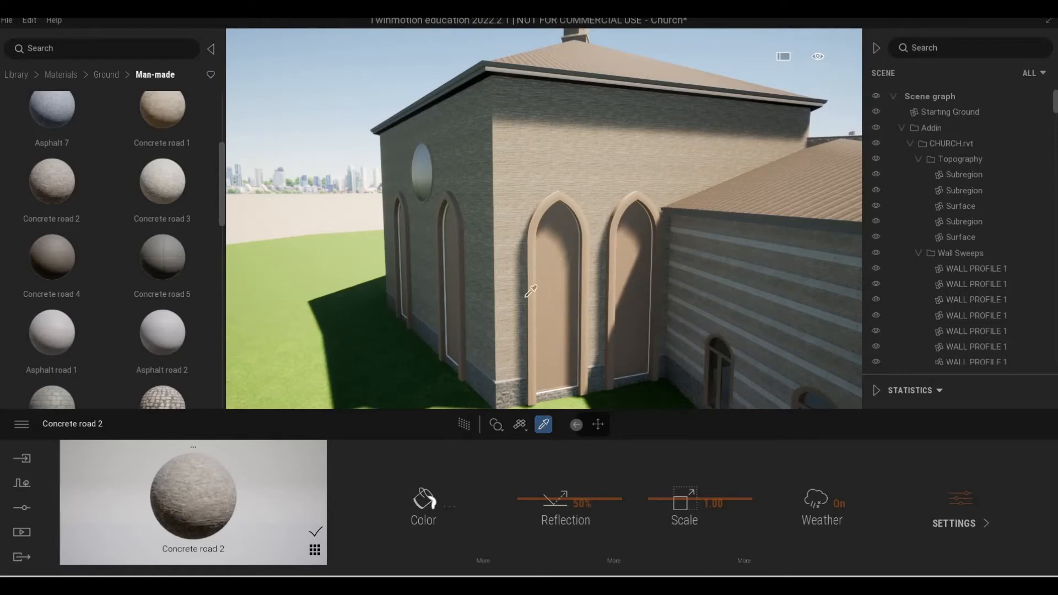
left_click(447, 511)
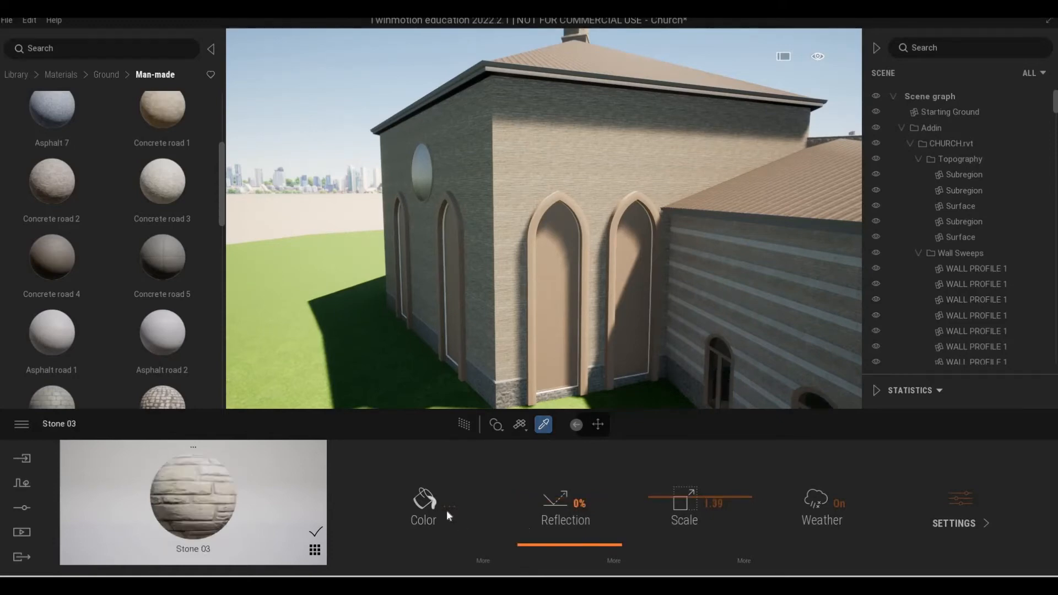
left_click(511, 274)
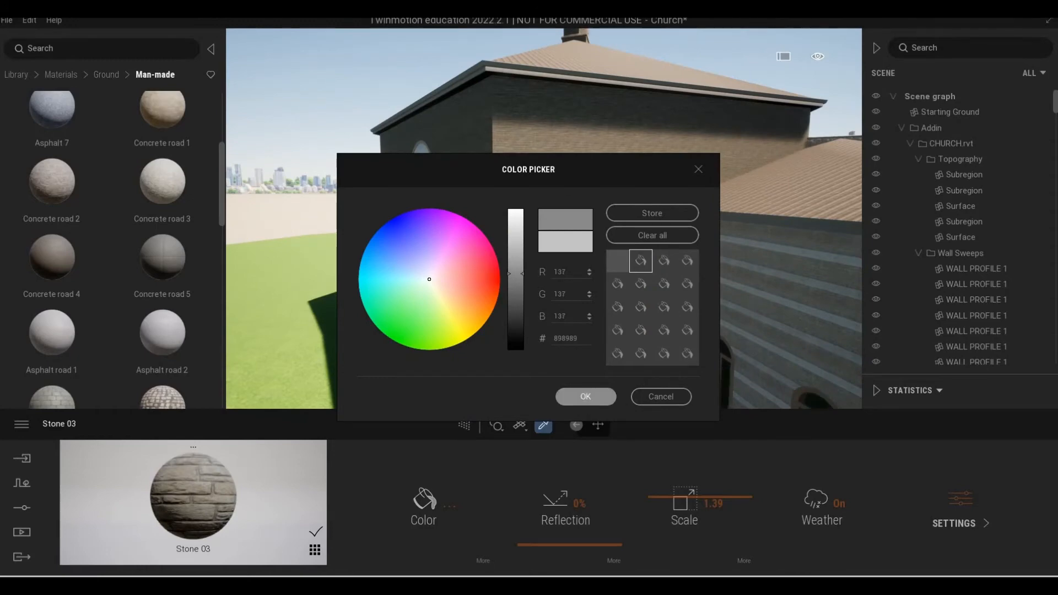
left_click(585, 397)
Examine the darkened stone walls around the octagonal hall and the long side facades.
key("a")
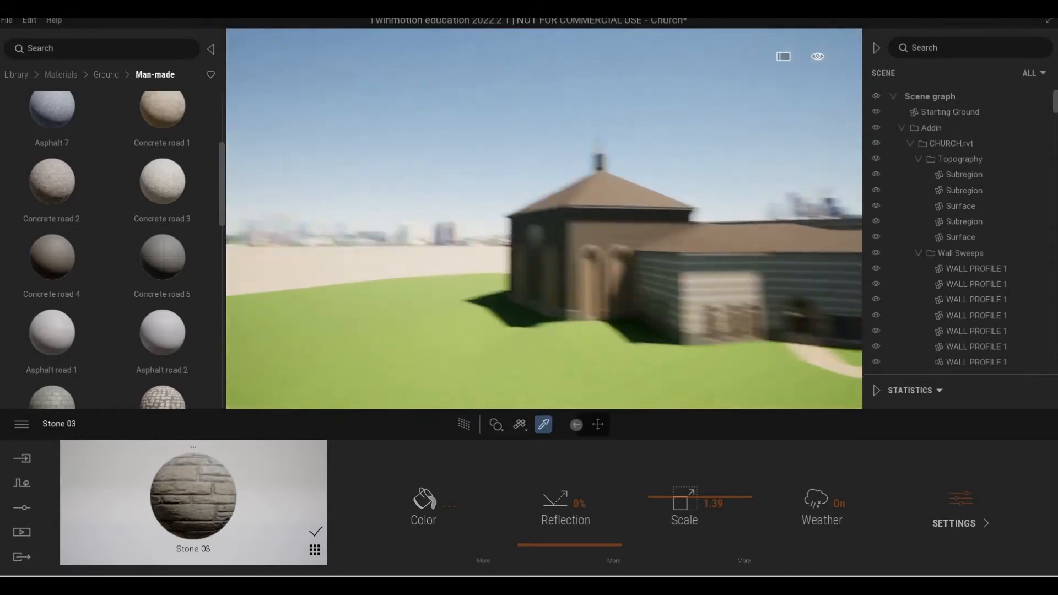
key("w")
key("w")
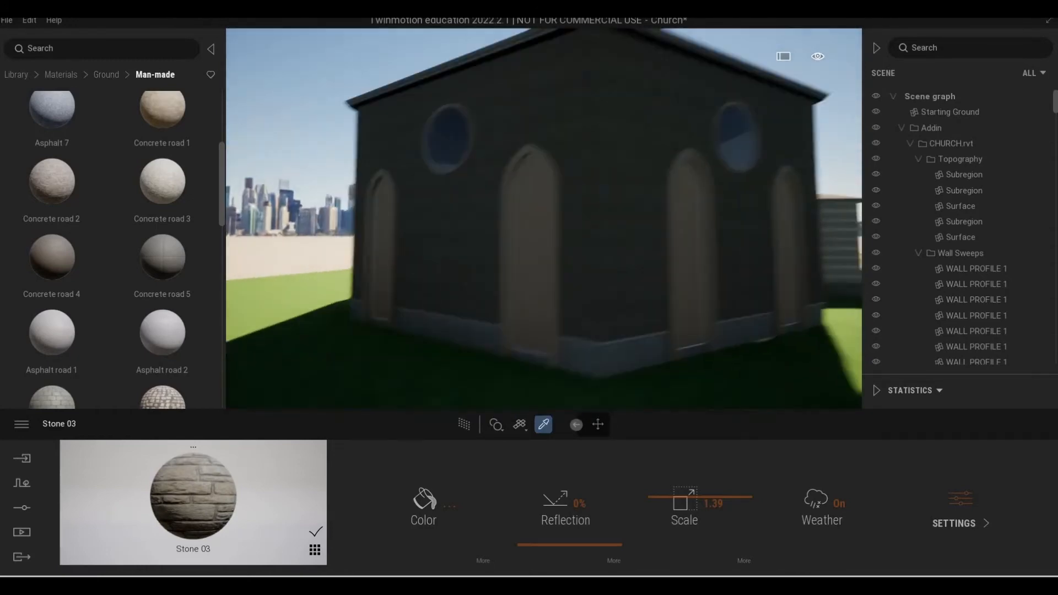
key("s")
key("d")
key("d")
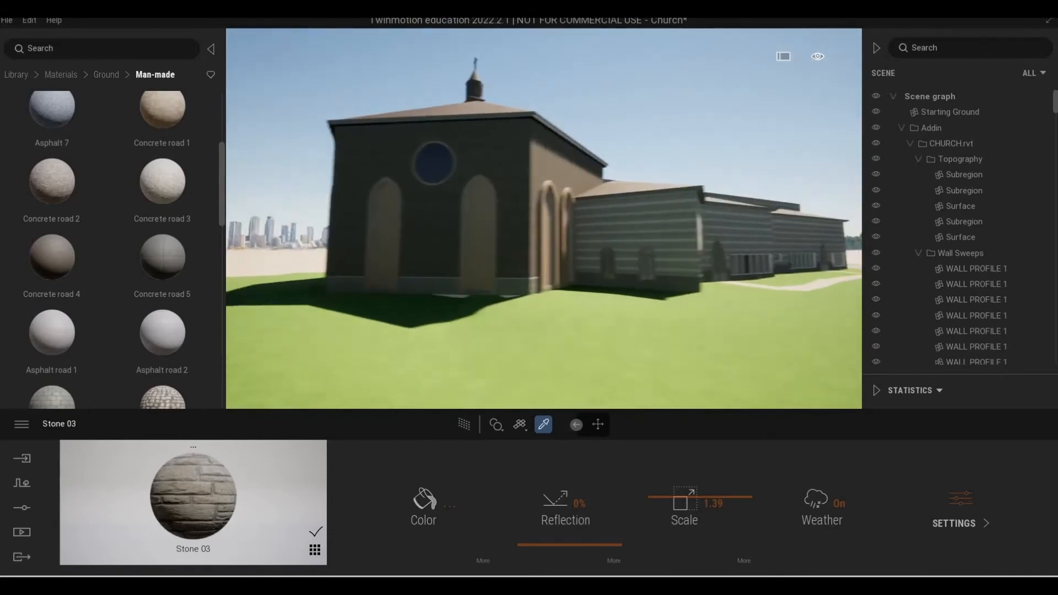
key("w")
key("e")
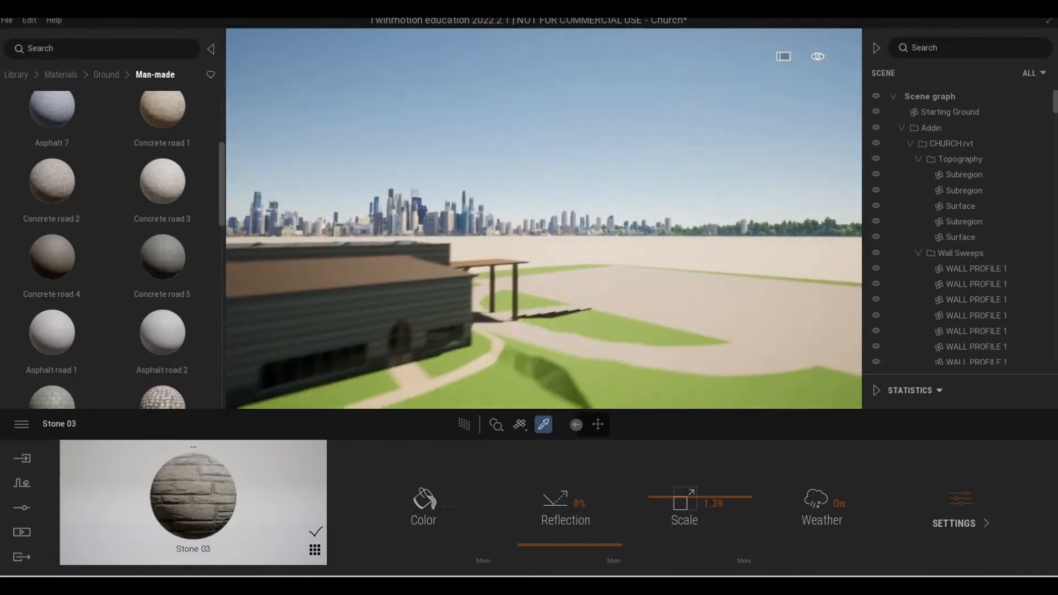
key("d")
key("s")
key("w")
key("d")
Open the library's metal materials and darken the Aluminum 2014-T6 material on the roof parapet's coping to near-black.
right_click_drag(570, 362, 485, 361)
key("q")
key("w")
key("e")
key("s")
key("q")
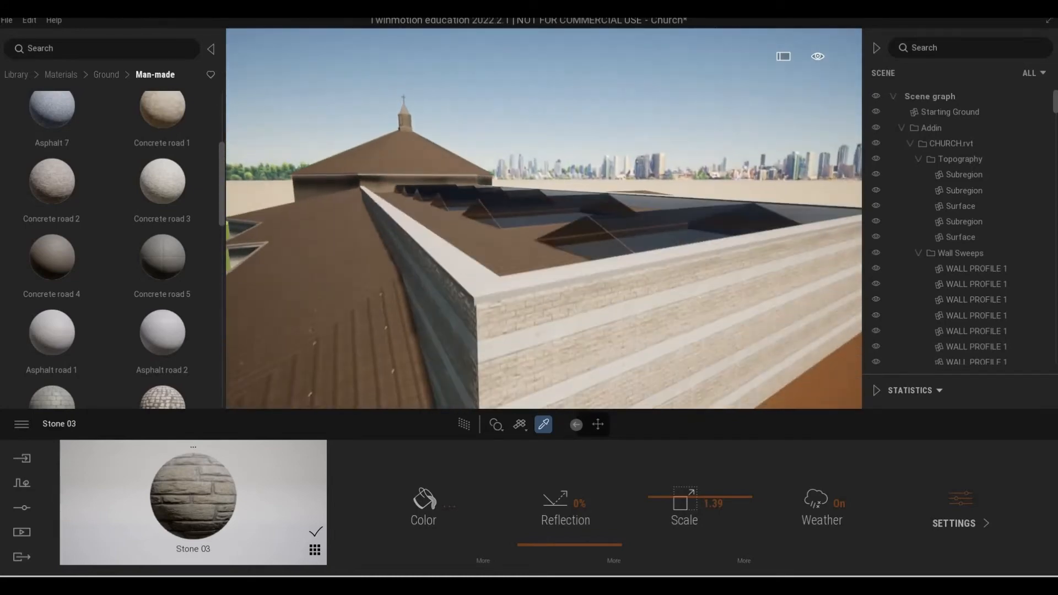
right_click_drag(541, 394, 531, 377)
left_click(17, 74)
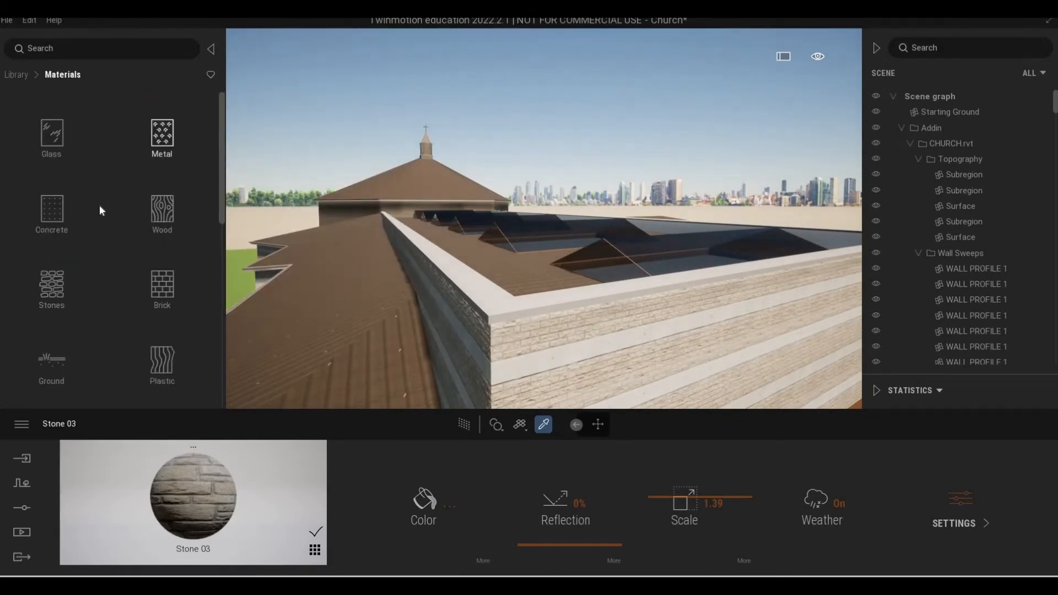
left_click(162, 135)
scroll(162, 275, "down", 2)
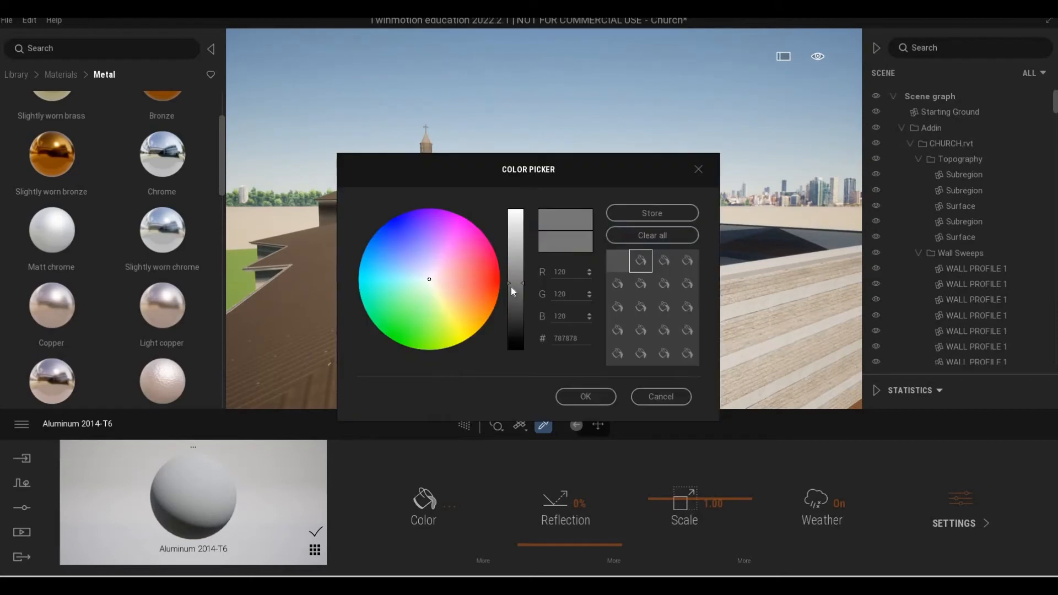
left_click_drag(514, 292, 520, 346)
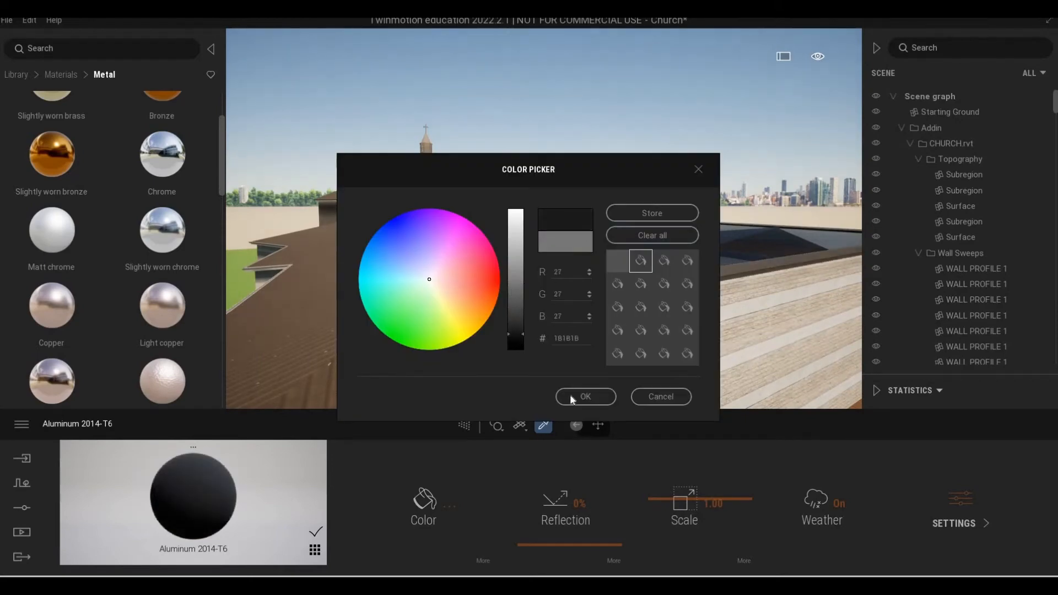
left_click(585, 397)
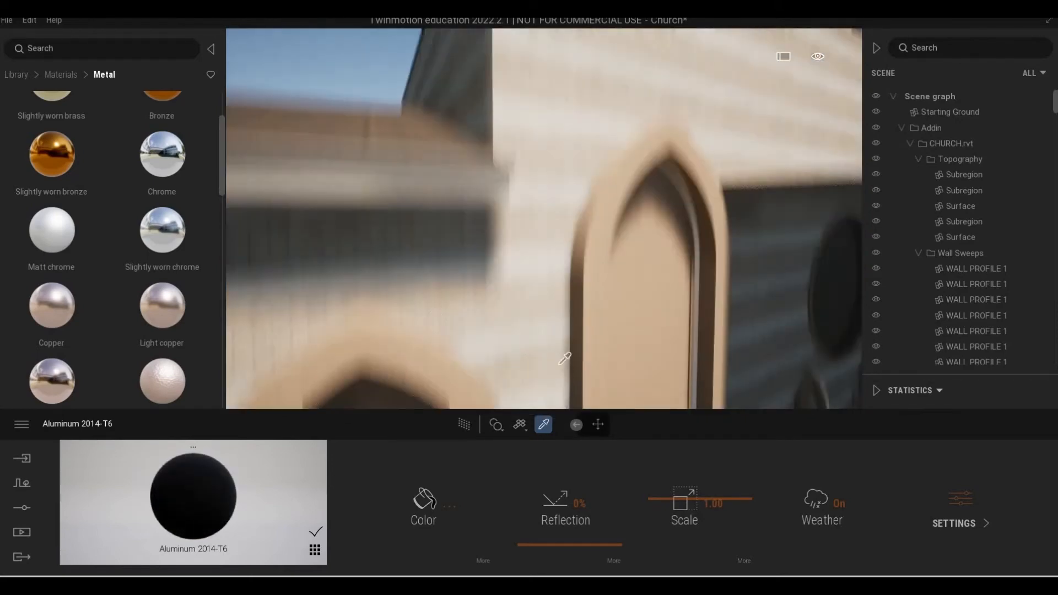
Pick the Aluminum 5005 material from the eave trim of the lower roof and darken its color to near-black.
right_click_drag(565, 358, 494, 340)
key("s")
key("w")
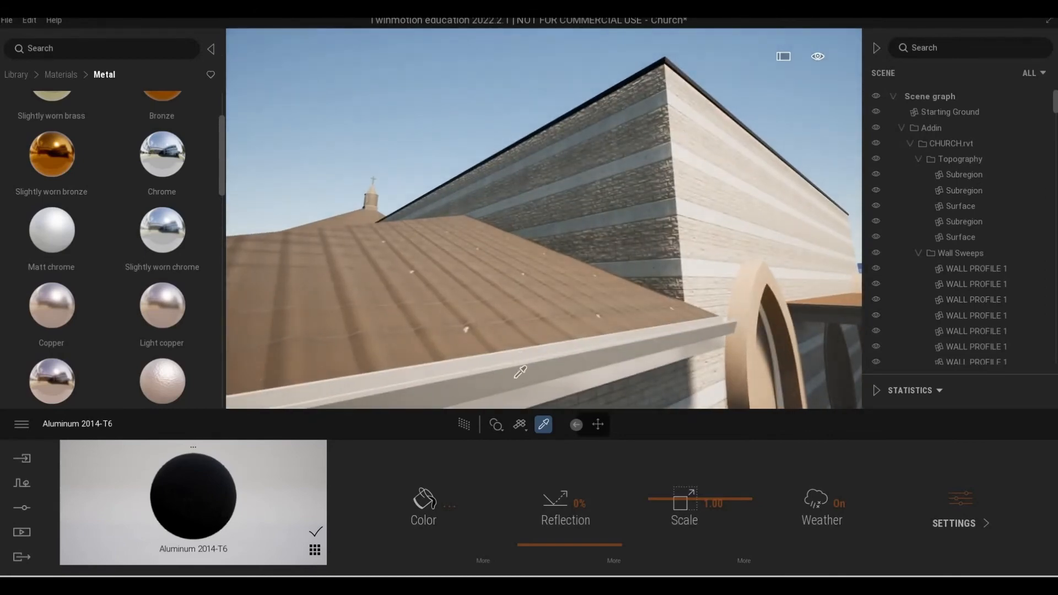
key("s")
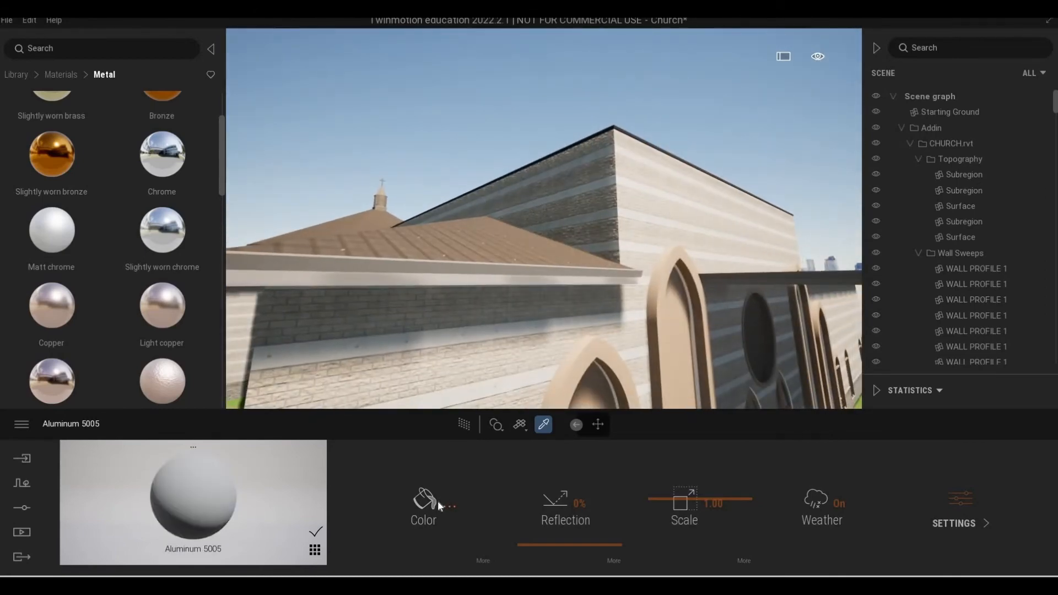
left_click(424, 502)
left_click(510, 329)
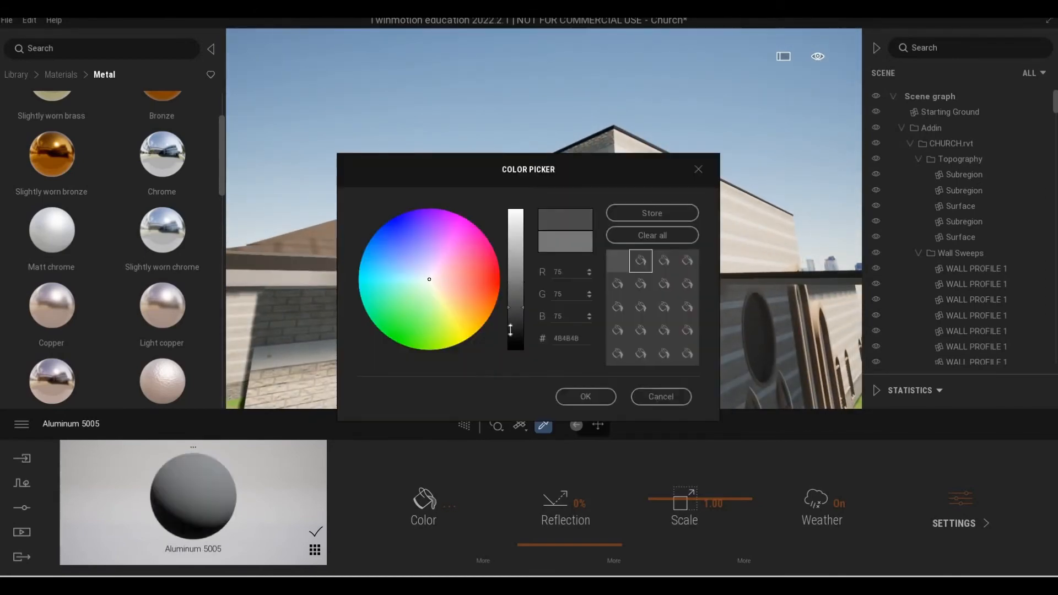
left_click(585, 397)
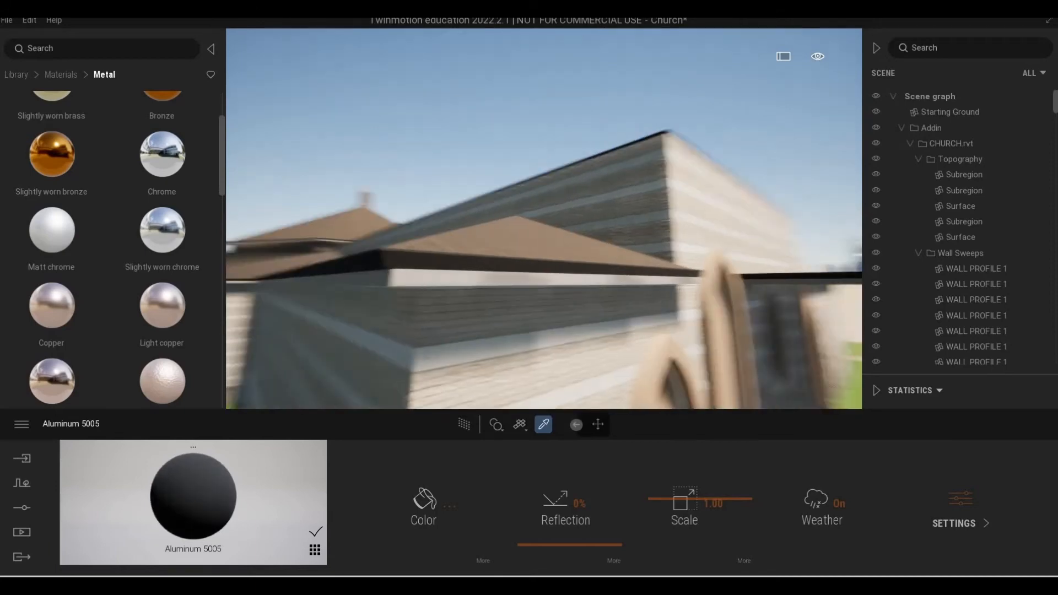
Examine the dark roof edges, skylights, canopy and facades from around and above the church.
key("e")
key("w")
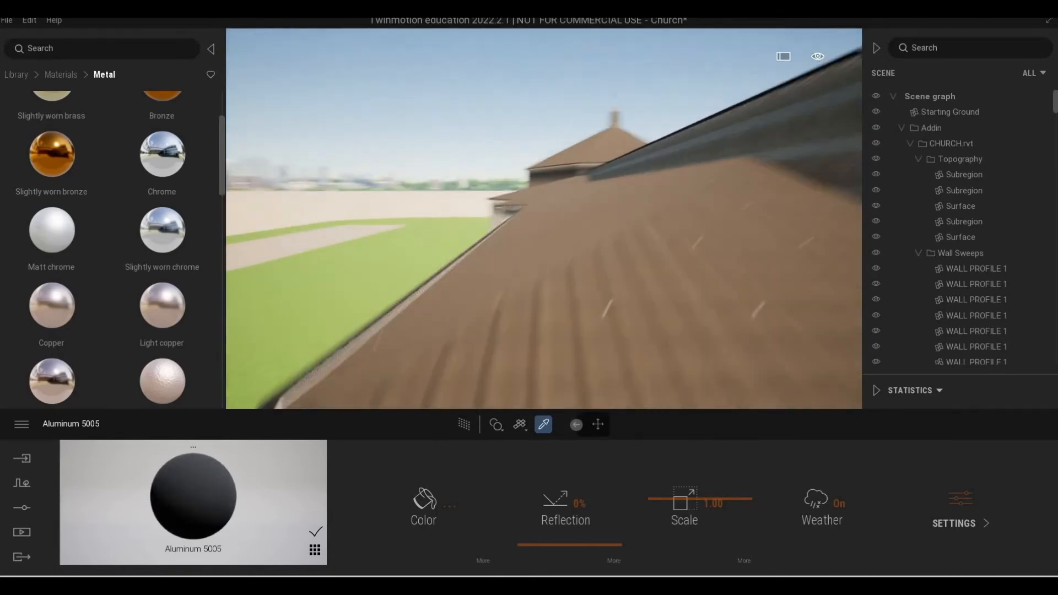
key("s")
key("d")
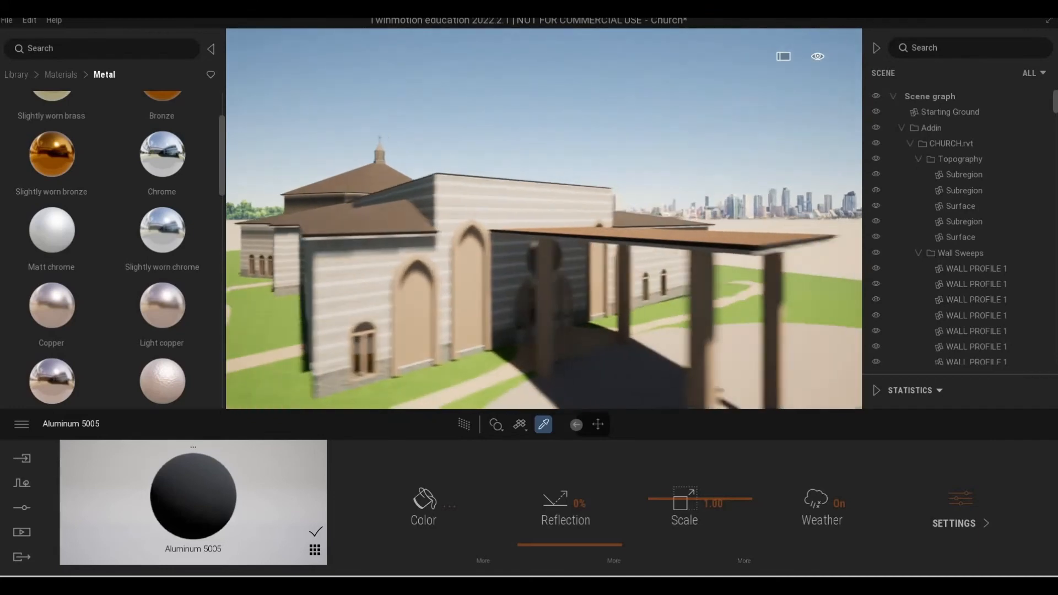
key("e")
key("d")
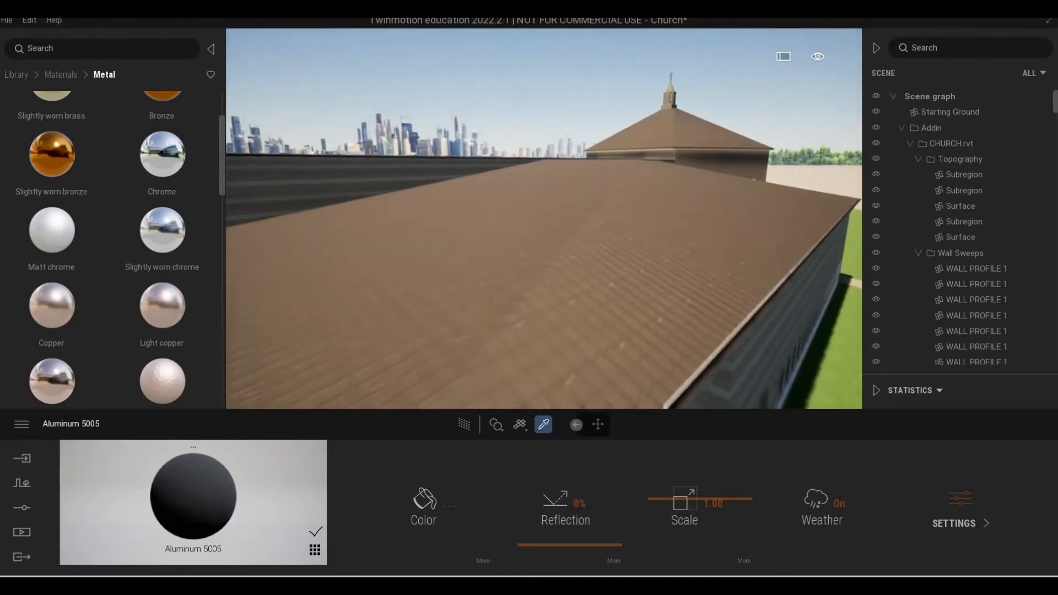
key("e")
key("d")
key("a")
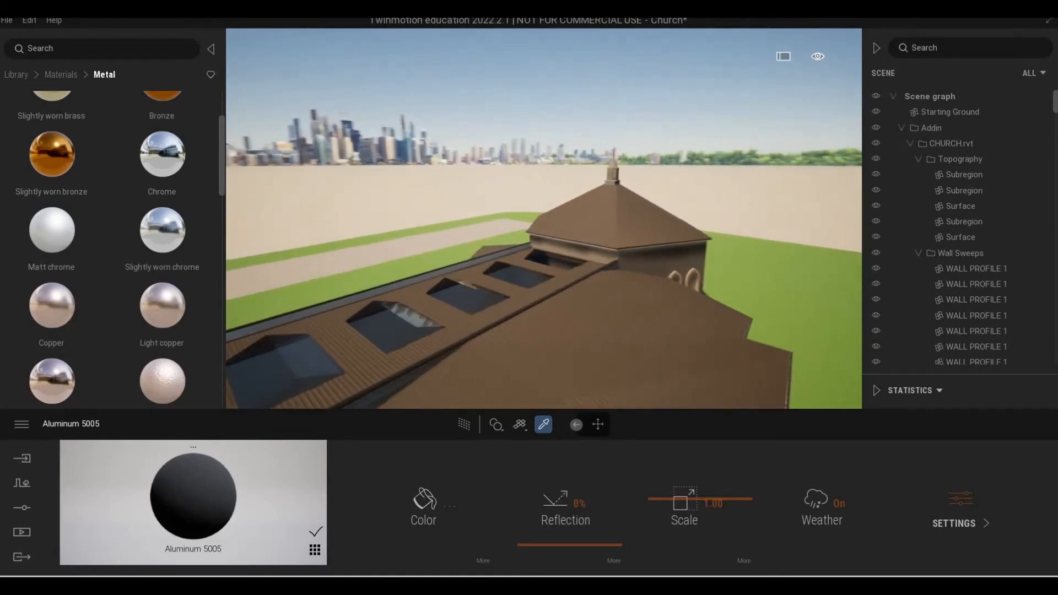
key("s")
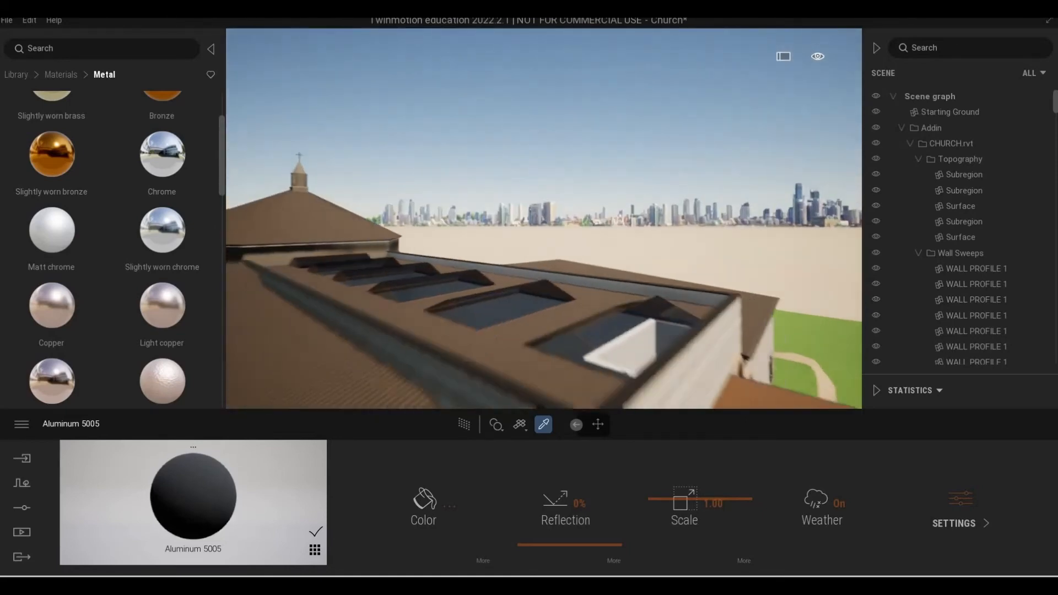
key("q")
key("s")
key("d")
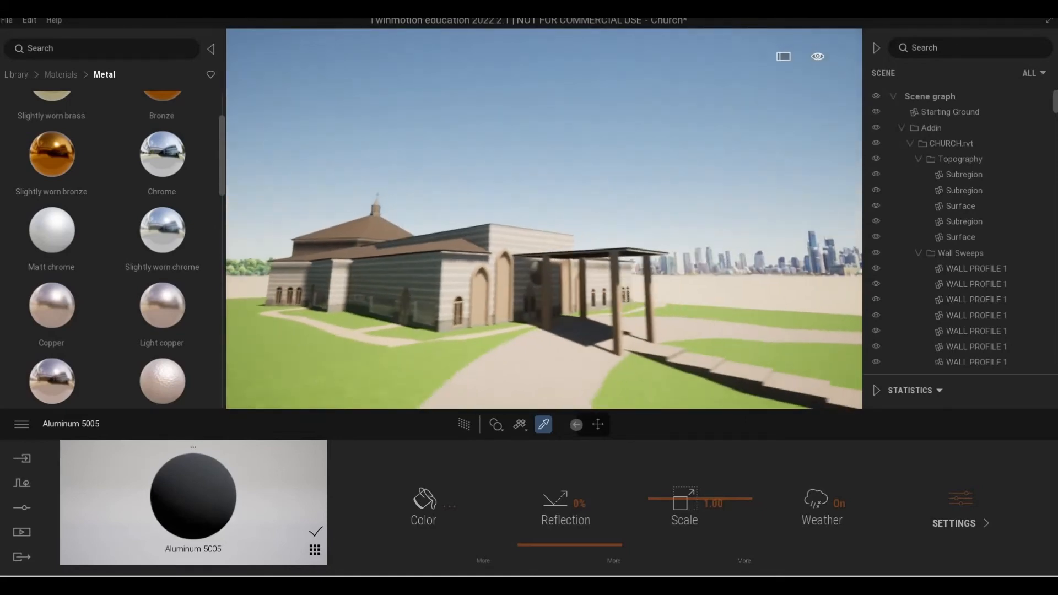
key("s")
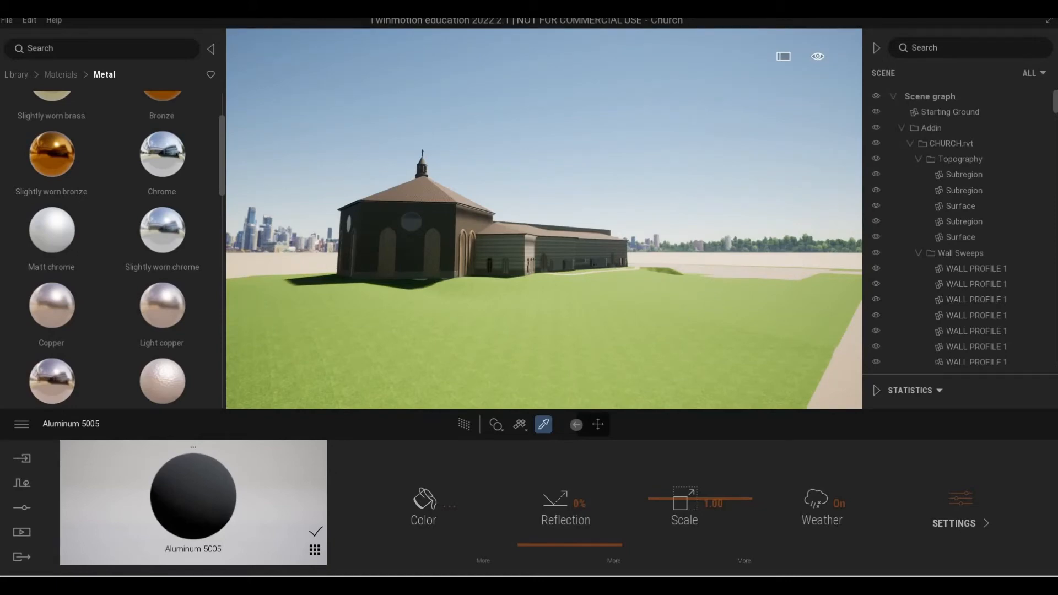
Browse the outdoor HDRI environments in the library.
scroll(434, 333, "up", 1)
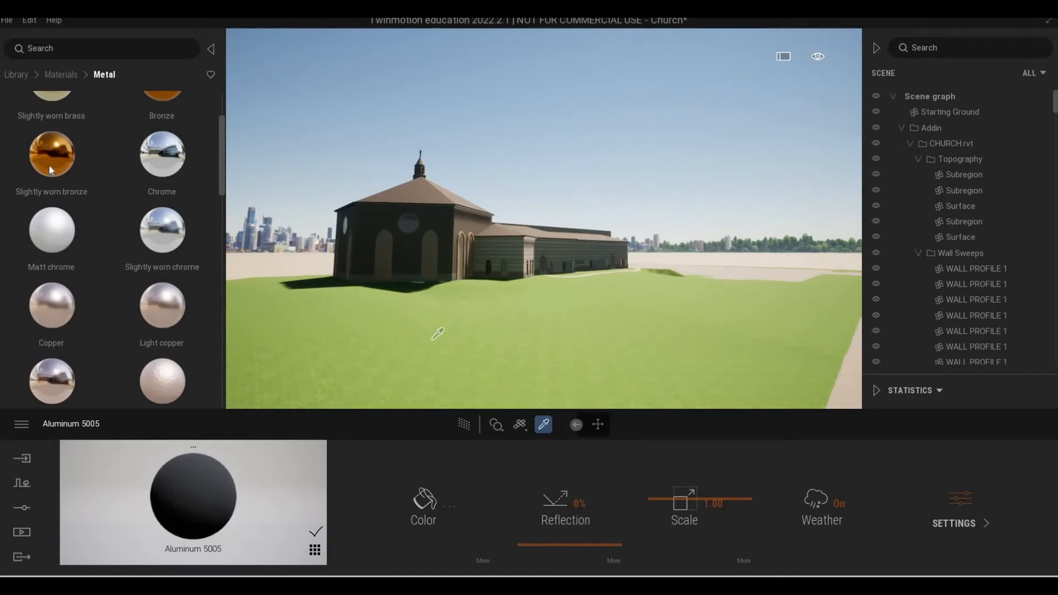
left_click(13, 75)
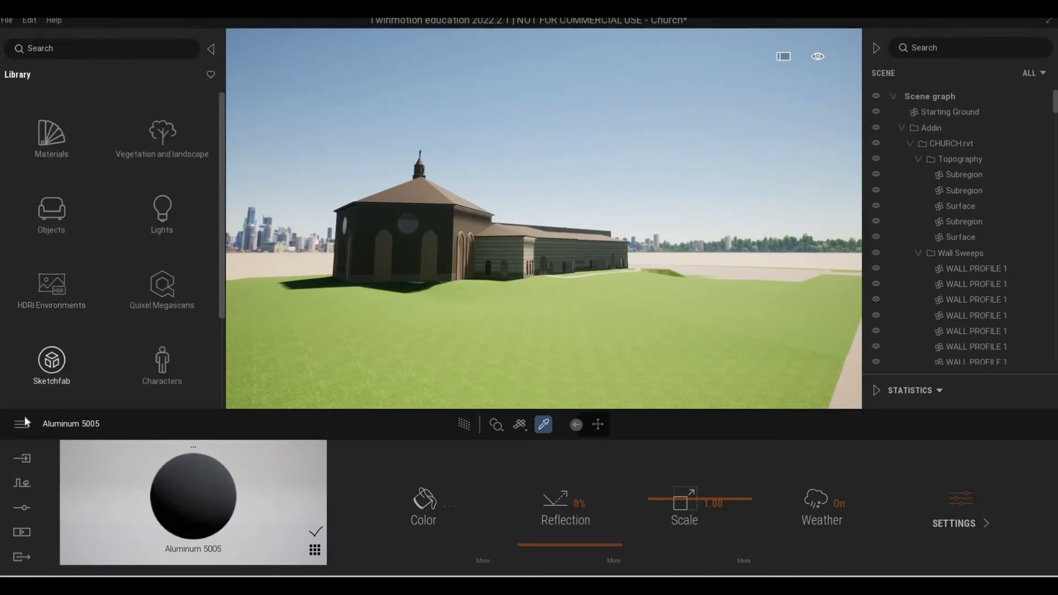
left_click(52, 294)
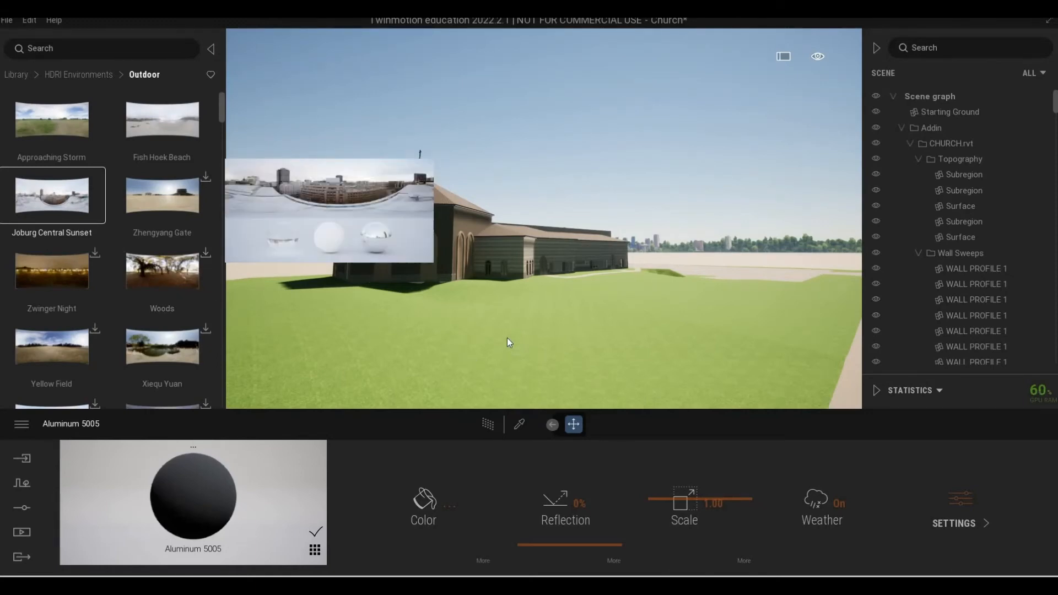
mouse_move(512, 331)
left_mouse_down()
mouse_move(439, 291)
mouse_move(511, 311)
left_mouse_up()
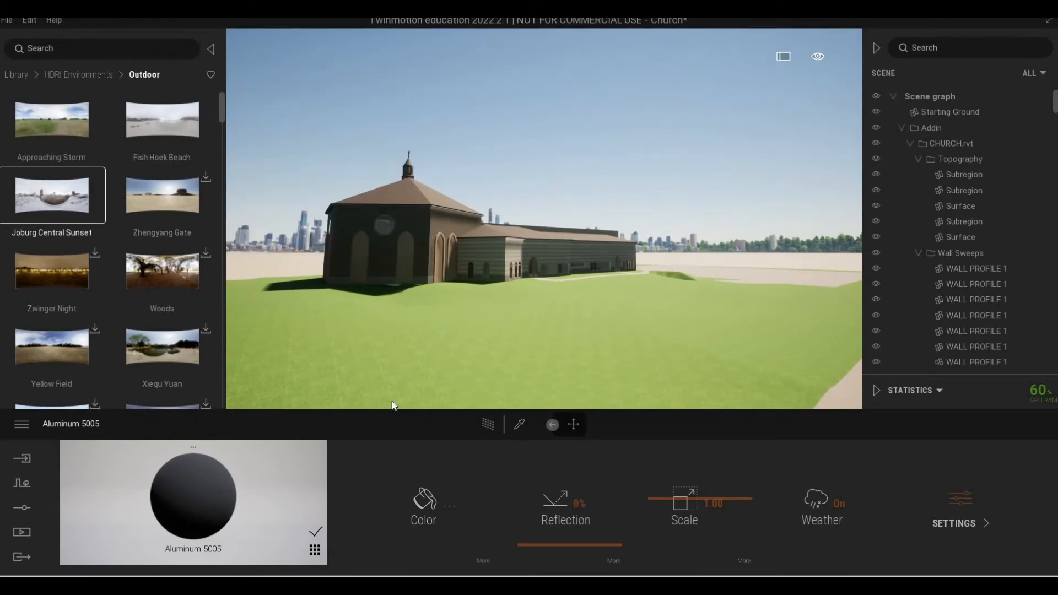
scroll(61, 175, "down", 5)
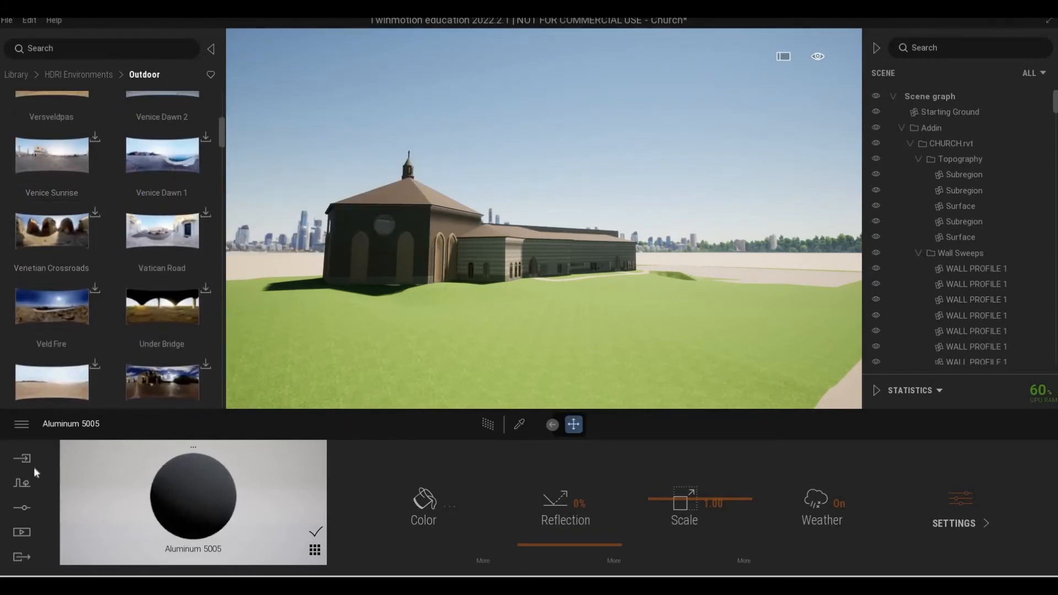
Open the lighting settings and try Backdrop HDRI as the scene's environment.
left_click(21, 508)
left_click(407, 519)
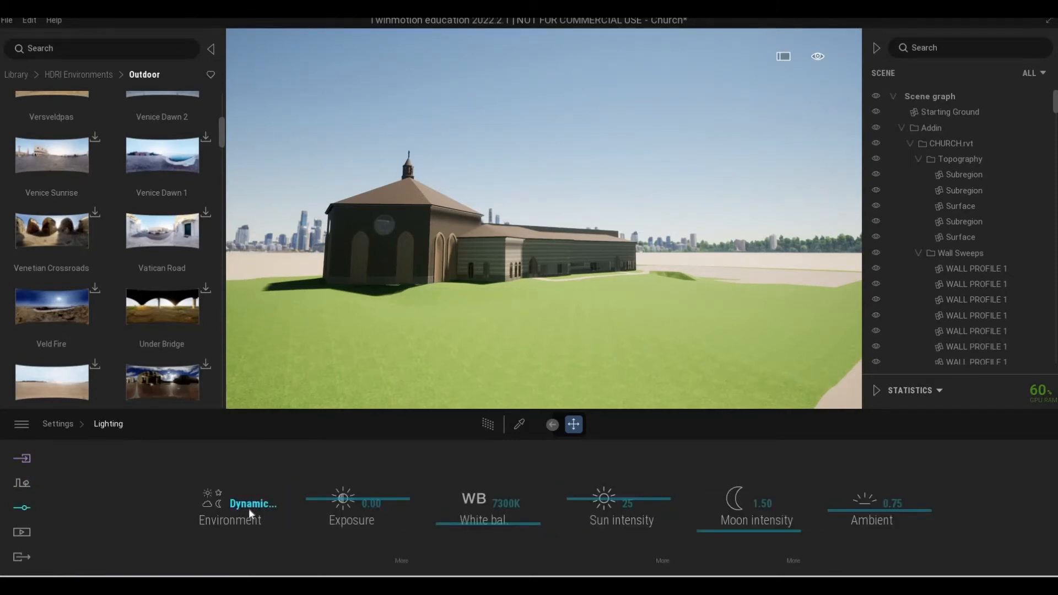
left_click(249, 508)
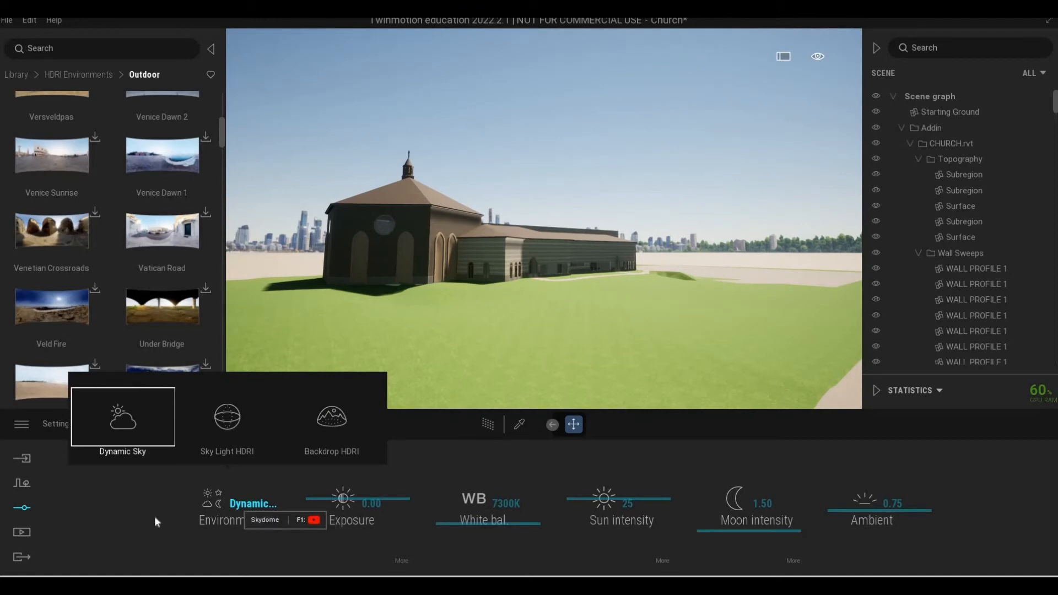
left_click(223, 519)
left_click(254, 498)
left_click(325, 448)
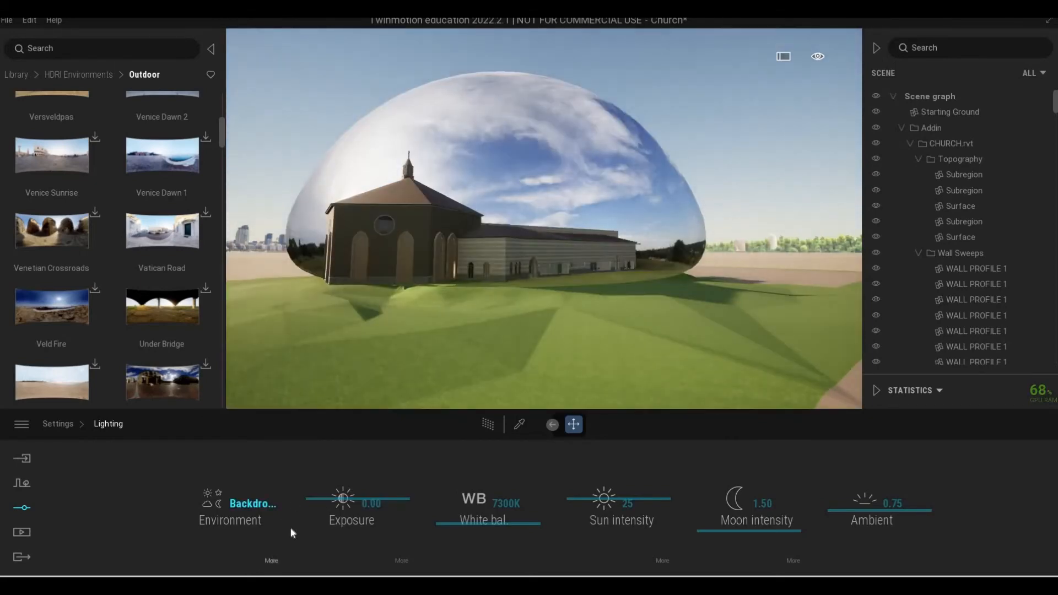
Switch the lighting environment back to Dynamic Sky and return to the settings overview.
left_click(250, 513)
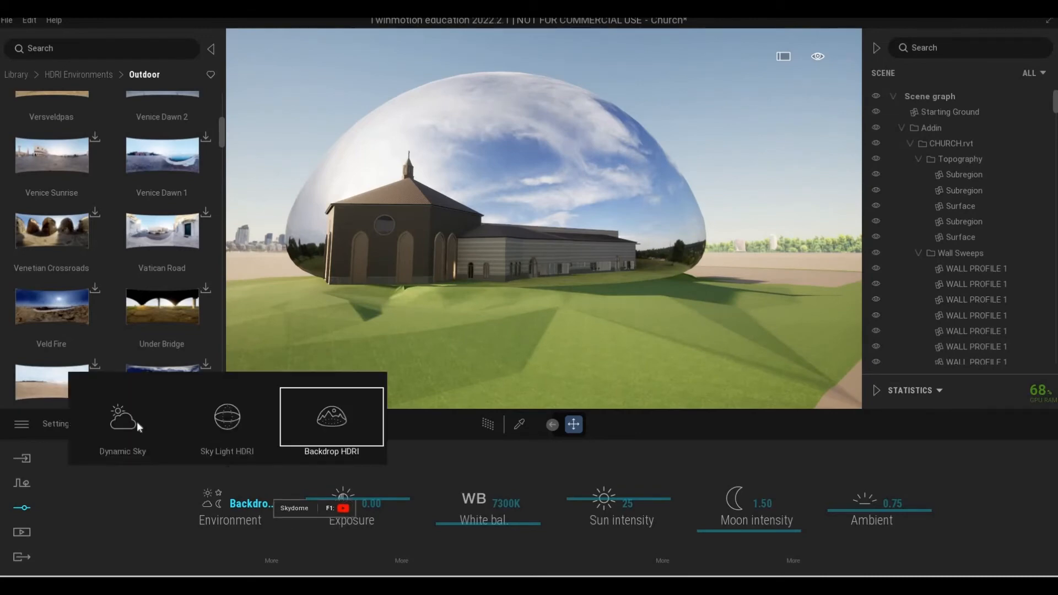
left_click(118, 424)
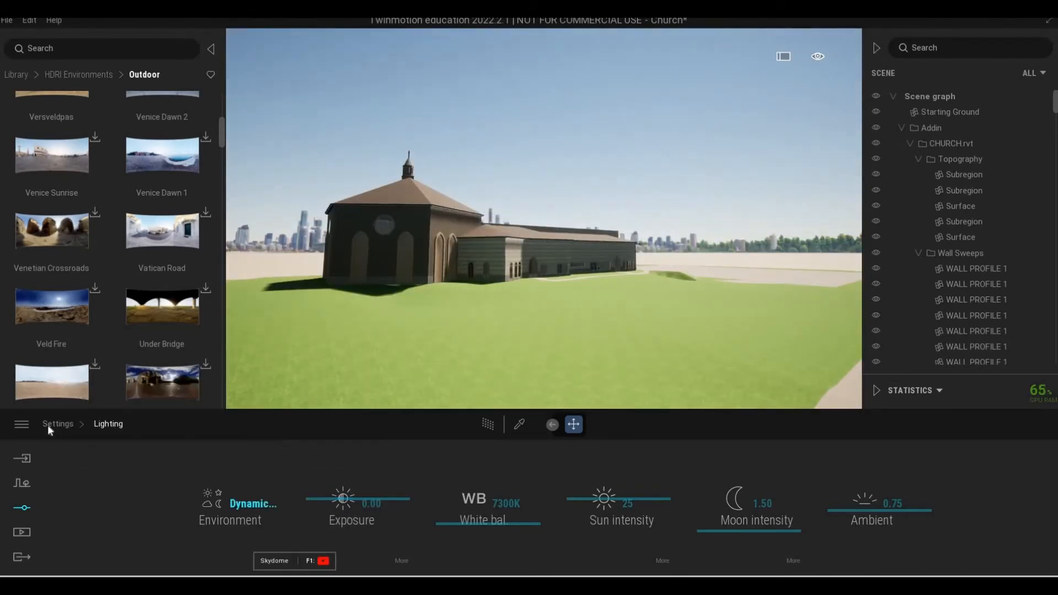
left_click(49, 424)
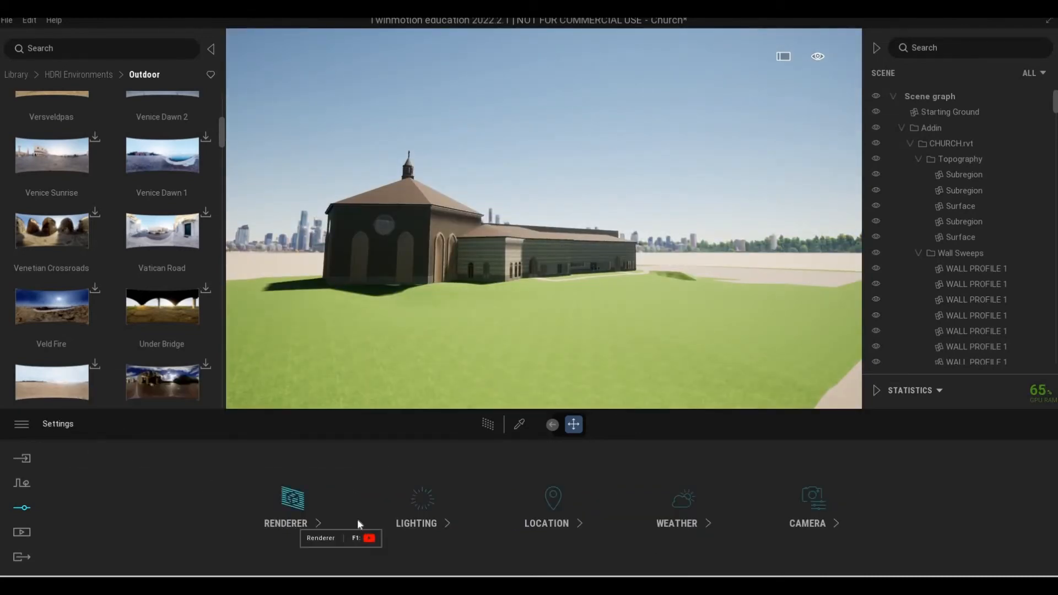
Set the lighting environment to Sky Light HDRI and open its detailed settings.
left_click(352, 523)
right_click(426, 518)
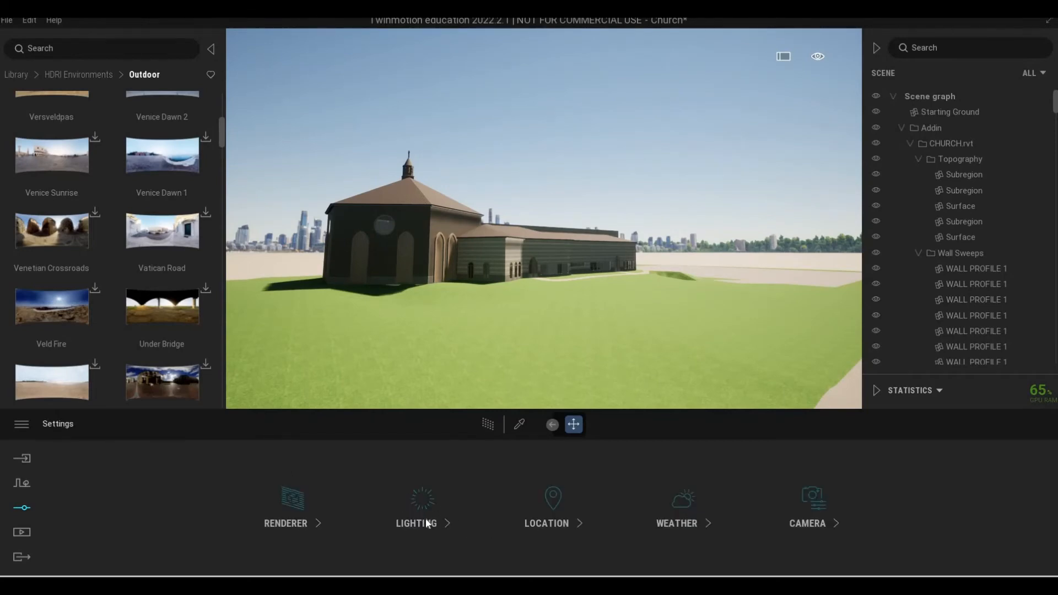
left_click(412, 512)
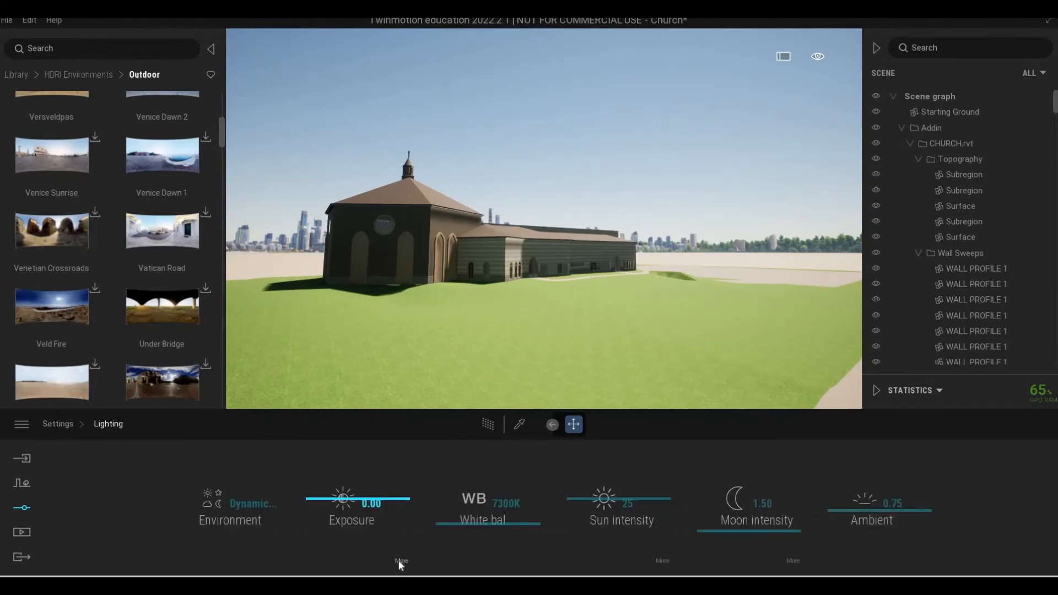
left_click(402, 561)
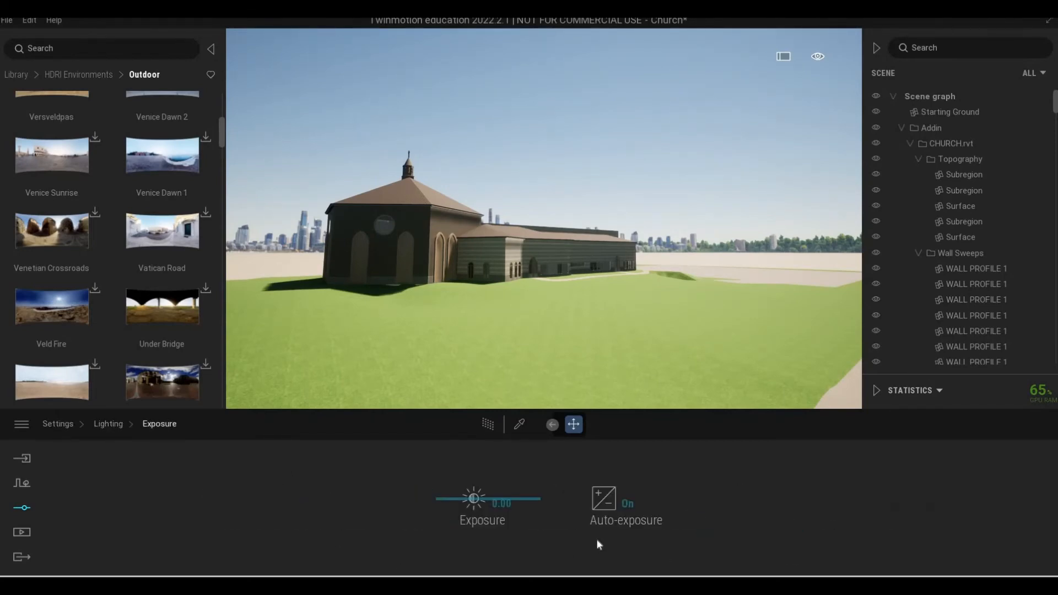
right_click(225, 515)
left_click(225, 515)
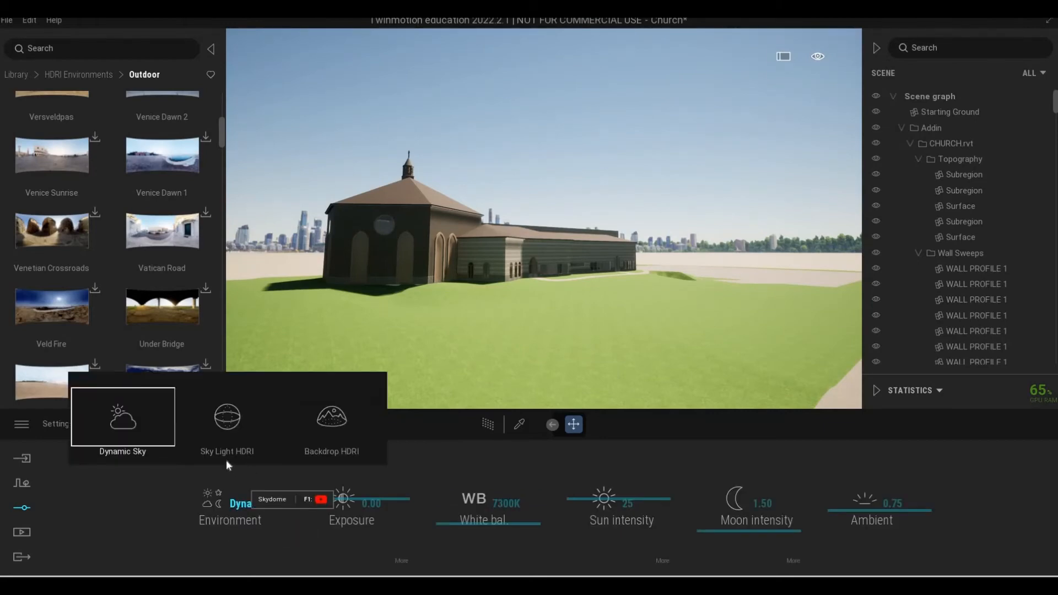
left_click(217, 435)
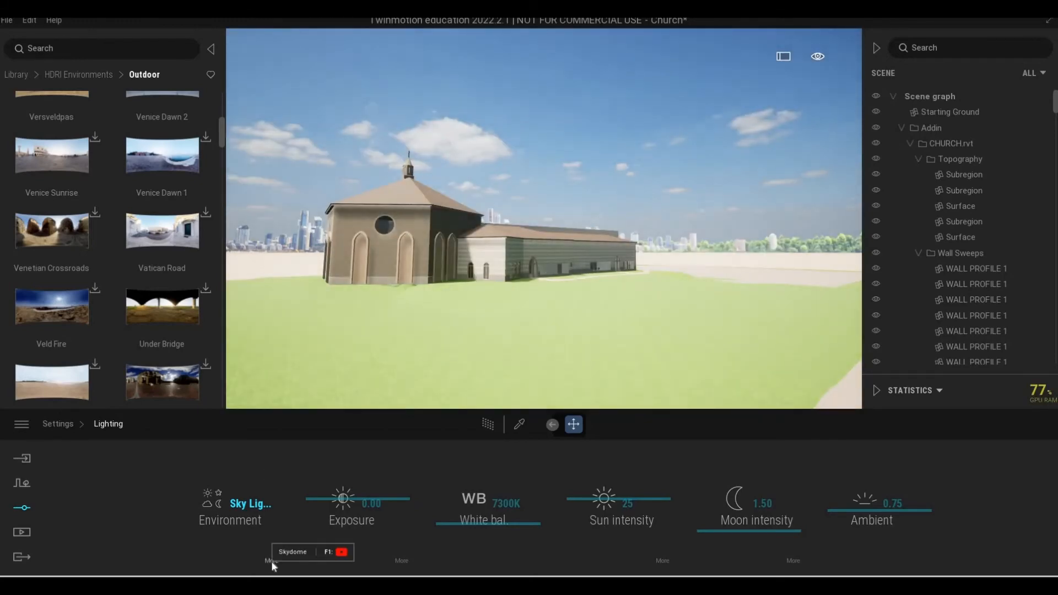
left_click(271, 561)
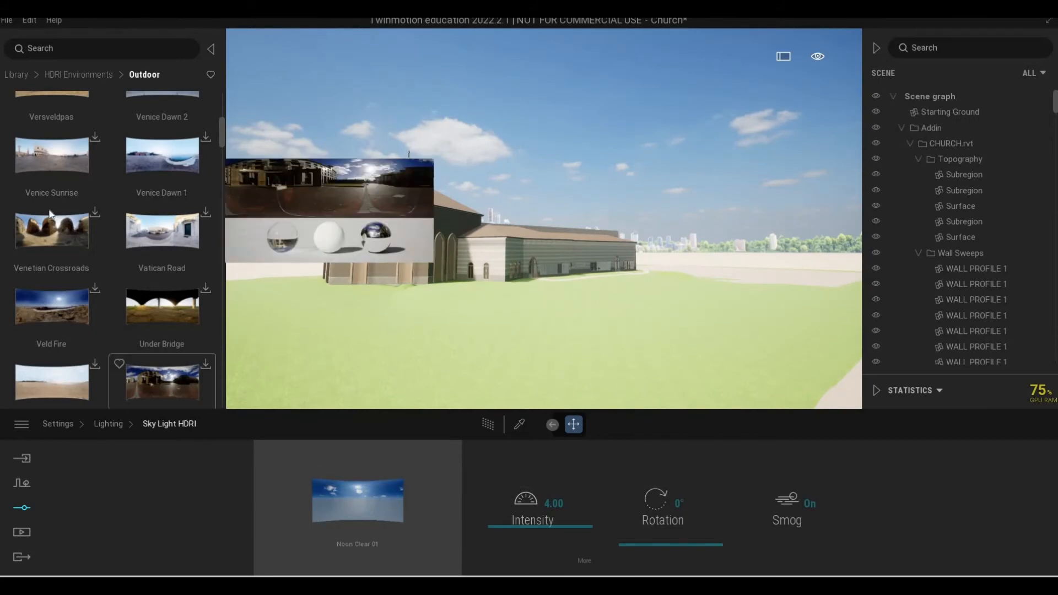
Try the Joburg Central Sunset outdoor HDRI from the library as the Sky Light HDRI image.
mouse_move(68, 200)
scroll(69, 199, "up", 5)
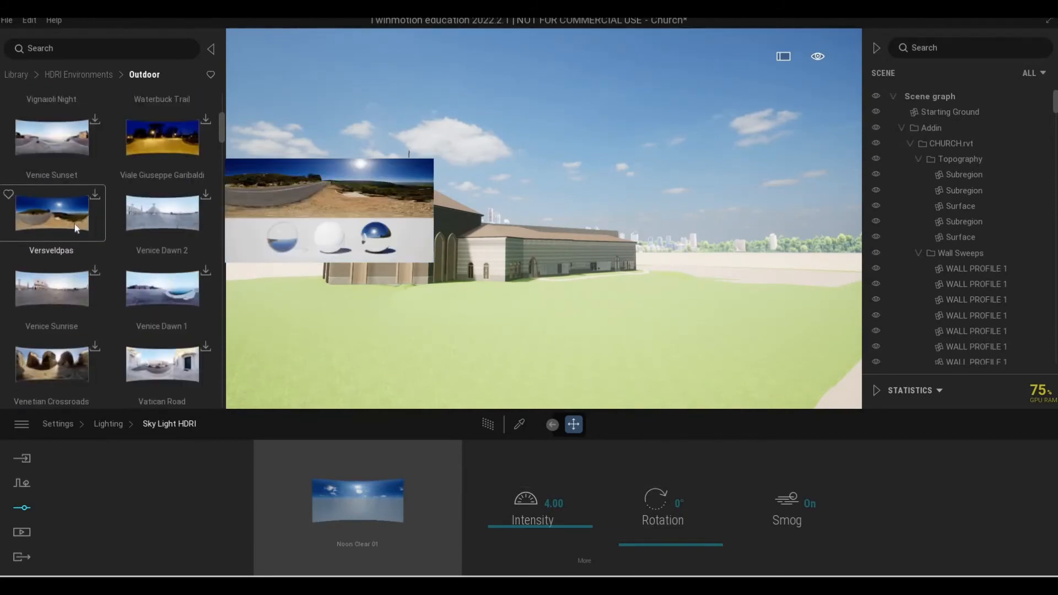
scroll(76, 221, "up", 4)
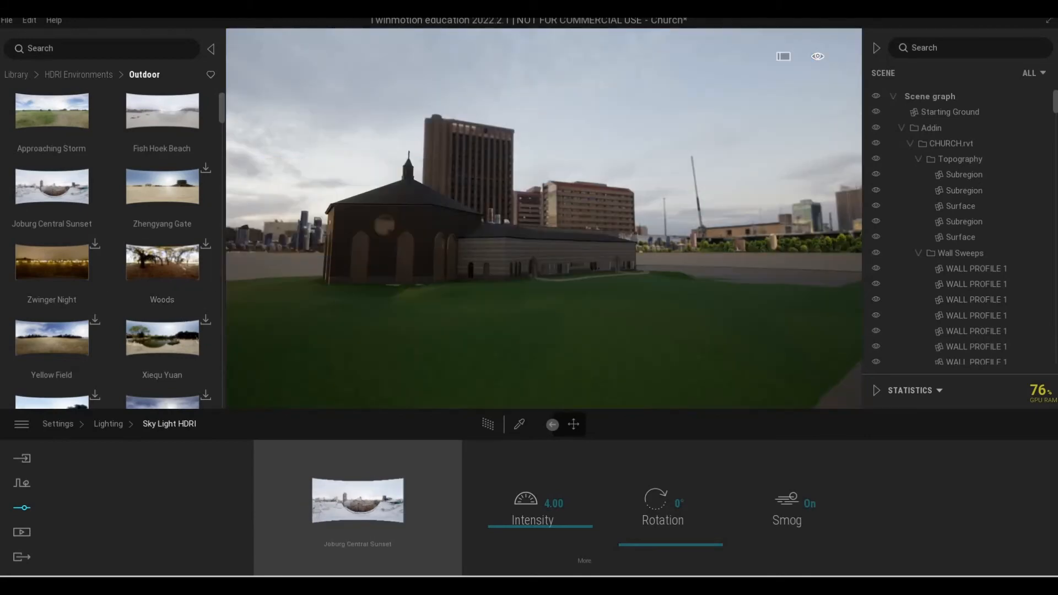
Examine the church against the Joburg Central Sunset sky from several distances and sides.
middle_click_drag(544, 232, 455, 232, "shift")
key("d")
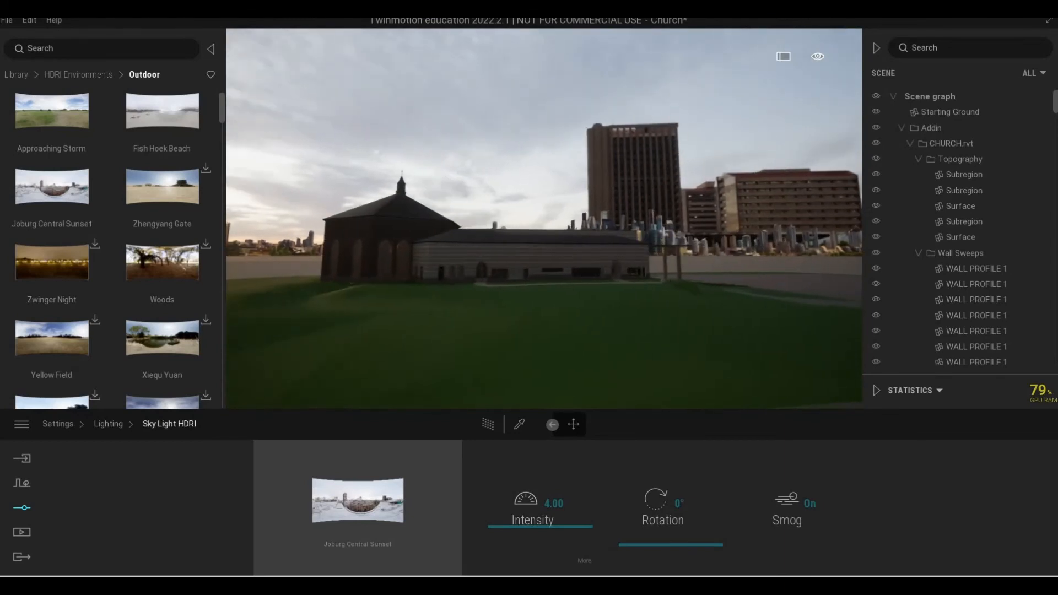
key("w")
right_click_drag(410, 395, 547, 333)
key("s")
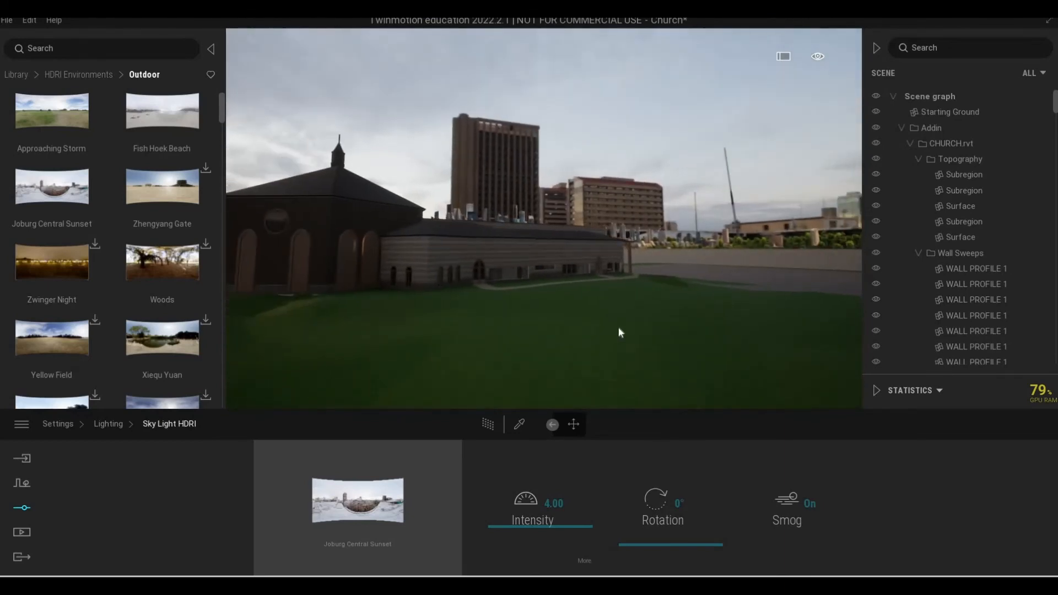
right_click_drag(619, 327, 641, 240)
key("w")
key("e")
key("a")
key("s")
key("q")
key("w")
key("q")
key("a")
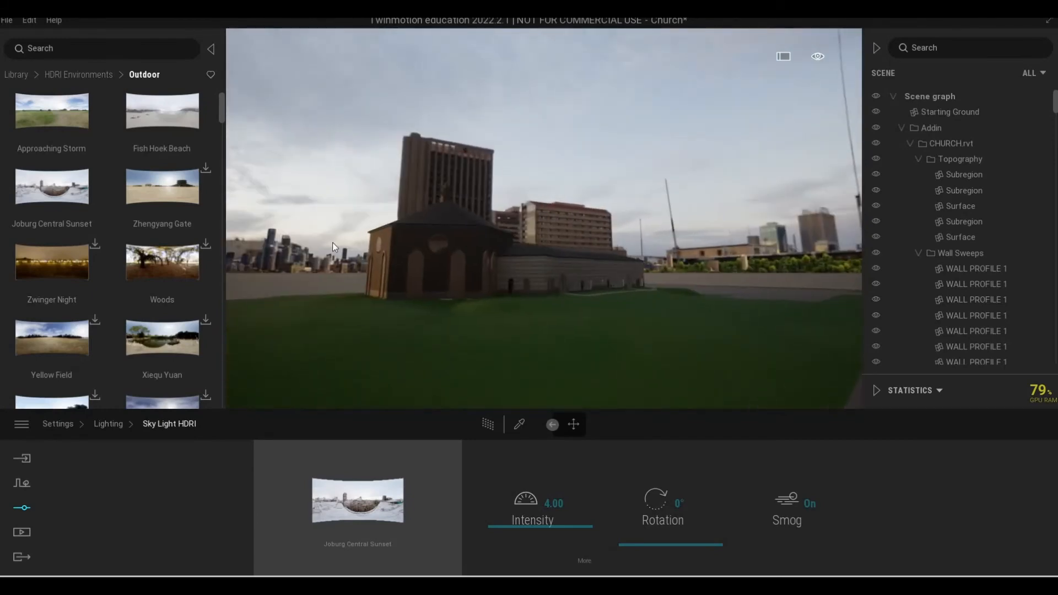
key("a")
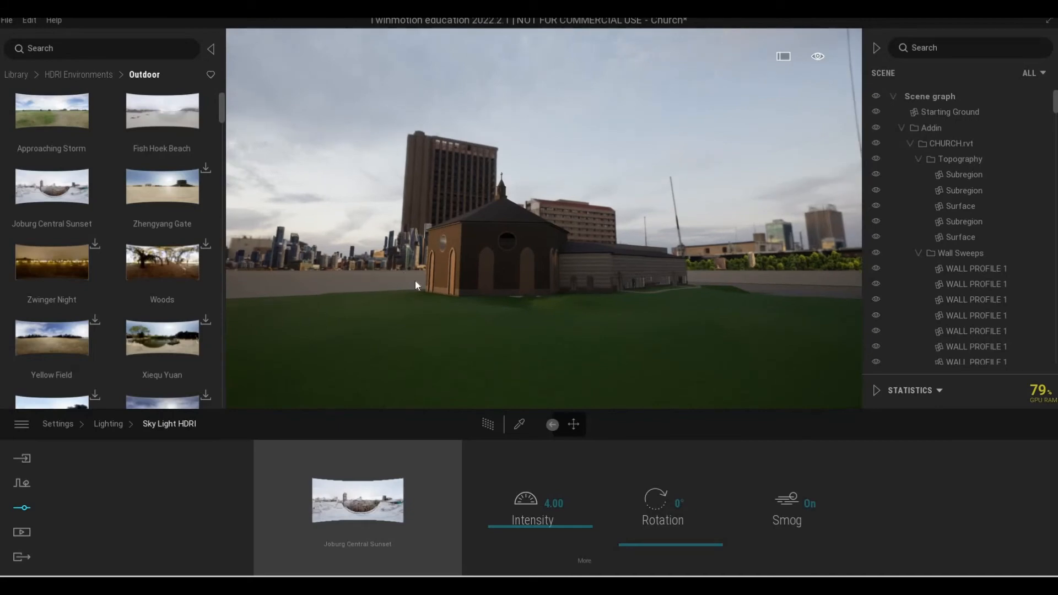
key("s")
right_click_drag(416, 280, 614, 293)
key("s")
key("w")
key("w")
key("s")
key("w")
key("a")
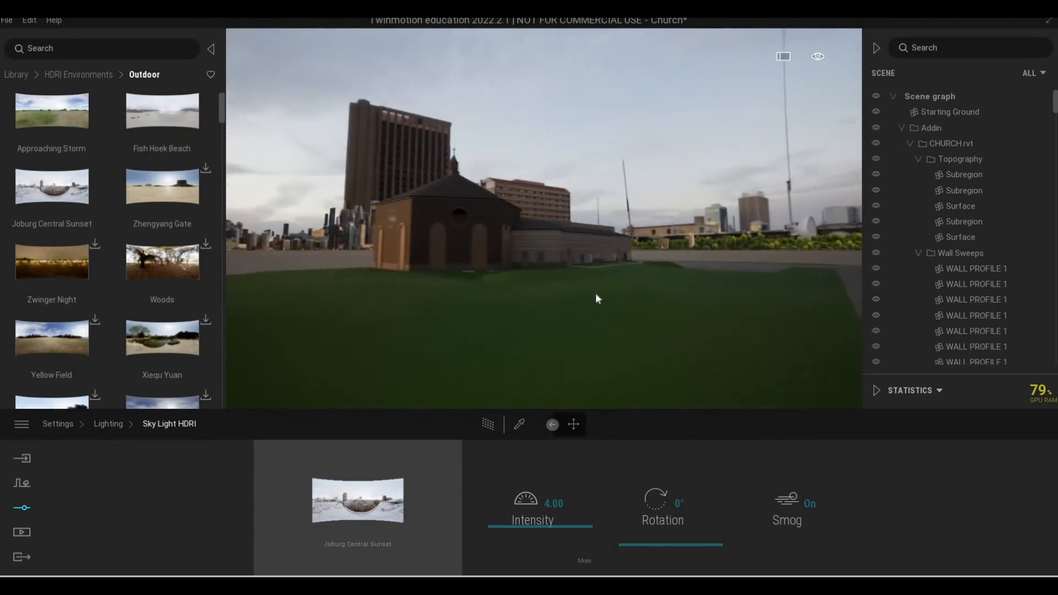
Set the Sky Light HDRI rotation to 292° and its intensity to 5.12.
left_click_drag(656, 539, 676, 474)
middle_click_drag(687, 285, 623, 286, "shift")
left_click_drag(544, 525, 584, 524)
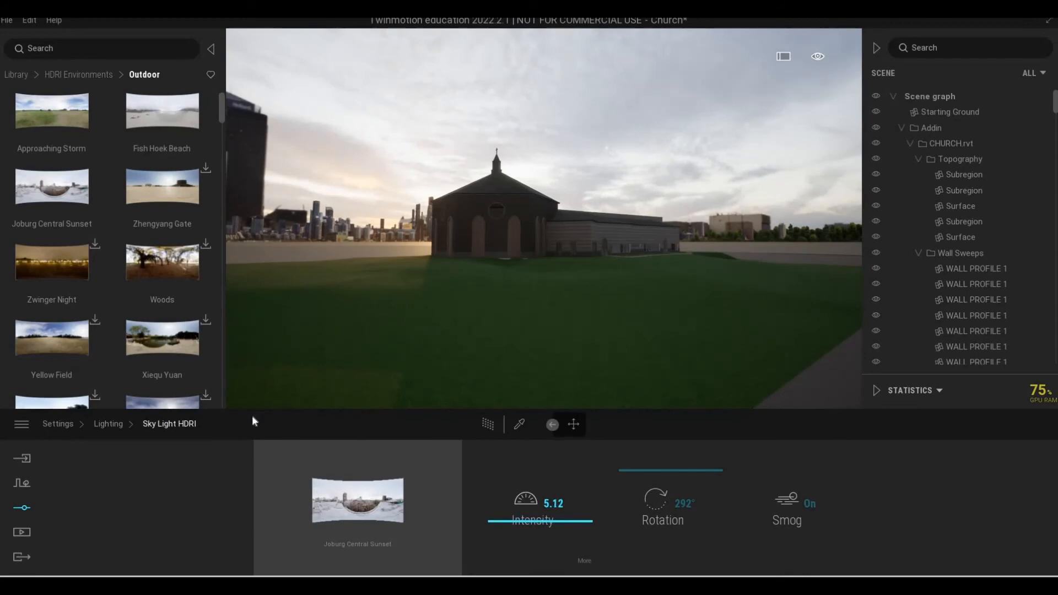
Return to the lighting settings and set the exposure to 0.29.
left_click(100, 429)
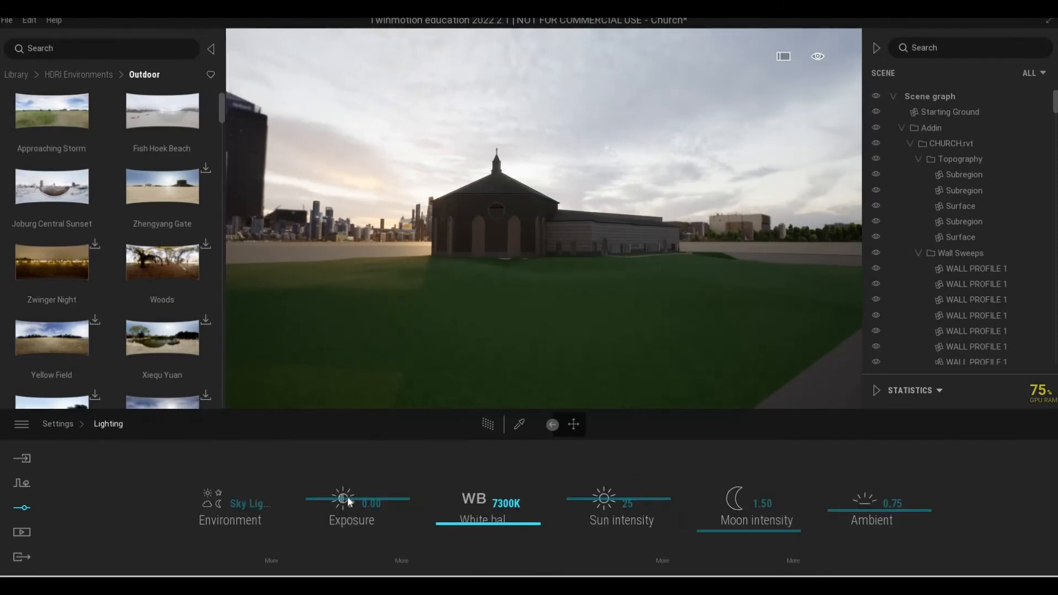
left_click(349, 500)
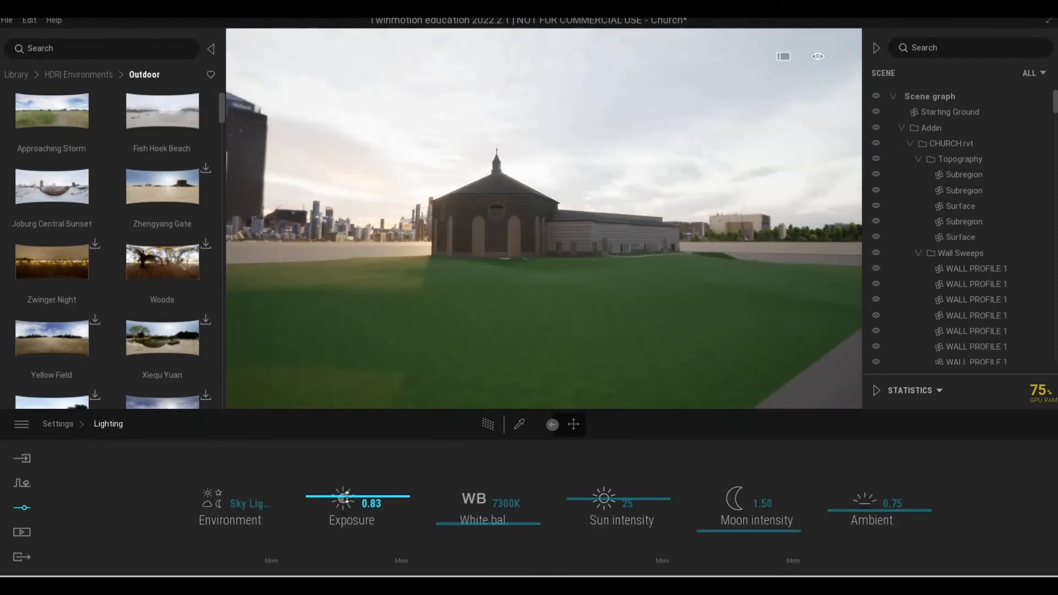
left_click_drag(347, 501, 347, 503)
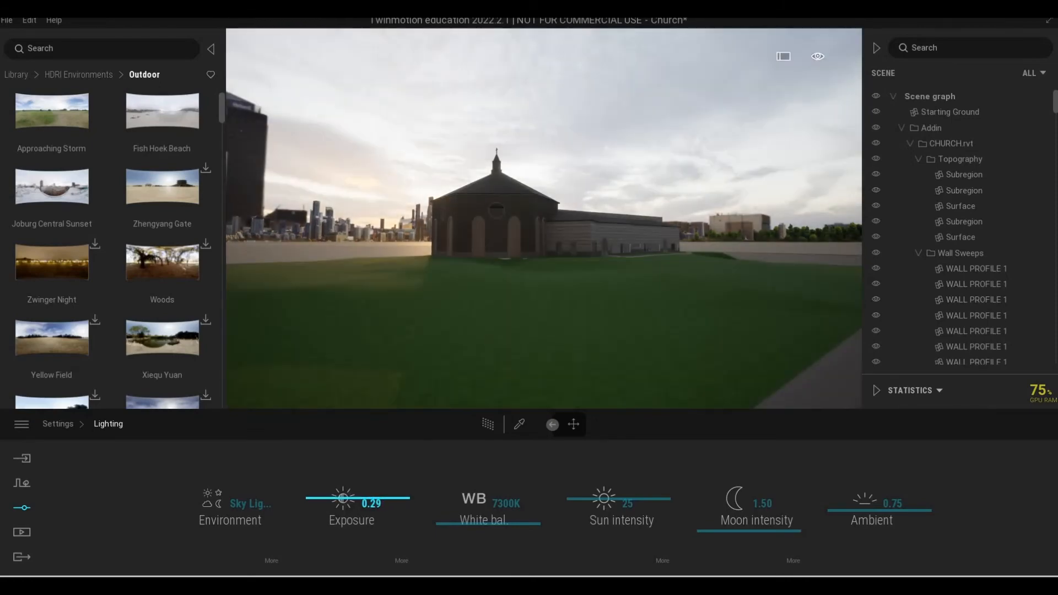
Find the Urban Courtyard environment among the outdoor HDRIs in the library and start downloading it.
mouse_move(545, 218)
right_mouse_down()
mouse_move(601, 218)
mouse_move(540, 218)
right_mouse_up()
key("w")
middle_click_drag(441, 320, 331, 289, "shift")
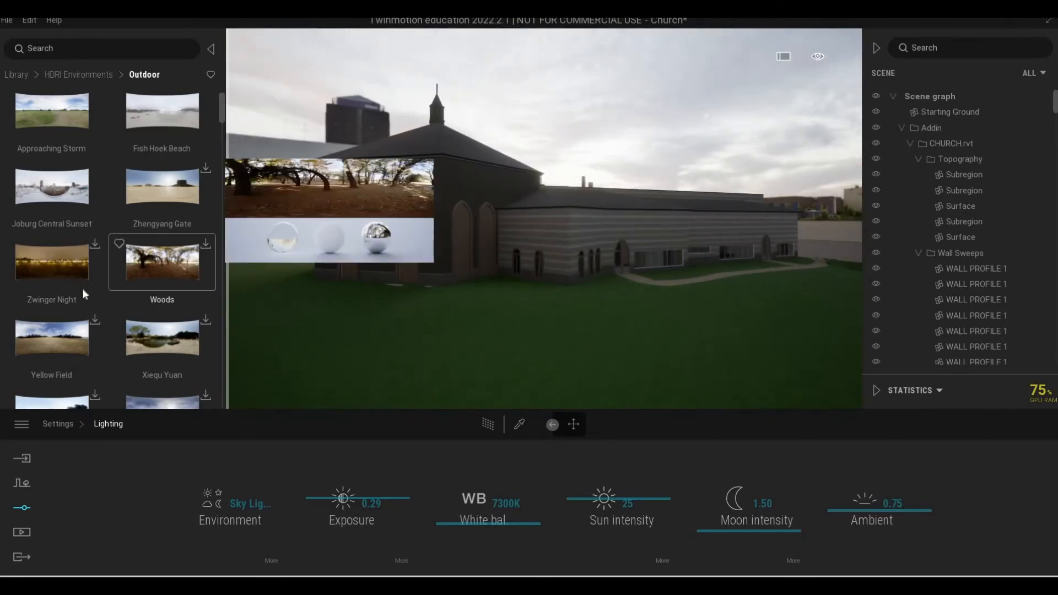
scroll(125, 307, "down", 3)
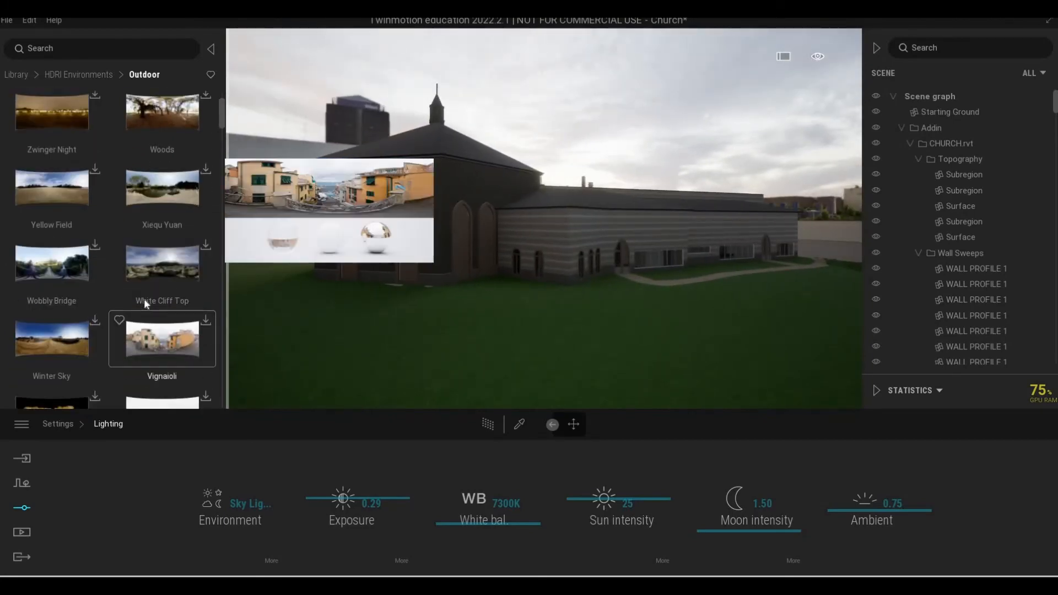
scroll(144, 299, "down", 1)
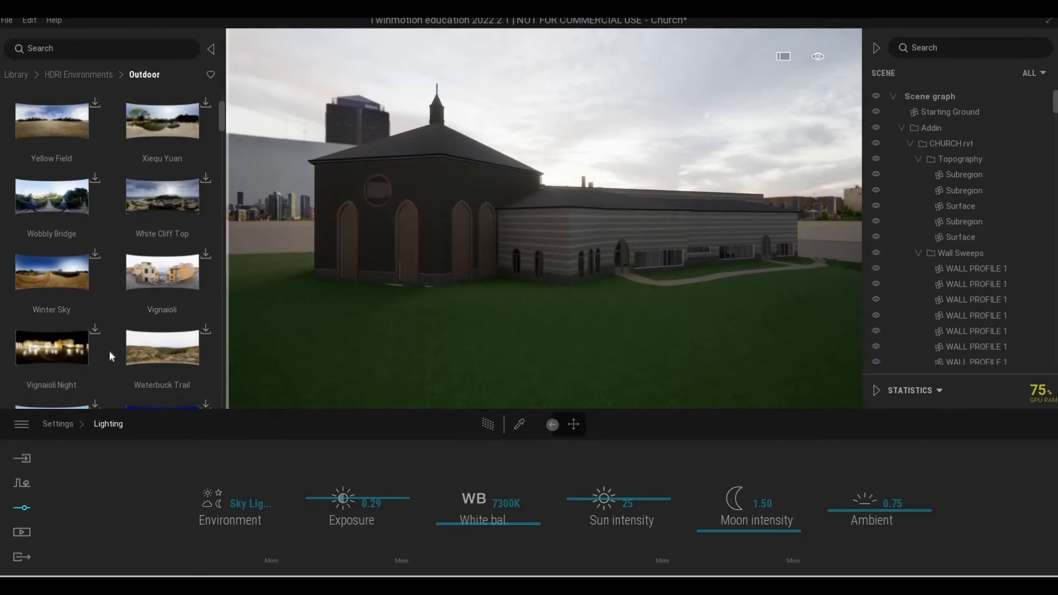
scroll(97, 312, "down", 3)
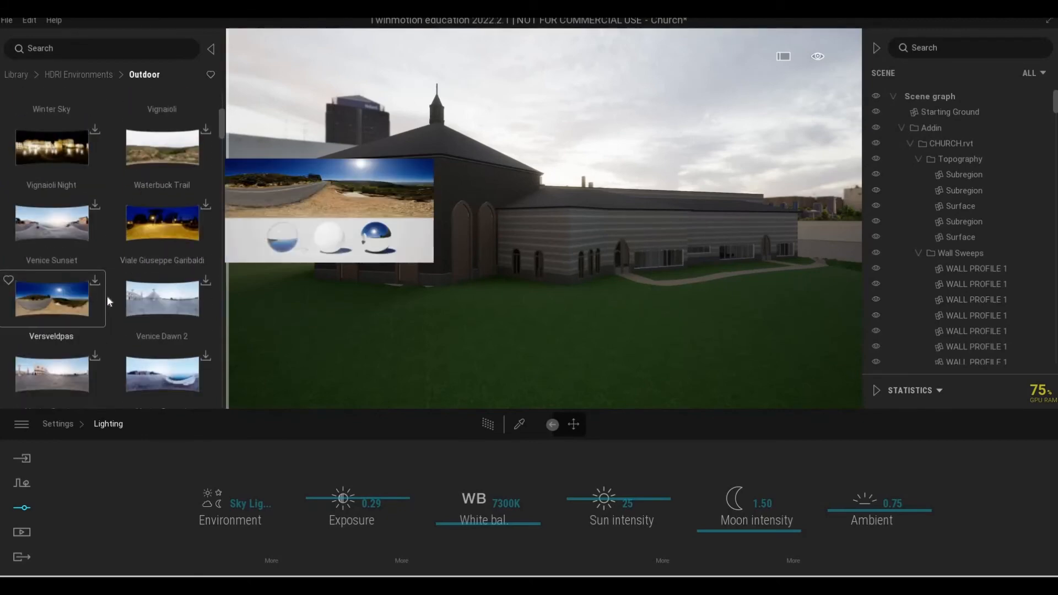
scroll(133, 270, "down", 3)
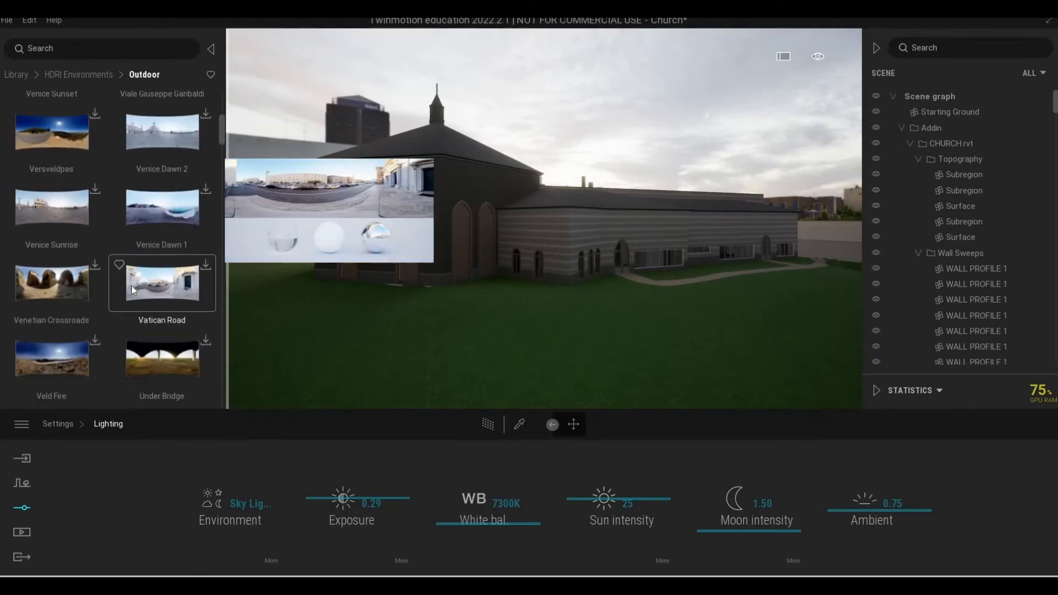
scroll(131, 285, "down", 2)
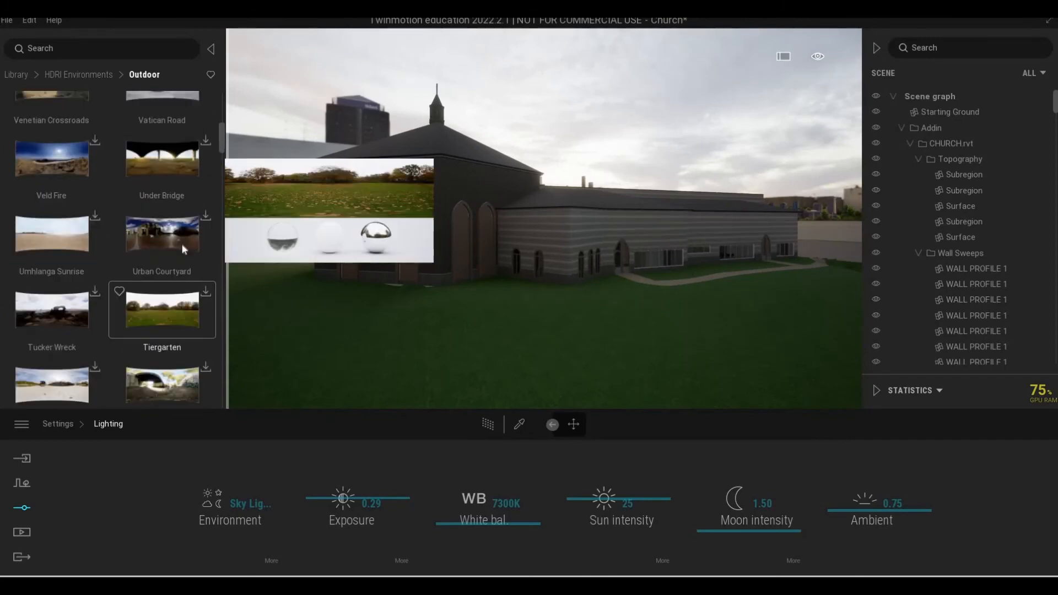
scroll(157, 259, "down", 1)
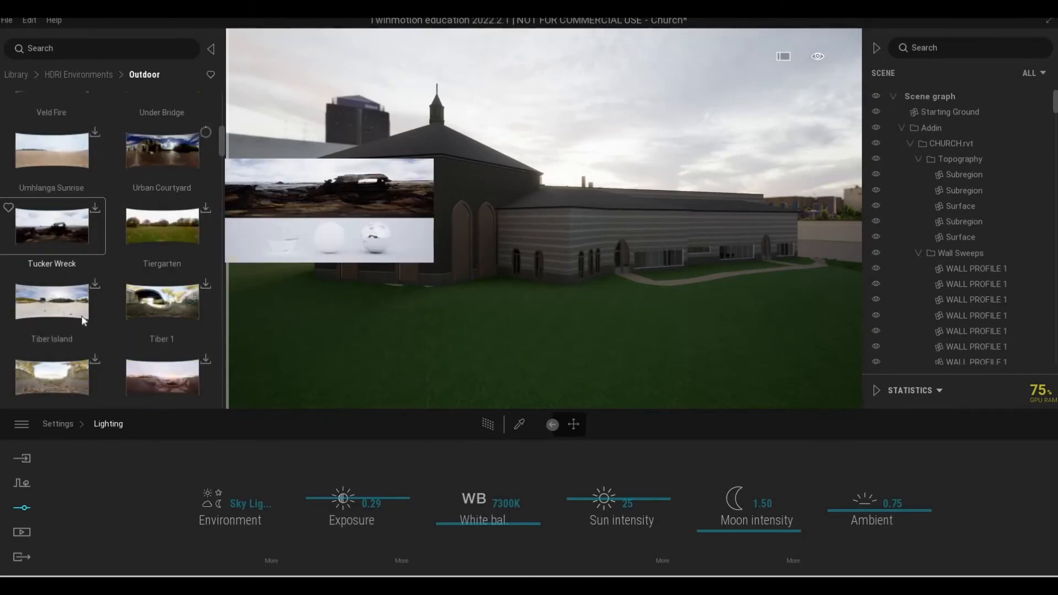
Browse more outdoor HDRI environments further down the library and go back to Urban Courtyard.
scroll(83, 320, "down", 1)
scroll(82, 320, "down", 1)
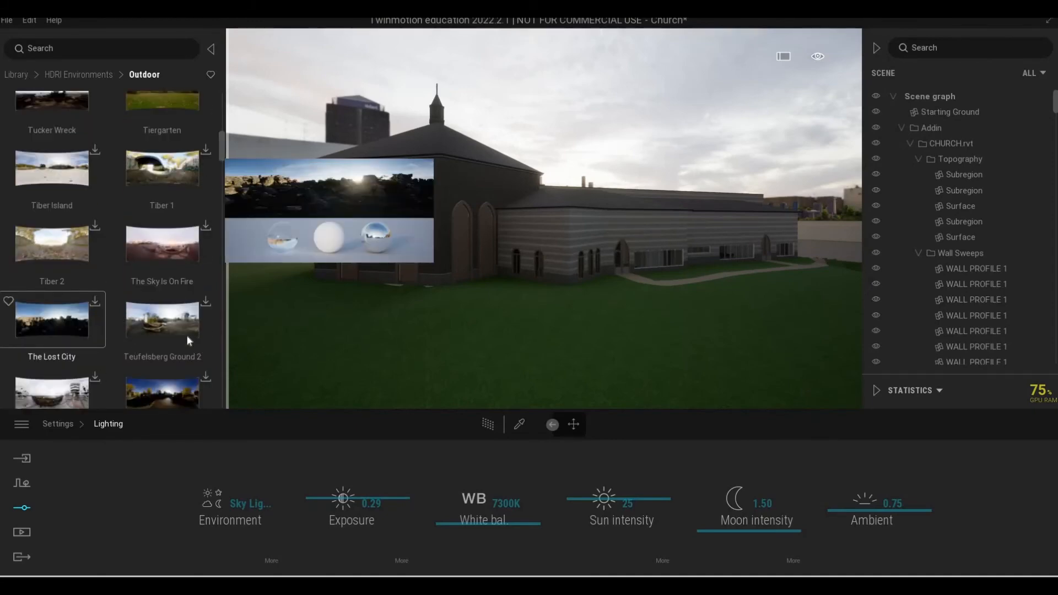
scroll(93, 310, "down", 1)
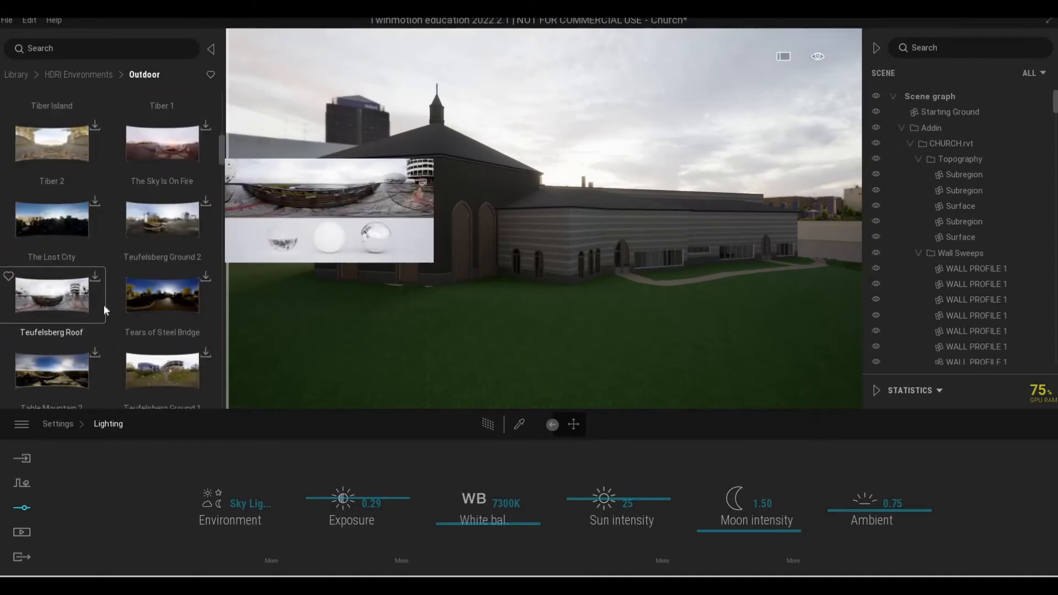
scroll(118, 309, "down", 2)
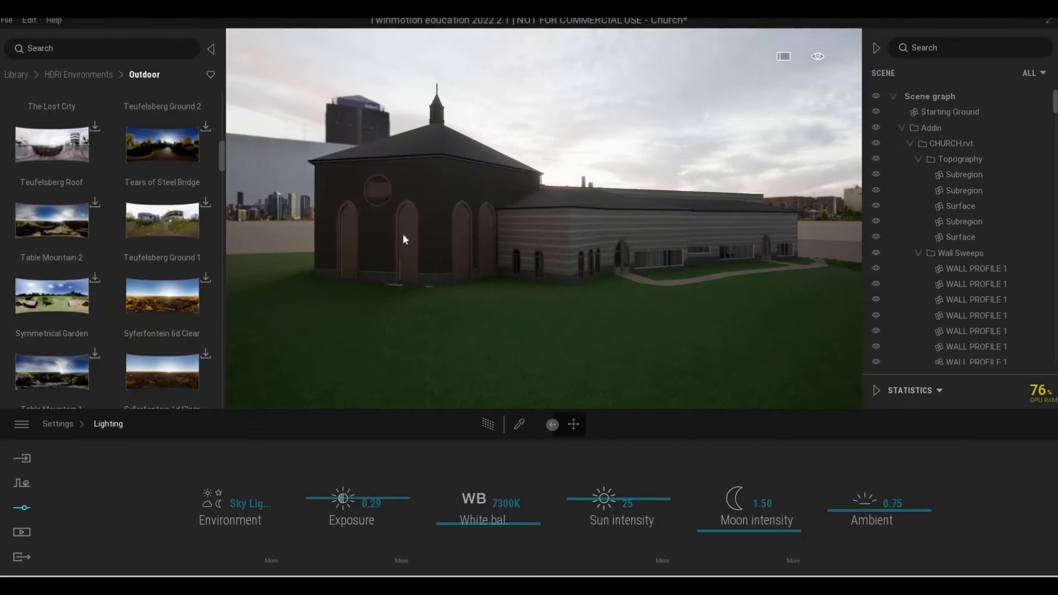
scroll(483, 266, "down", 1)
middle_click_drag(483, 266, 336, 204, "shift")
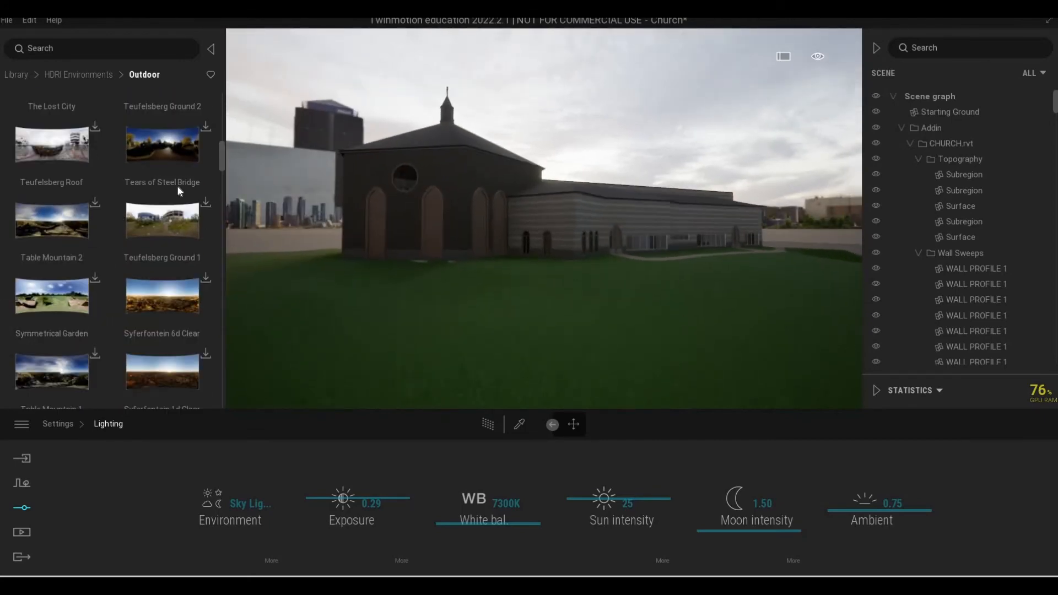
mouse_move(176, 200)
scroll(172, 204, "up", 6)
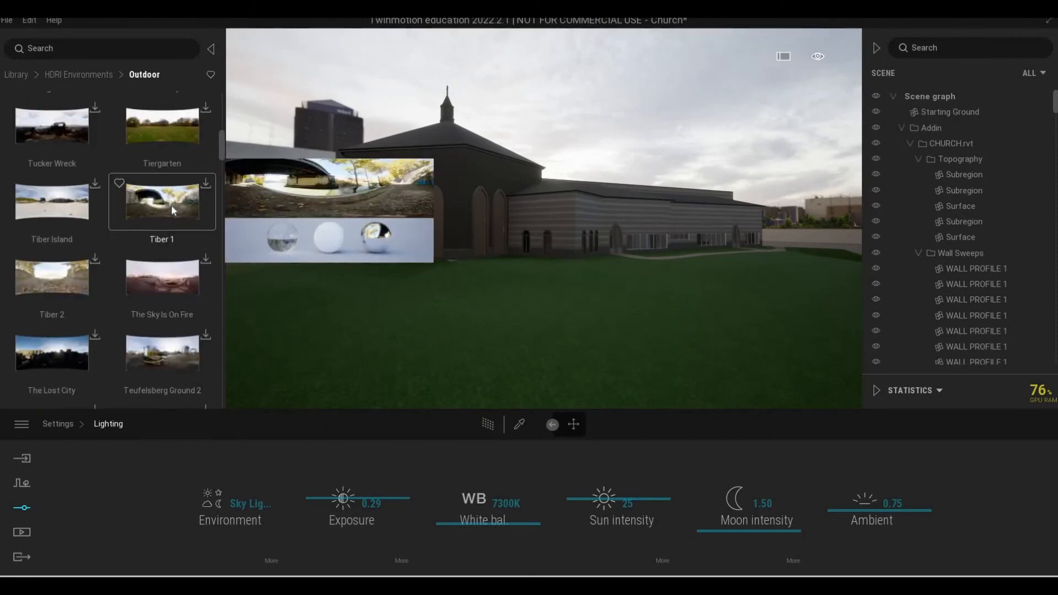
scroll(160, 203, "up", 1)
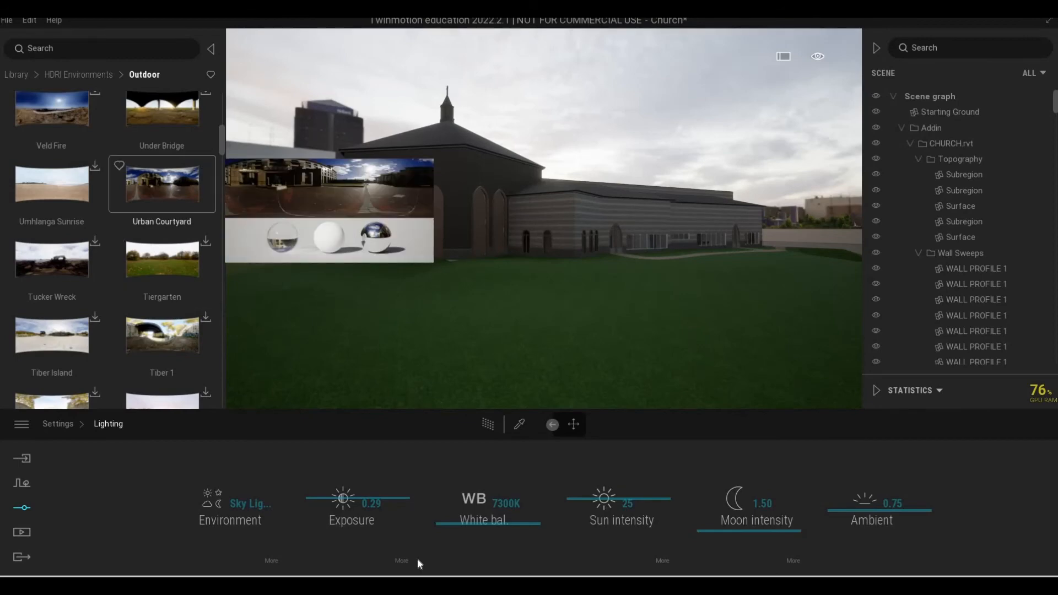
Replace the Sky Light HDRI image with the Urban Courtyard environment.
left_click(402, 560)
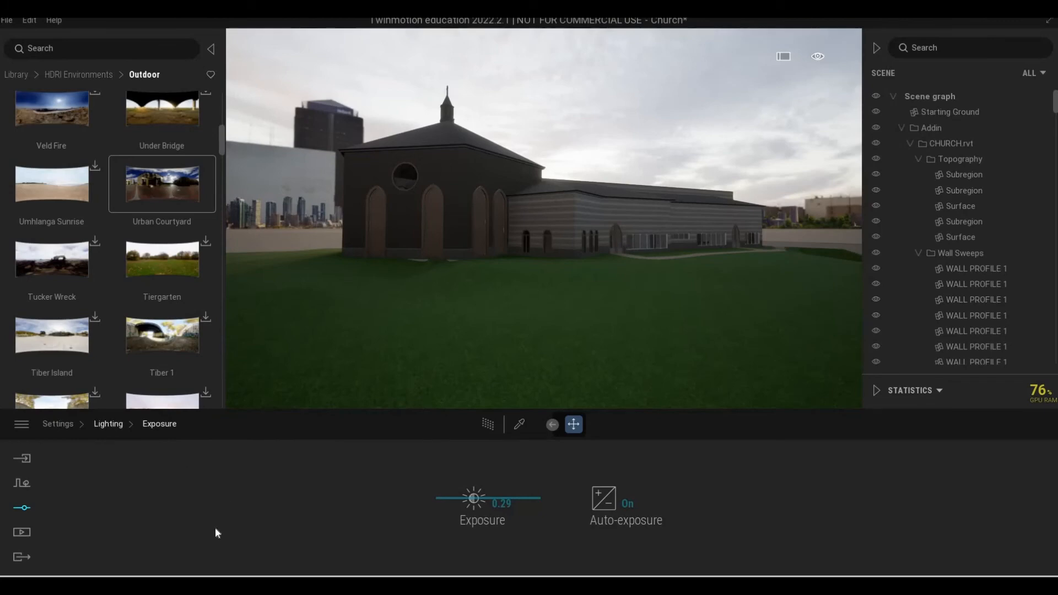
left_click(108, 423)
left_click(267, 561)
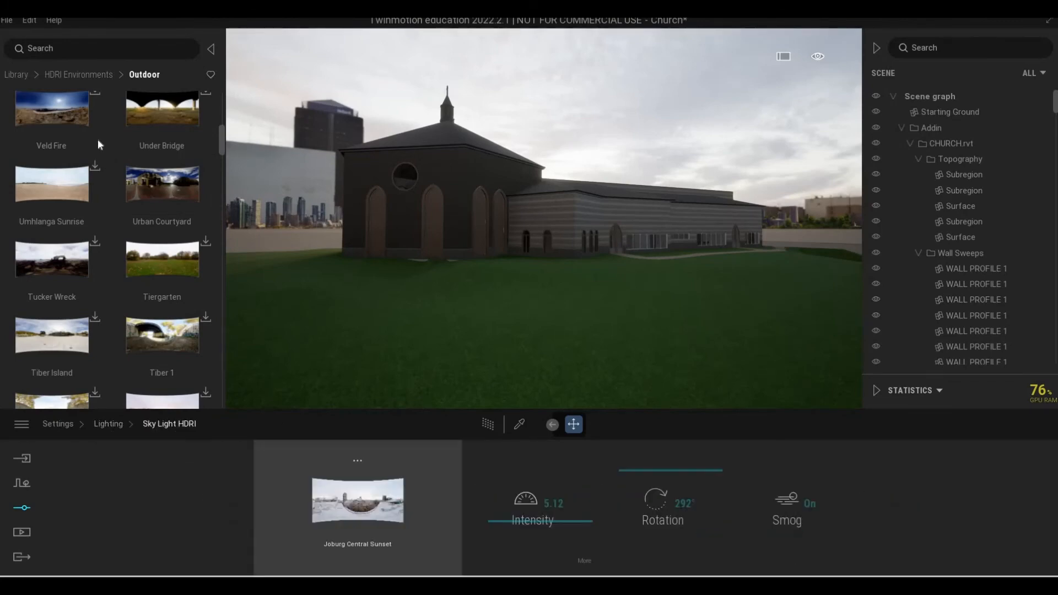
left_click_drag(340, 465, 345, 497)
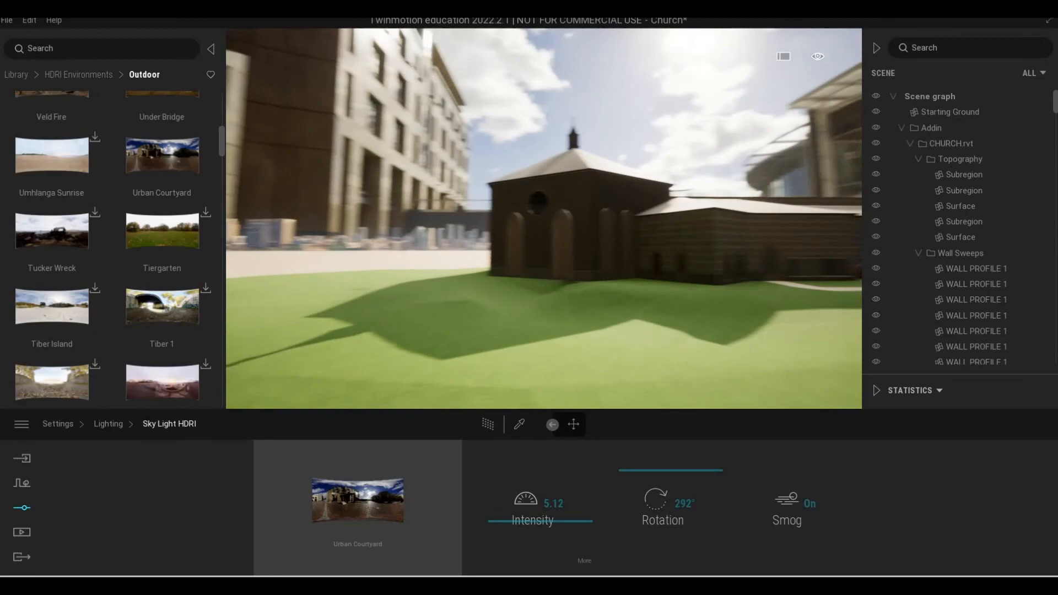
Check the church under the Urban Courtyard sky and reduce the Sky Light HDRI intensity to 2.71.
right_click_drag(545, 220, 854, 195)
right_click_drag(551, 325, 614, 370)
left_click_drag(522, 524, 522, 530)
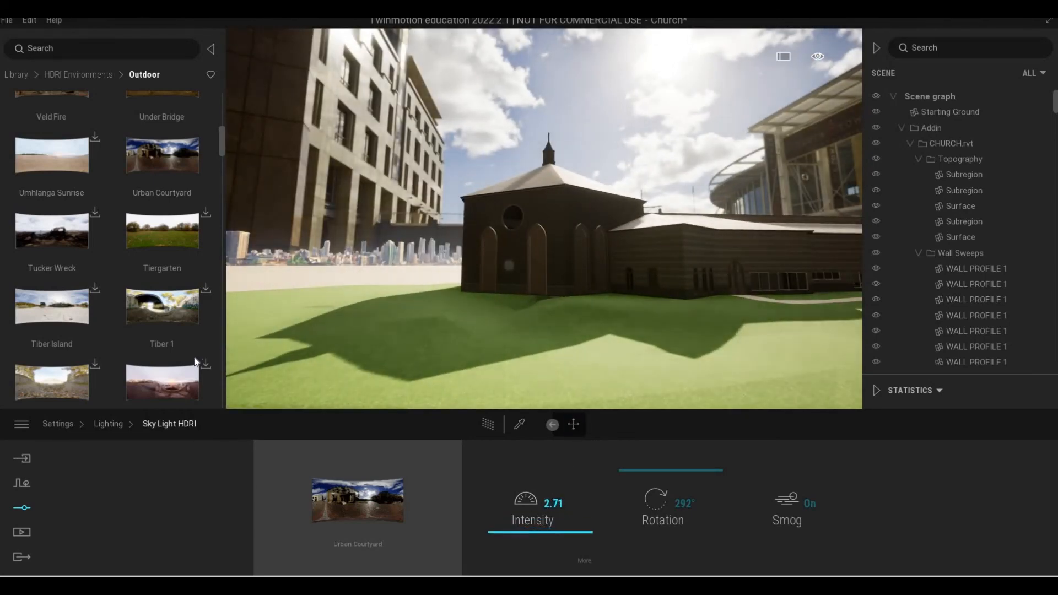
Browse the outdoor HDRI environments in the library down to San Giuseppe Bridge and start downloading it.
scroll(145, 309, "down", 1)
scroll(144, 307, "down", 5)
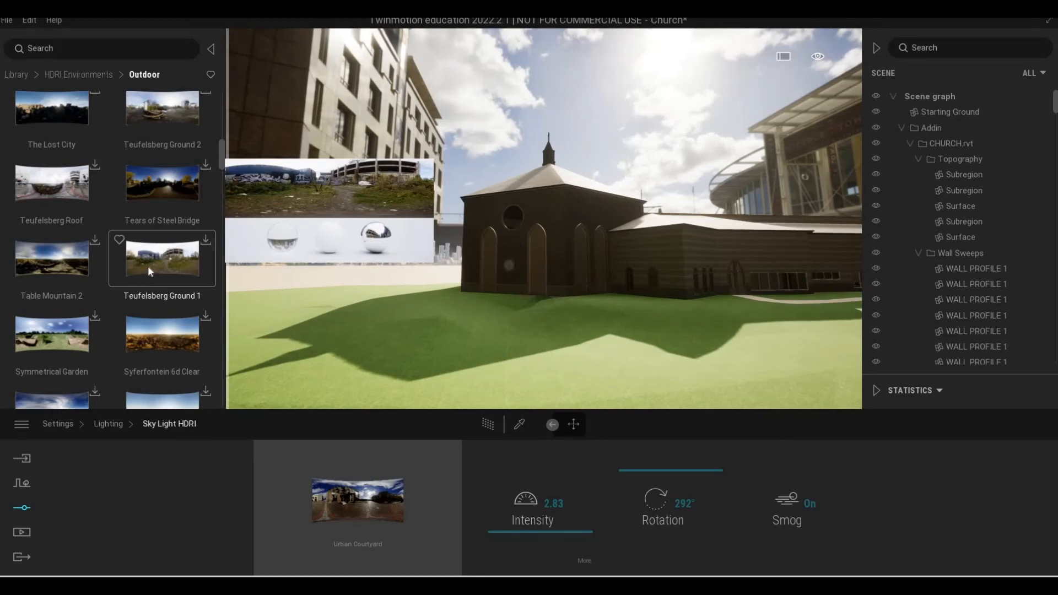
scroll(72, 266, "down", 1)
scroll(68, 292, "down", 3)
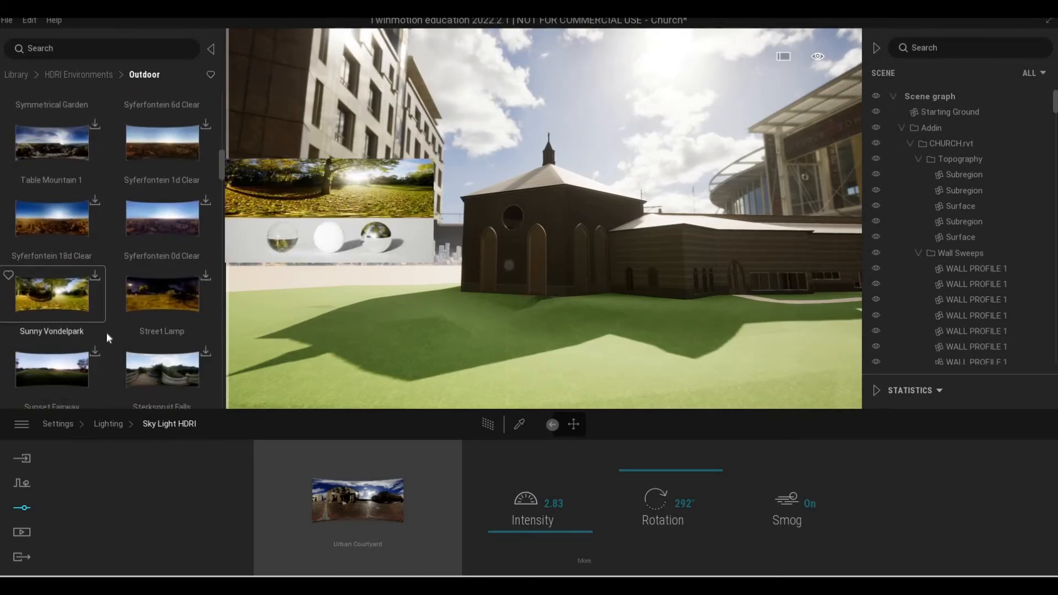
scroll(107, 332, "down", 1)
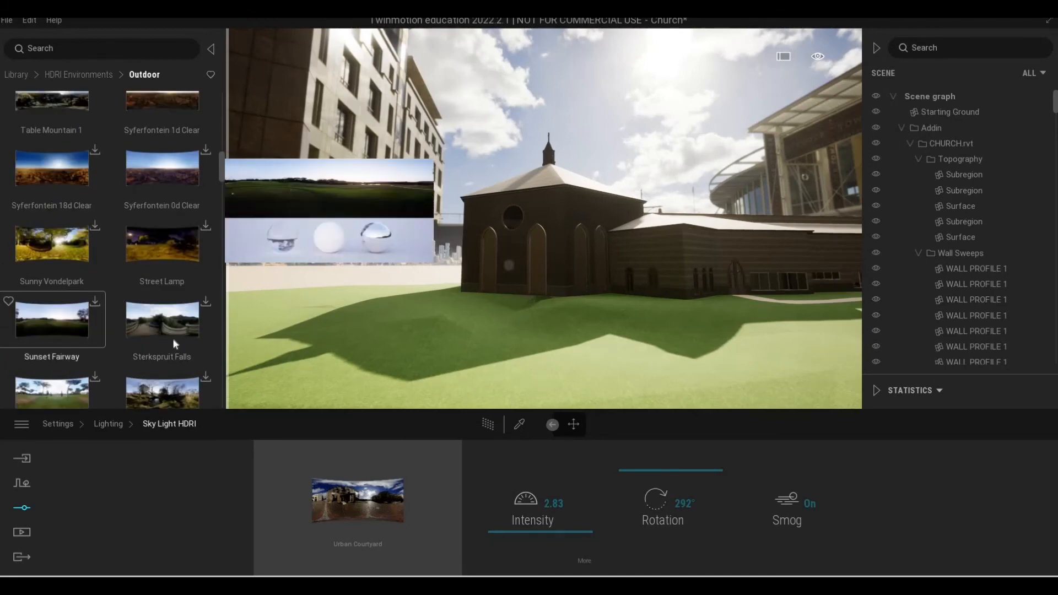
scroll(81, 331, "down", 4)
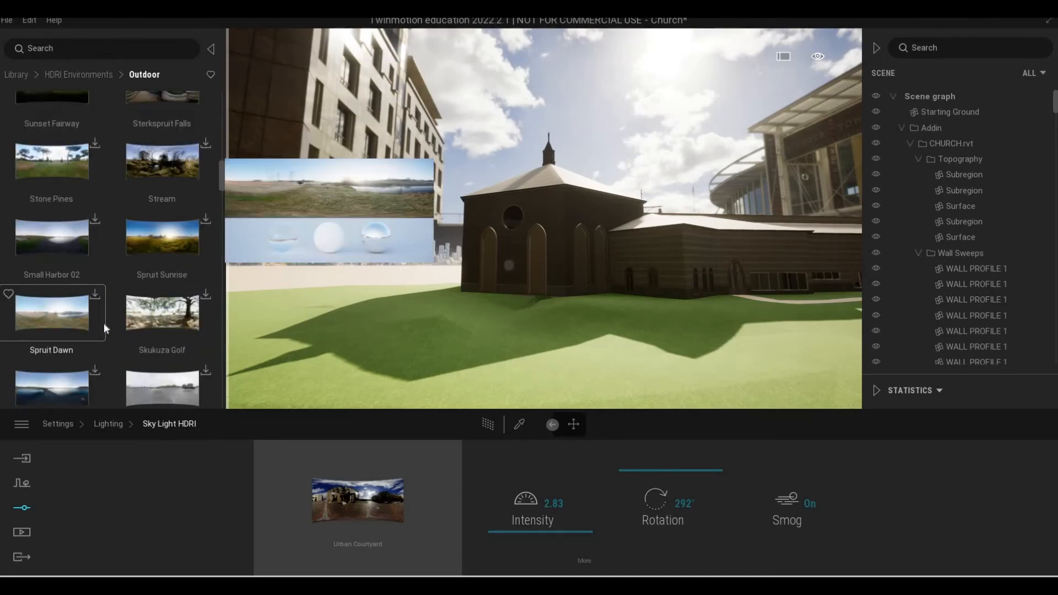
scroll(105, 328, "down", 5)
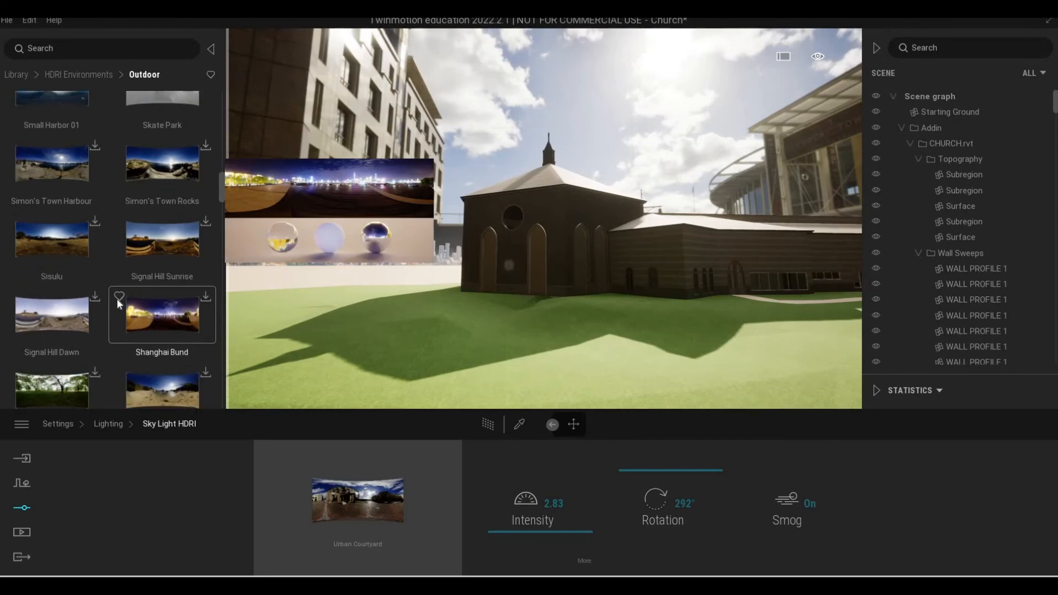
scroll(83, 306, "down", 1)
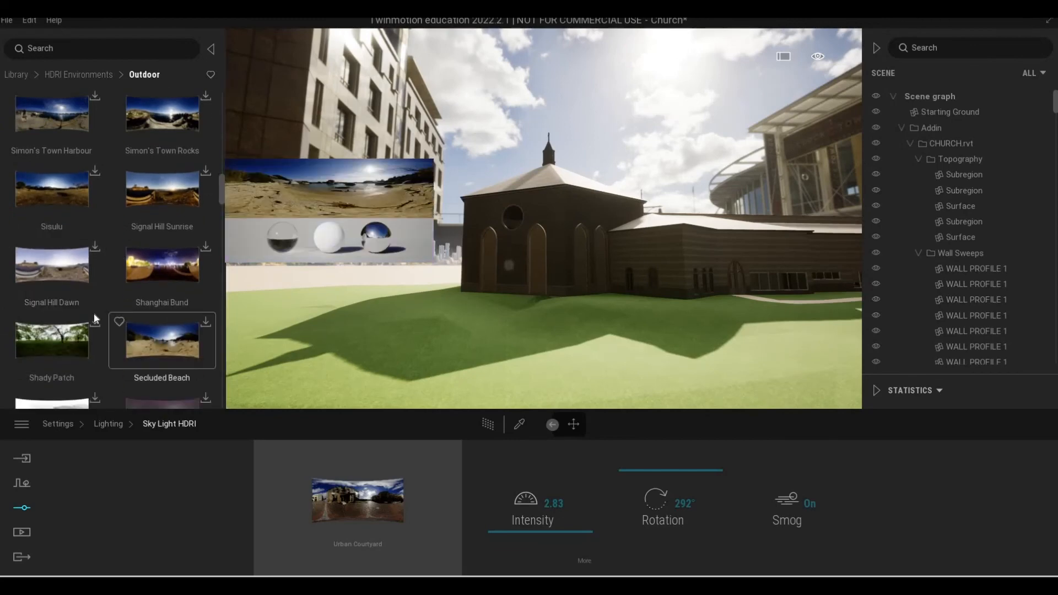
scroll(54, 287, "down", 3)
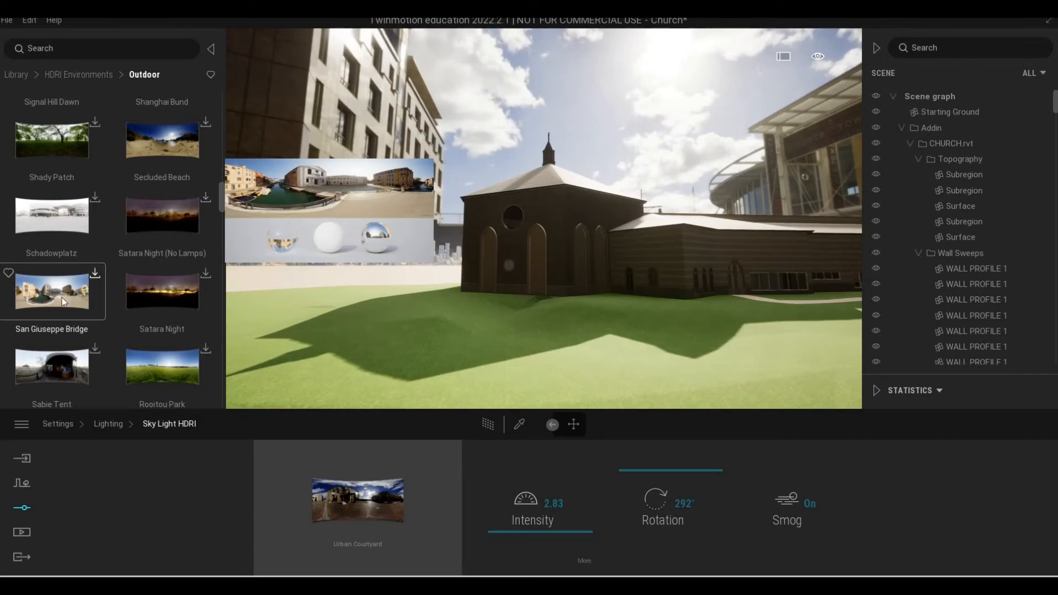
scroll(87, 320, "down", 1)
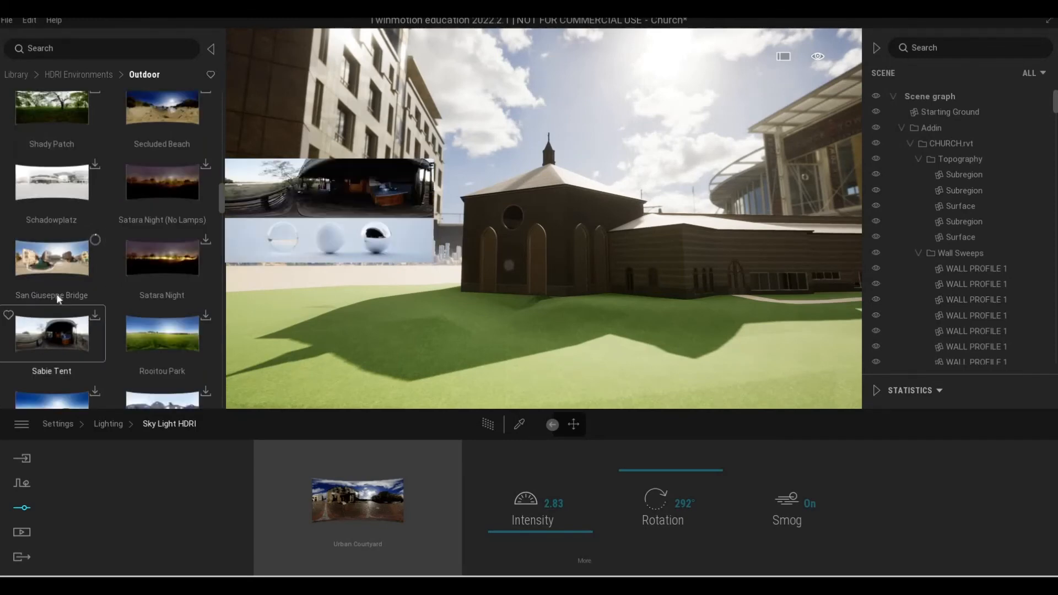
Browse the remaining outdoor HDRI environments down to the Between Bridges and Bell Park entries for another suitable sky.
scroll(66, 232, "down", 2)
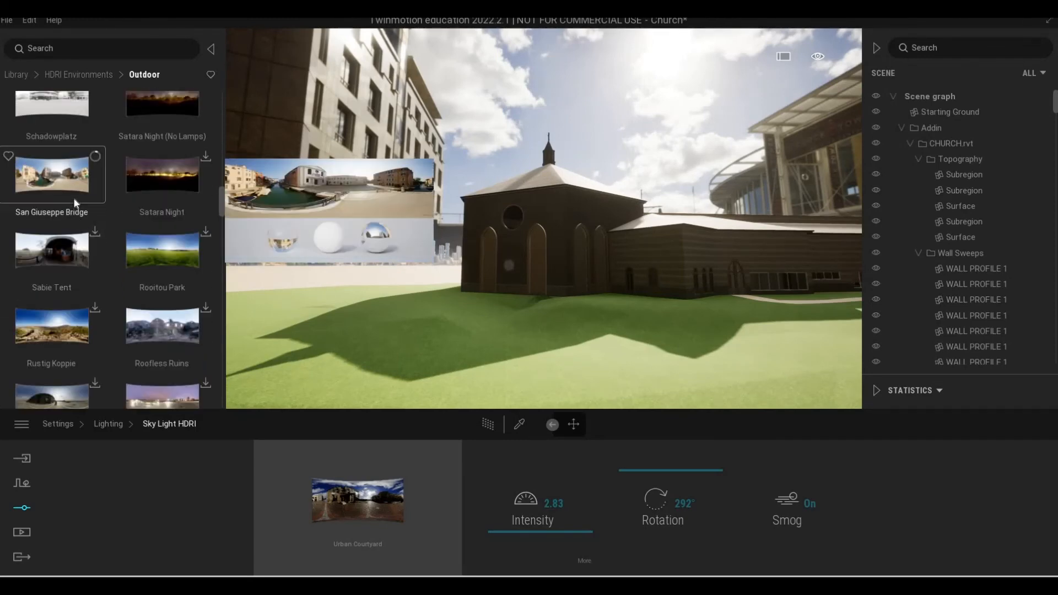
scroll(108, 226, "down", 4)
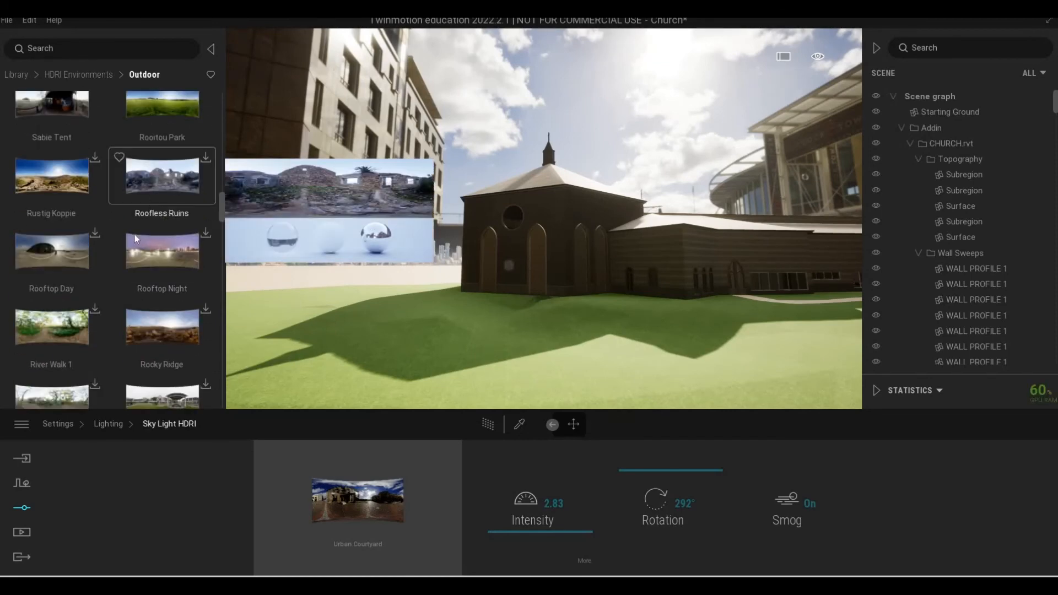
scroll(129, 234, "down", 4)
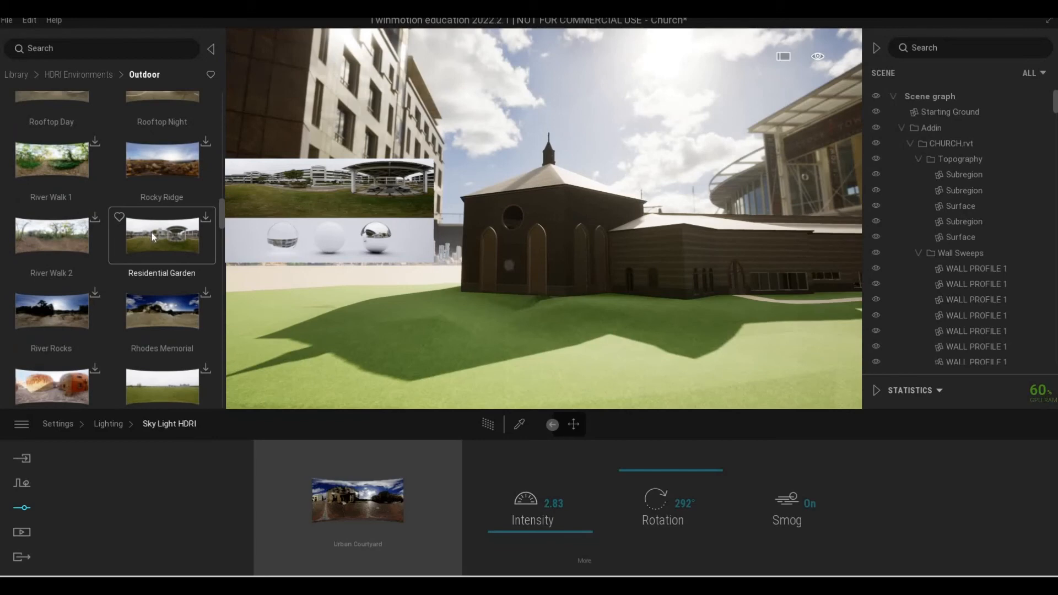
scroll(121, 246, "down", 4)
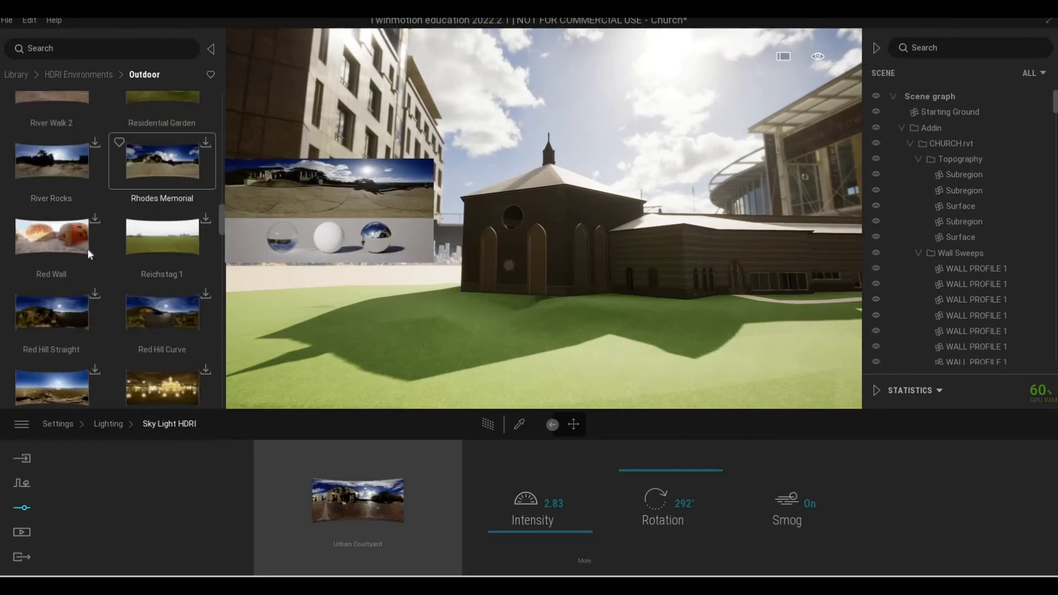
scroll(89, 249, "down", 6)
scroll(65, 151, "down", 3)
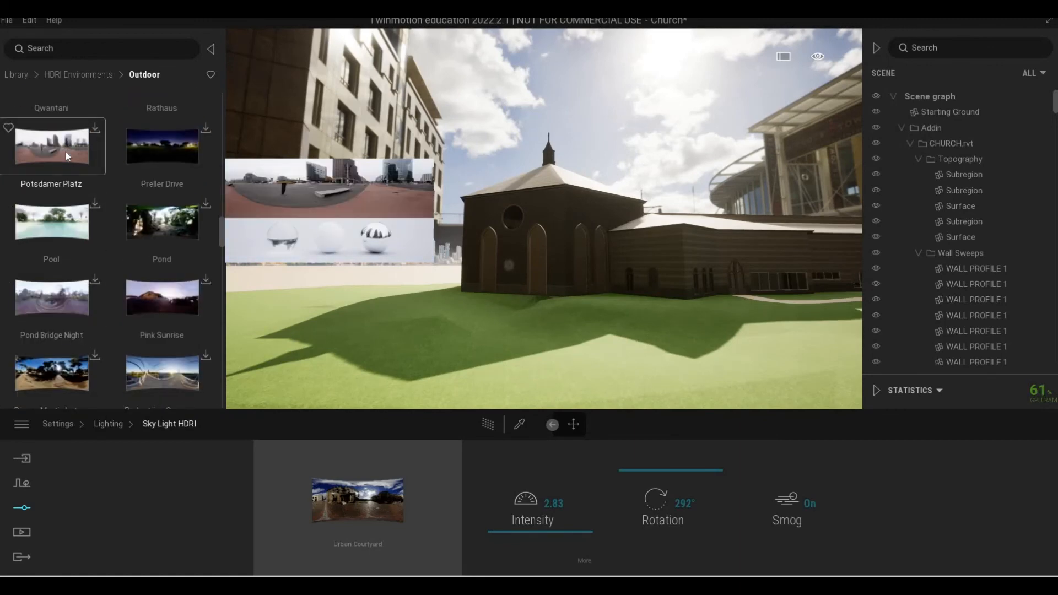
scroll(127, 227, "down", 6)
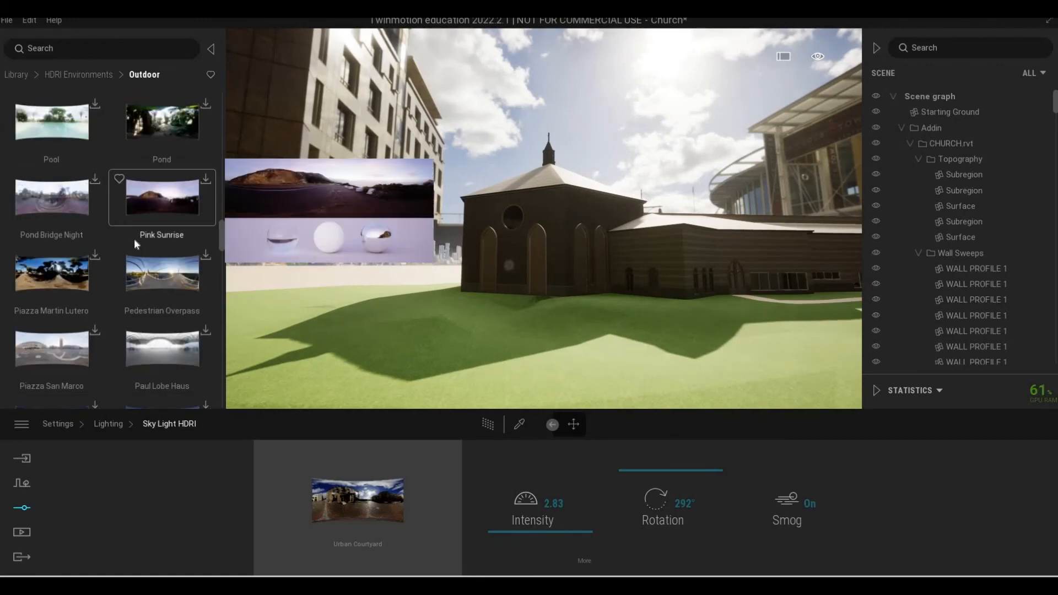
scroll(134, 245, "down", 8)
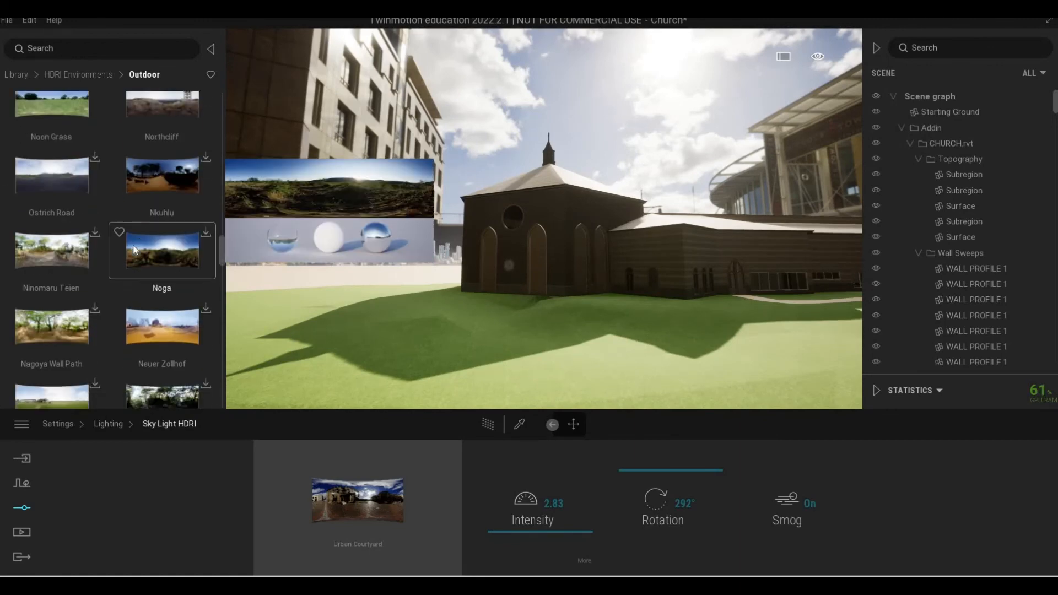
scroll(133, 246, "down", 8)
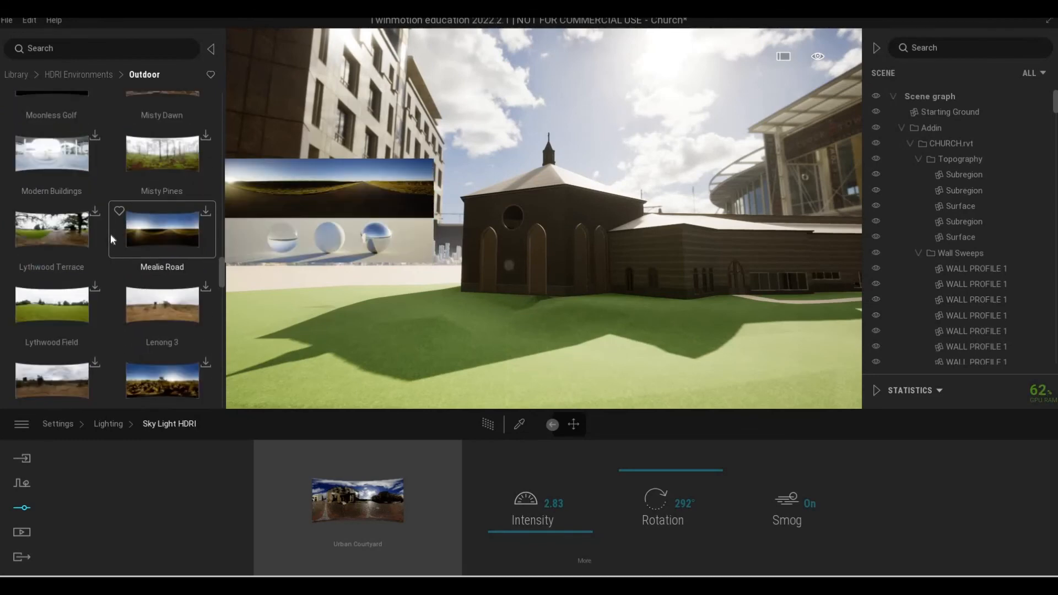
scroll(137, 240, "down", 3)
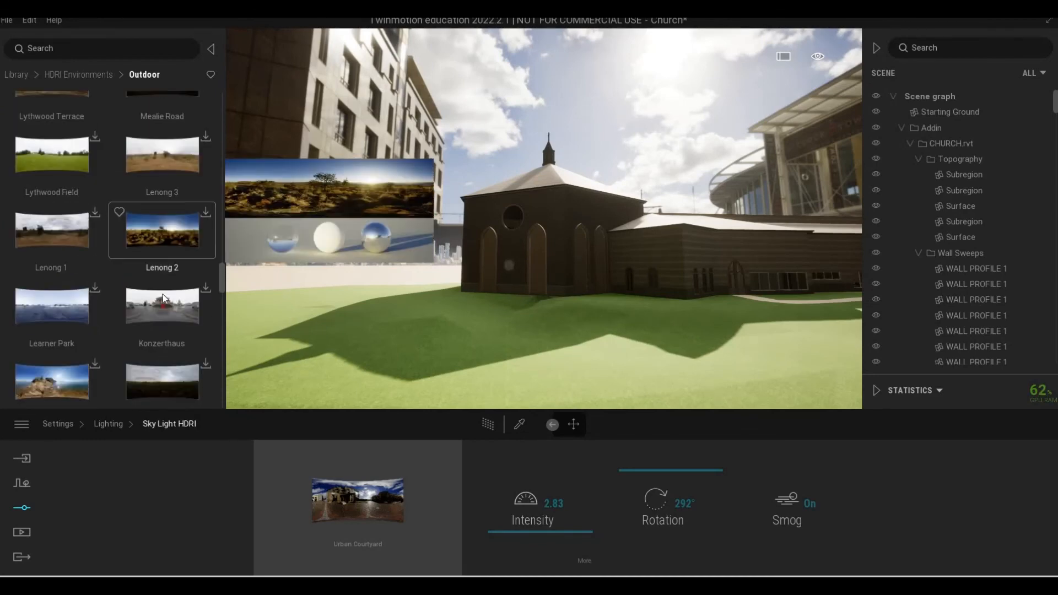
scroll(135, 304, "down", 9)
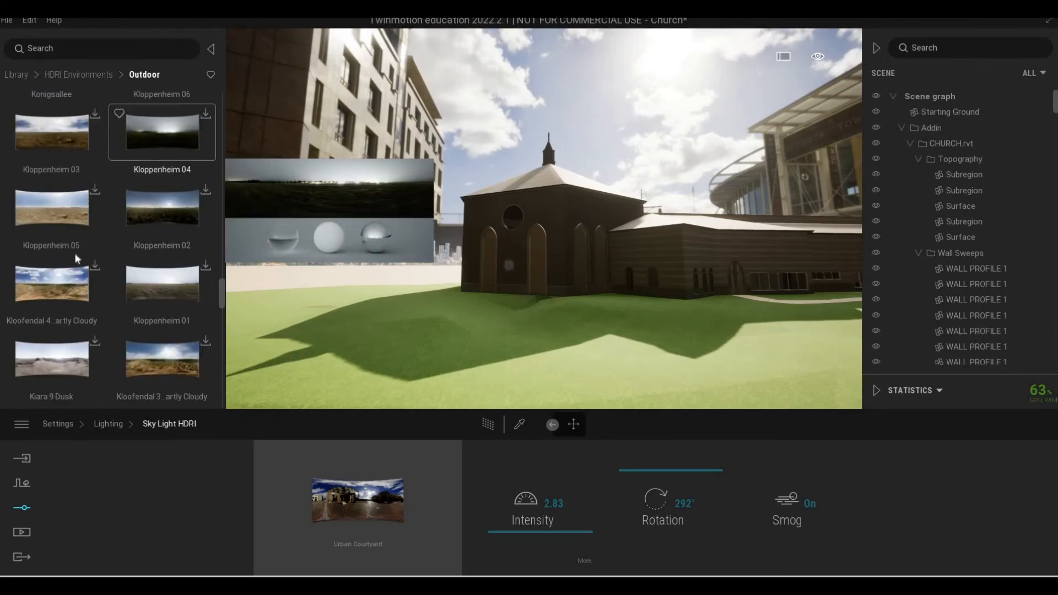
scroll(81, 259, "down", 2)
scroll(81, 259, "down", 10)
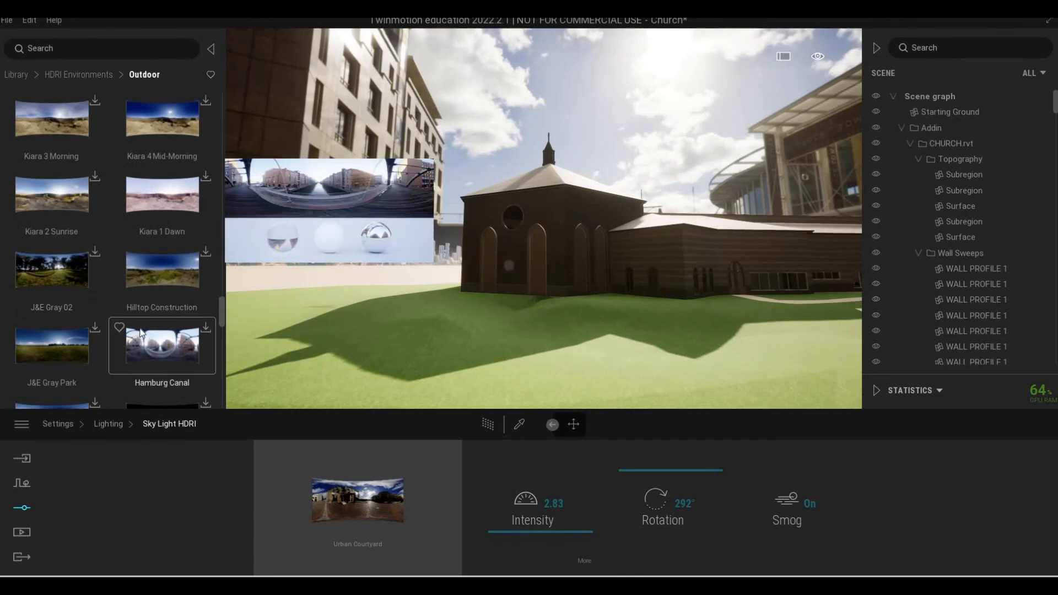
scroll(131, 323, "down", 6)
scroll(38, 163, "down", 1)
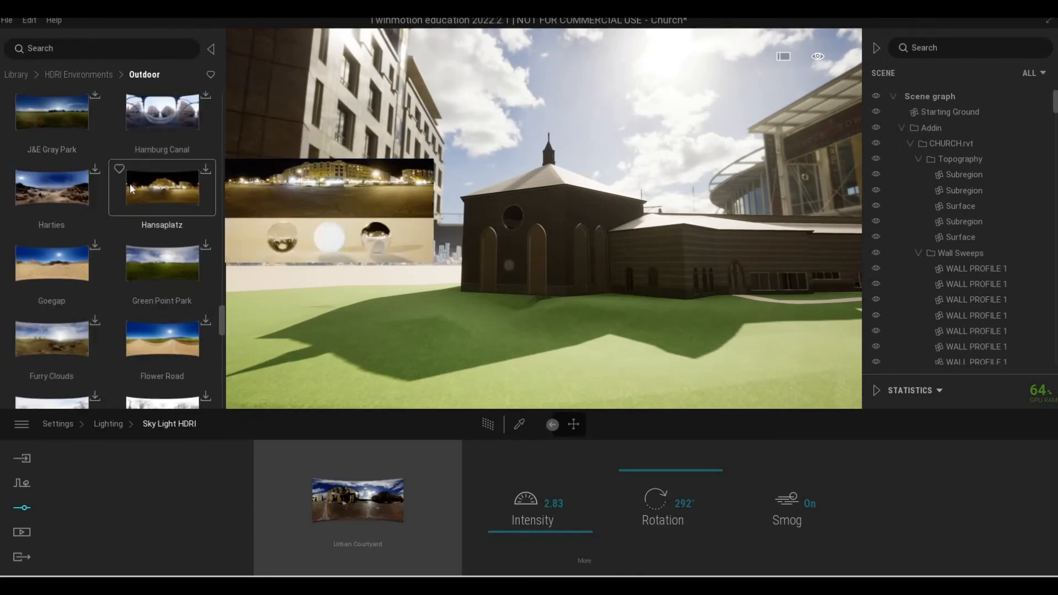
scroll(89, 236, "down", 12)
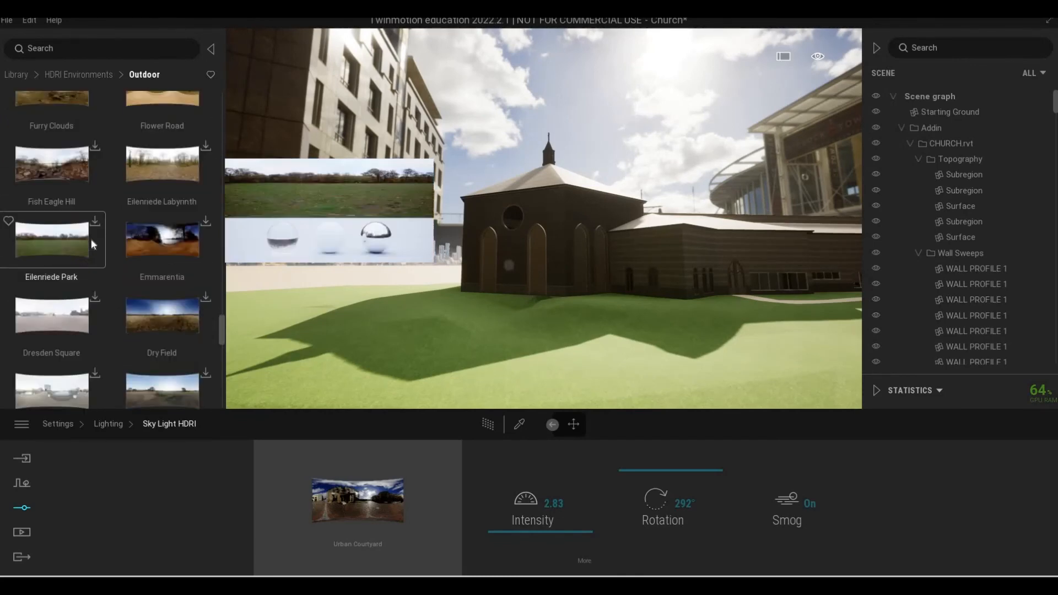
scroll(91, 240, "down", 10)
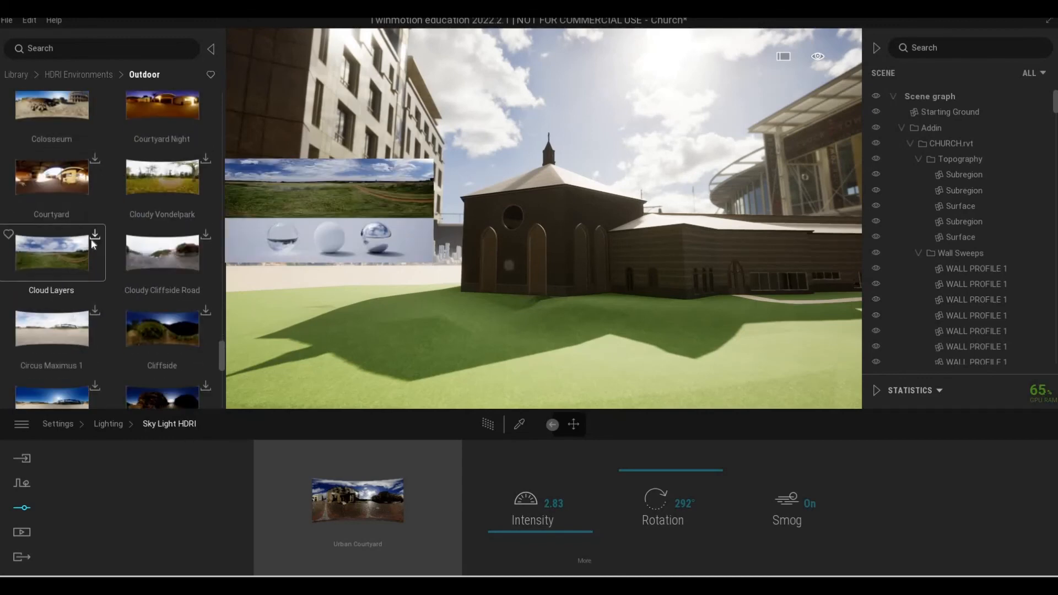
scroll(105, 251, "down", 10)
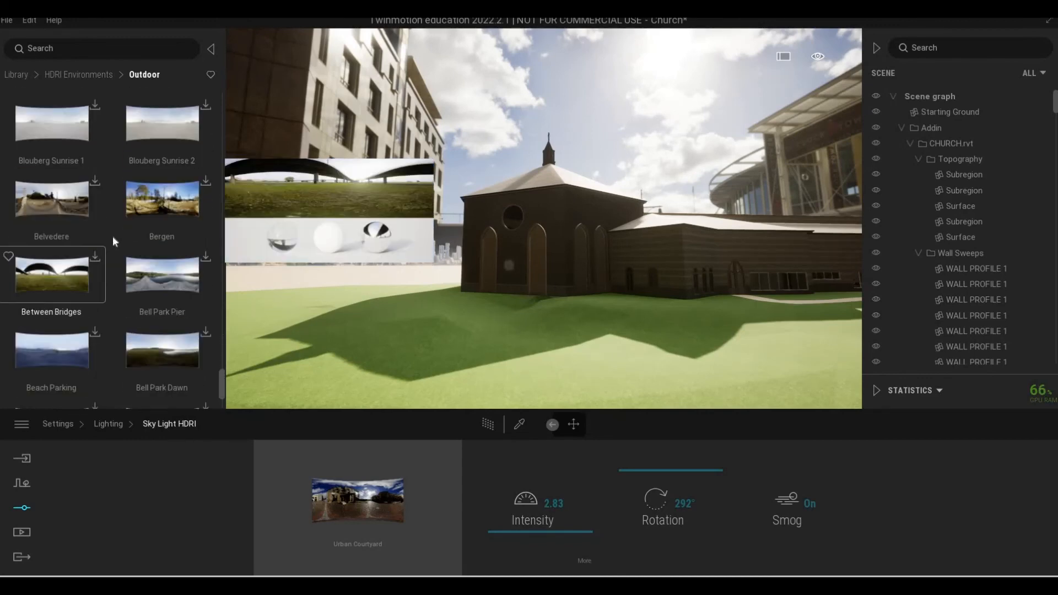
Return to the start of the outdoor HDRIs and replace the Sky Light HDRI image with Joburg Central Sunset.
left_click_drag(219, 386, 228, 99)
mouse_move(47, 205)
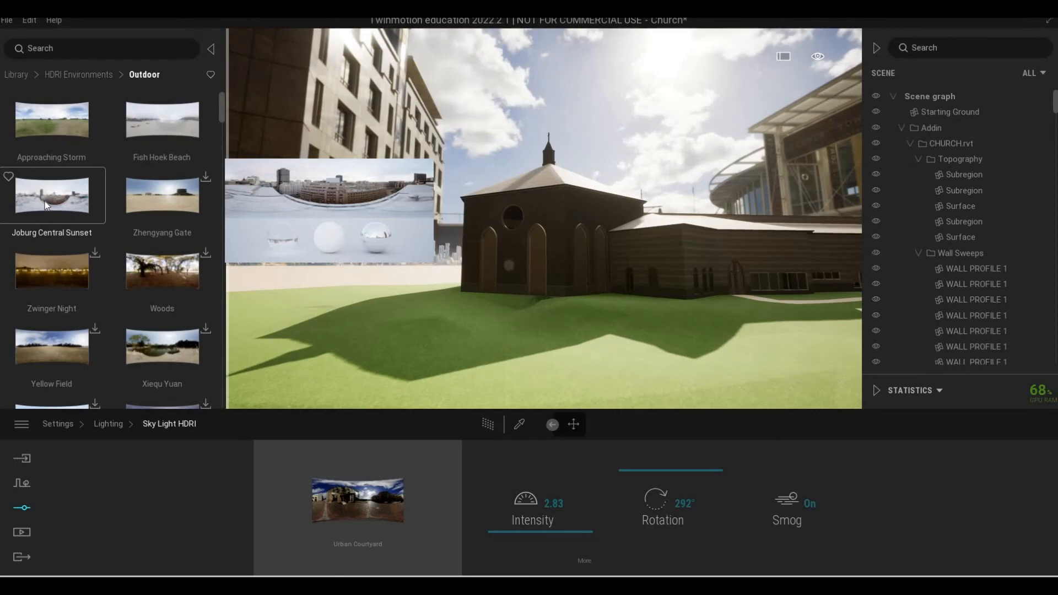
left_click_drag(45, 201, 368, 487)
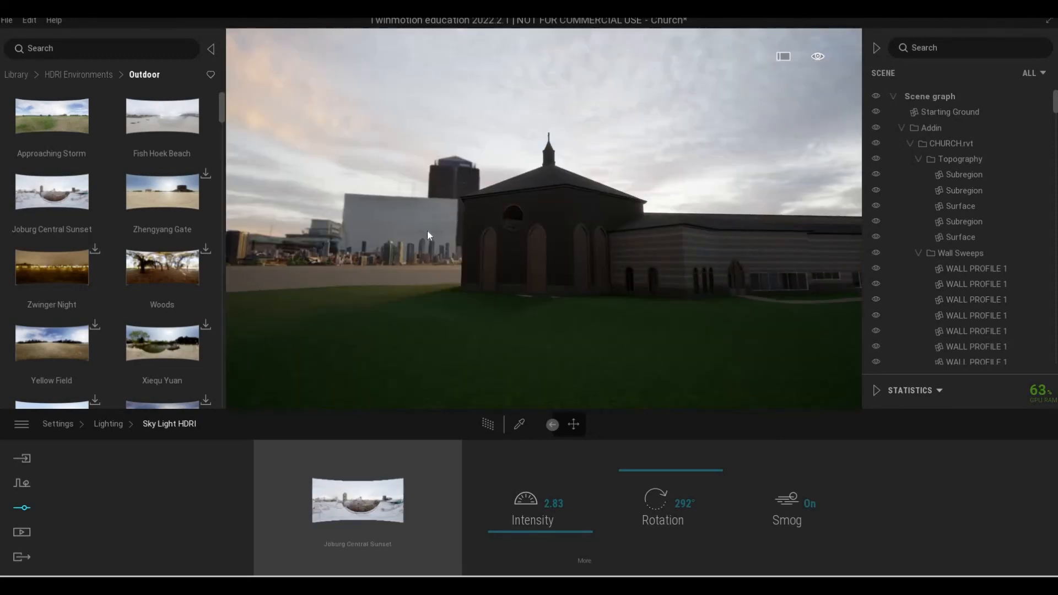
Set the location's background picture to None and look around the church and its surroundings under the sunset sky.
middle_click_drag(386, 234, 418, 240, "shift")
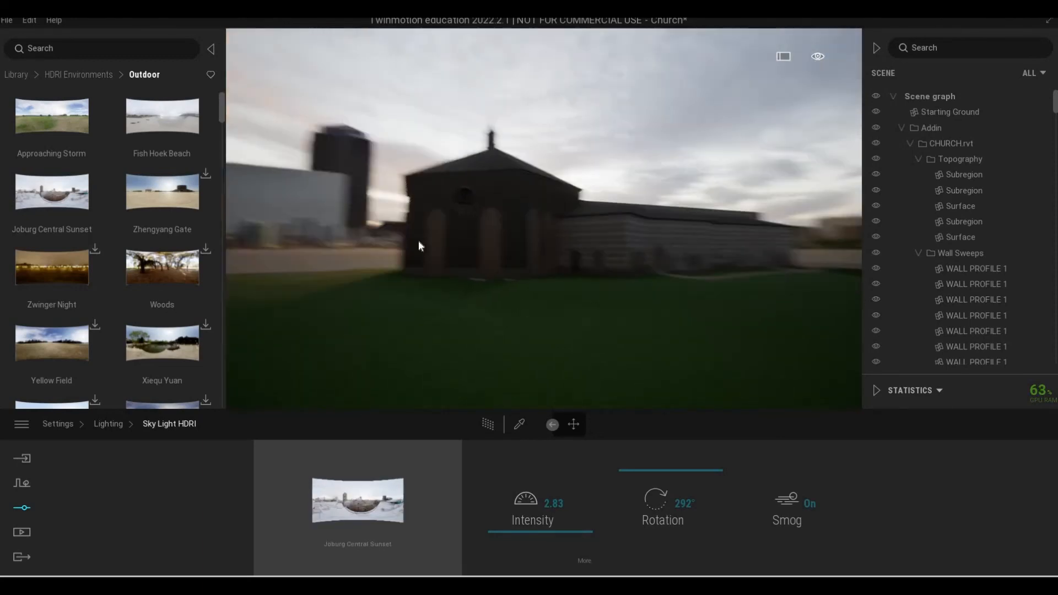
left_click(22, 510)
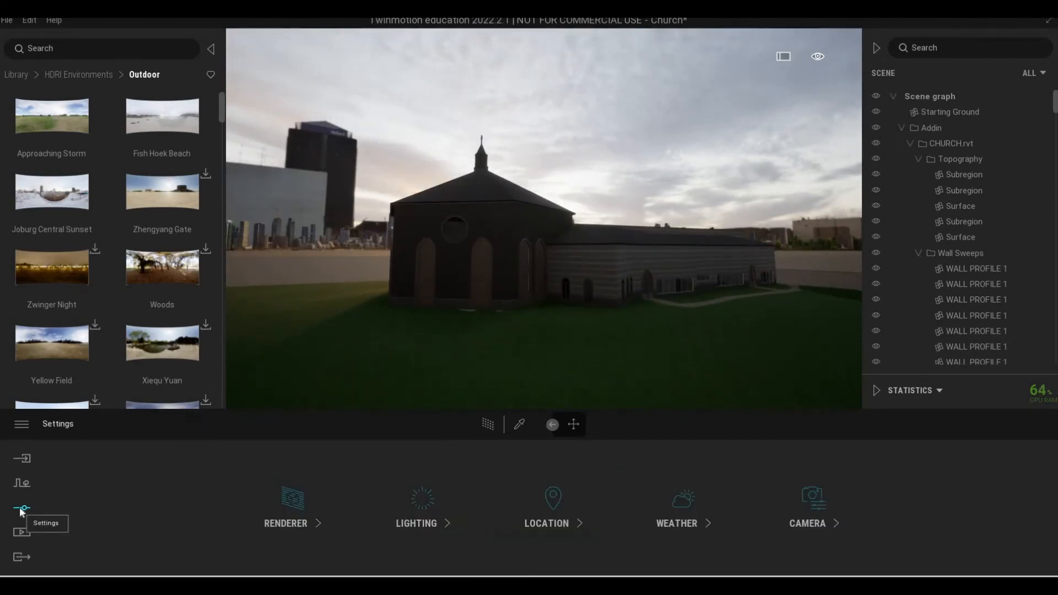
left_click(559, 525)
left_click(1004, 524)
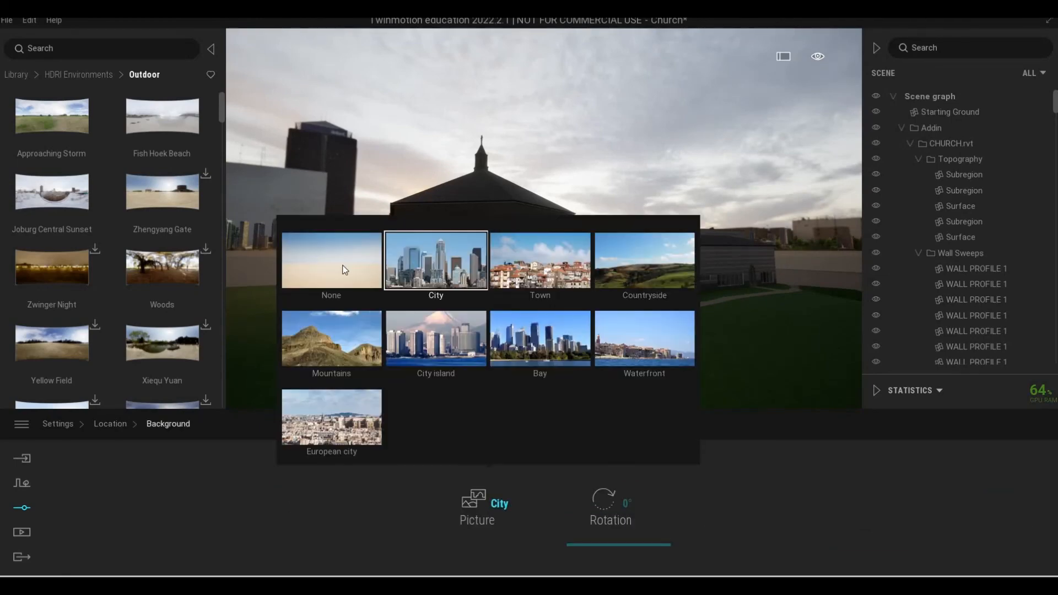
left_click(345, 270)
left_click(487, 384)
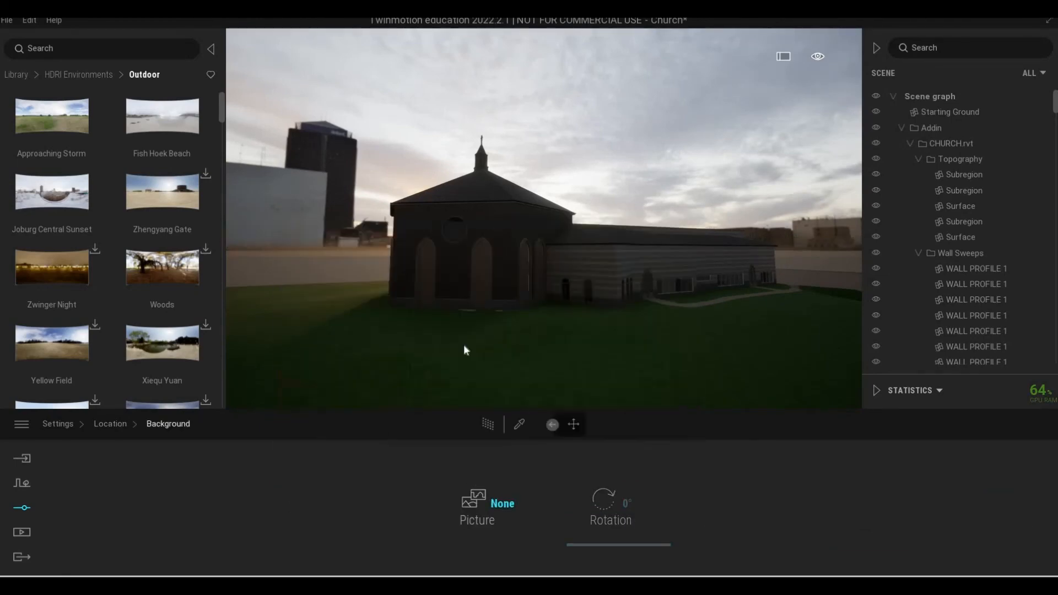
right_click_drag(464, 347, 265, 343)
right_click_drag(634, 317, 517, 311)
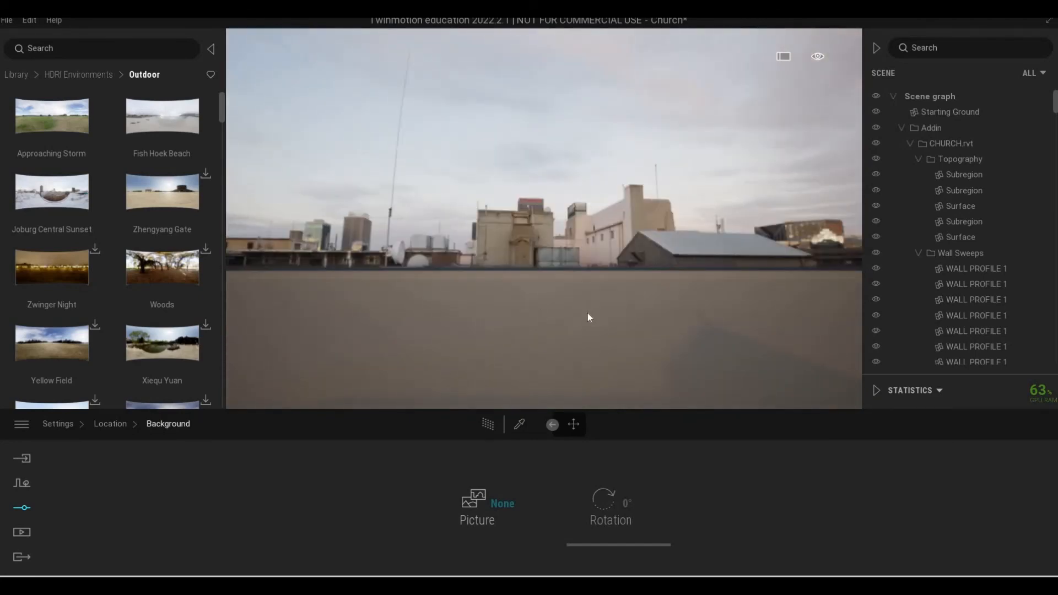
right_click_drag(588, 315, 532, 312)
right_click_drag(639, 309, 417, 478)
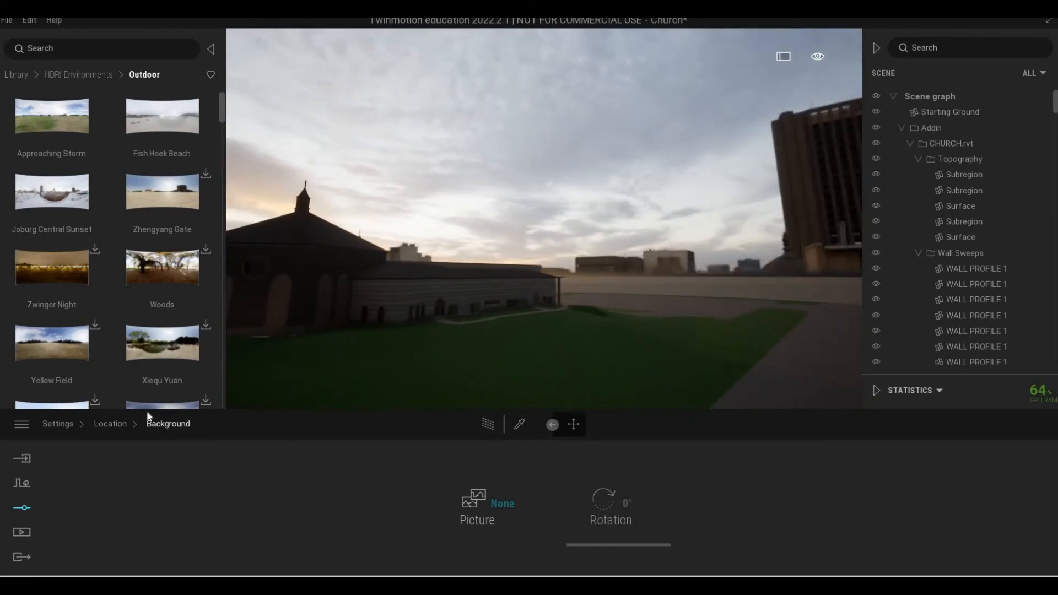
Go back to the Sky Light HDRI settings and rotate the Joburg Central Sunset environment to 307°, checking it around the church.
left_click(110, 423)
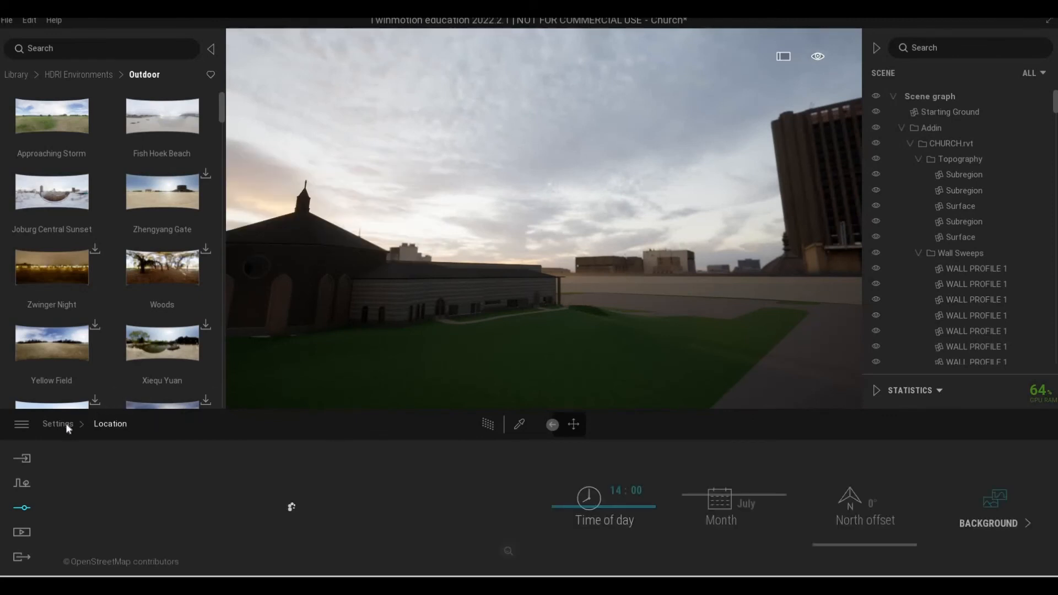
right_click(439, 469)
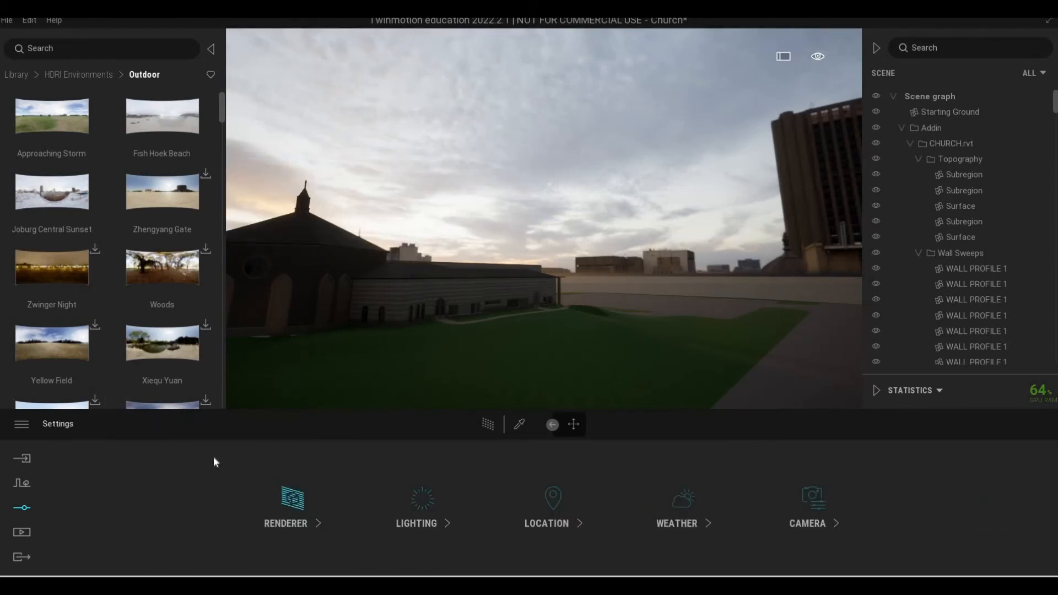
left_click(52, 422)
left_click(417, 523)
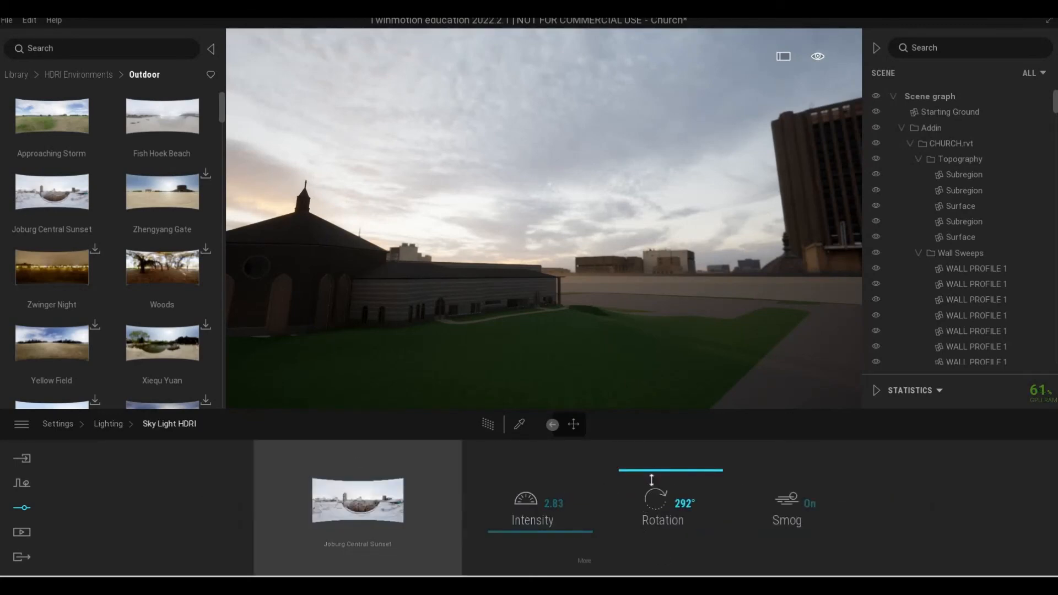
mouse_move(652, 480)
left_mouse_down()
mouse_move(636, 440)
mouse_move(652, 471)
left_mouse_up()
key("a")
mouse_move(645, 341)
right_mouse_down()
mouse_move(640, 331)
mouse_move(661, 332)
right_mouse_up()
key("s")
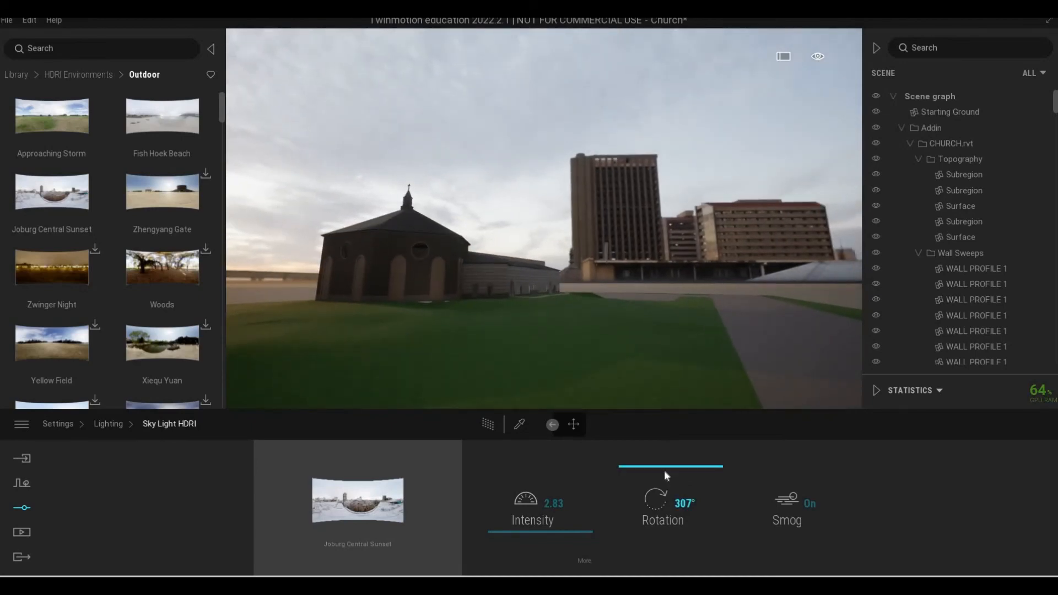
Rotate the Joburg Central Sunset environment to 296° and check the sunset light over the church from above.
left_click(665, 472)
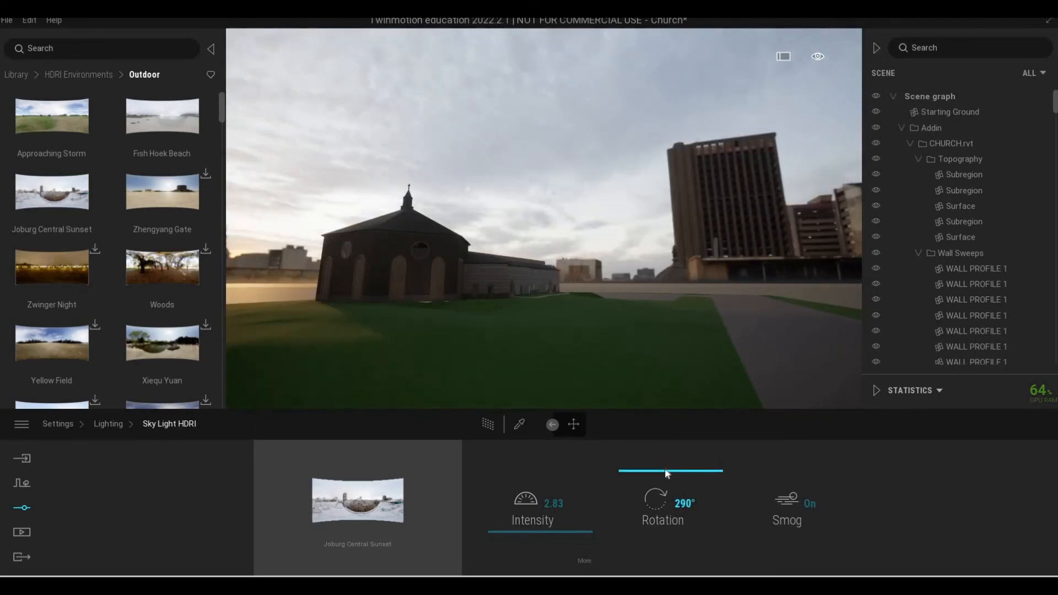
left_click(666, 470)
key("w")
right_click_drag(612, 369, 634, 293)
key("e")
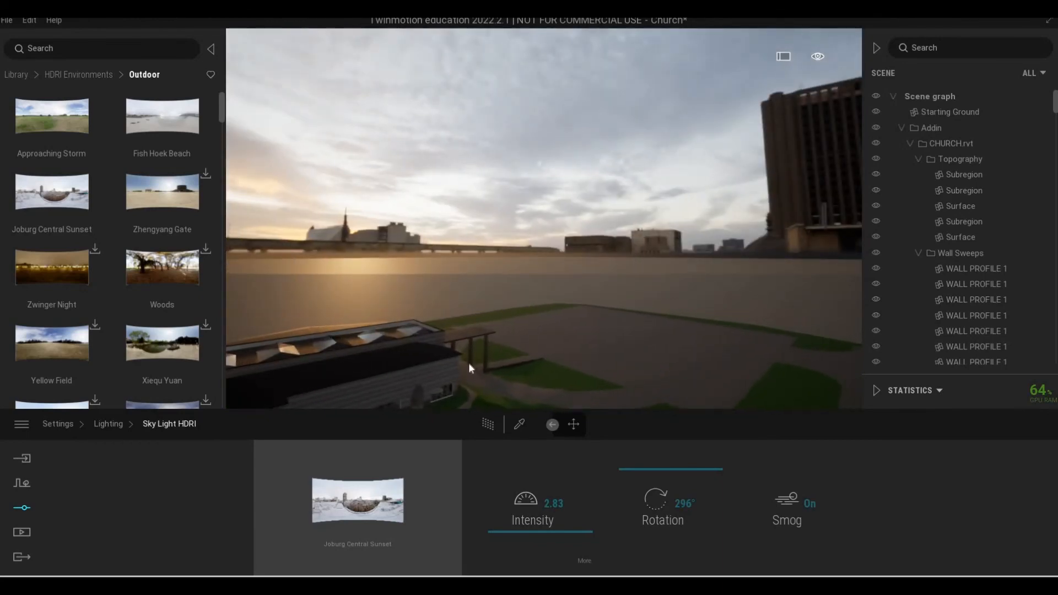
Set the Sky Light HDRI intensity to 3.43, then open its additional intensity settings and check the lighting around the church.
left_click_drag(553, 539, 541, 448)
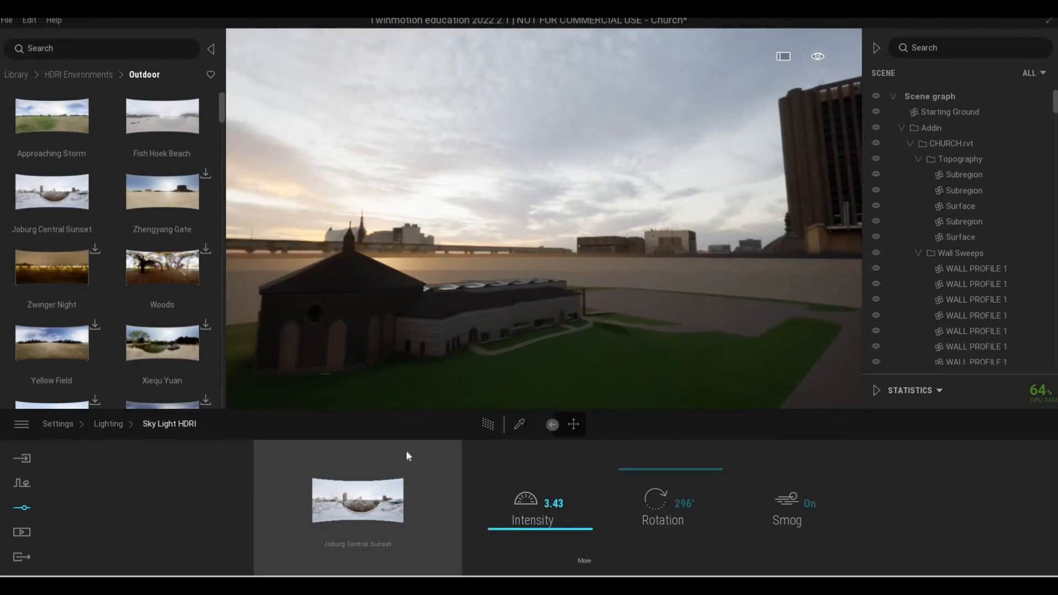
left_click(585, 560)
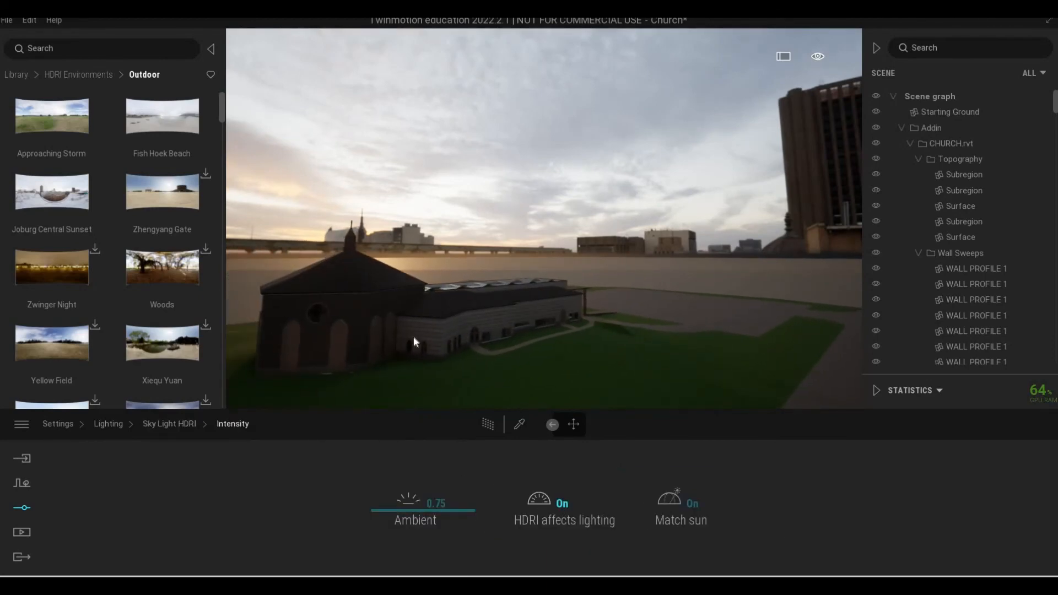
right_click_drag(412, 336, 491, 331)
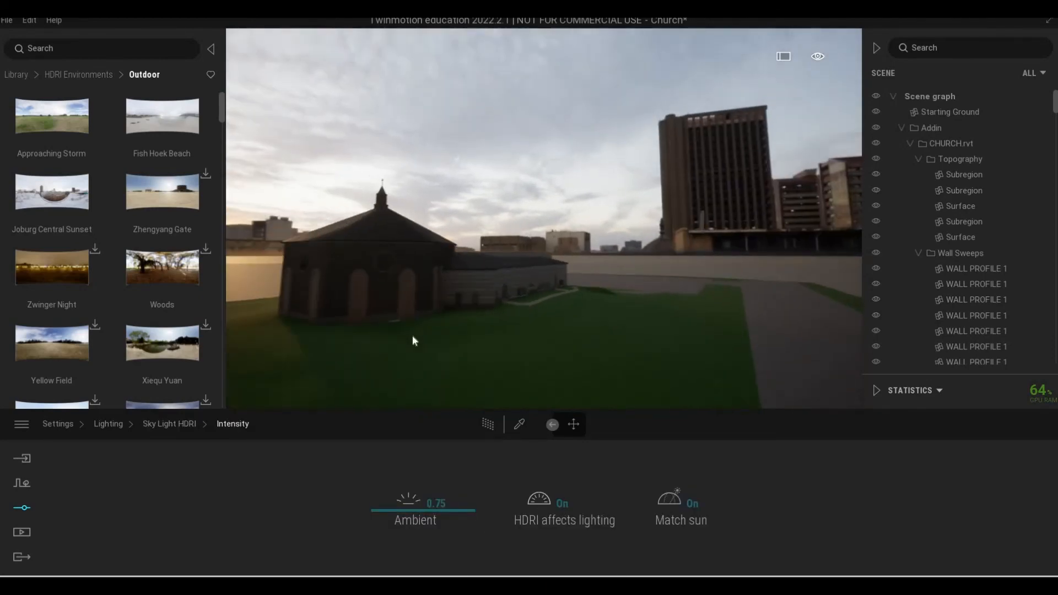
key("w")
key("q")
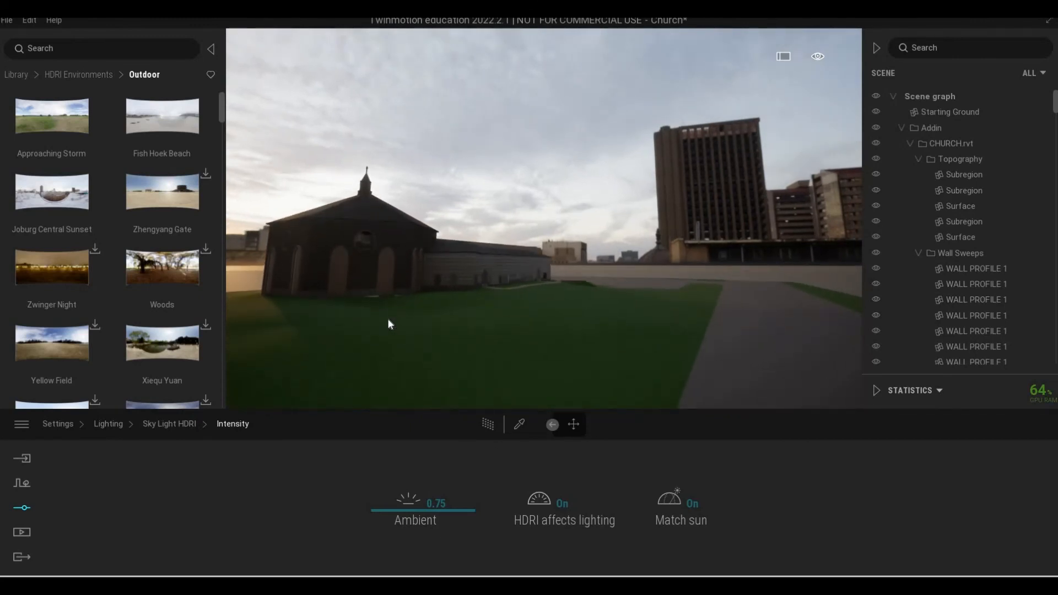